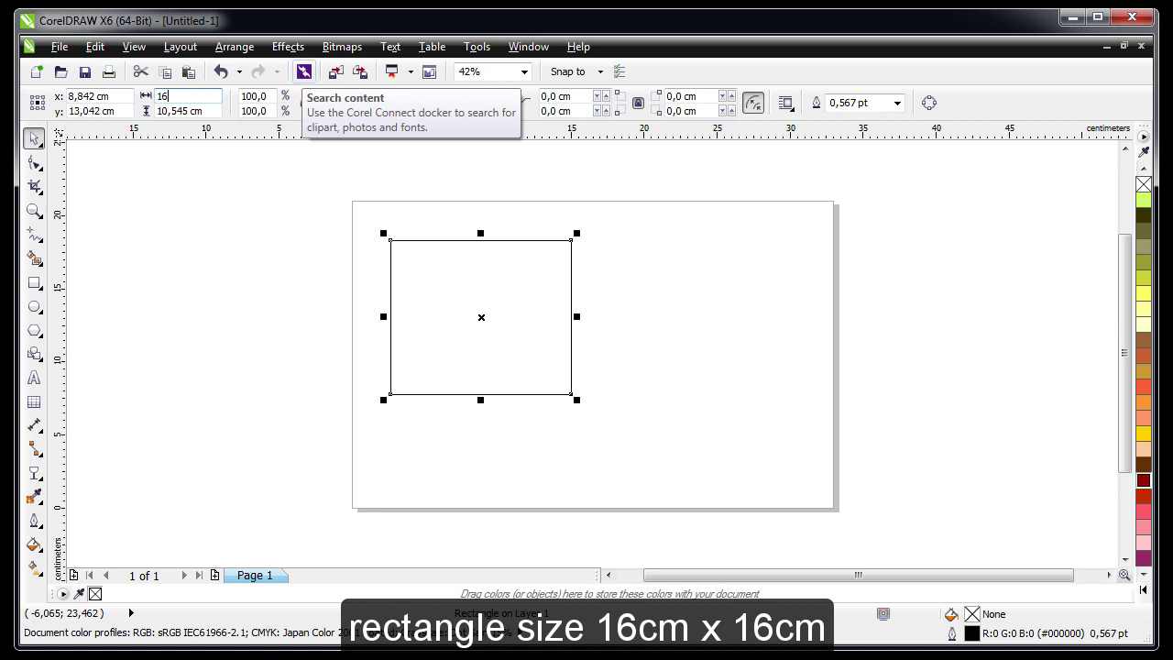
Make the rectangle 16 × 16 cm, center it on the page and convert it to curves
text(16)
key(Return)
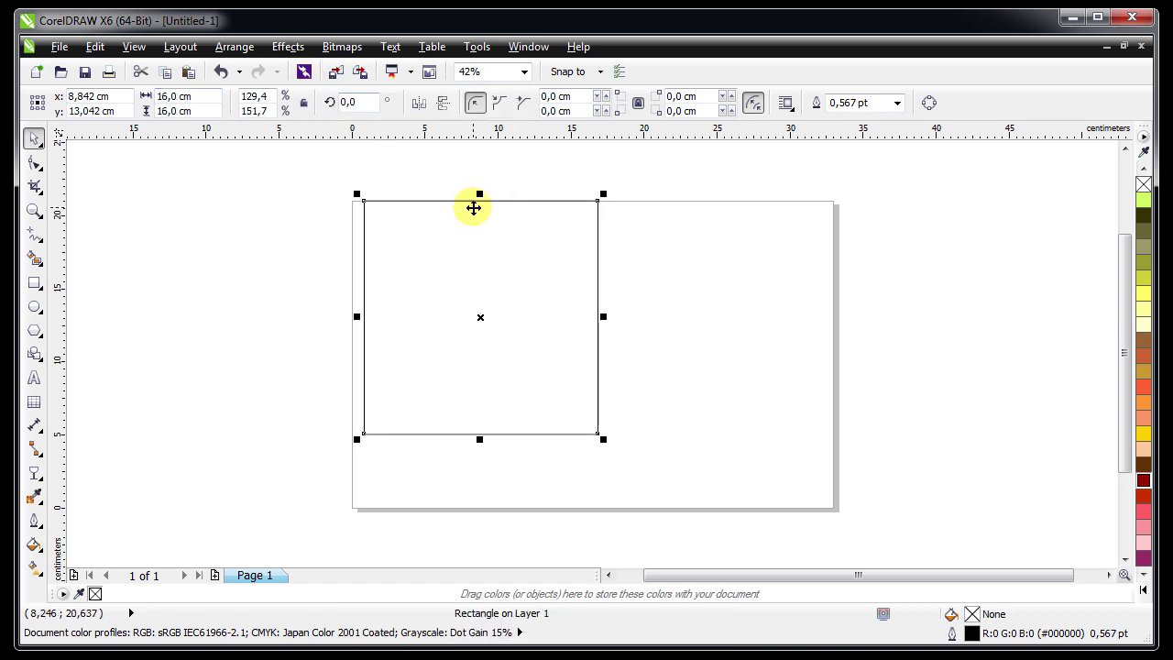
key(p)
key(ctrl+q)
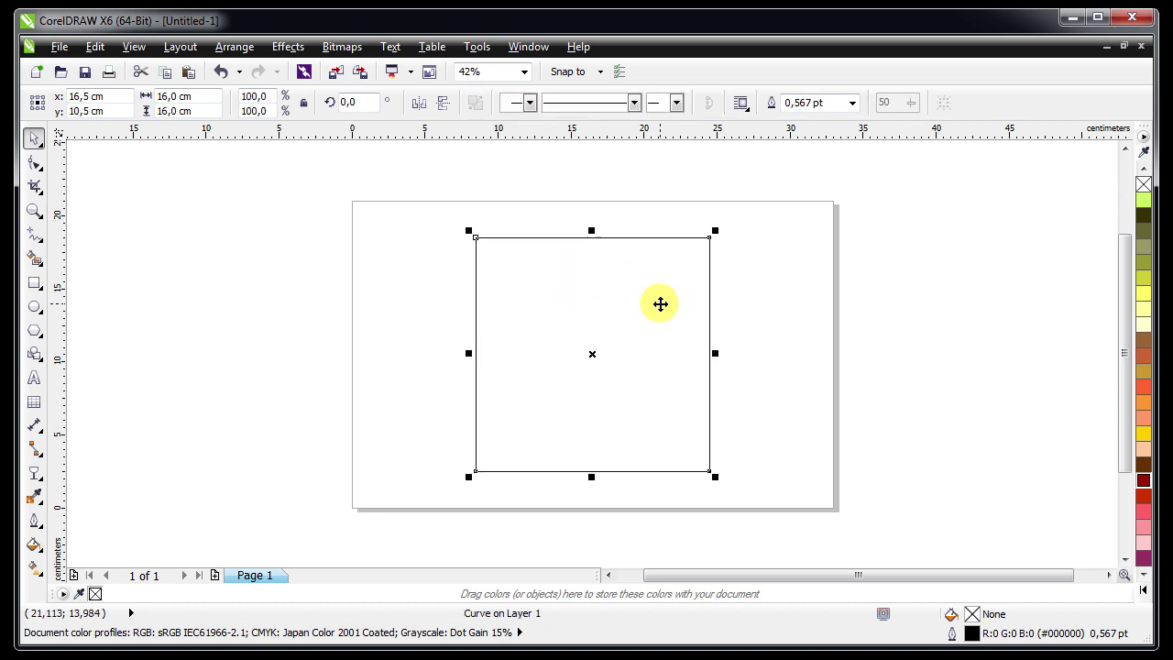
Move the square toward the page's left side and zoom in on it
drag(660, 304, 554, 330)
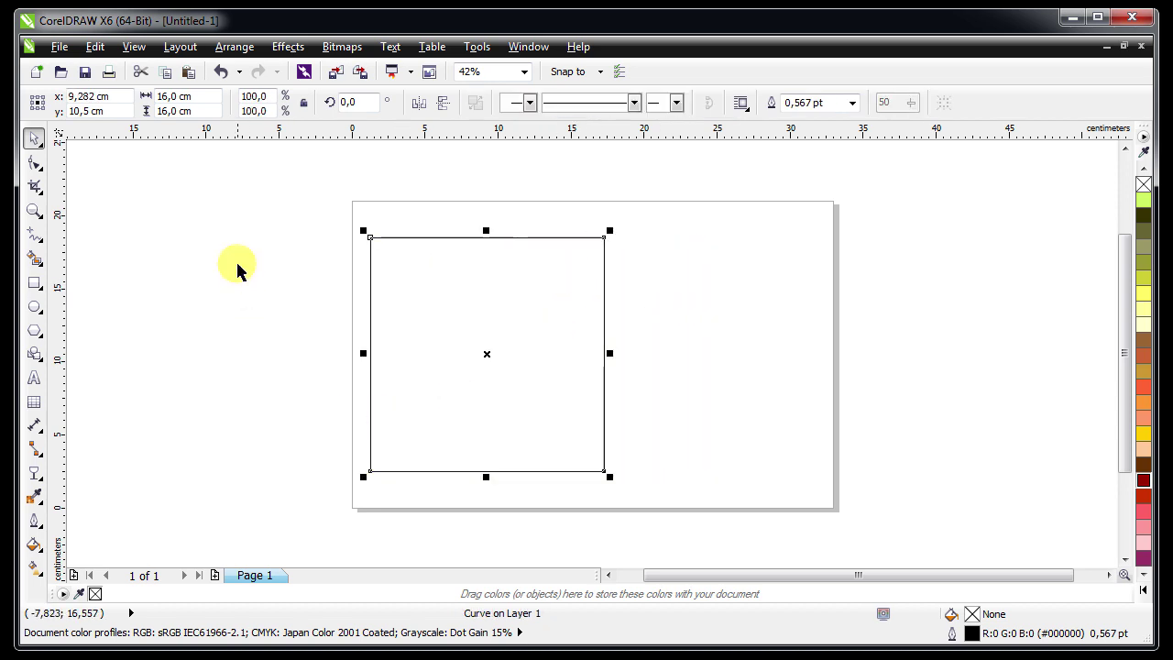
click(236, 269)
key(z)
drag(349, 220, 648, 484)
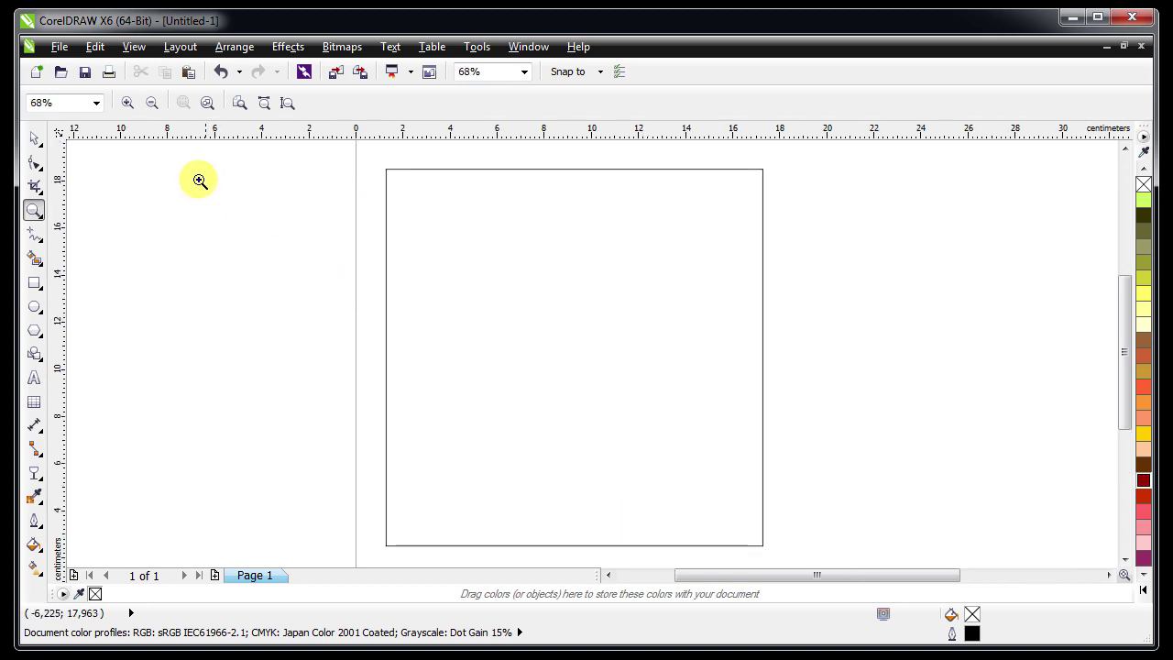
Drag the Red_Roses image from the Explorer folder onto the CorelDRAW page beside the square
click(35, 138)
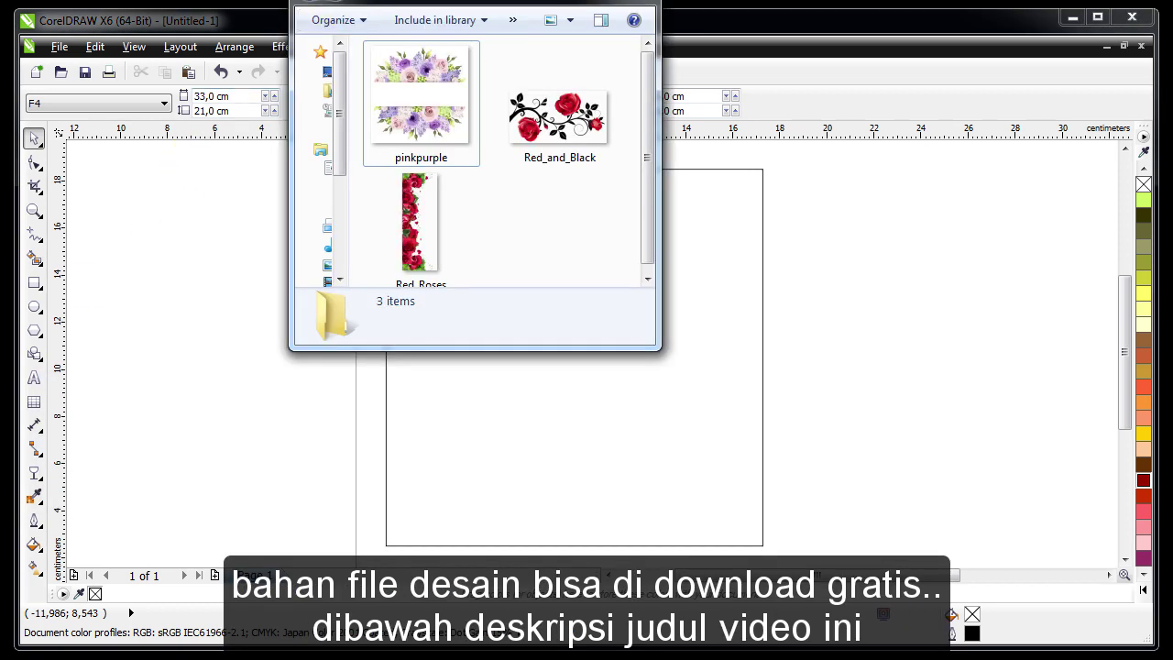
click(420, 91)
click(559, 114)
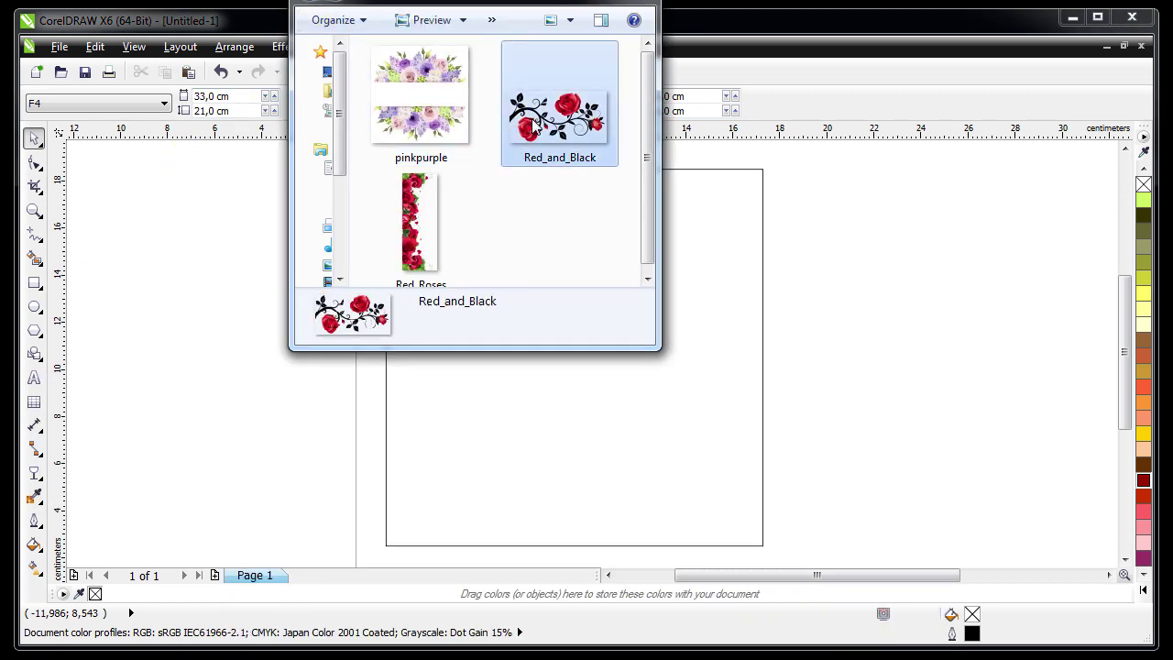
click(438, 197)
drag(436, 201, 377, 422)
click(322, 403)
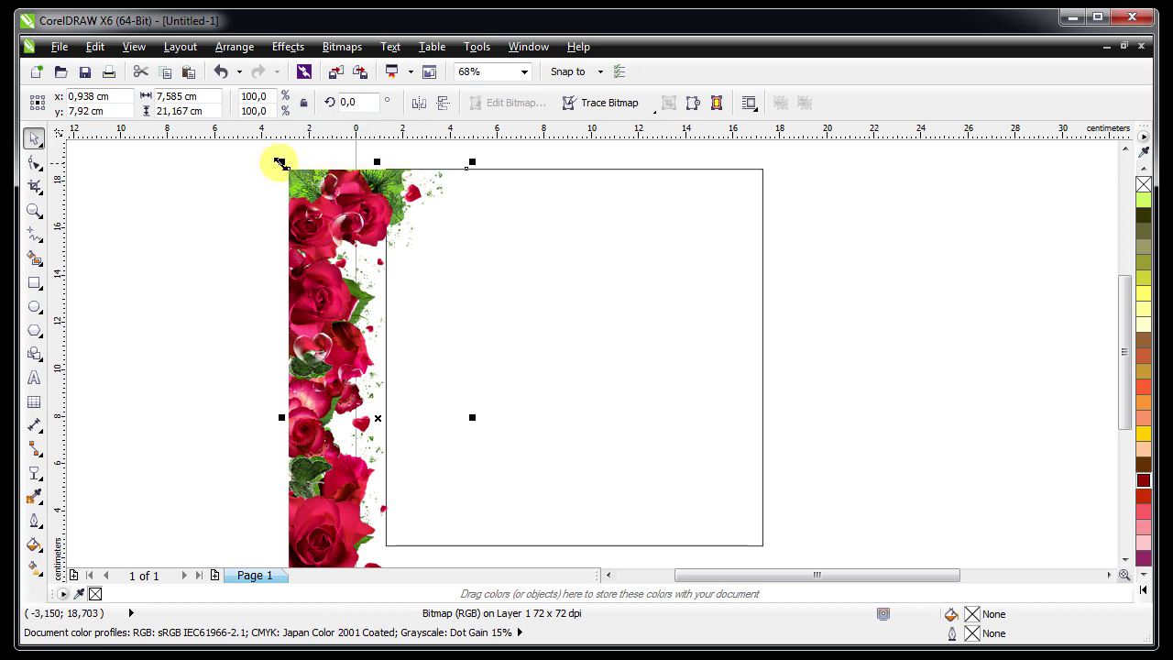
Scale the rose image to 27.4% and rotate it 90° into a horizontal strip
scroll(313, 209, down, 2)
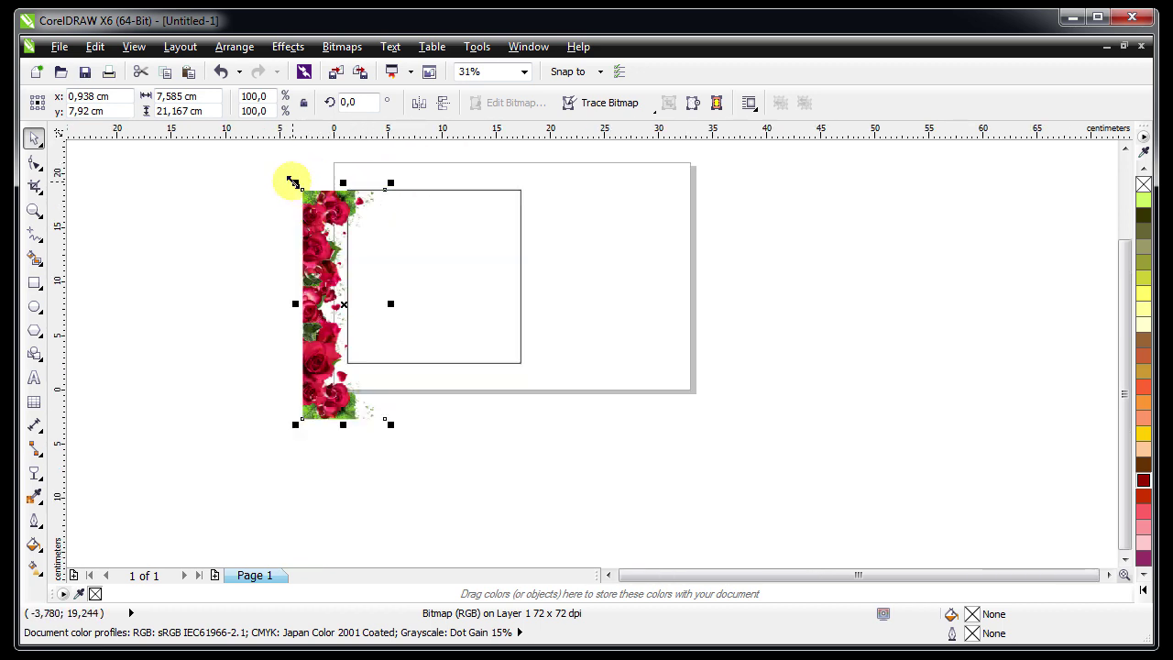
drag(295, 183, 314, 262)
click(371, 385)
click(323, 220)
Zoom in and move the rose strip up and left near the square's top-left corner
key(z)
drag(322, 196, 458, 262)
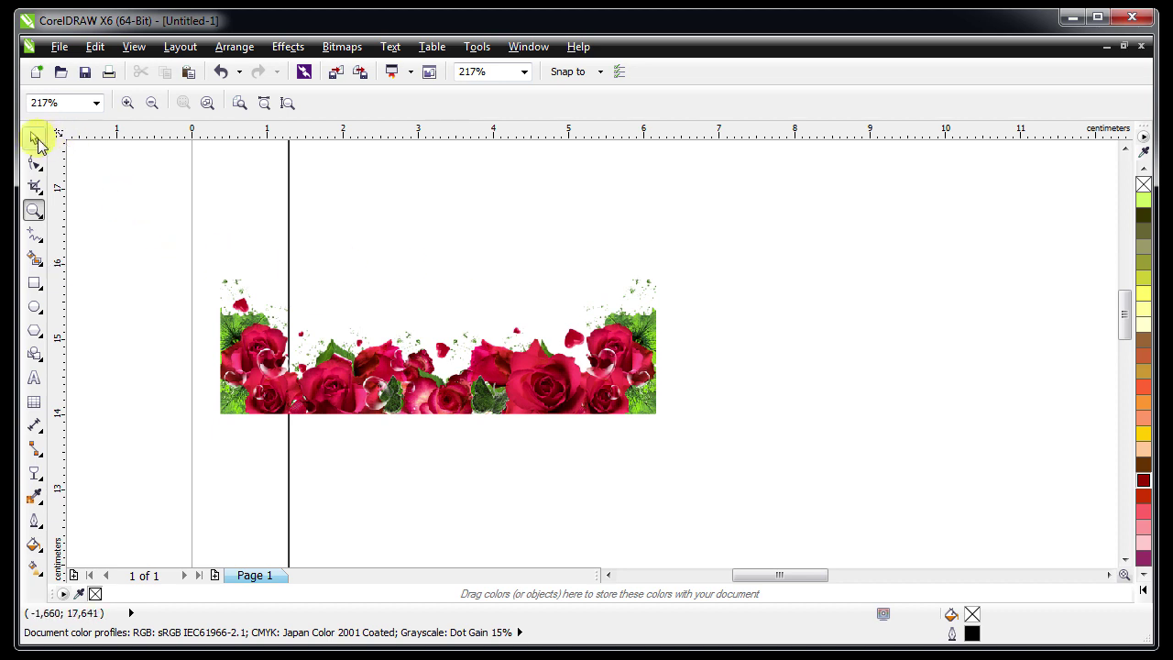
click(35, 138)
click(473, 372)
drag(473, 372, 437, 334)
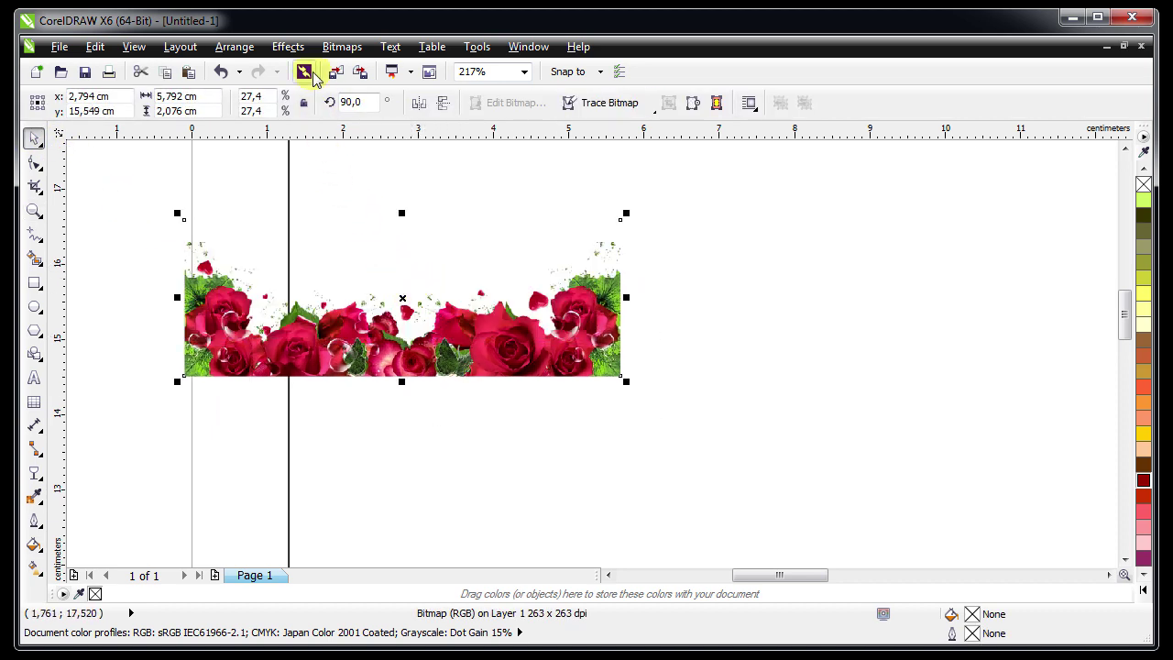
Use Position transformation with a middle-right anchor to copy the rose strip once, 5.792 cm to the right
click(222, 48)
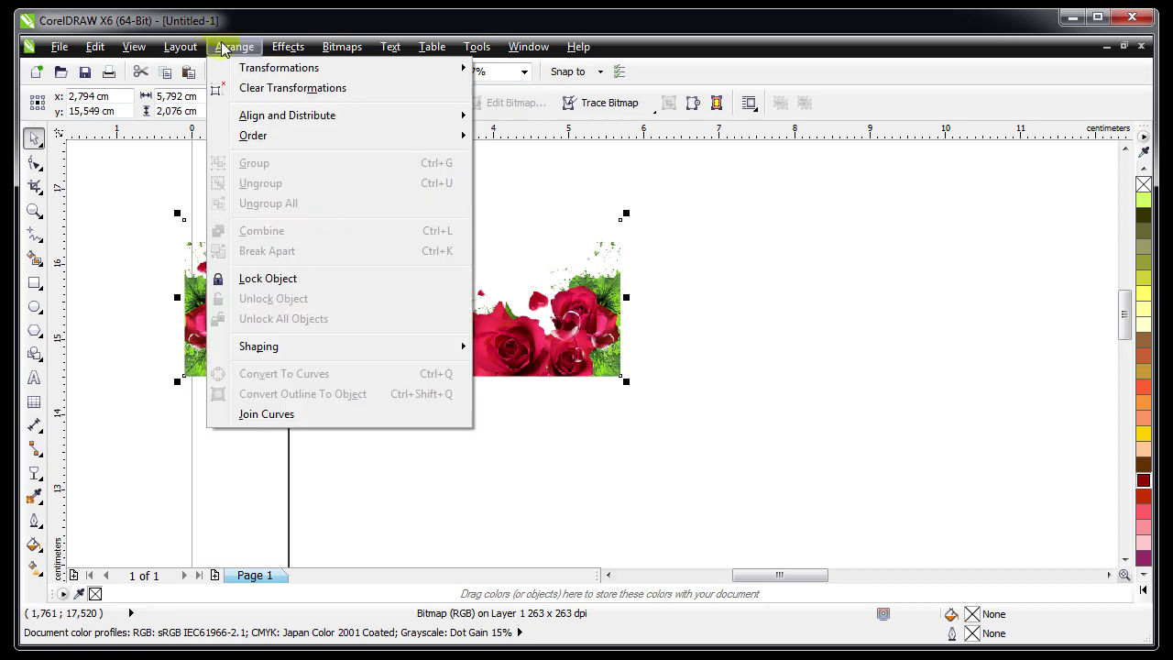
mouse_move(273, 69)
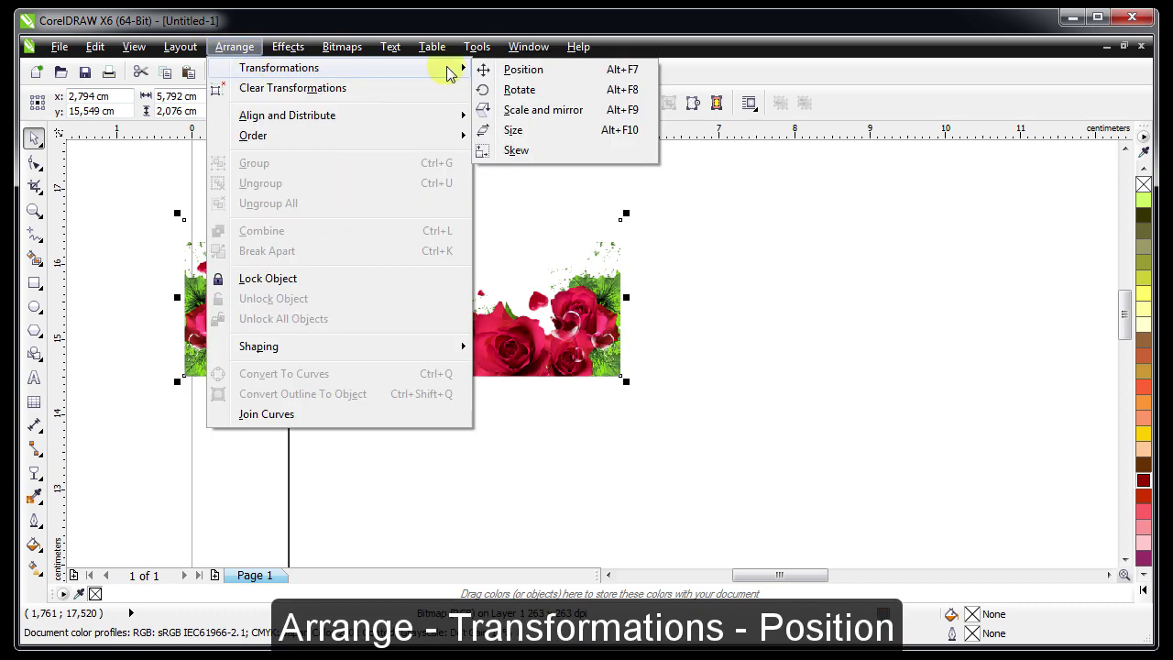
click(523, 71)
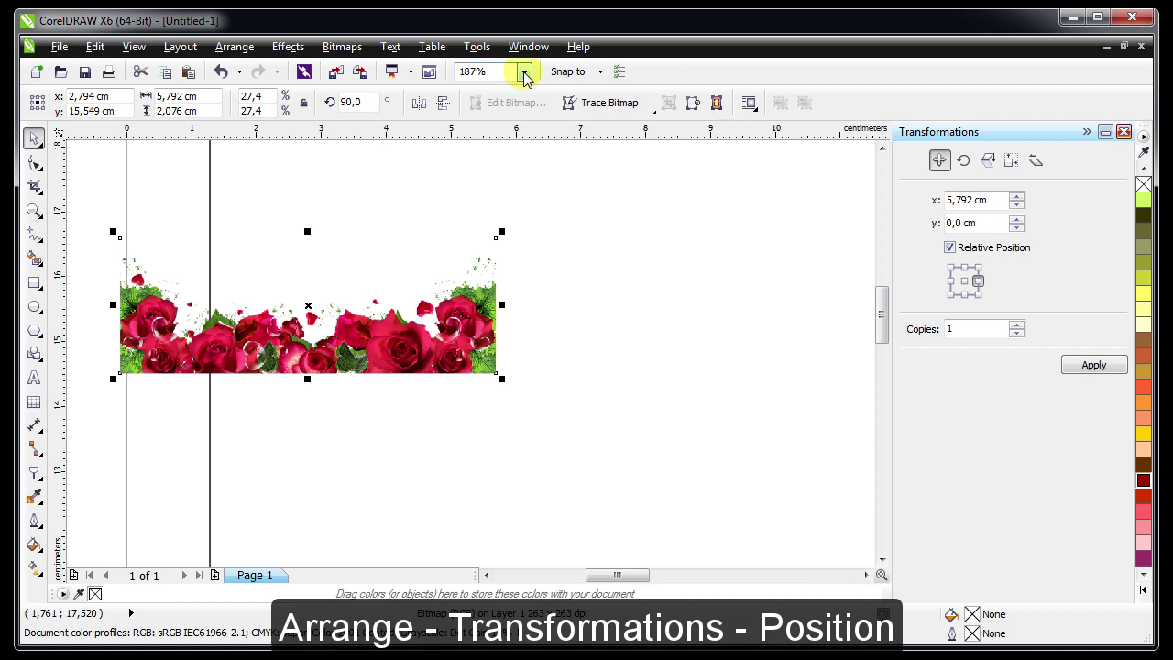
click(978, 281)
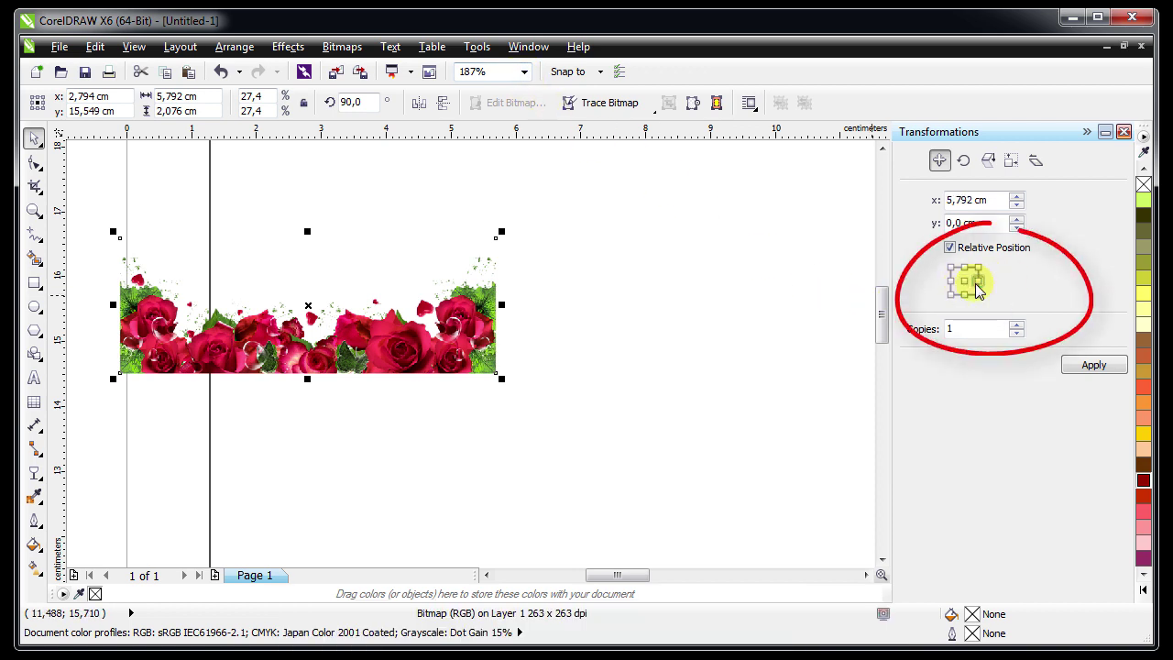
double_click(955, 329)
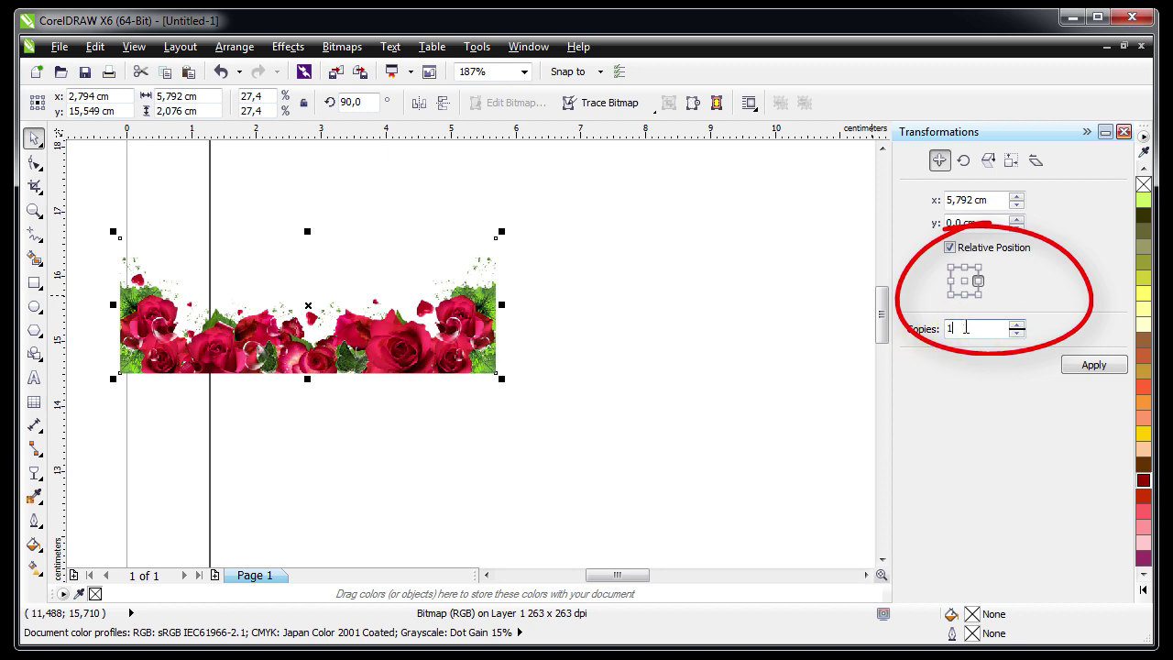
click(990, 283)
click(1090, 365)
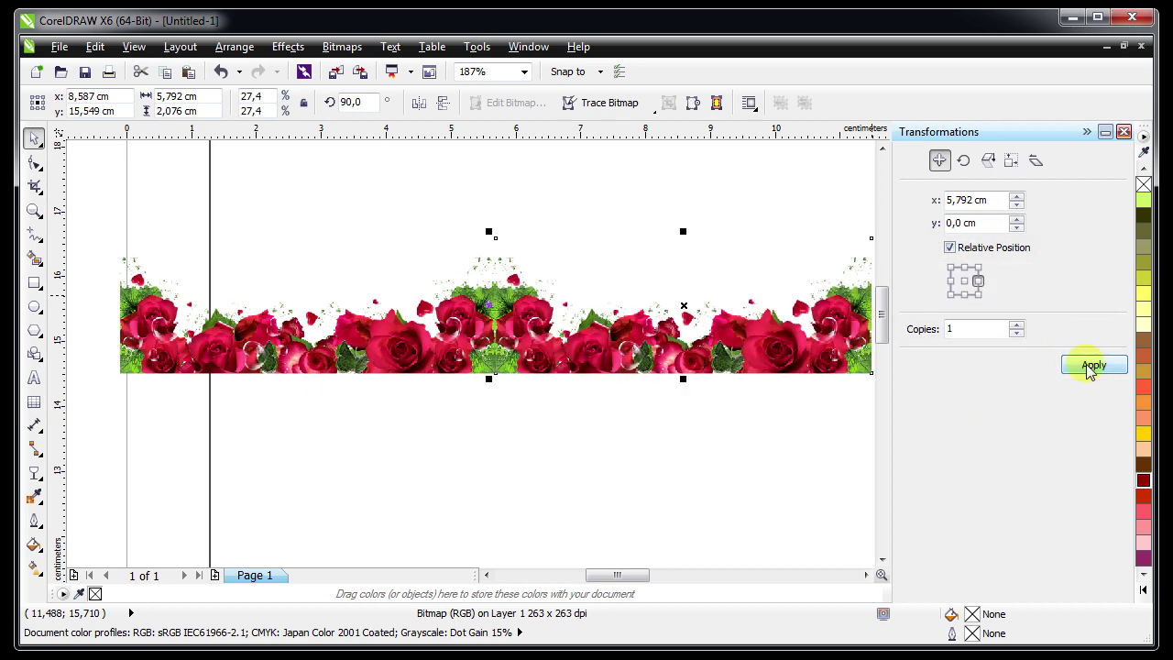
Close the Transformations docker, marquee-select both rose strips and group them
click(1123, 133)
click(394, 312)
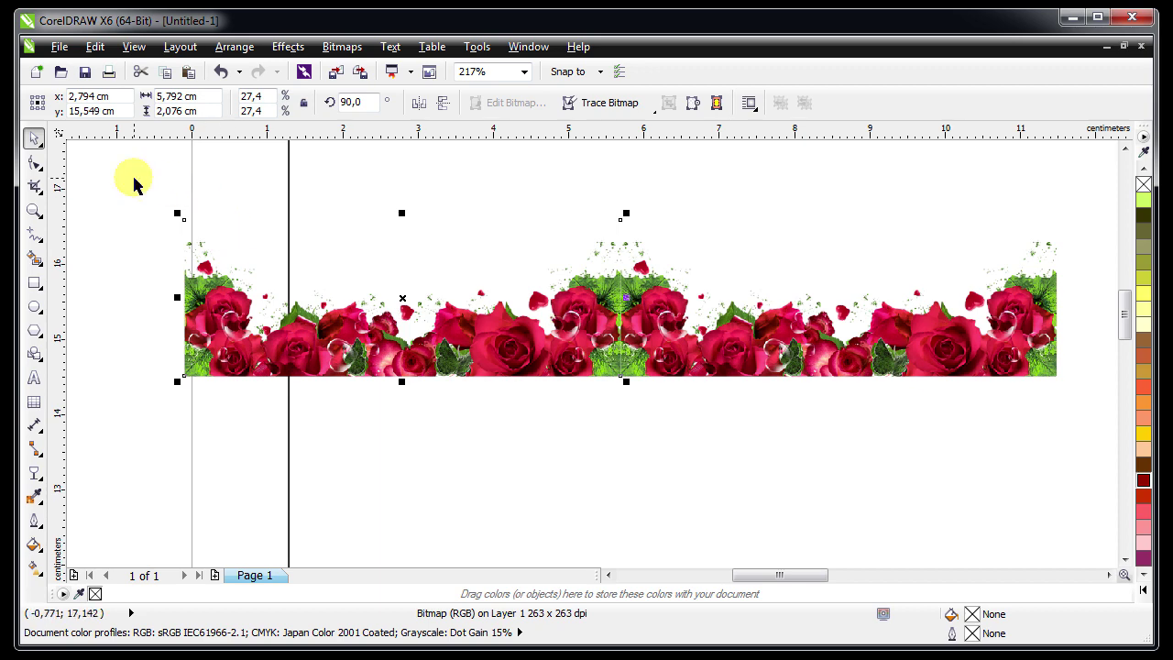
drag(131, 178, 1067, 420)
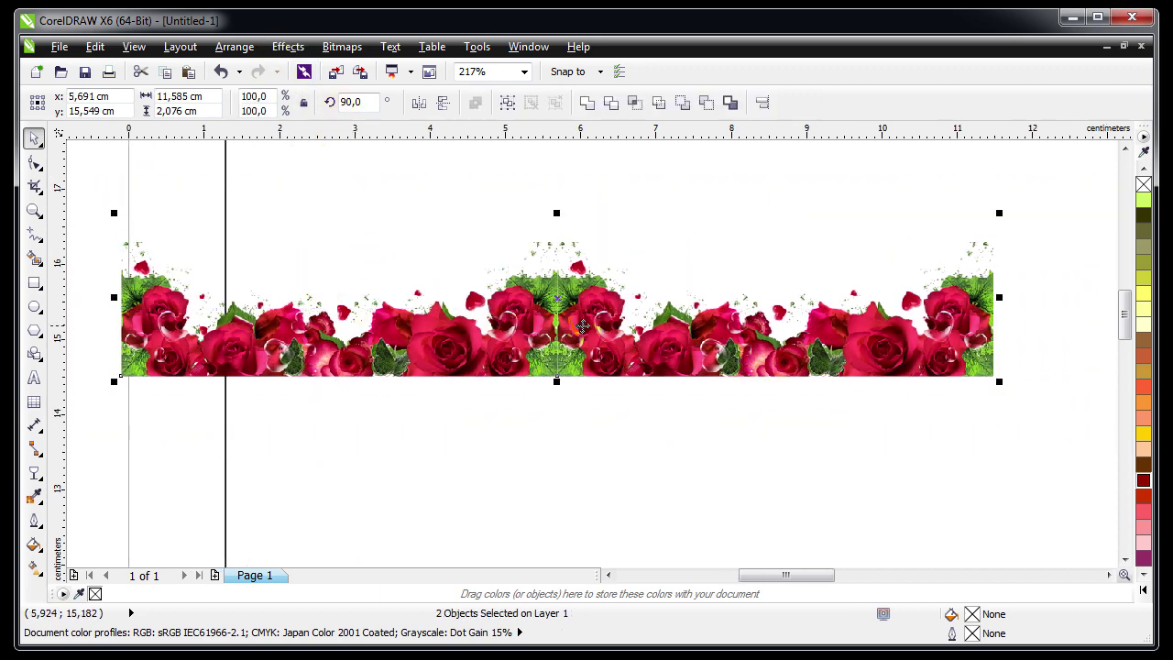
right_click(556, 299)
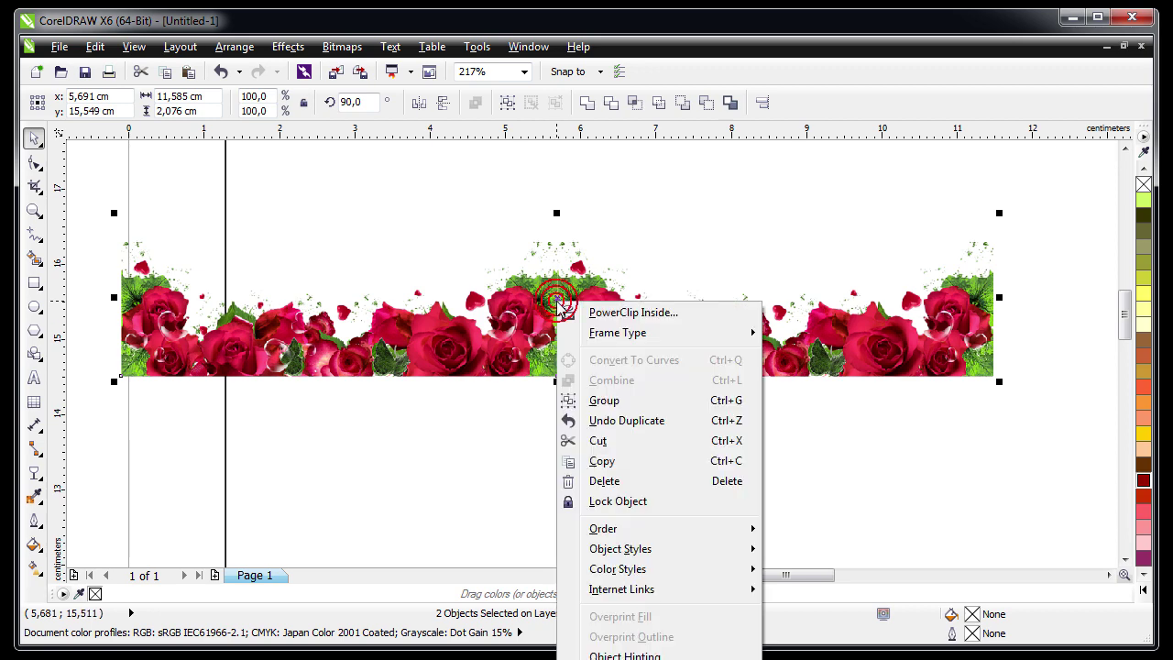
click(603, 400)
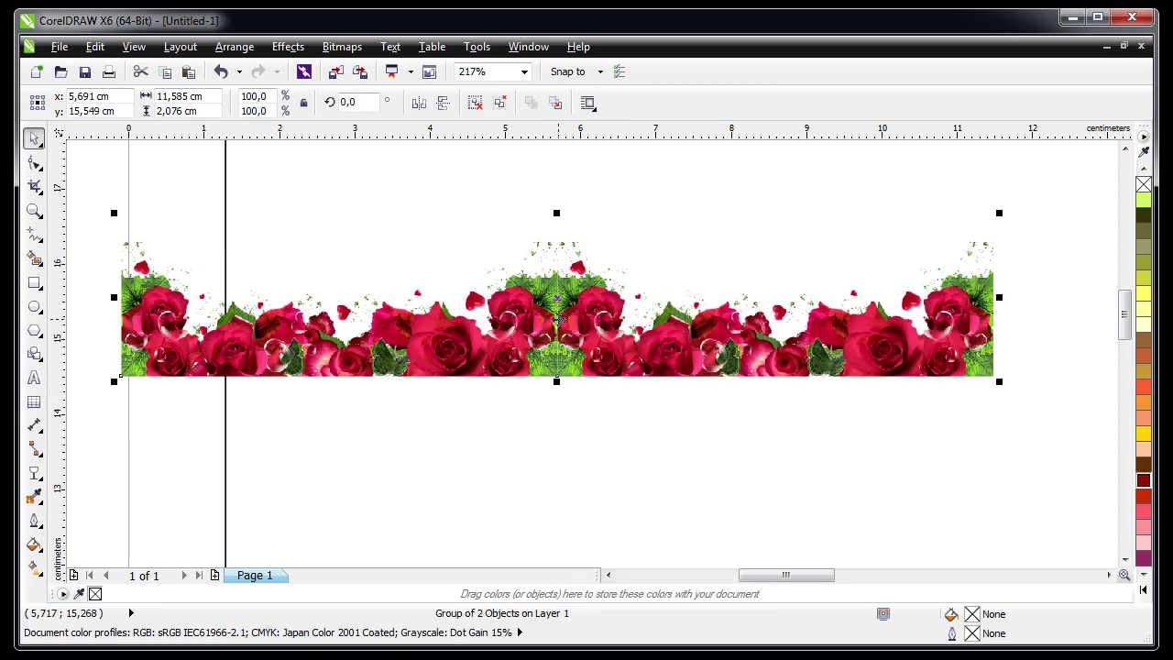
key(shift+F4)
Move the rose group to the page top and scale it to 138.9%, about 16.09 cm wide
click(369, 287)
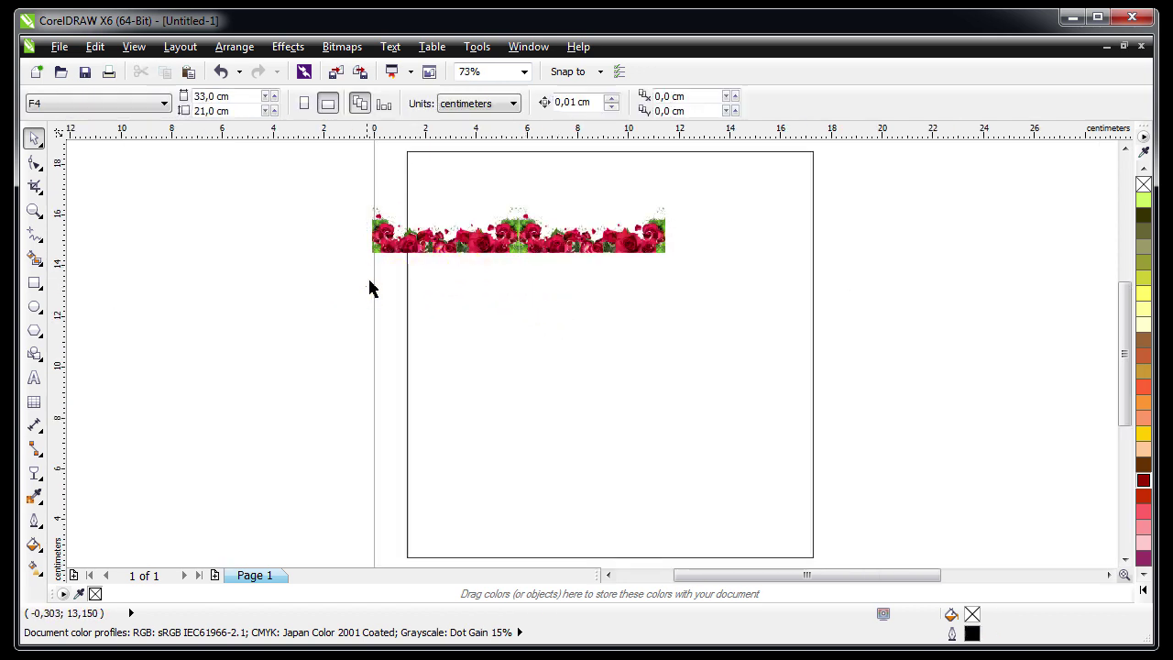
drag(497, 239, 534, 202)
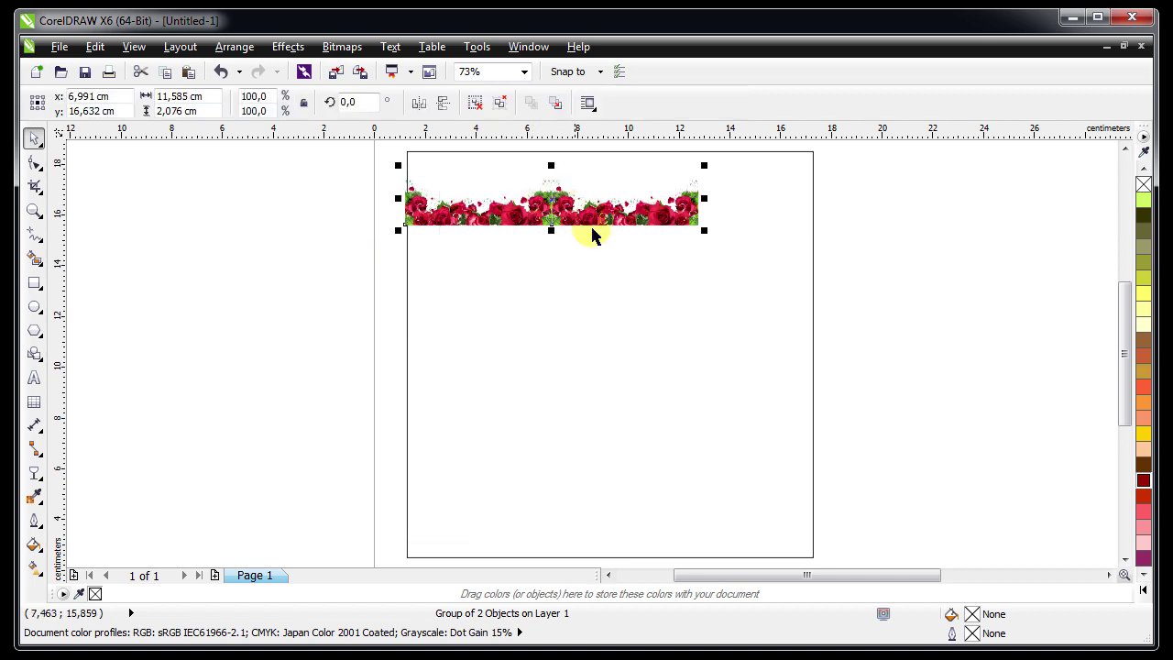
drag(702, 230, 817, 299)
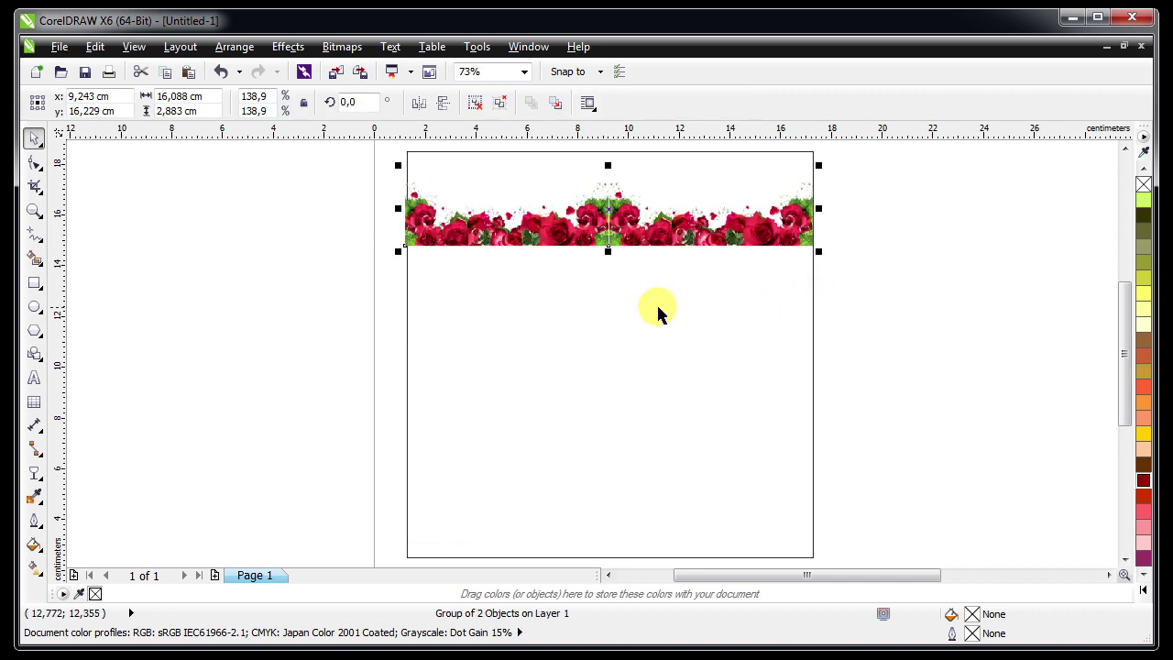
click(366, 315)
scroll(627, 215, up, 3)
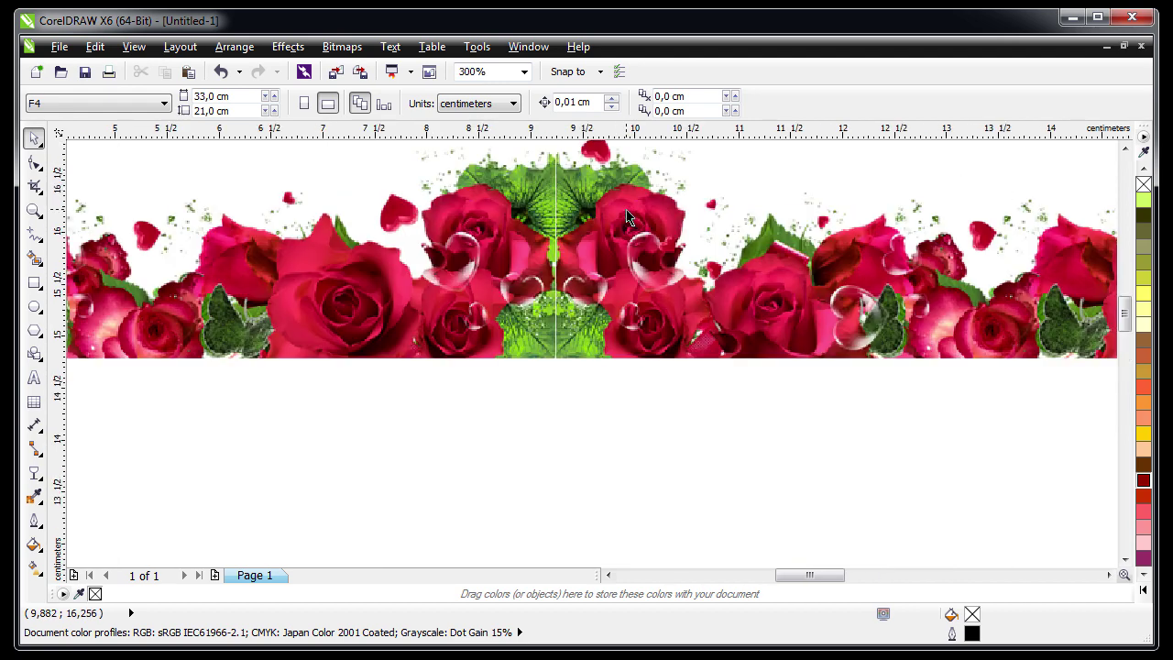
scroll(639, 219, down, 3)
scroll(640, 224, up, 5)
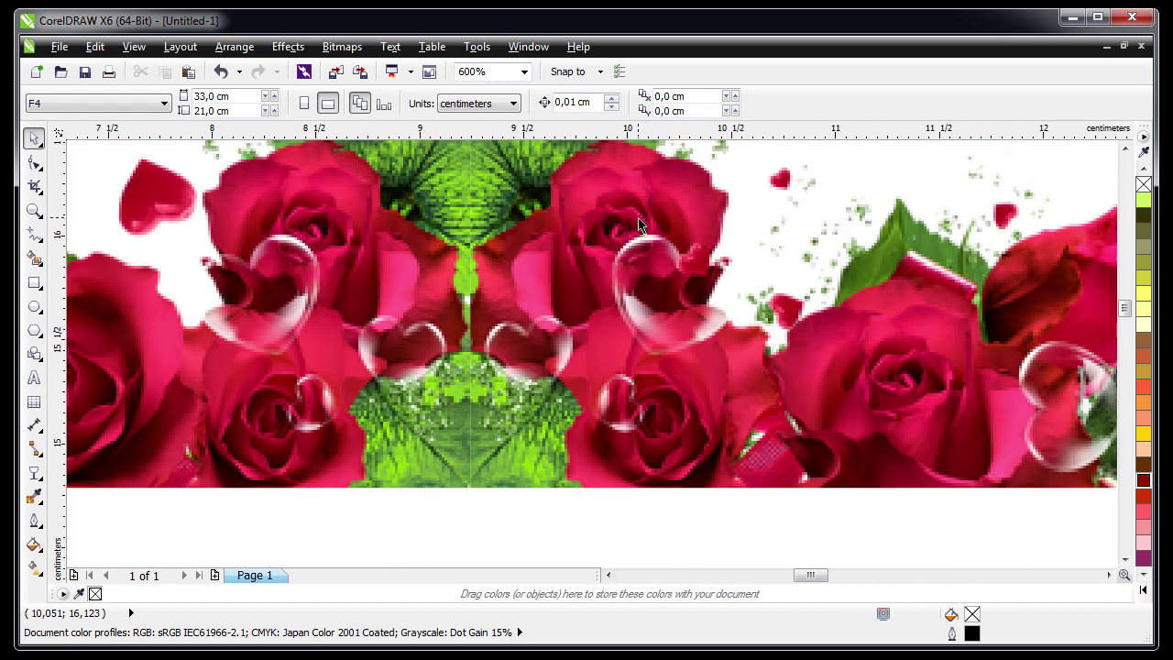
scroll(638, 224, down, 3)
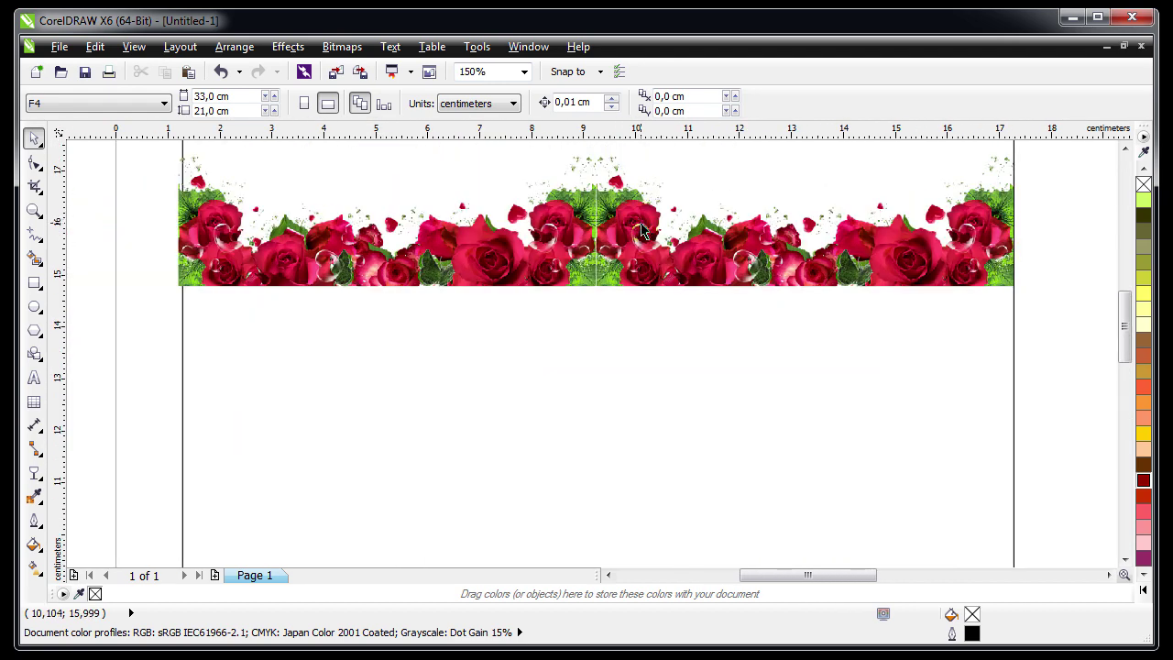
scroll(642, 232, down, 2)
click(591, 208)
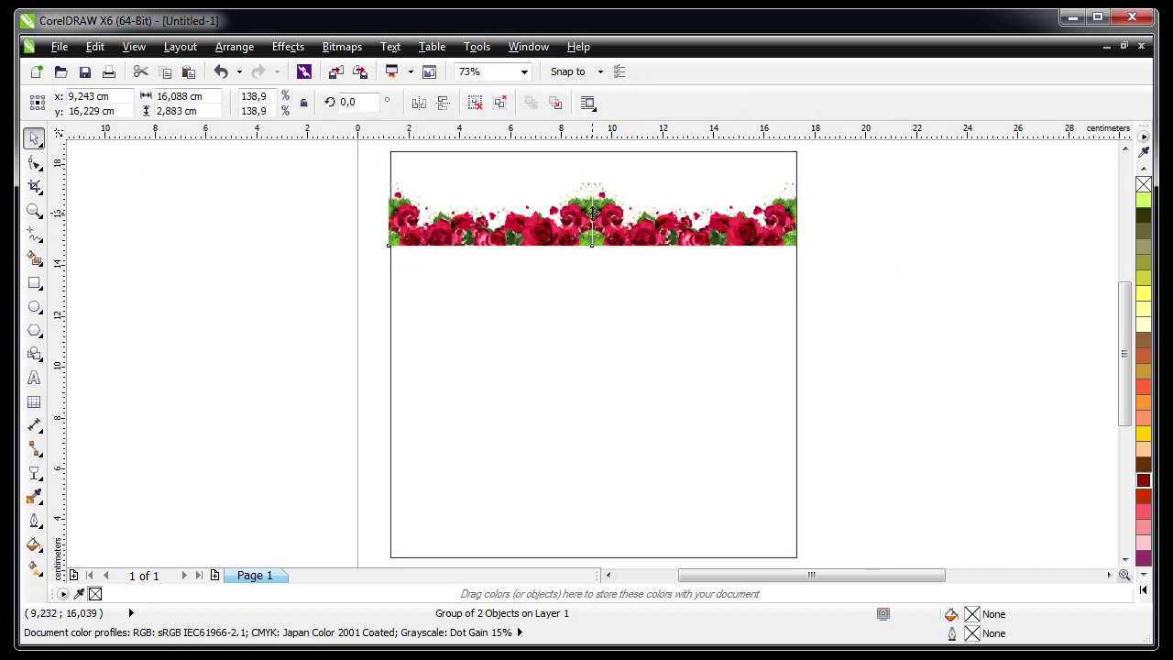
Drop a copy of the rose border at the bottom and flip the top border upside down at the page top
drag(591, 212, 612, 522)
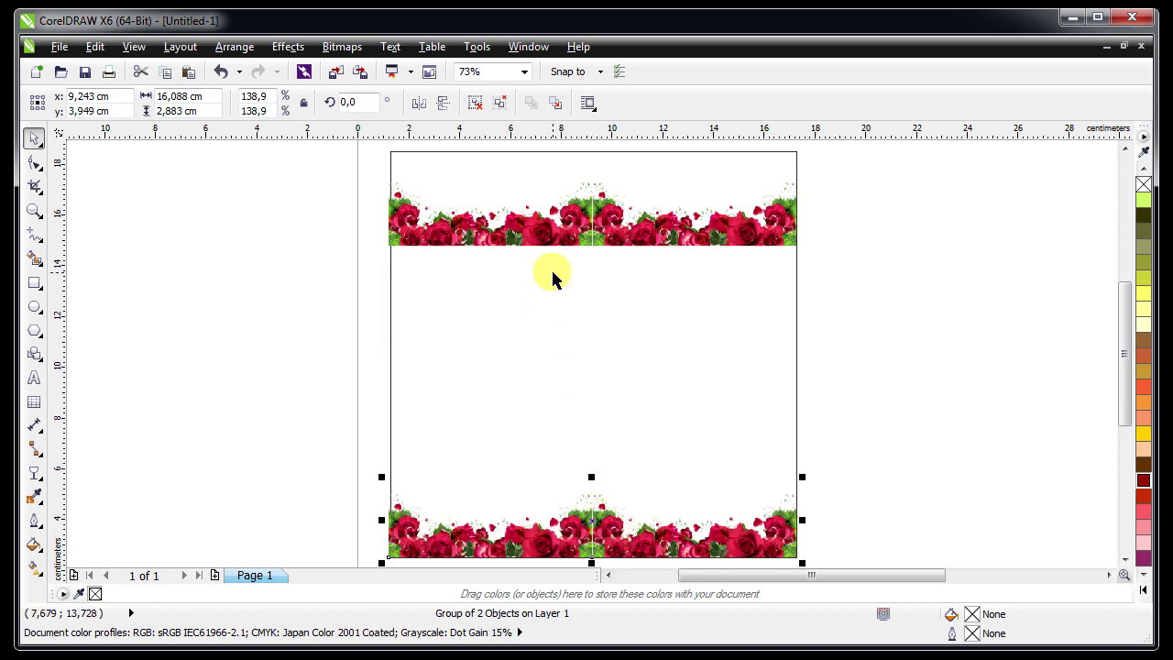
click(593, 234)
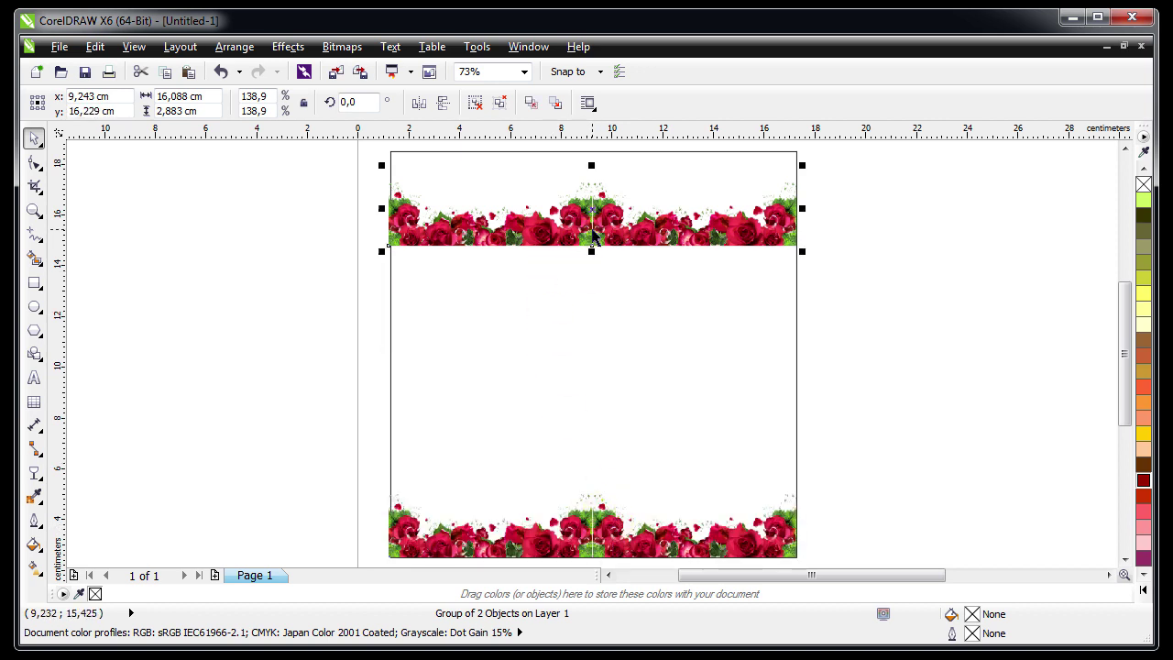
click(443, 105)
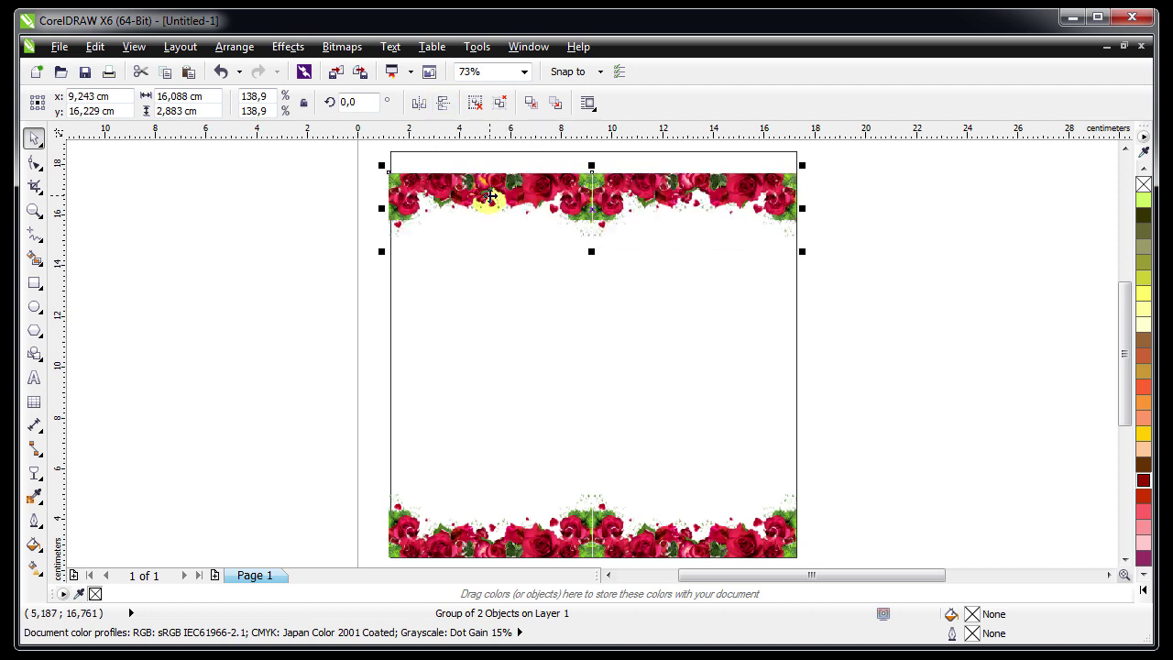
drag(490, 195, 491, 174)
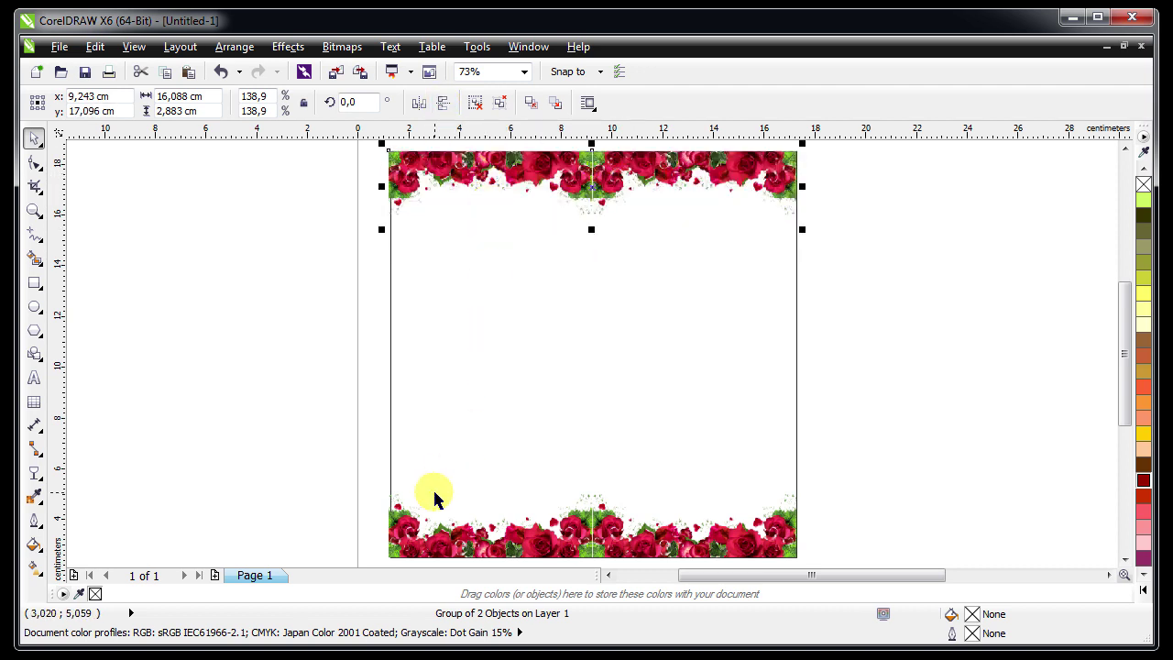
Move both rose borders off the page into the empty area on the right
shift+click(408, 515)
drag(404, 520, 833, 520)
scroll(822, 371, right, 3)
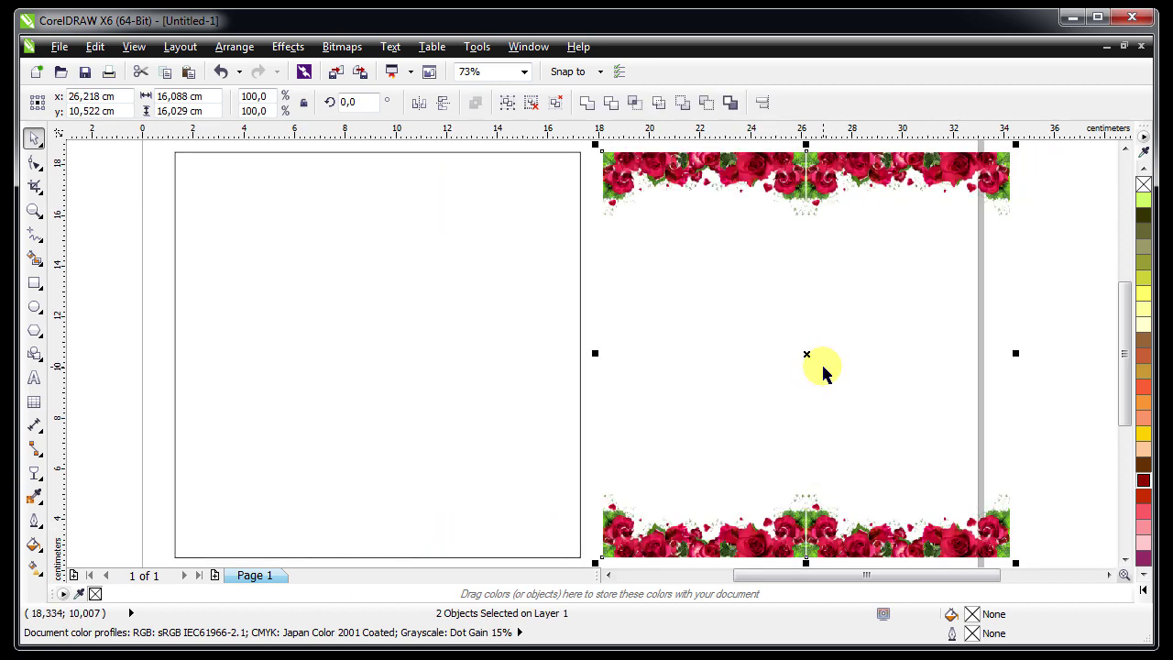
Convert the top rose border to a 150 dpi bitmap via Bitmaps > Convert to Bitmap
click(827, 247)
click(786, 212)
shift+click(790, 505)
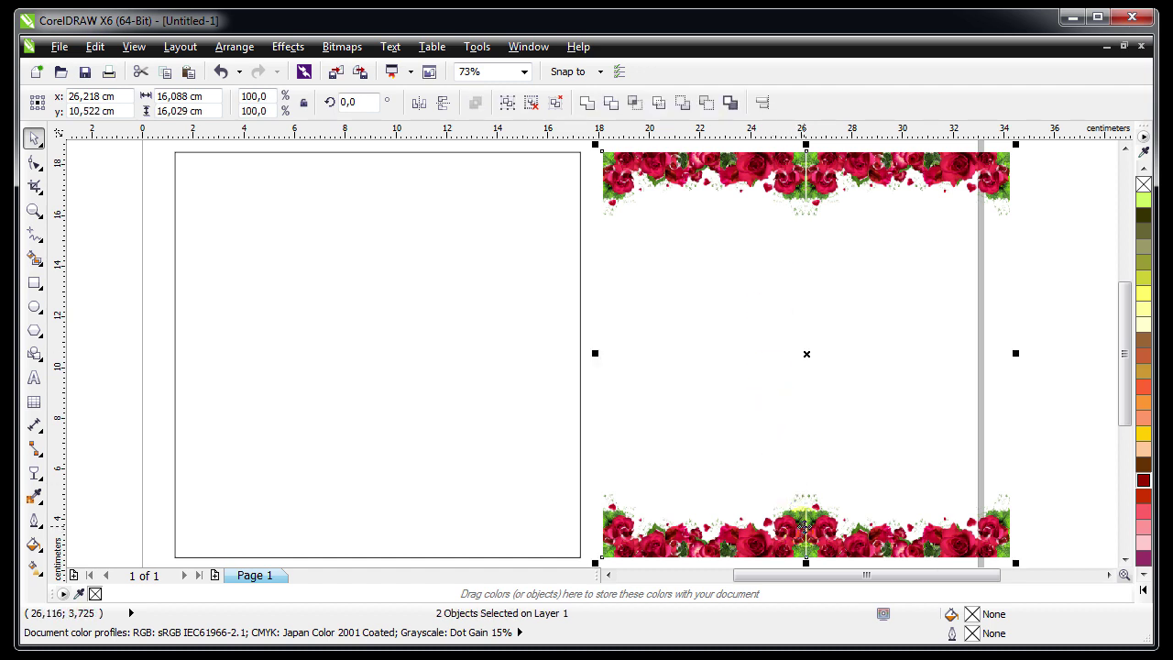
click(751, 306)
click(796, 157)
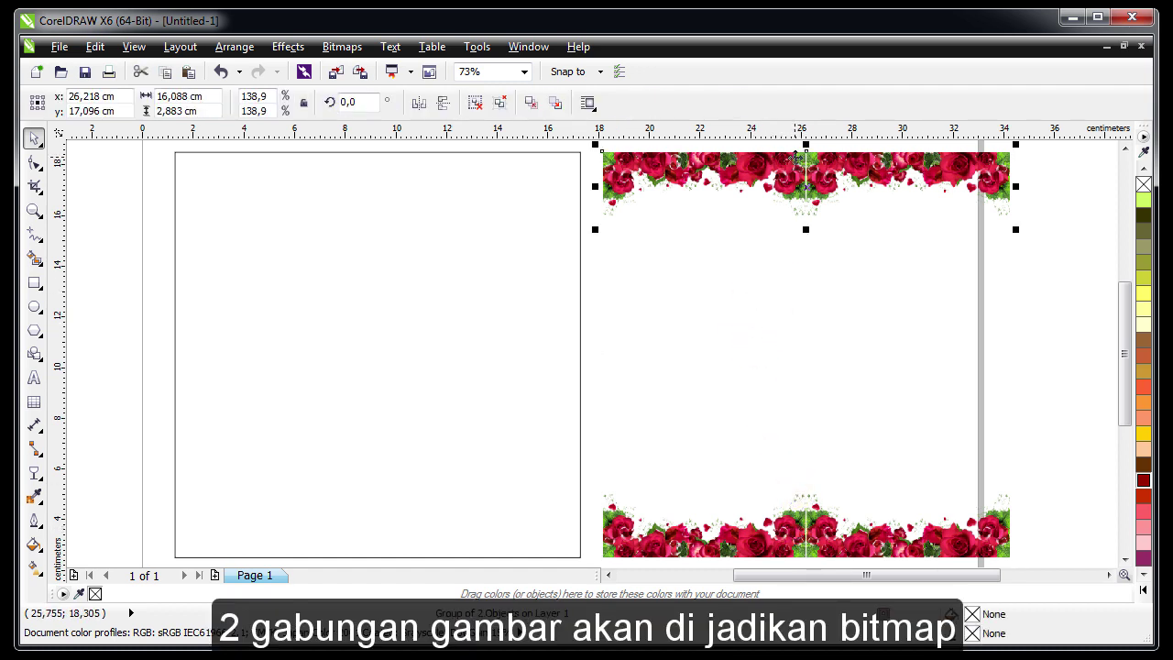
click(337, 48)
click(385, 67)
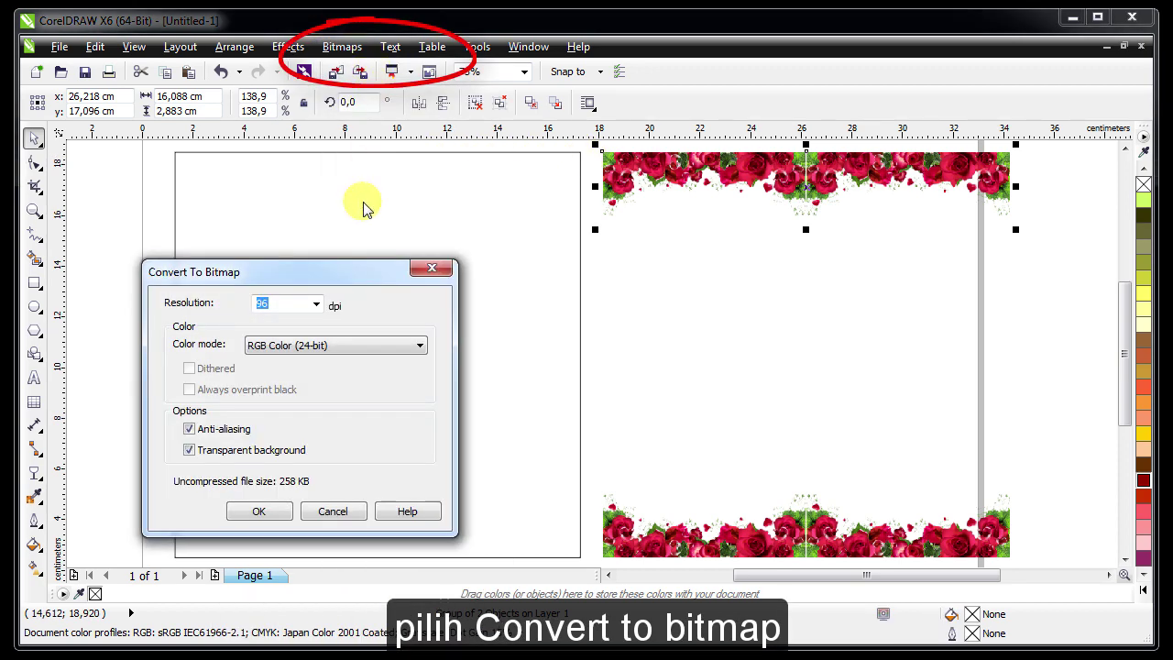
click(316, 304)
click(295, 366)
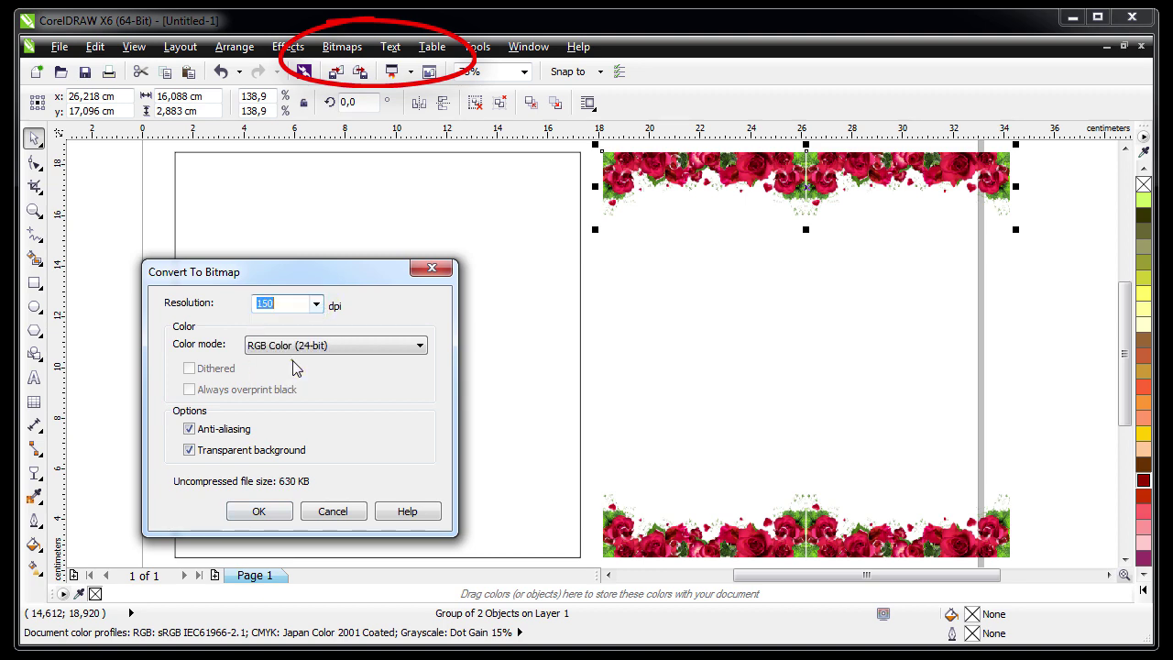
click(258, 510)
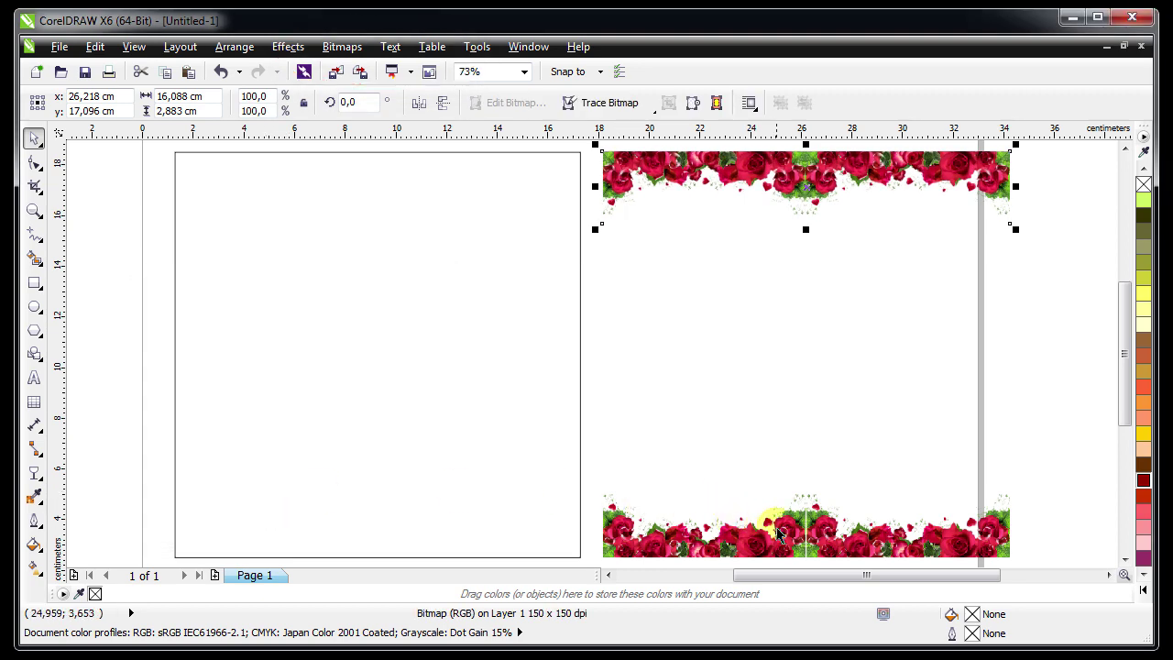
Convert the bottom rose border to a 150 dpi bitmap too, then select both borders
click(789, 524)
click(341, 45)
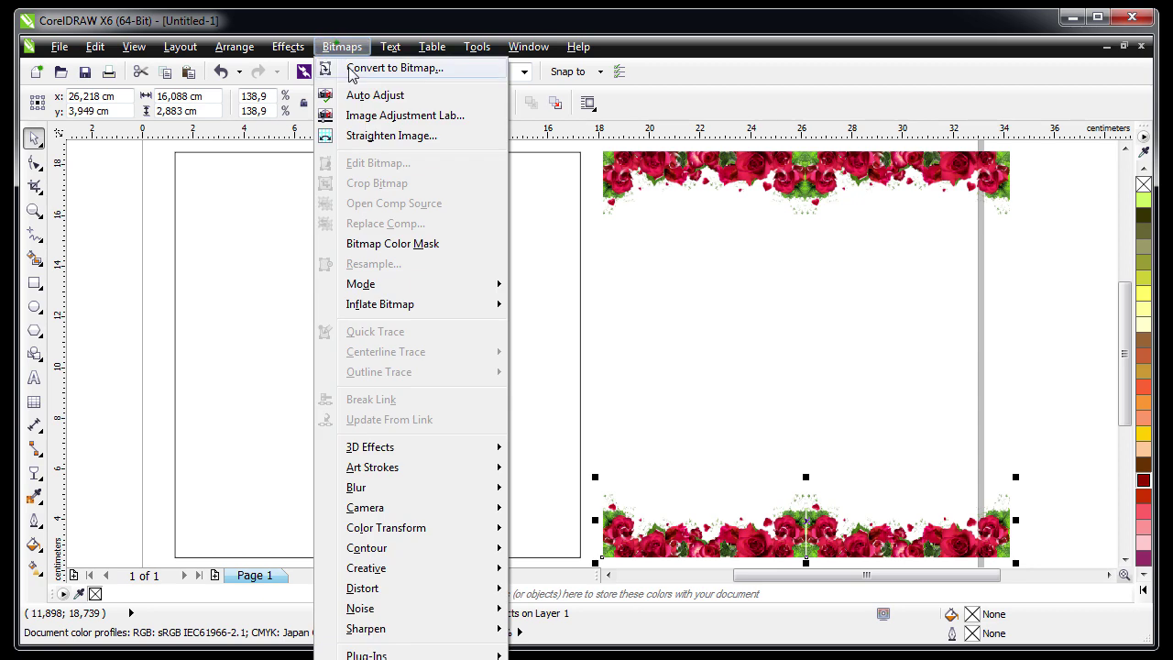
click(385, 72)
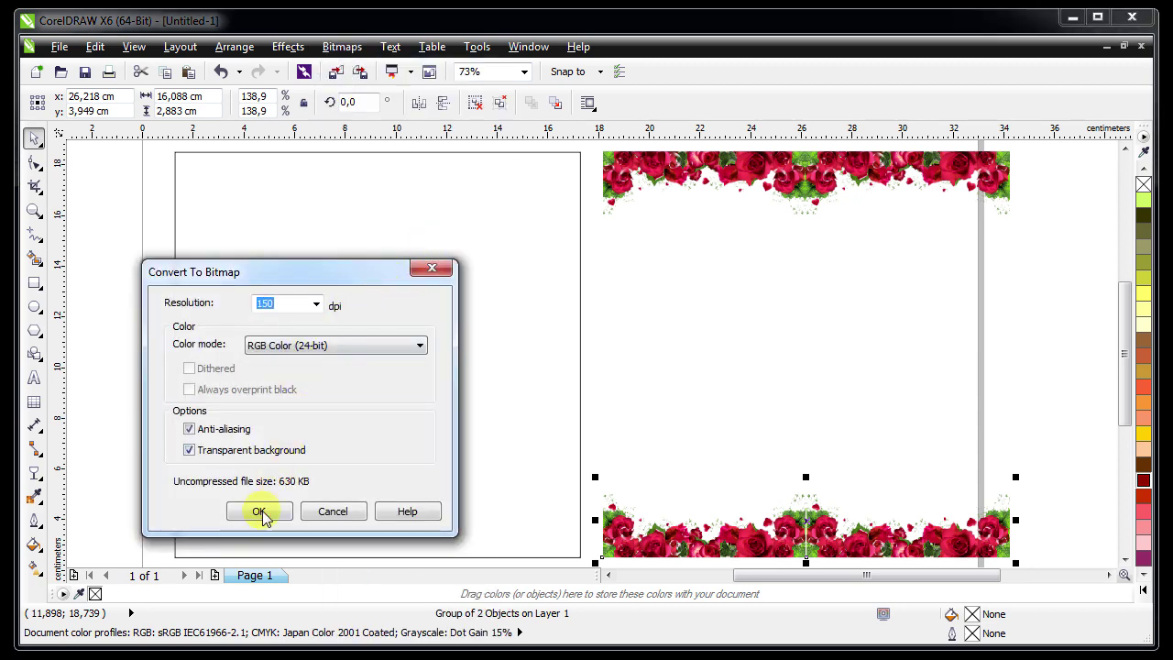
click(259, 510)
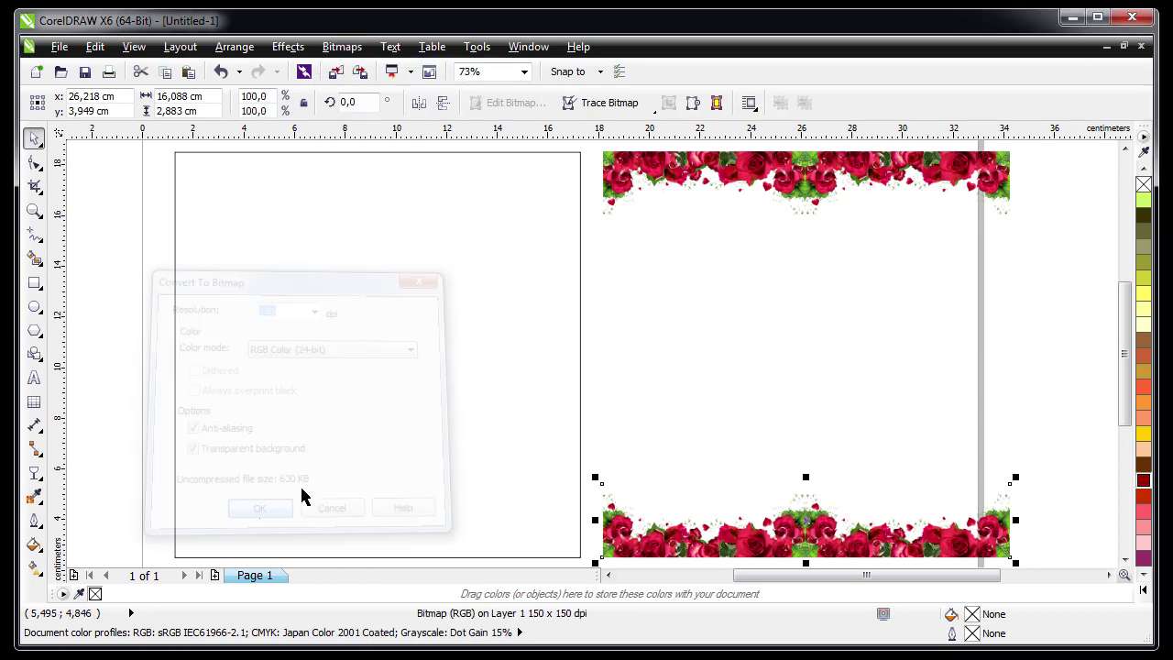
shift+click(688, 181)
right_click(688, 181)
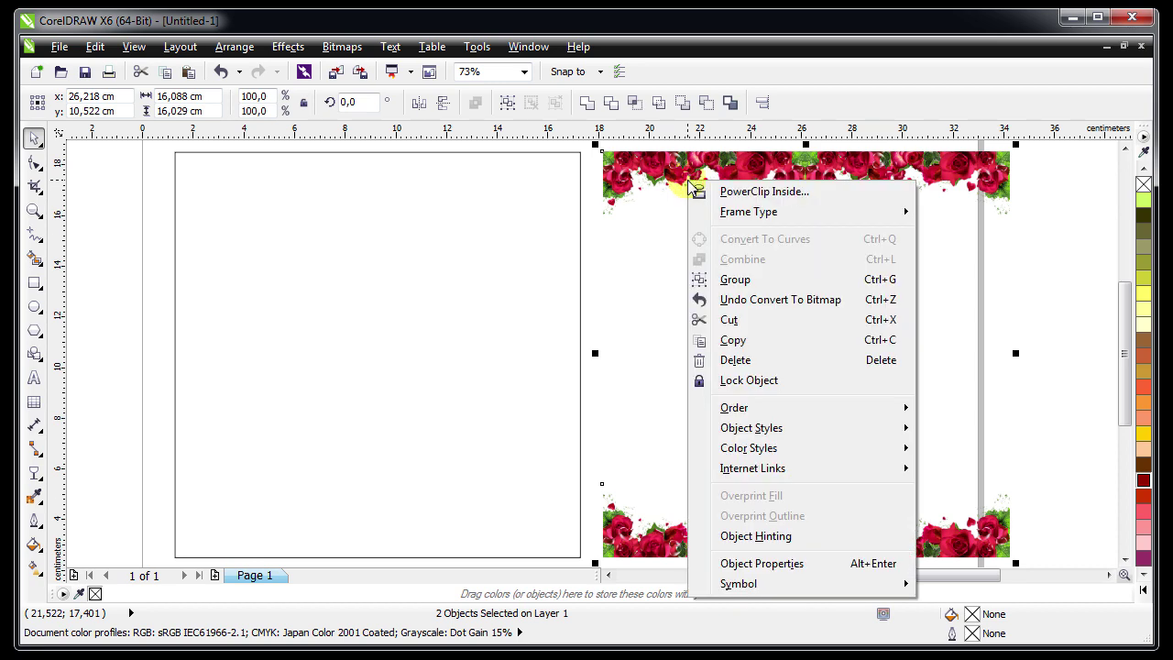
Group the top and bottom rose borders into one object
click(733, 279)
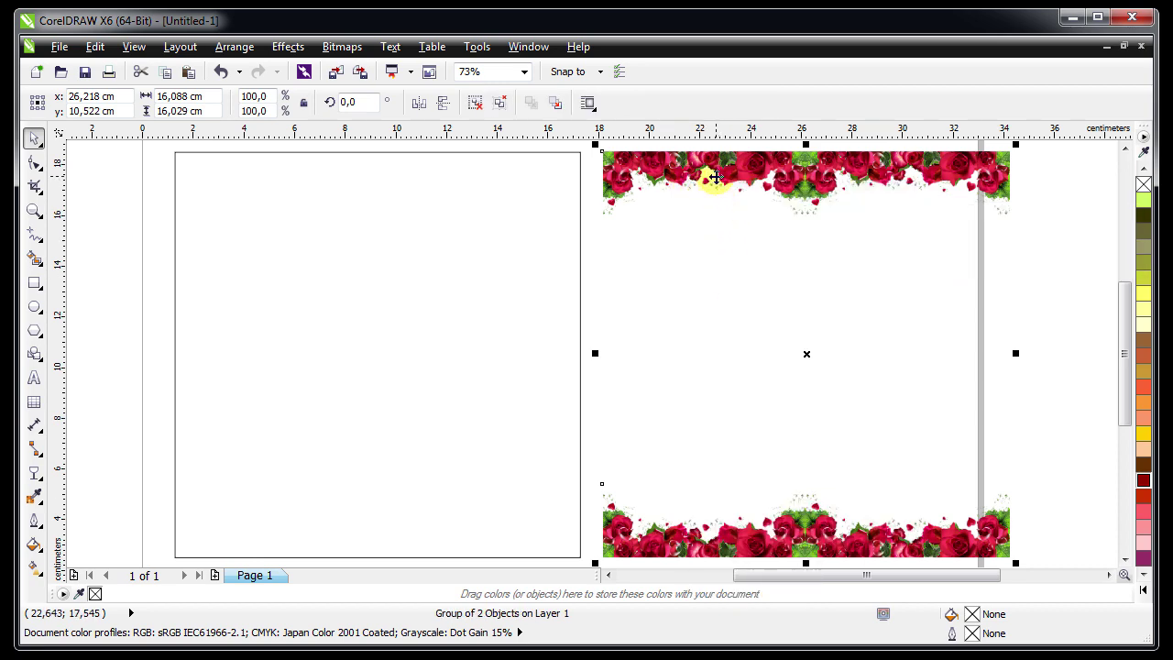
right_click(716, 180)
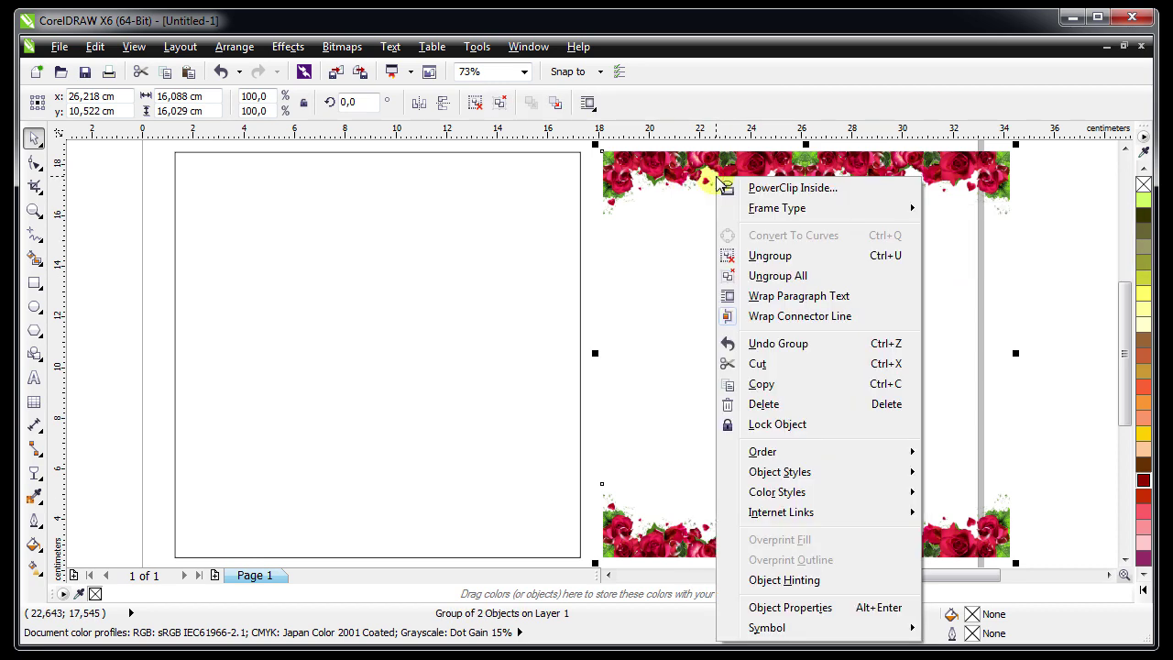
click(645, 172)
Duplicate the border group and rotate the copy 90° to form the left and right sides
click(95, 47)
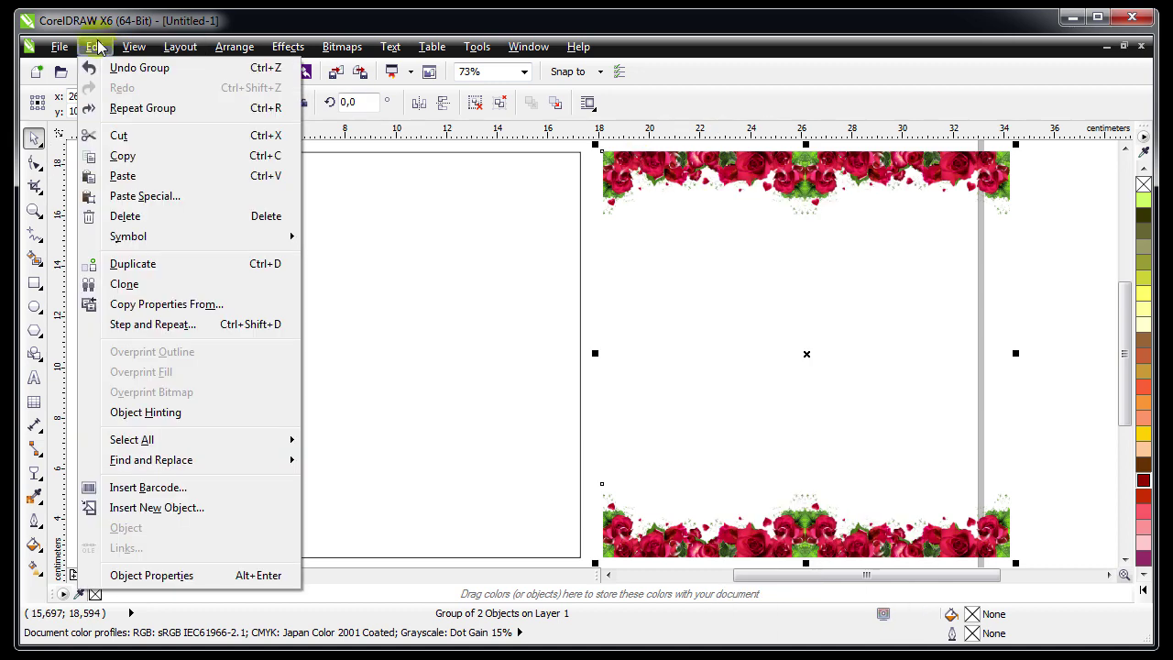
click(720, 234)
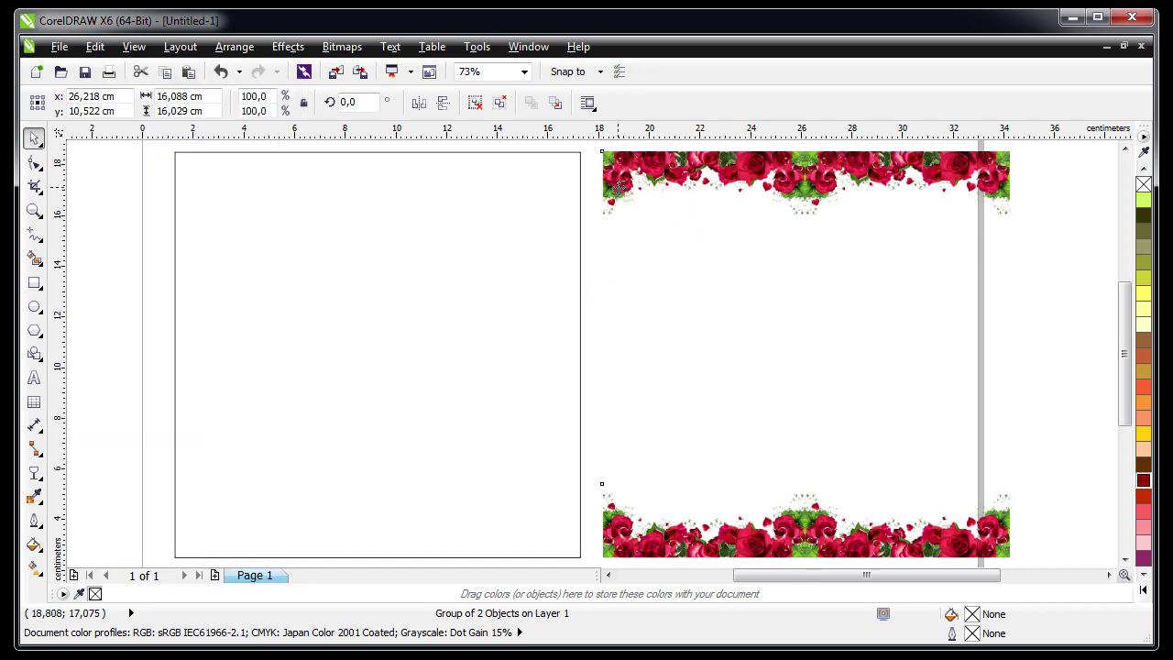
drag(595, 142, 659, 513)
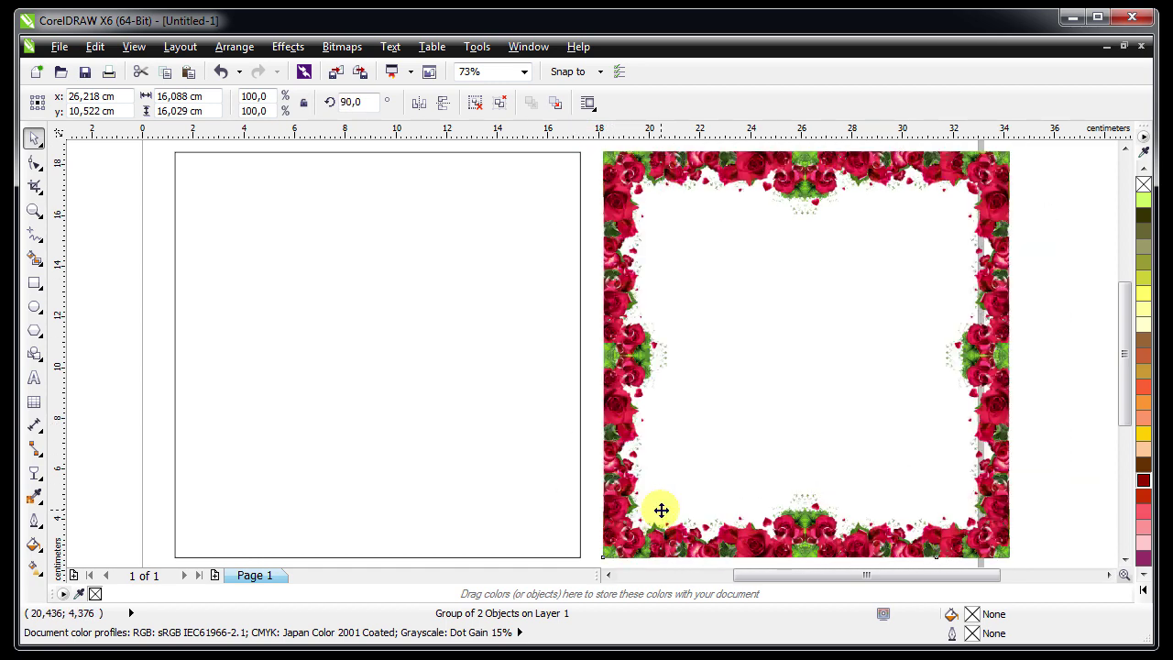
click(593, 156)
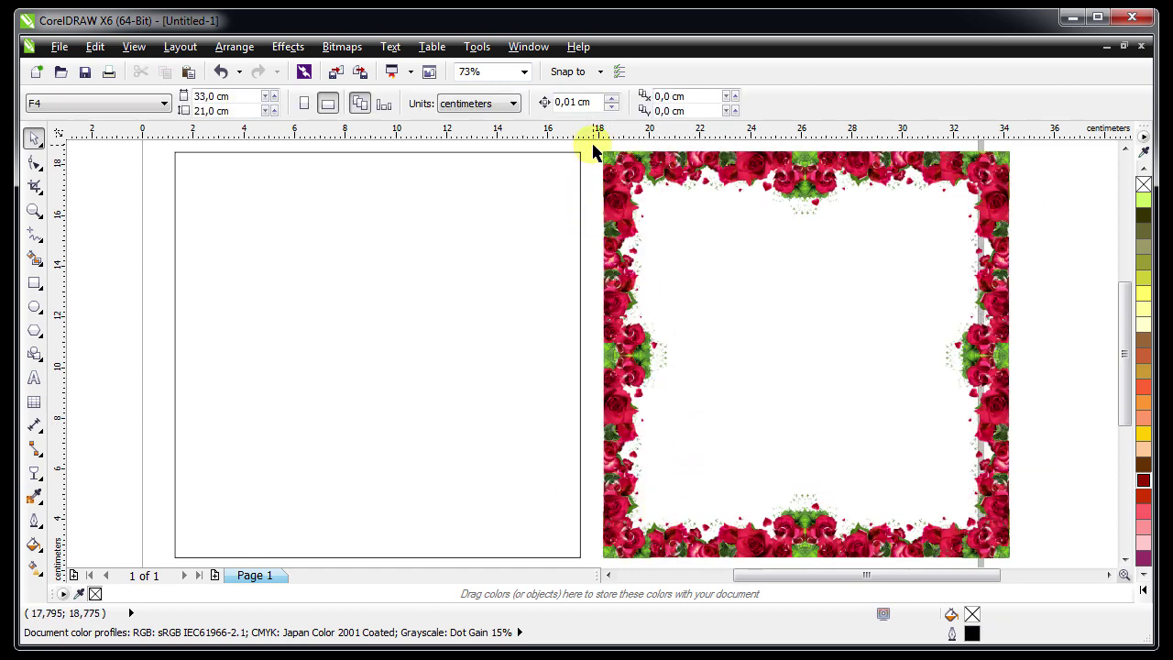
Group the whole rose frame and PowerClip it inside the 16 cm square on the left
drag(593, 152, 1031, 545)
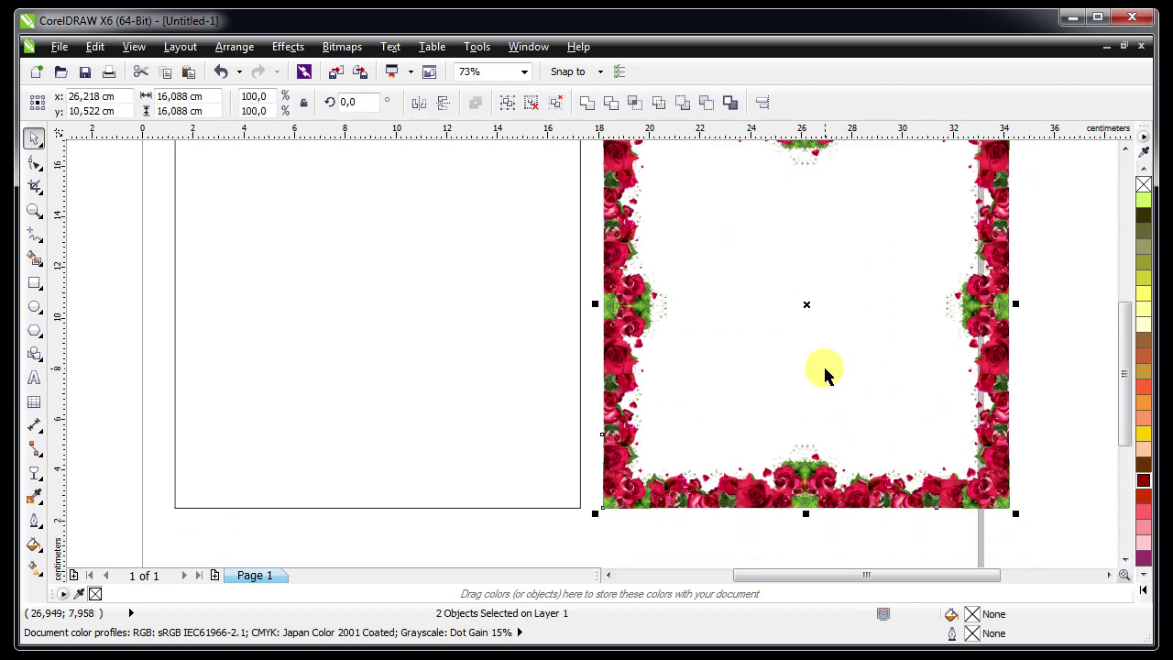
key(ctrl+g)
scroll(822, 364, up, 1)
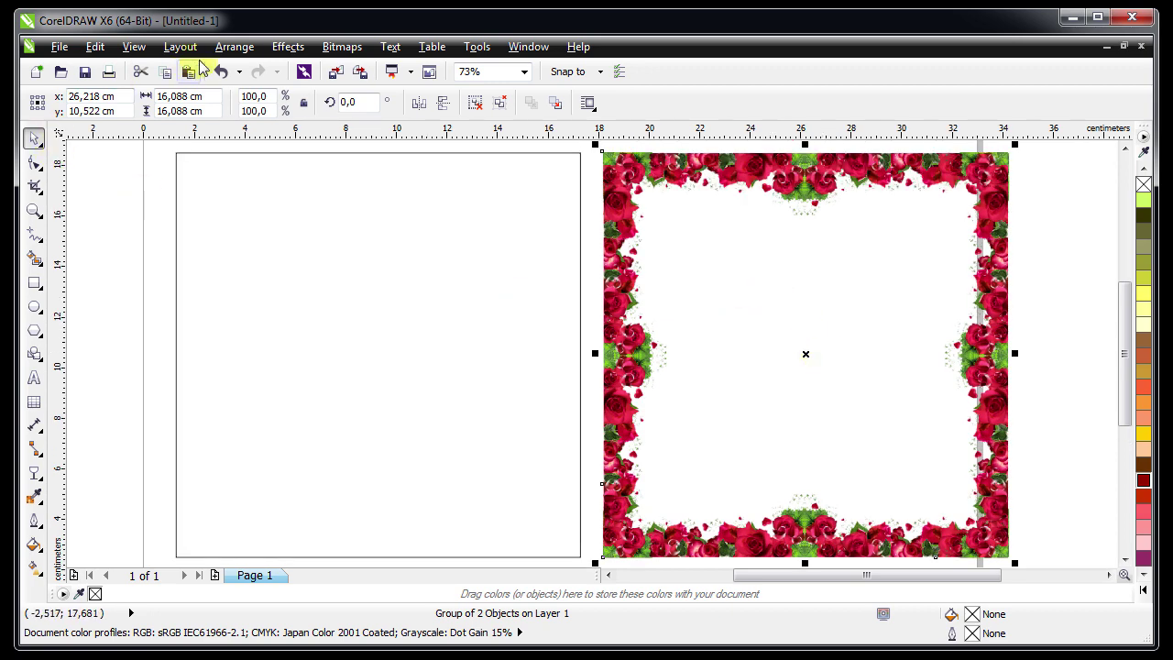
click(280, 47)
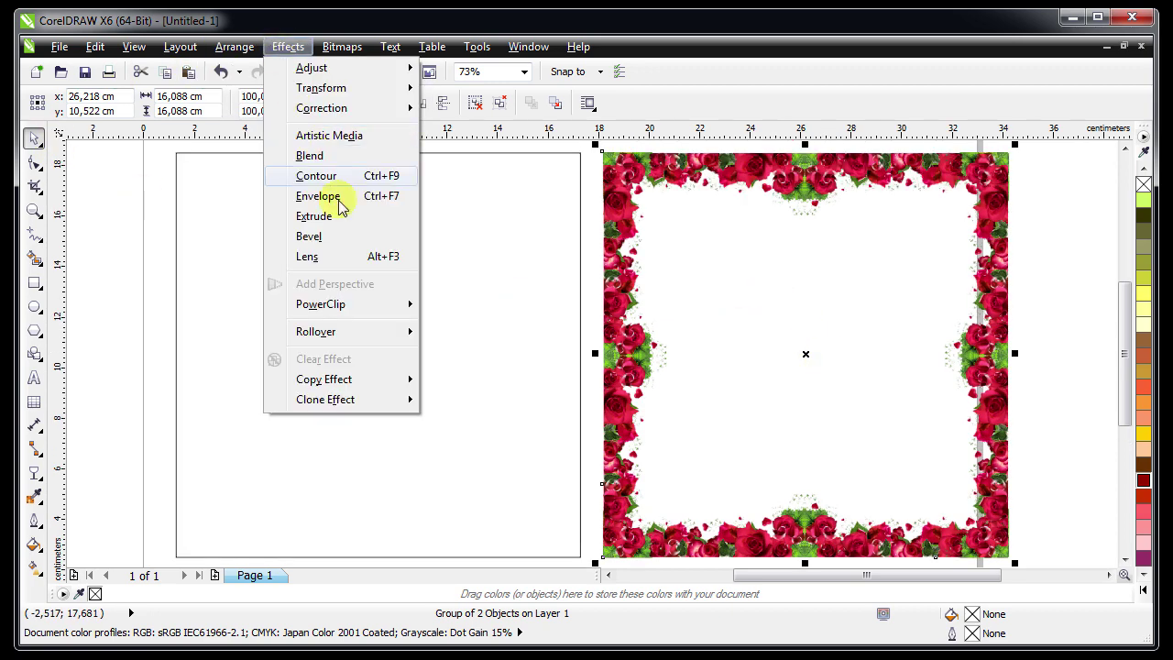
mouse_move(360, 303)
click(454, 306)
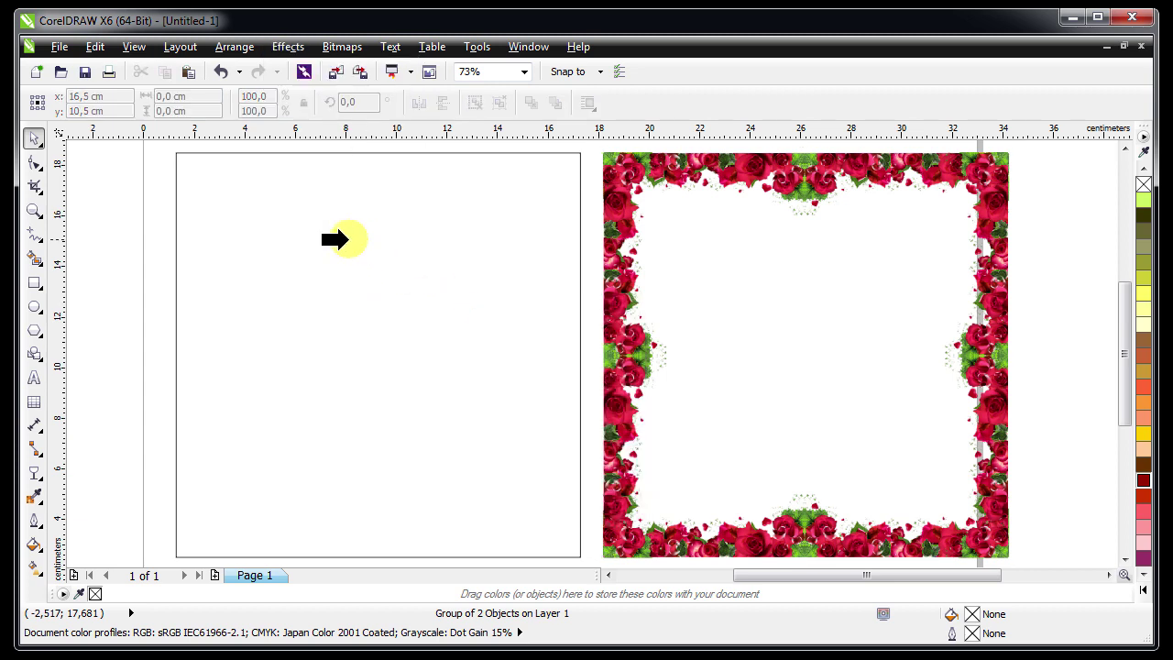
click(349, 240)
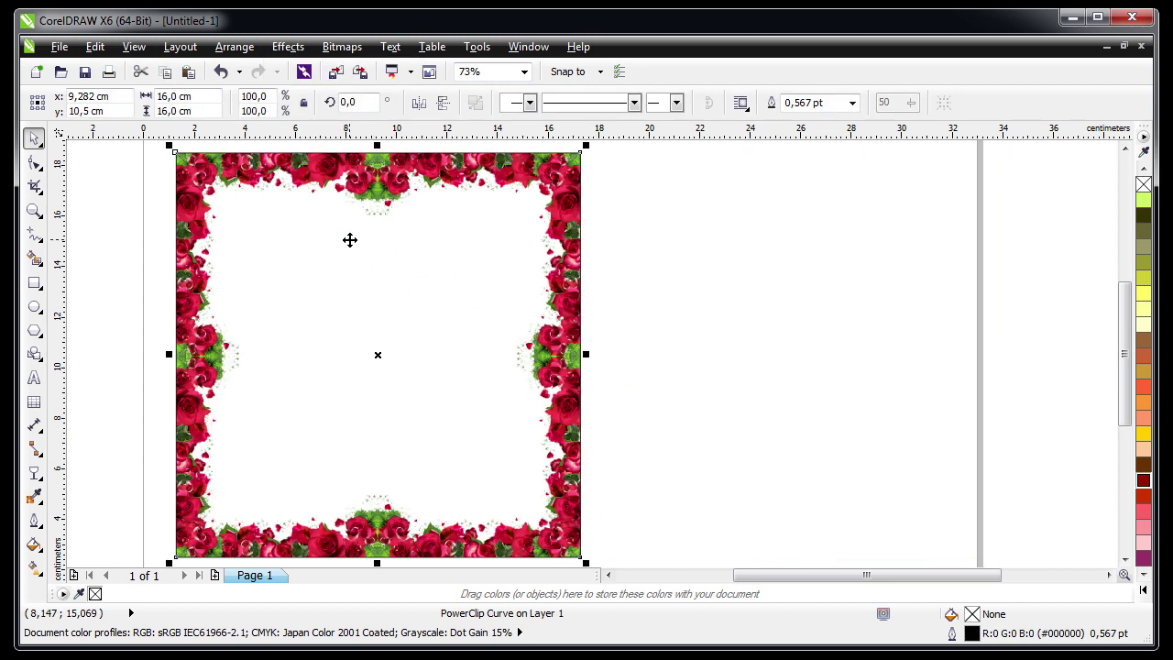
click(142, 288)
Set the clipped square's outline to None, removing its black border
scroll(142, 288, left, 3)
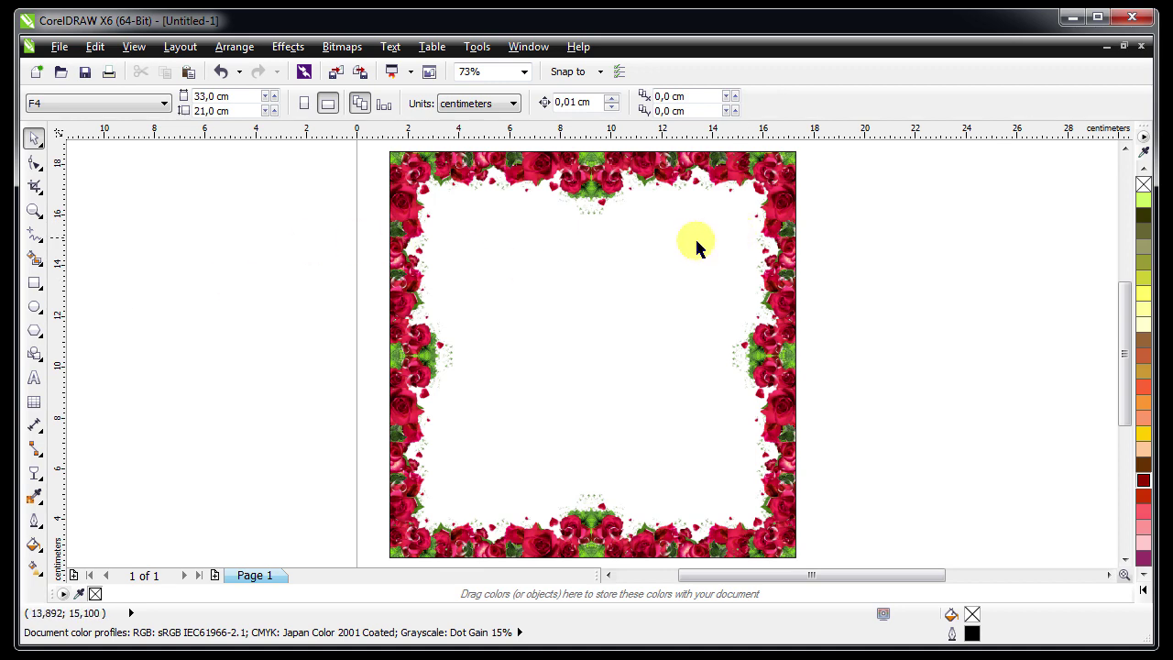
scroll(692, 247, up, 2)
scroll(687, 247, down, 2)
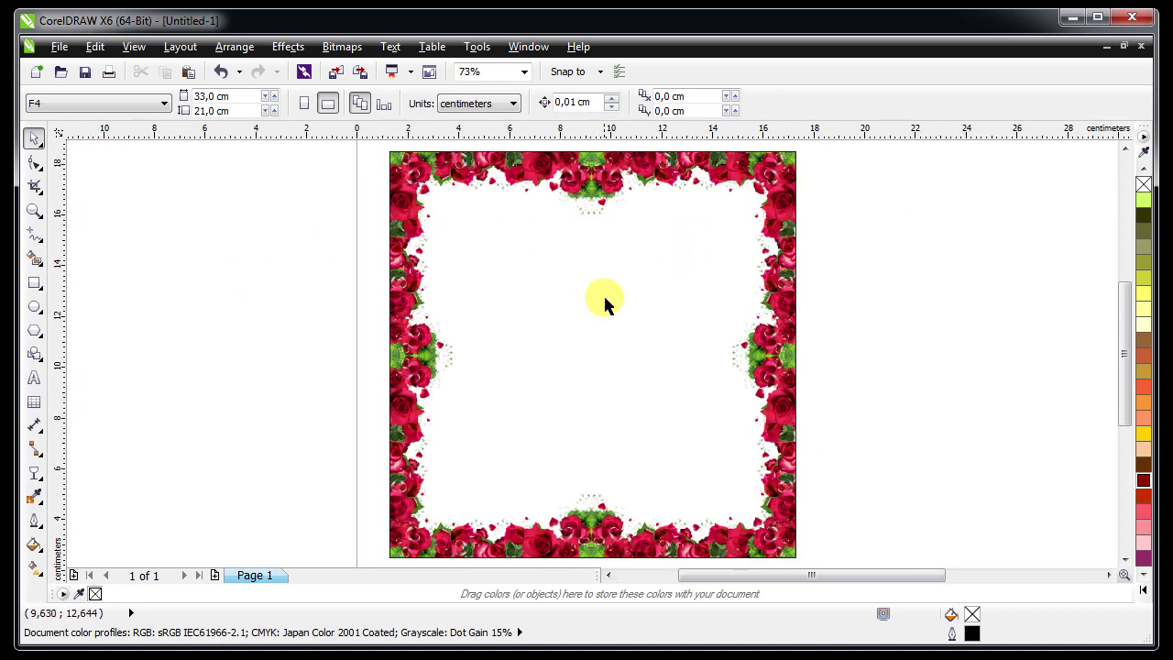
drag(744, 581, 798, 581)
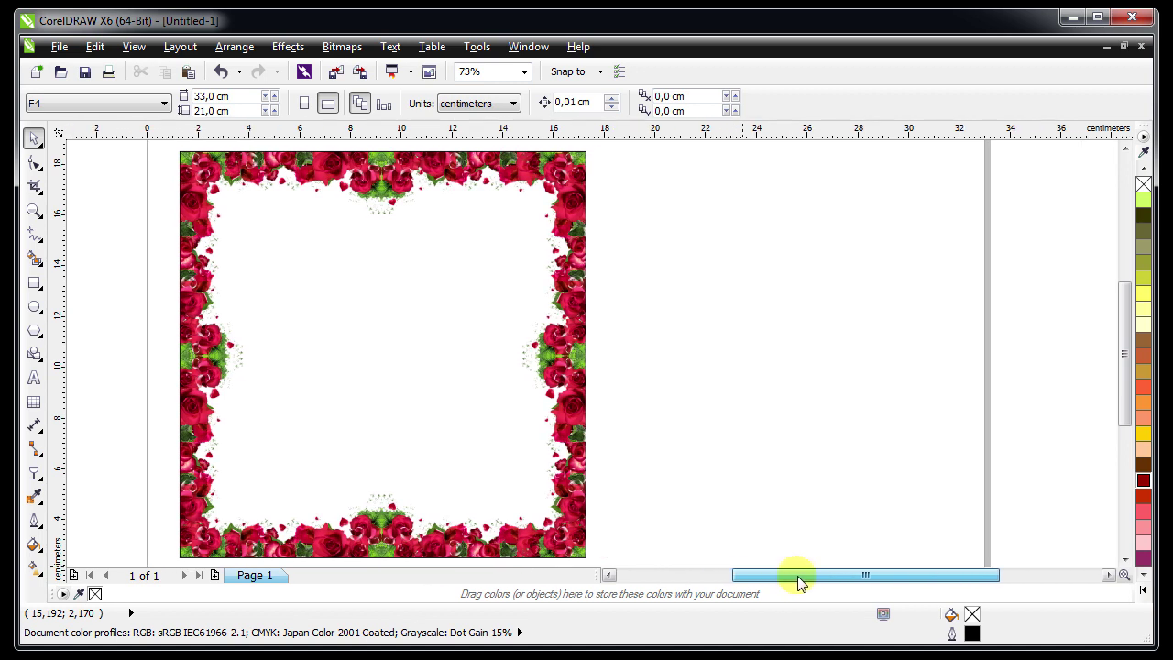
click(285, 197)
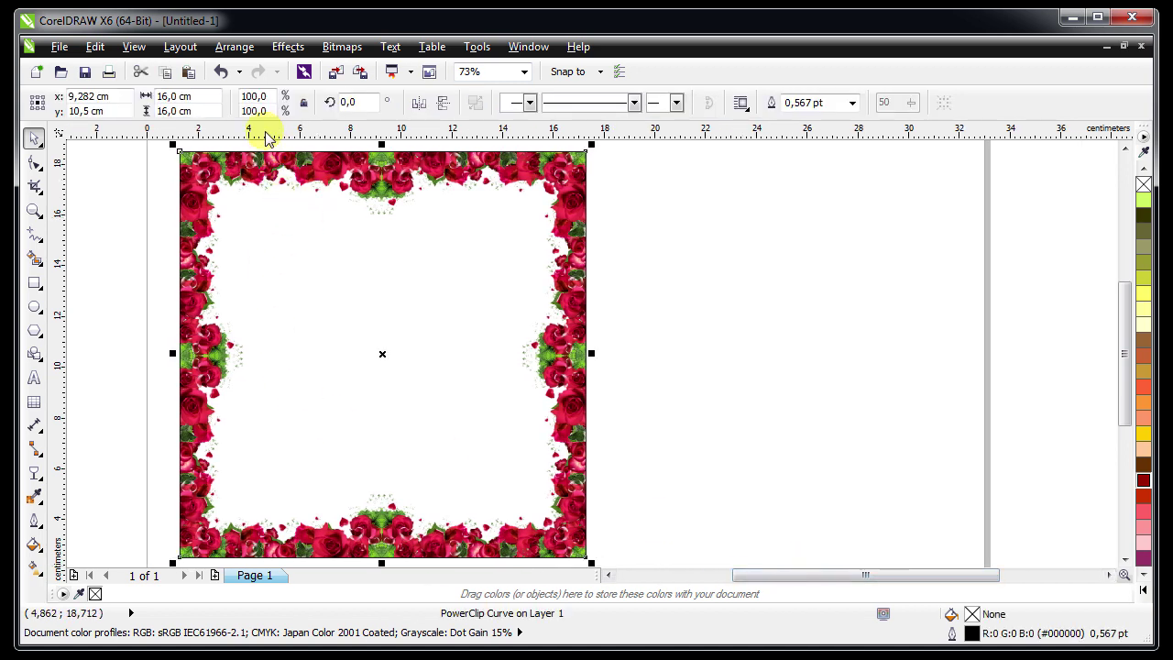
right_click(95, 594)
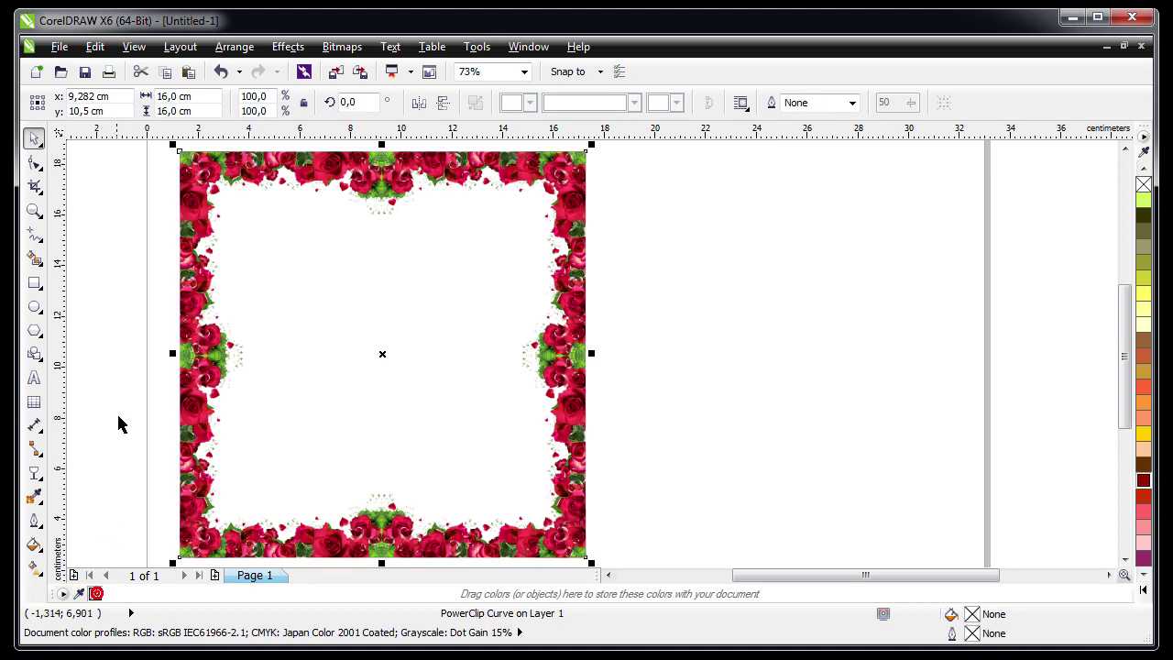
click(117, 418)
click(265, 189)
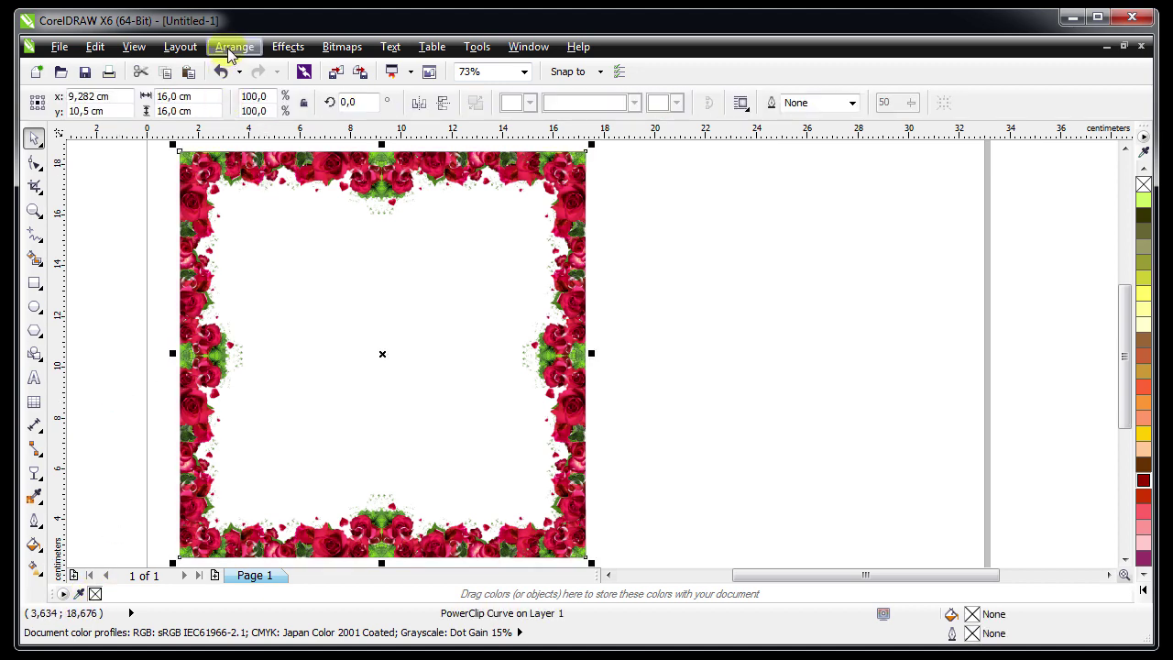
Place a copy of the rose frame 16 cm to the right with the Position transformation
click(232, 50)
mouse_move(258, 73)
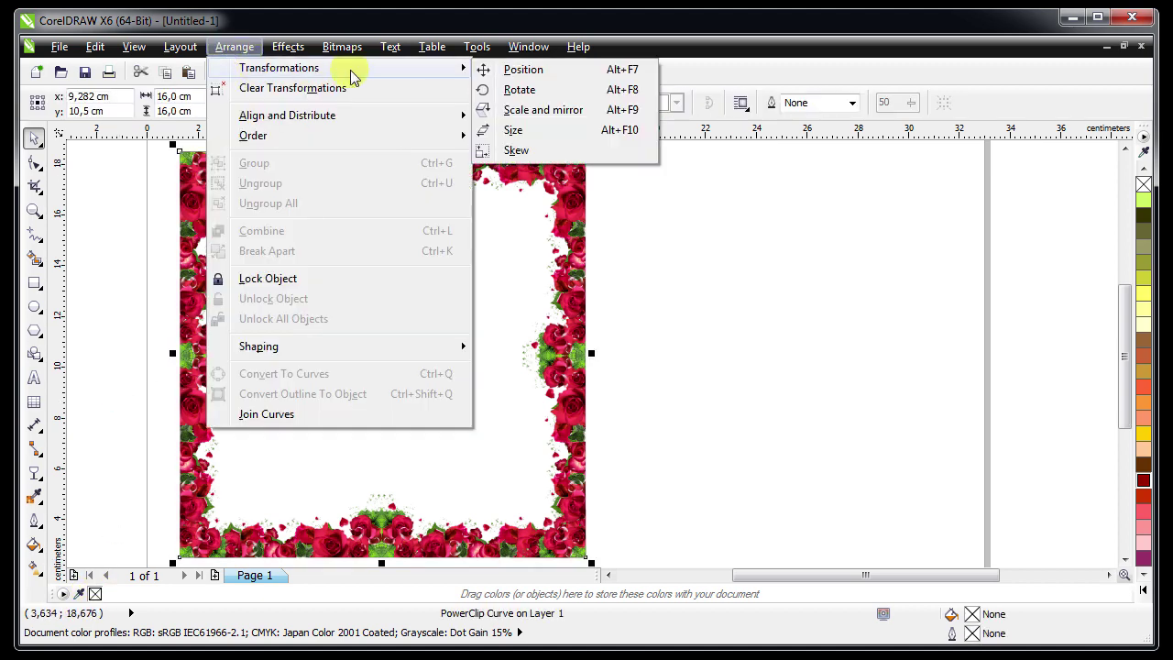
click(532, 71)
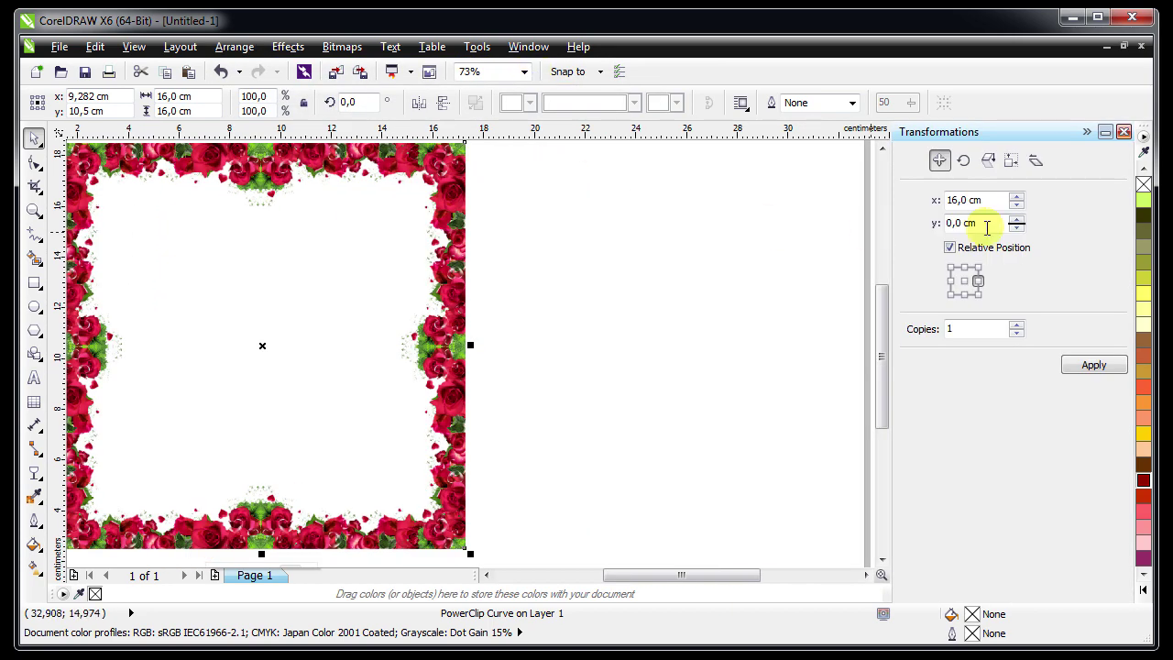
click(1090, 365)
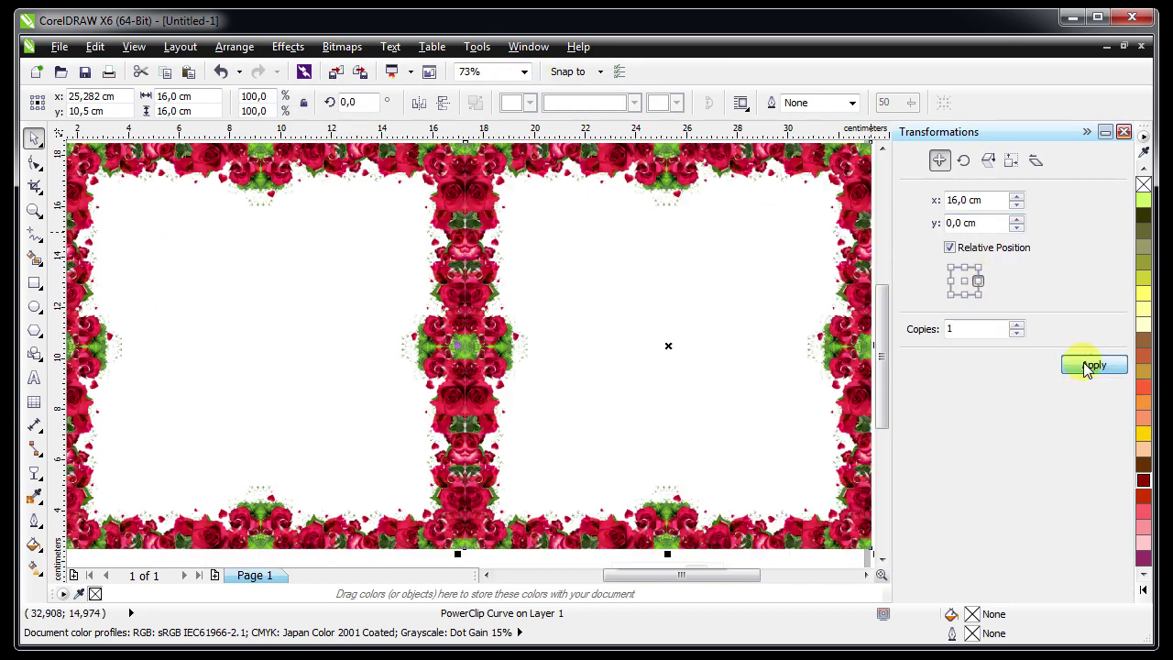
click(1123, 132)
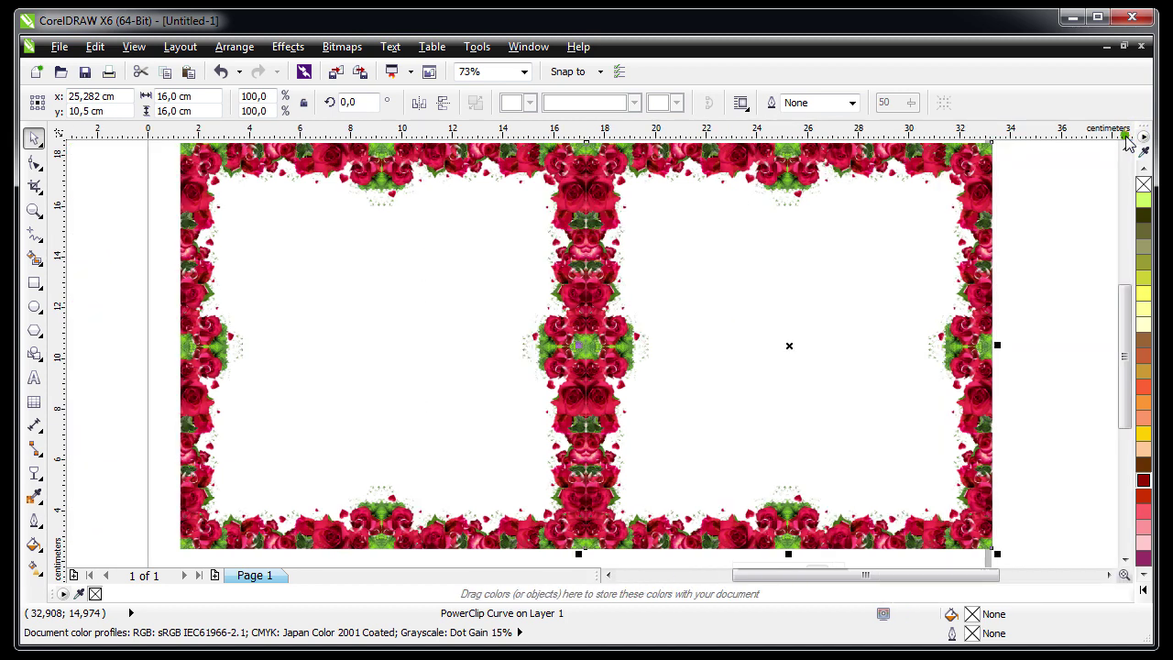
Group both rose frames, centre them on the page, then ungroup and deselect
click(142, 284)
scroll(285, 251, down, 1)
drag(189, 174, 740, 449)
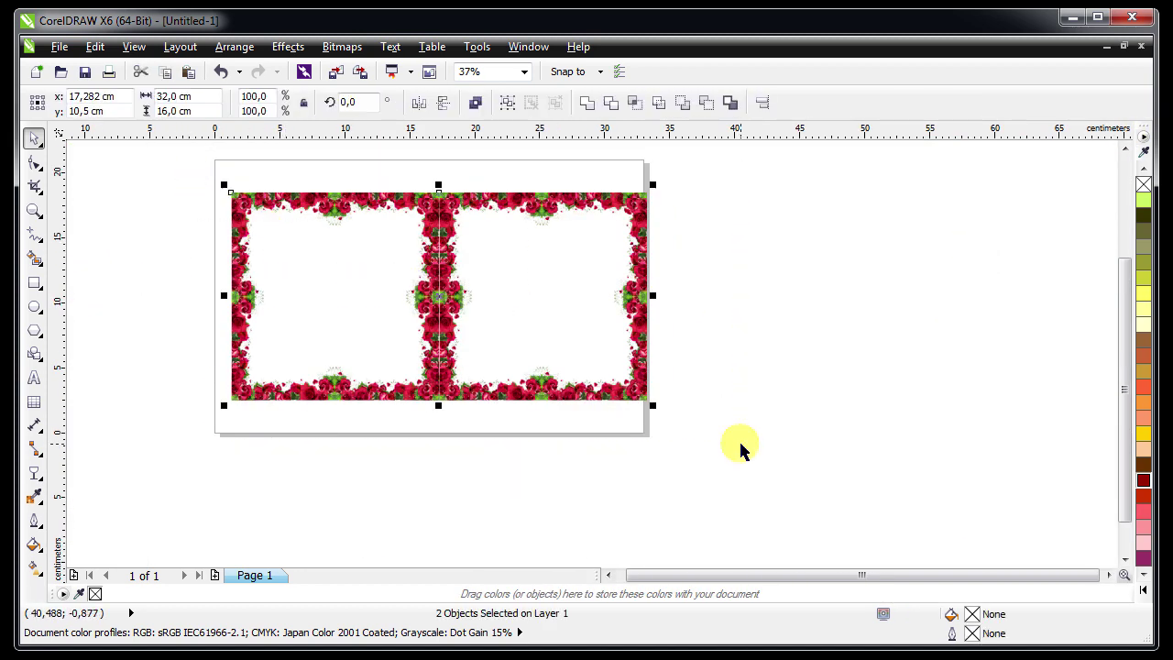
key(ctrl+g)
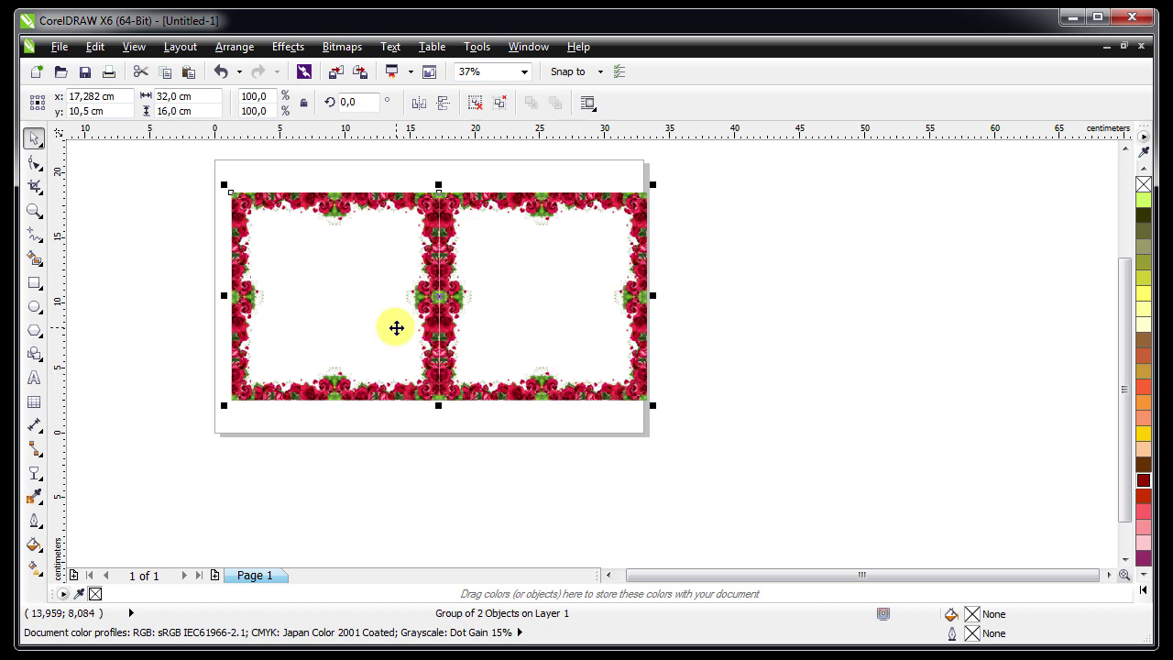
key(p)
key(shift+F2)
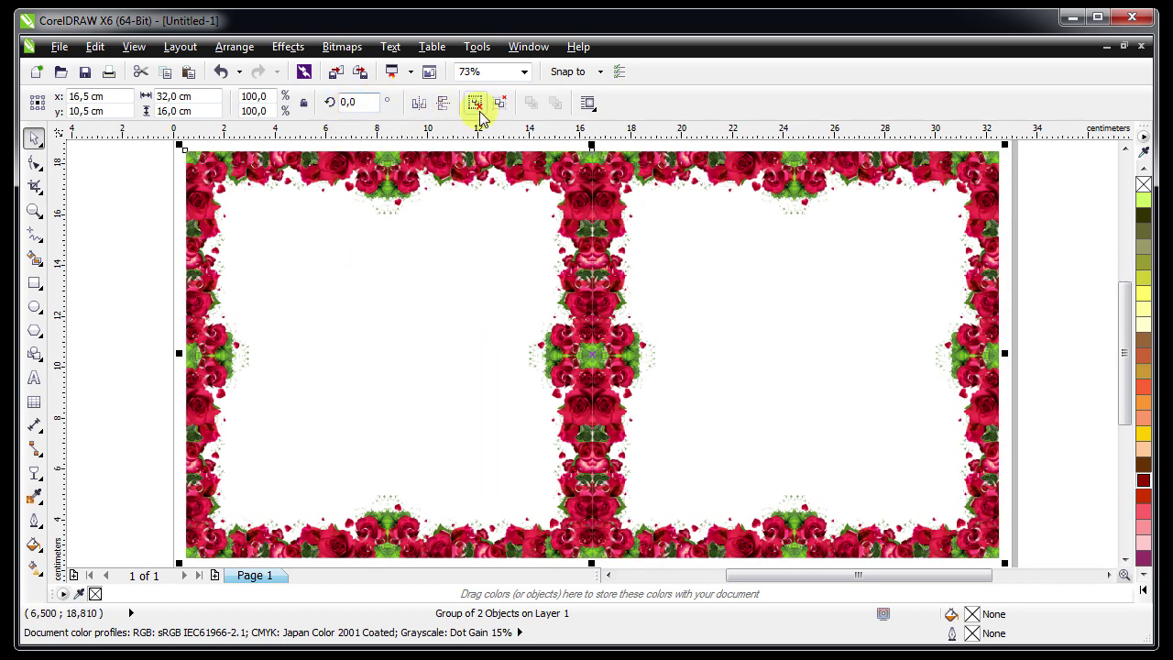
click(477, 103)
click(151, 289)
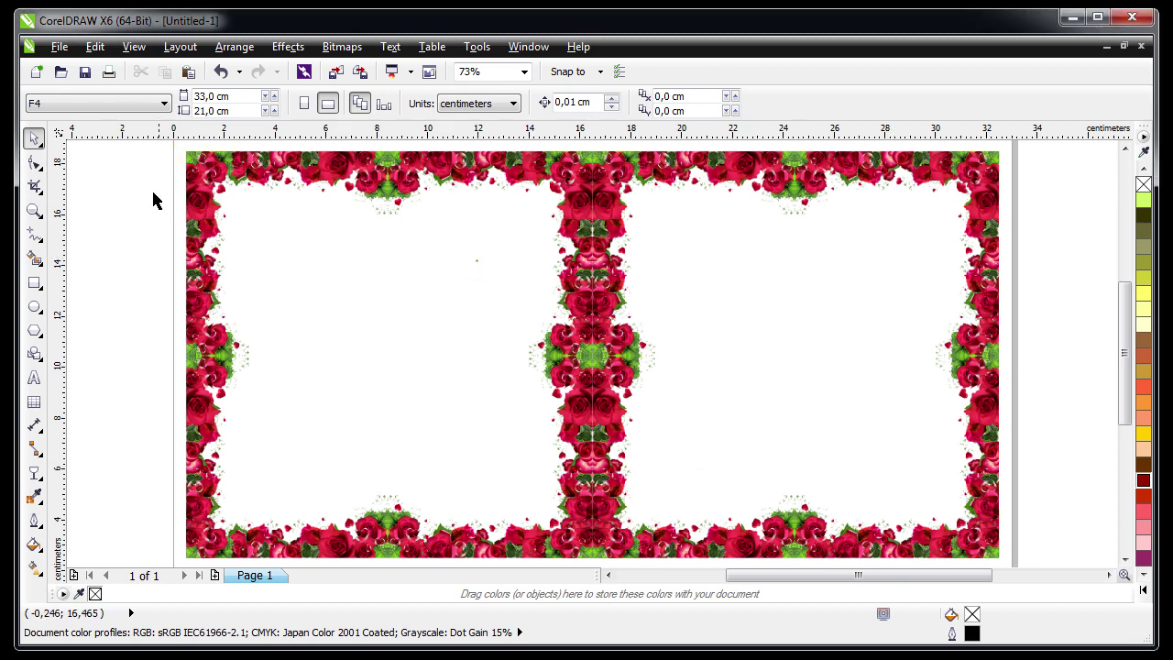
Zoom into the right frame and type 'The Wedding' near its top
click(34, 211)
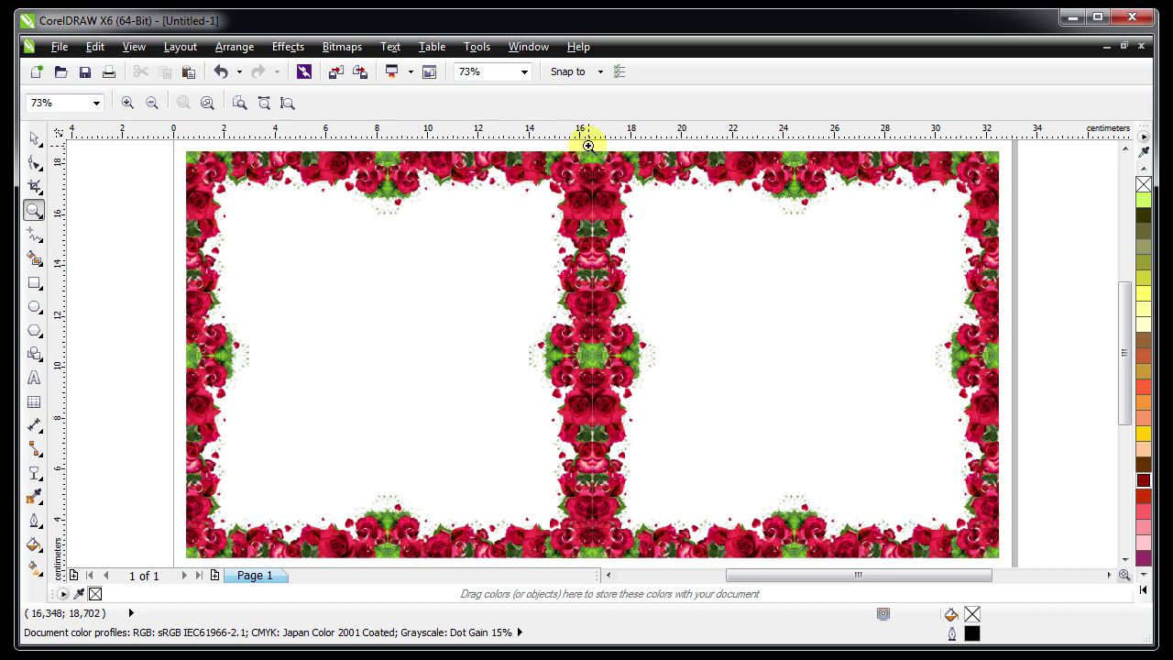
drag(622, 151, 1025, 432)
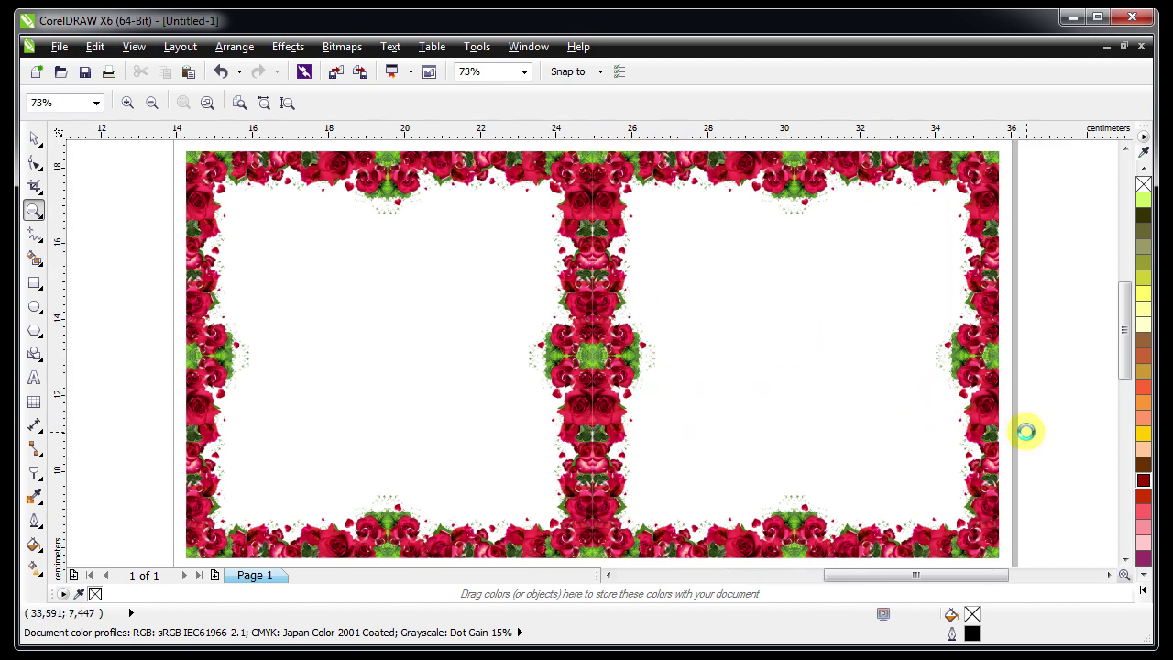
click(34, 139)
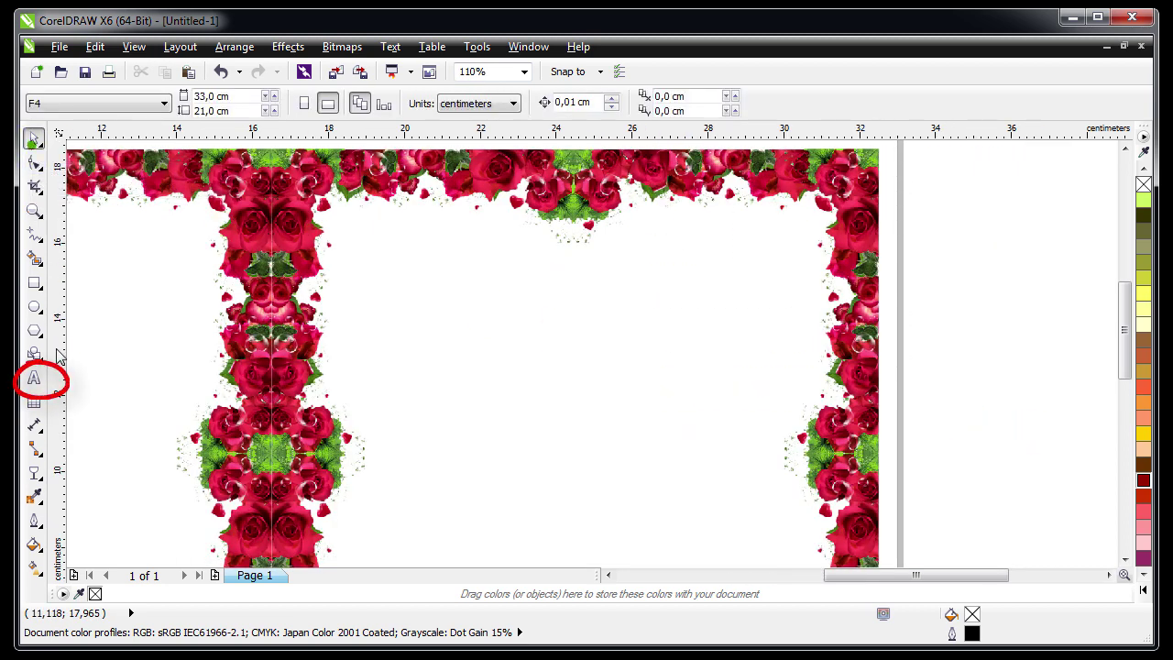
click(34, 377)
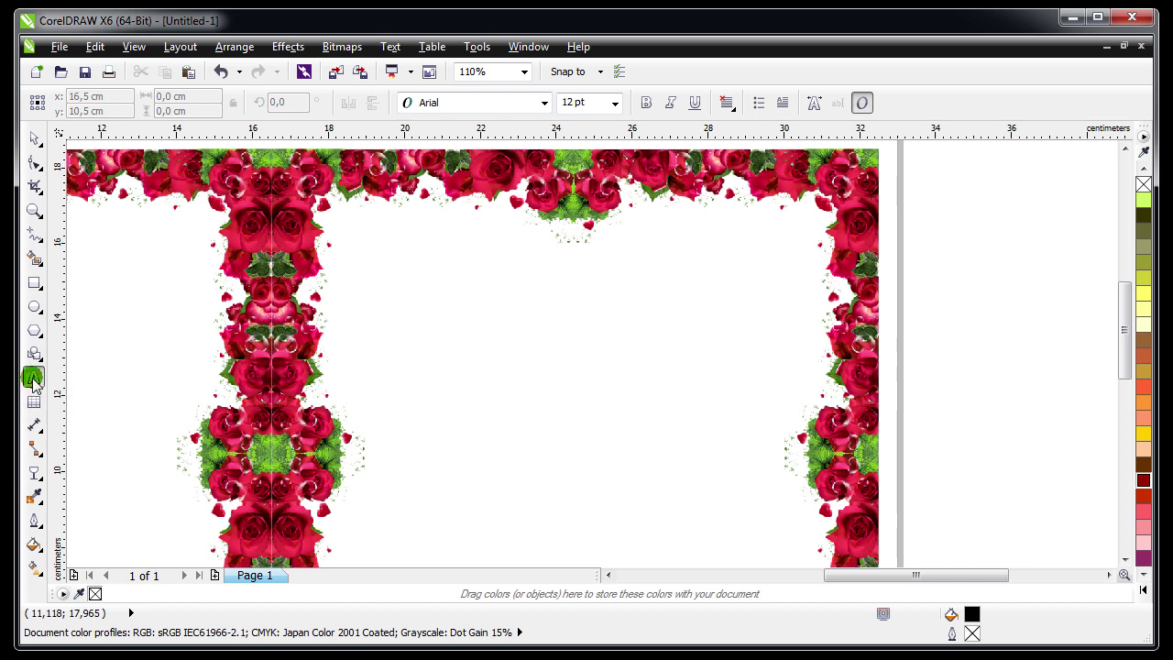
click(546, 308)
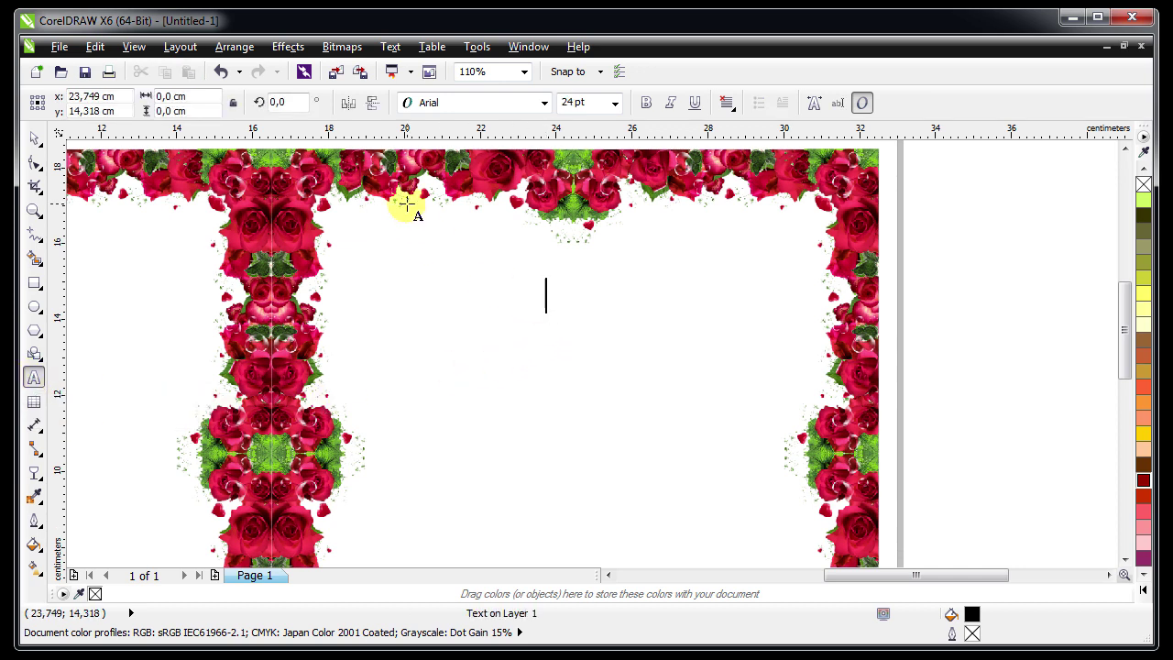
text(The Wedding)
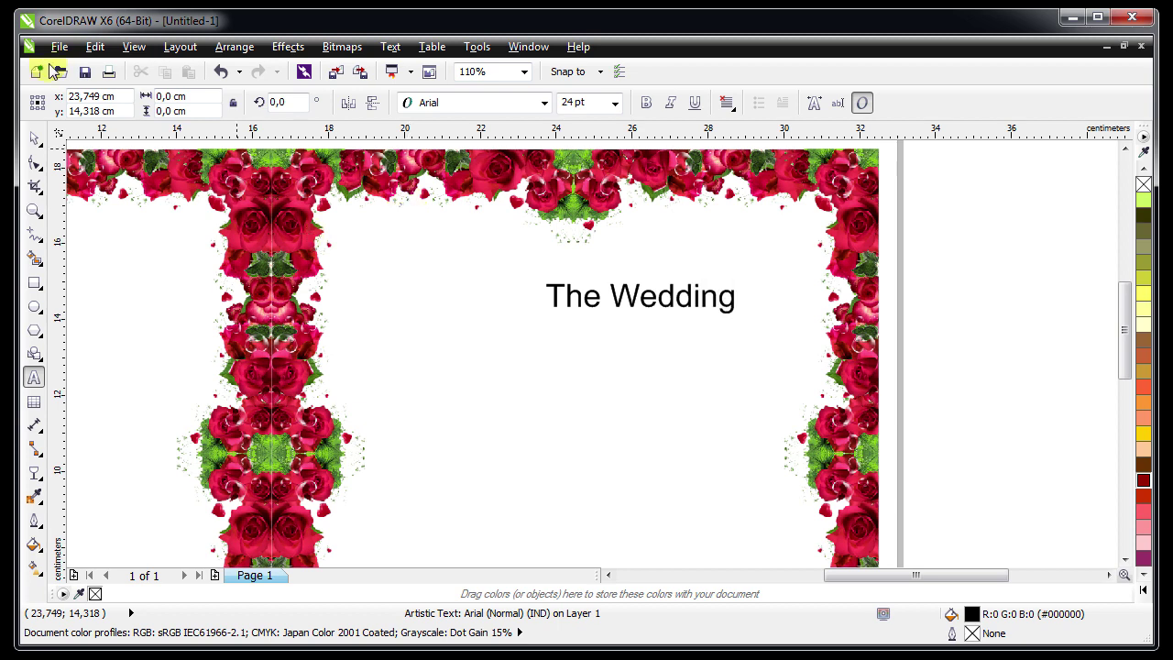
Nudge 'The Wedding' slightly left and up within the frame
click(34, 138)
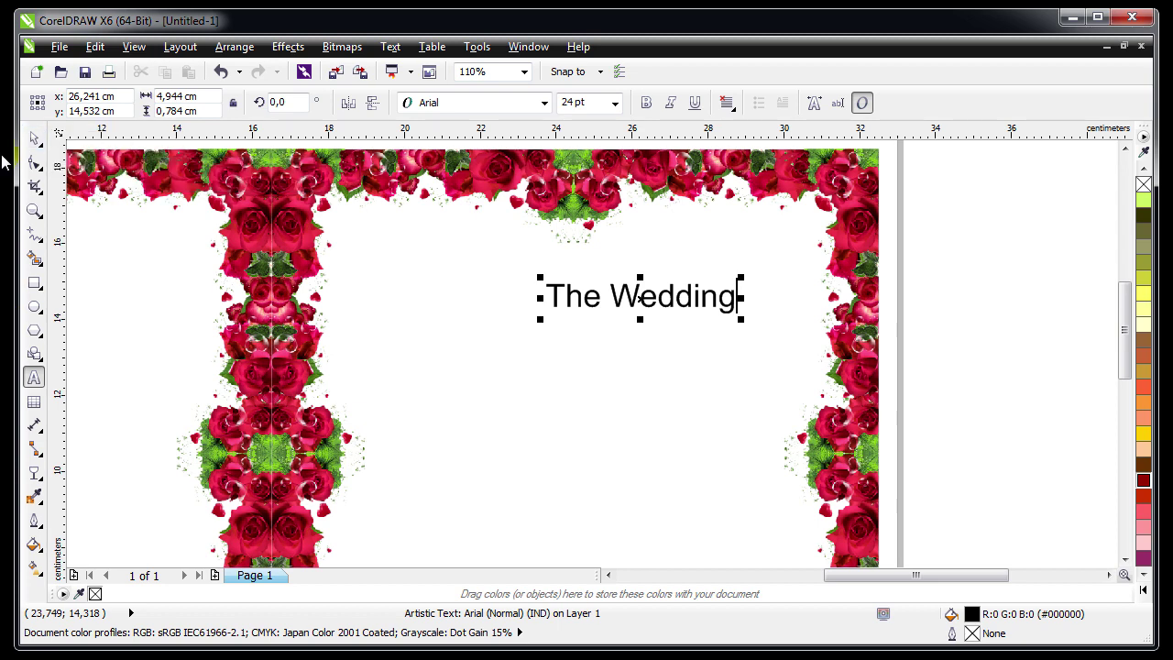
click(34, 137)
drag(597, 297, 546, 268)
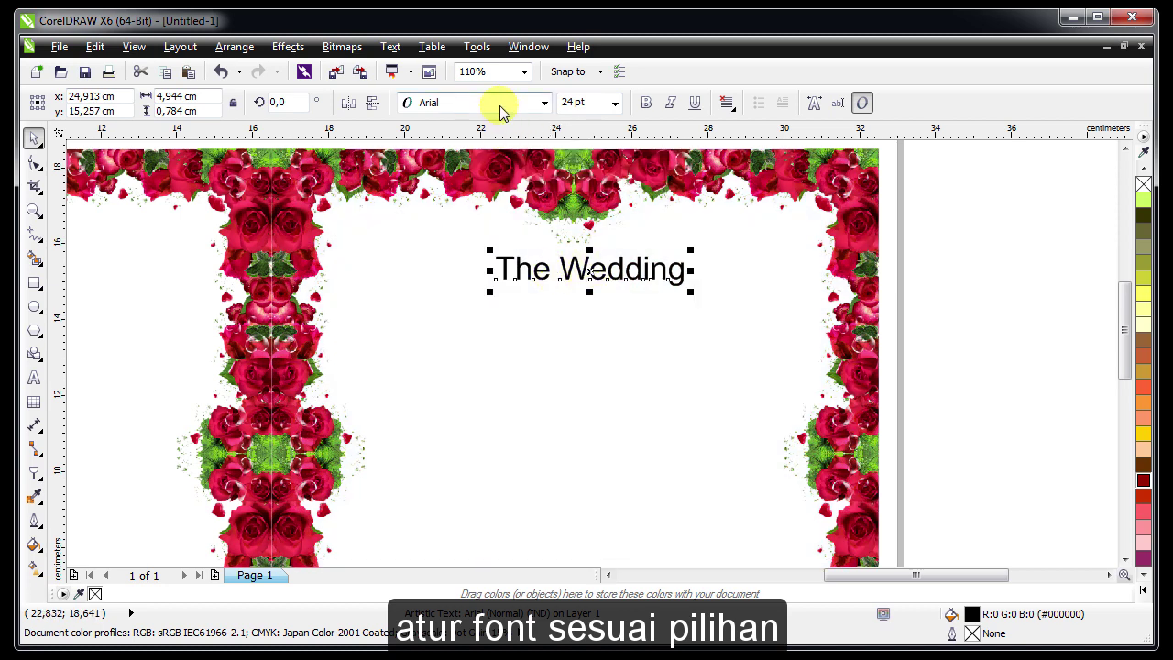
Set 'The Wedding' in Acryle Script Personal Use and enlarge it
click(501, 109)
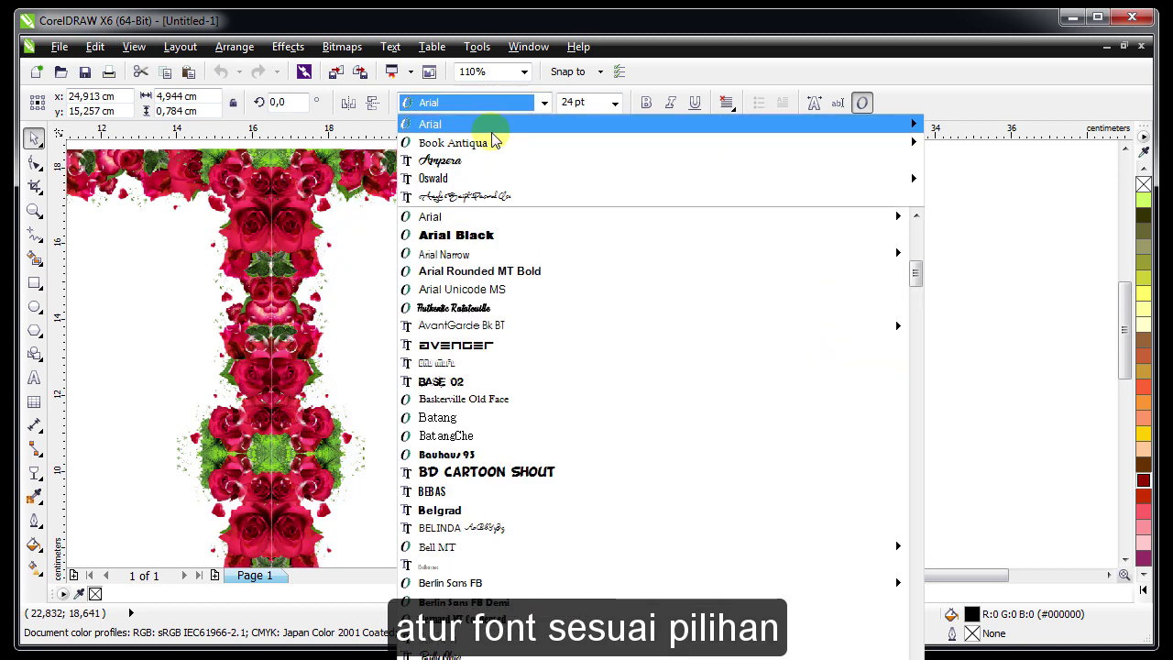
click(484, 196)
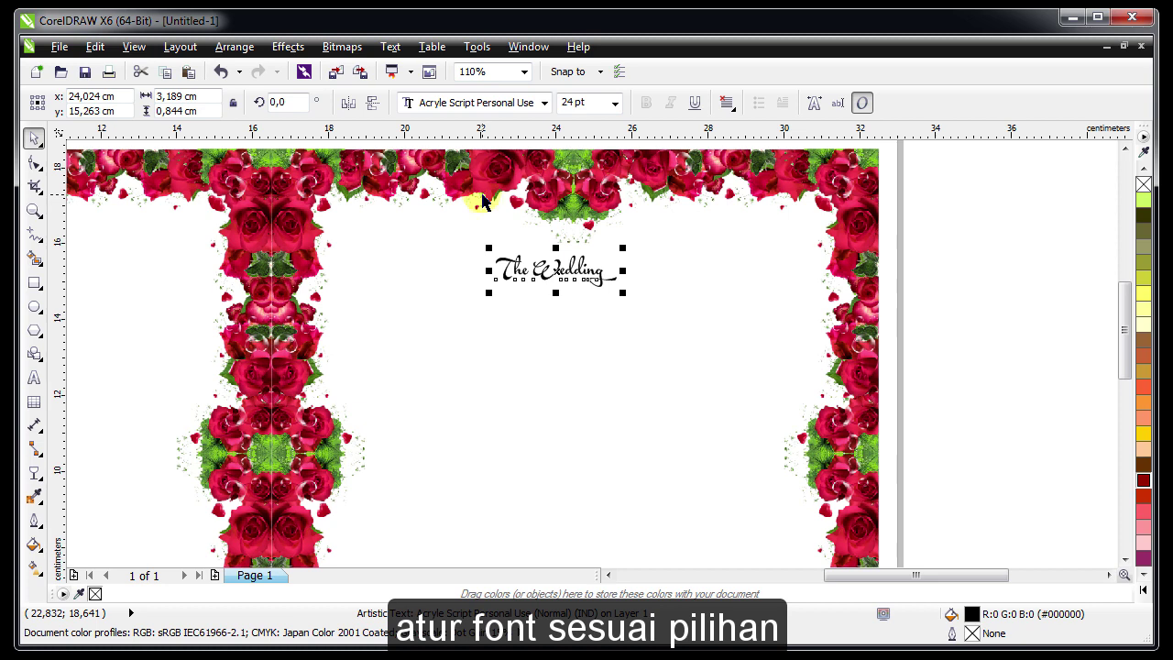
drag(622, 293, 690, 366)
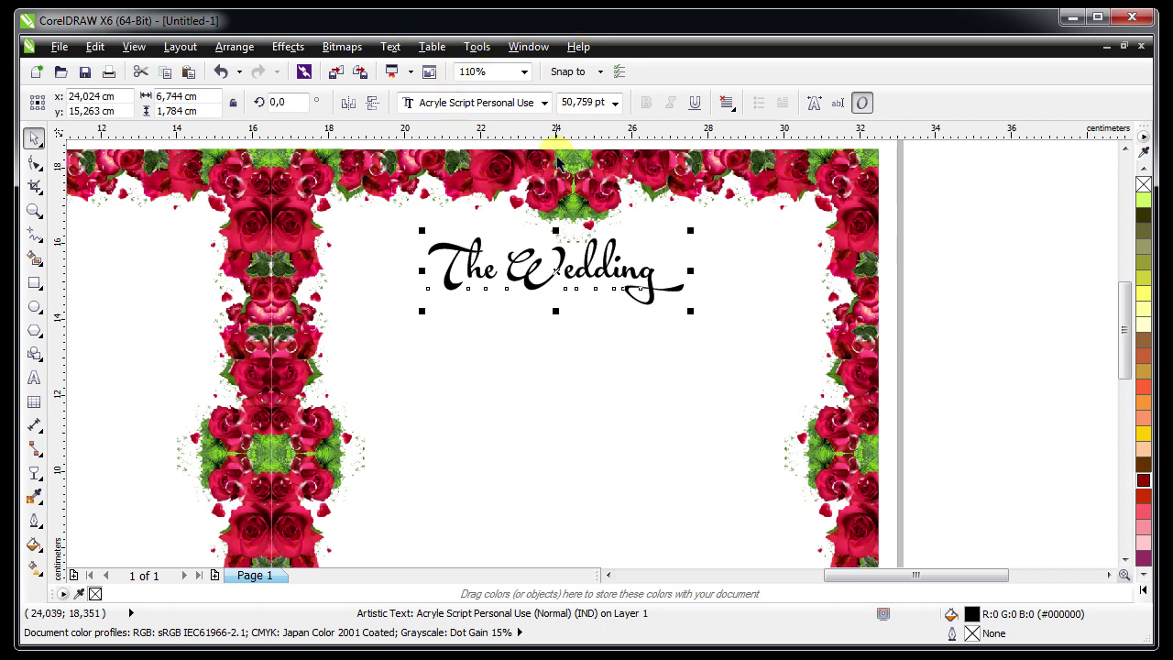
click(595, 103)
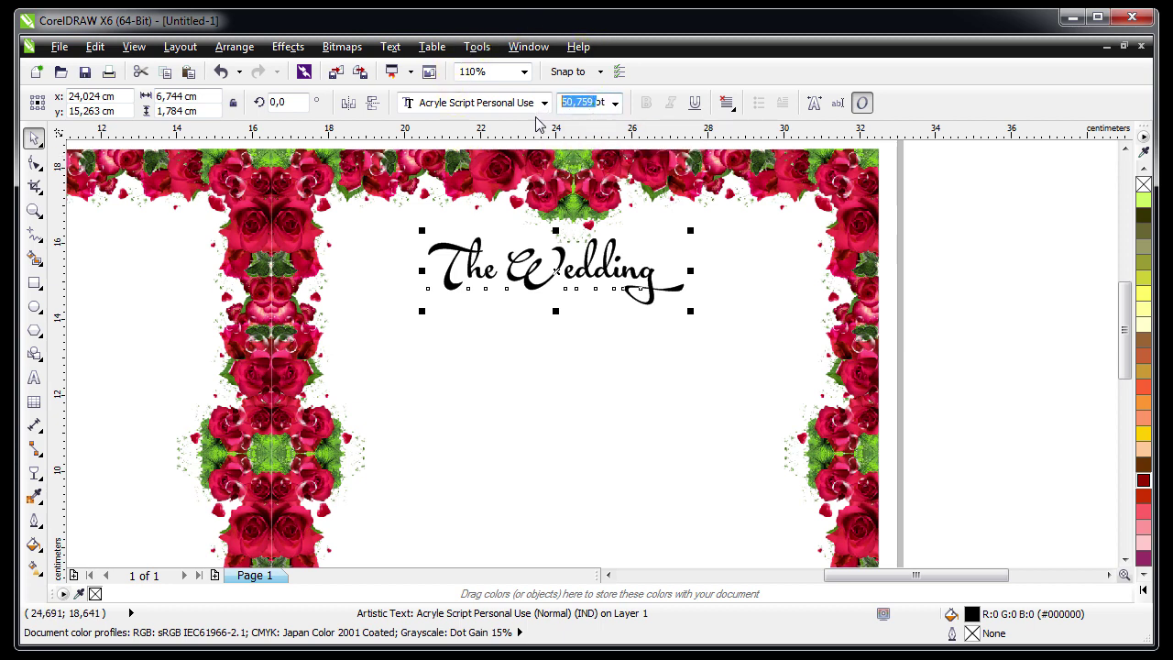
click(692, 314)
click(663, 295)
drag(702, 325, 764, 360)
Centre the title on the right rose frame, fine-tune its size and position, and colour it dark red
shift+click(550, 445)
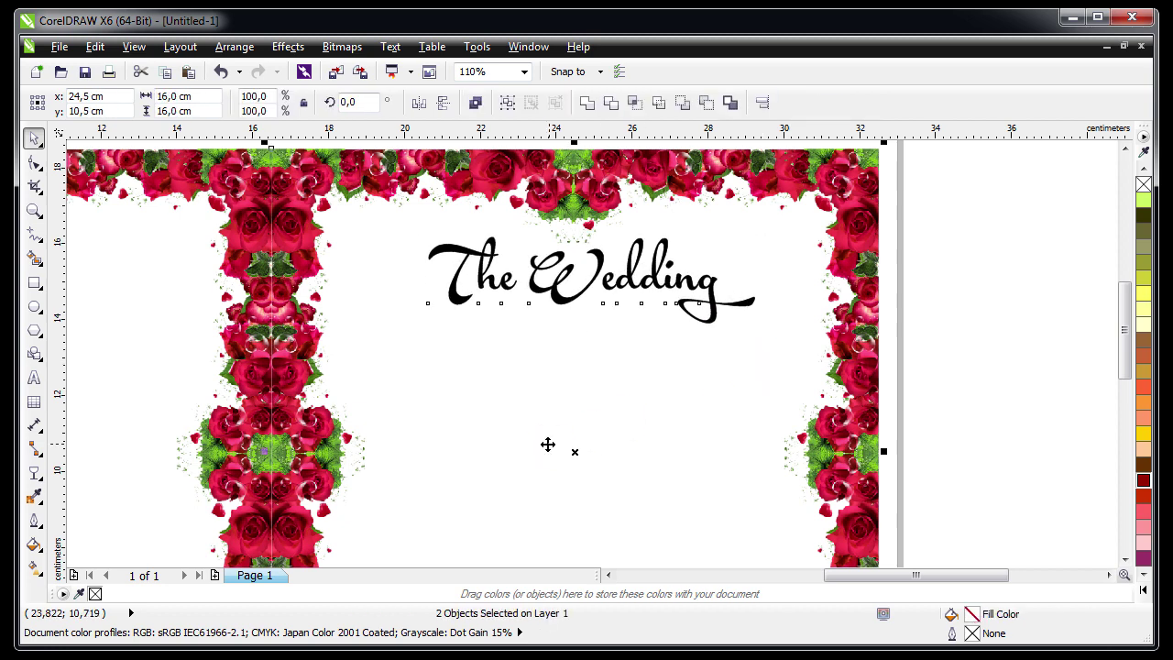
key(c)
key(Escape)
click(517, 286)
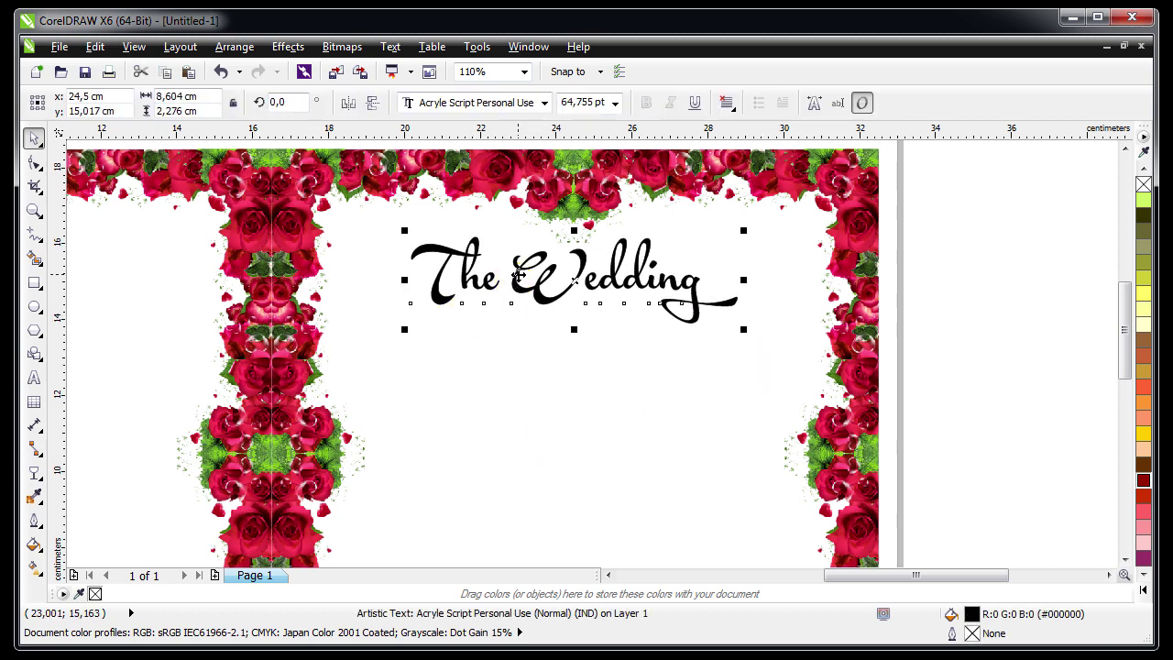
drag(517, 272, 518, 283)
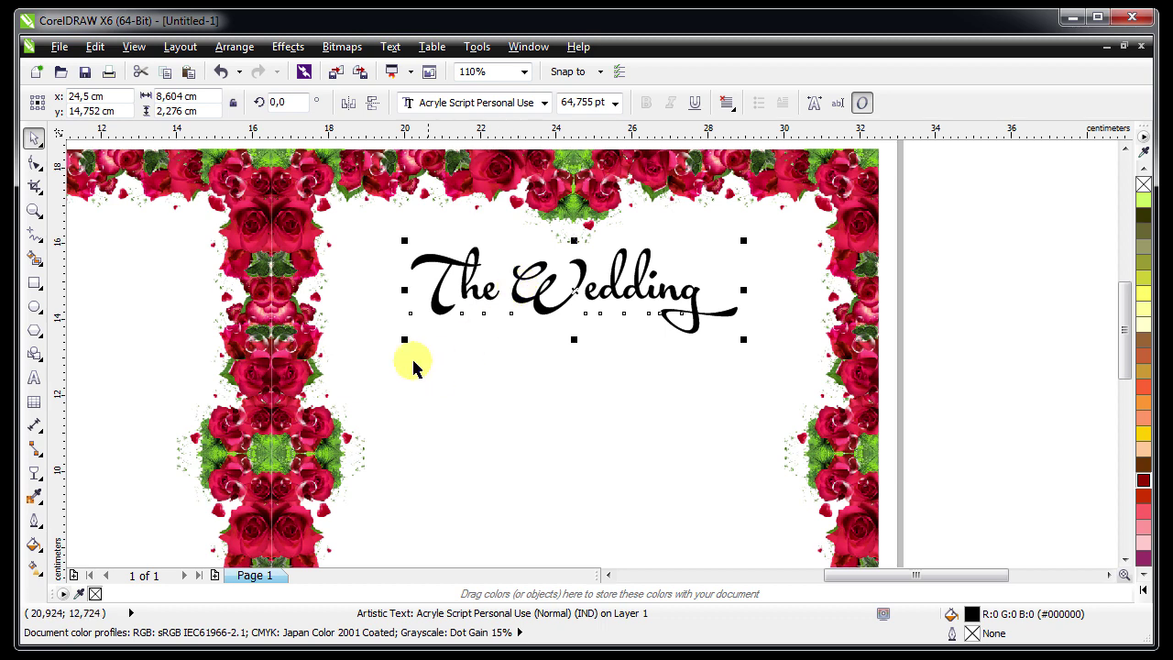
drag(405, 342, 395, 346)
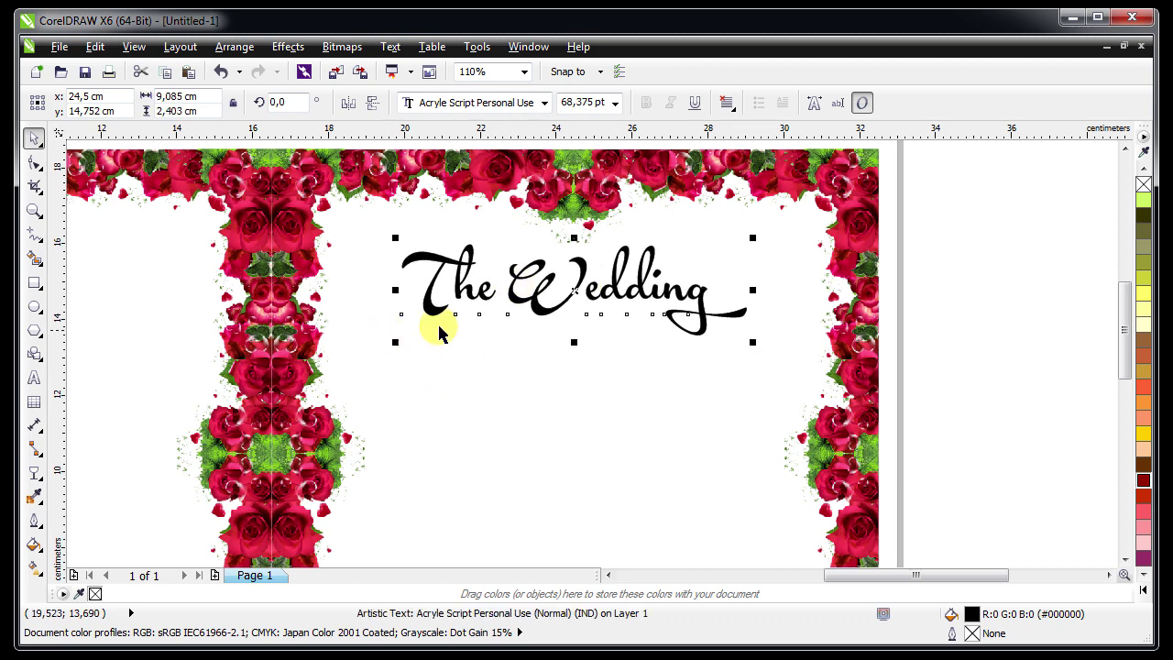
click(1140, 480)
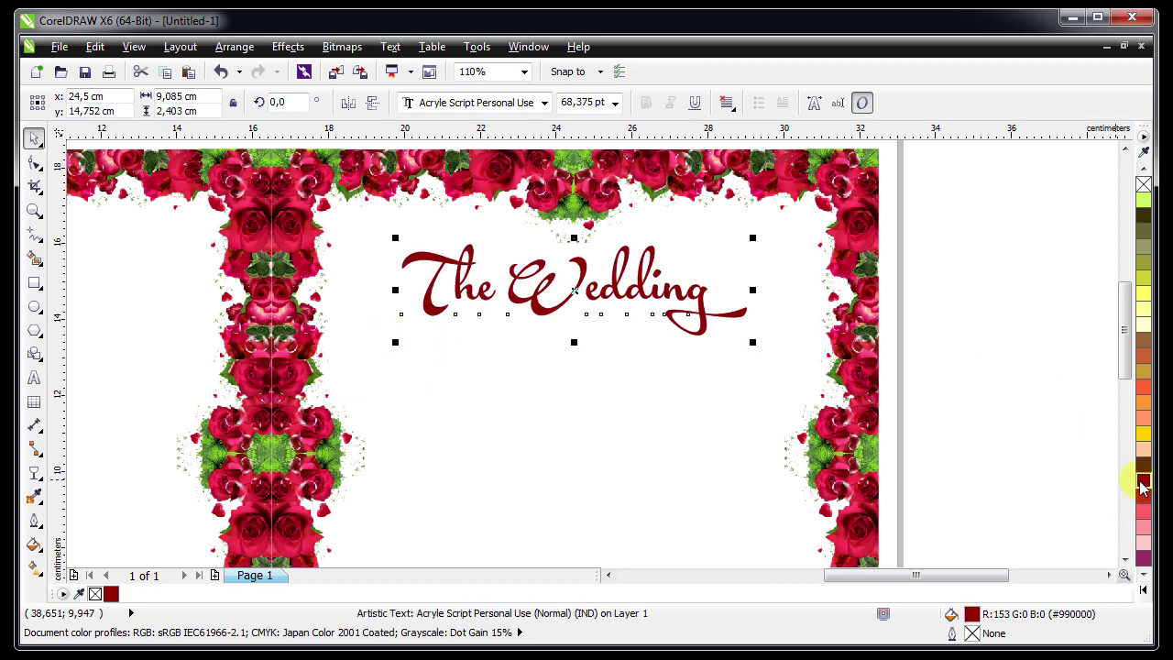
Start a new text line below the title in Book Antiqua 11 pt
shift+click(845, 394)
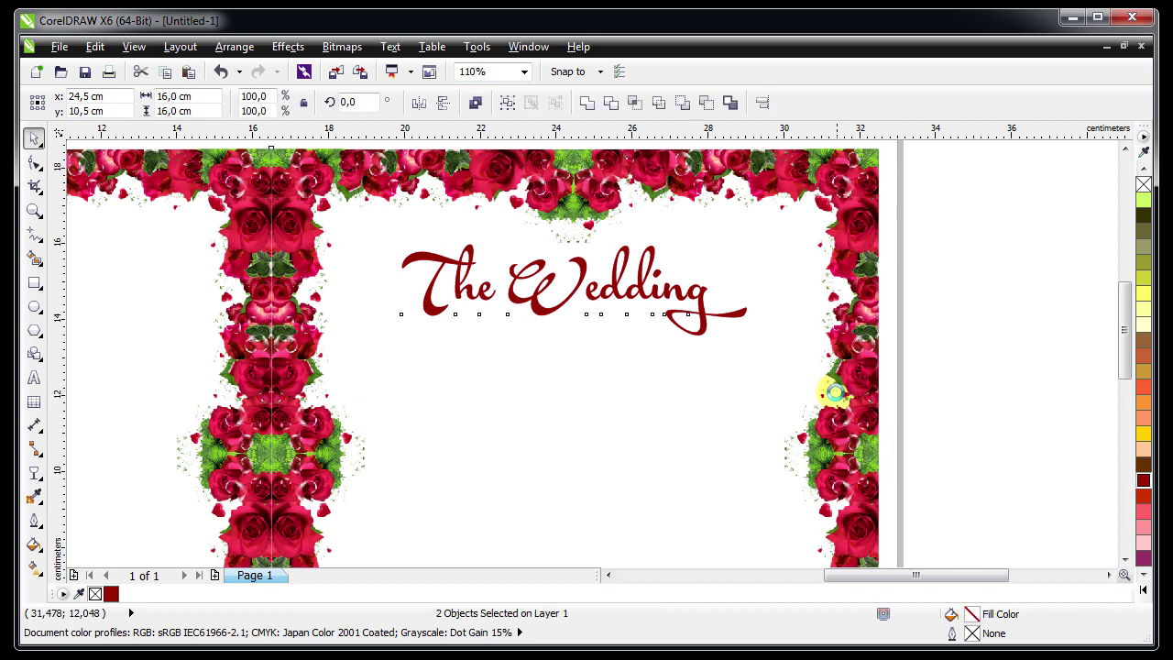
key(Escape)
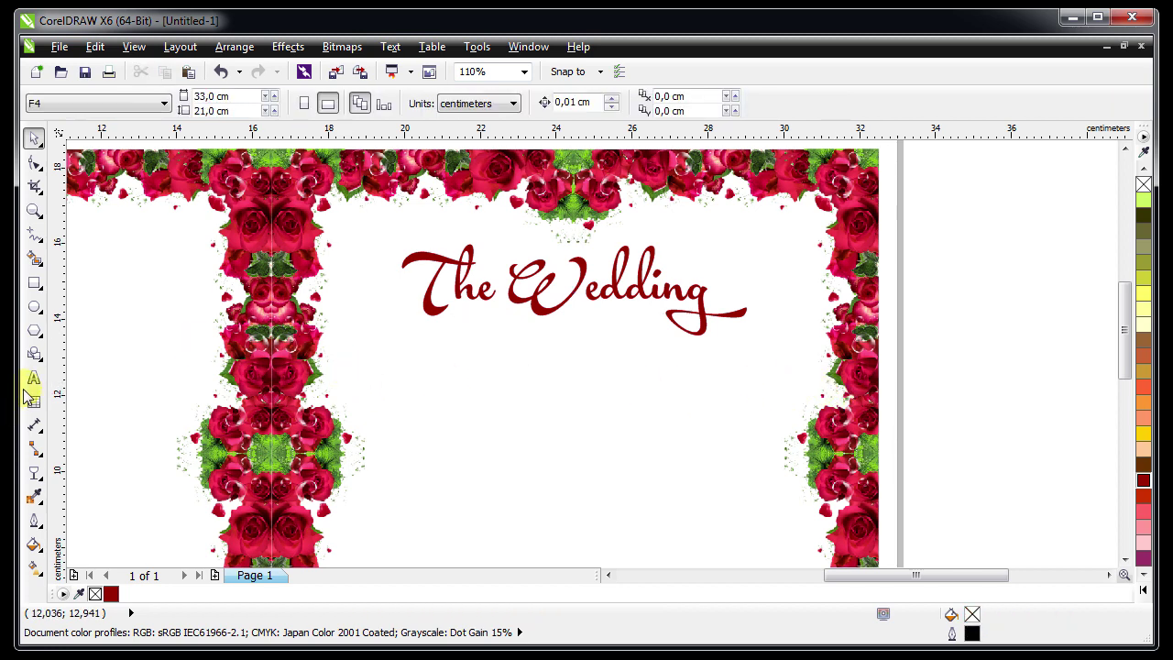
click(32, 381)
click(458, 341)
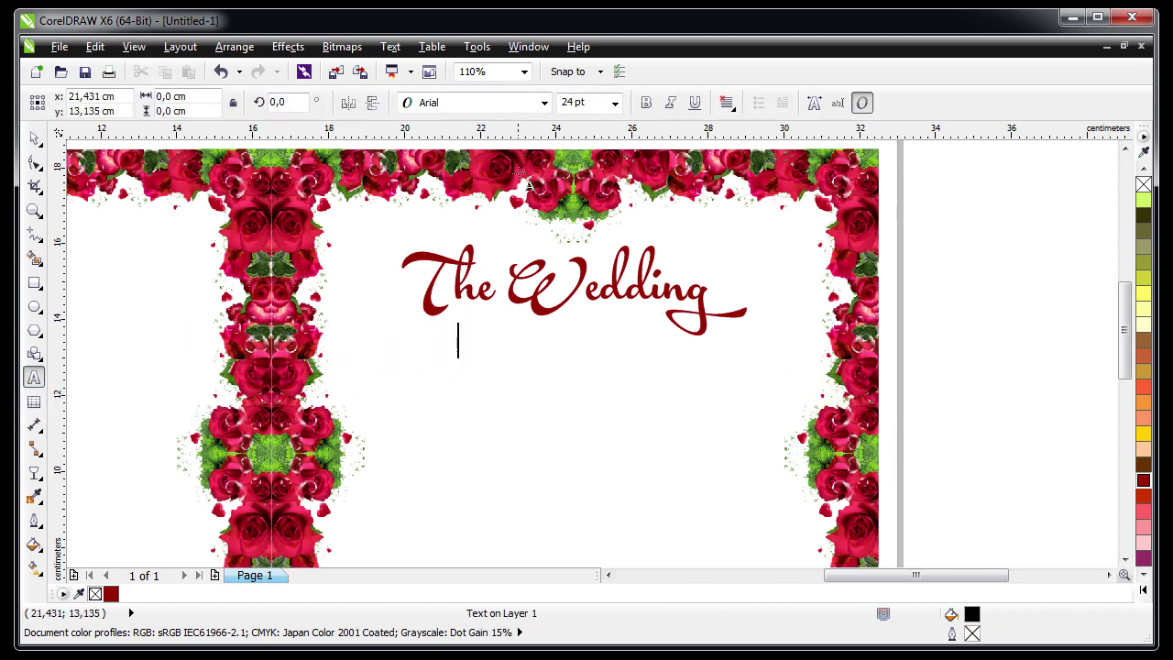
click(596, 103)
click(614, 102)
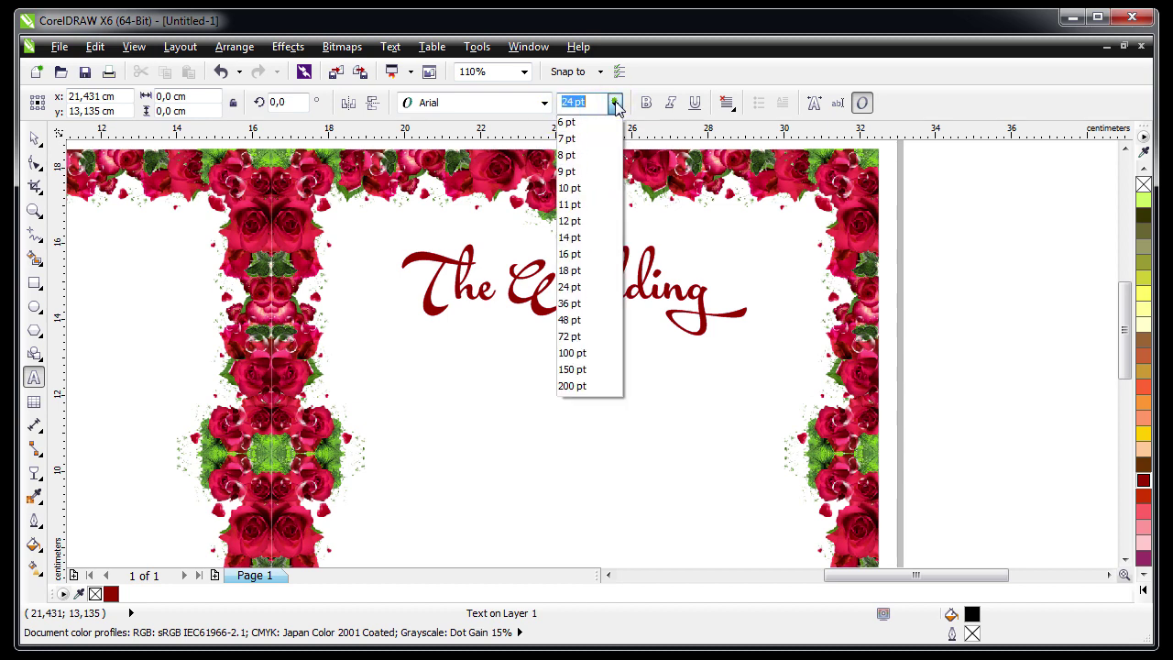
click(581, 204)
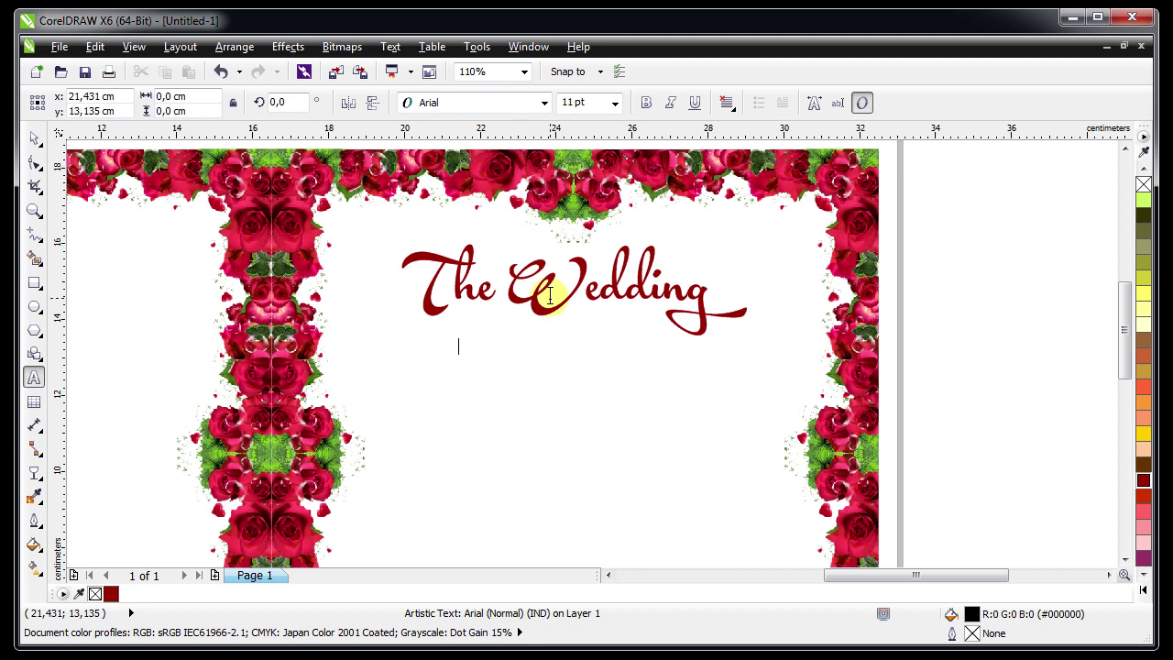
scroll(549, 291, up, 2)
click(486, 104)
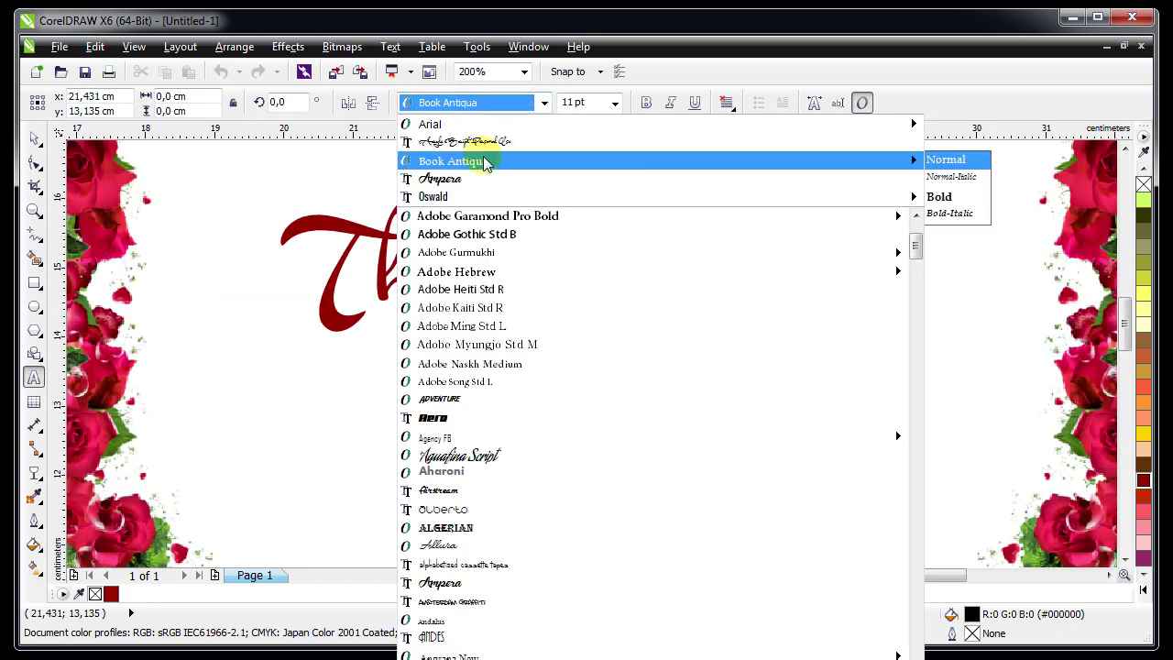
click(486, 157)
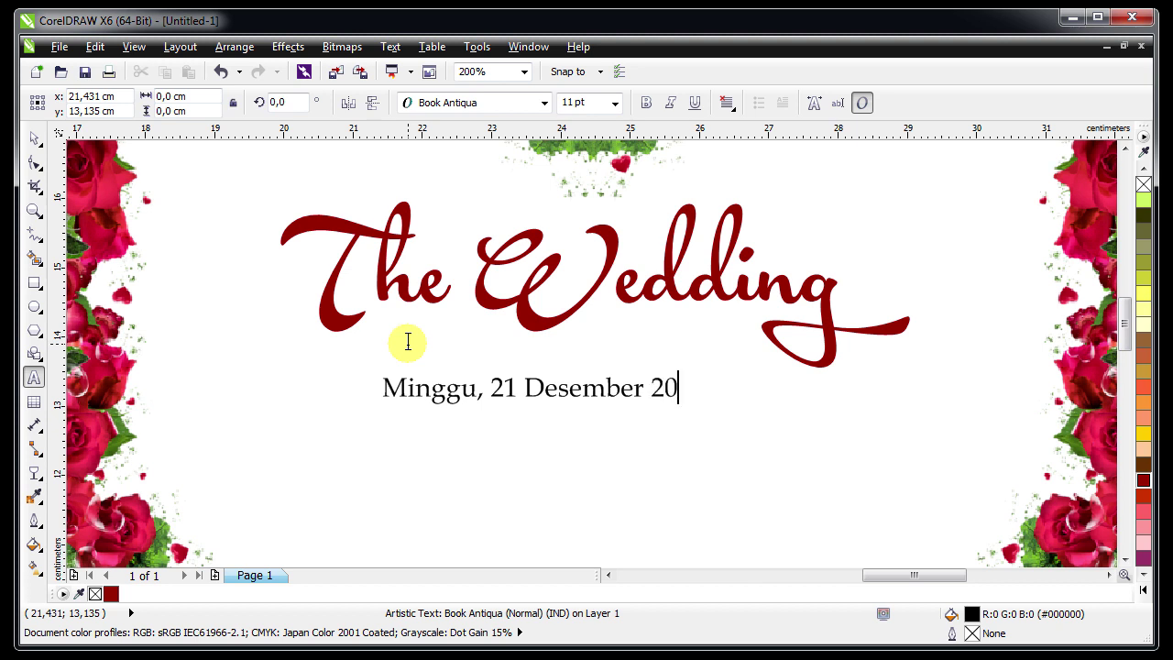
Finish the date line 'Minggu, 21 Desember 2021' and move it up centred under the title
key(Escape)
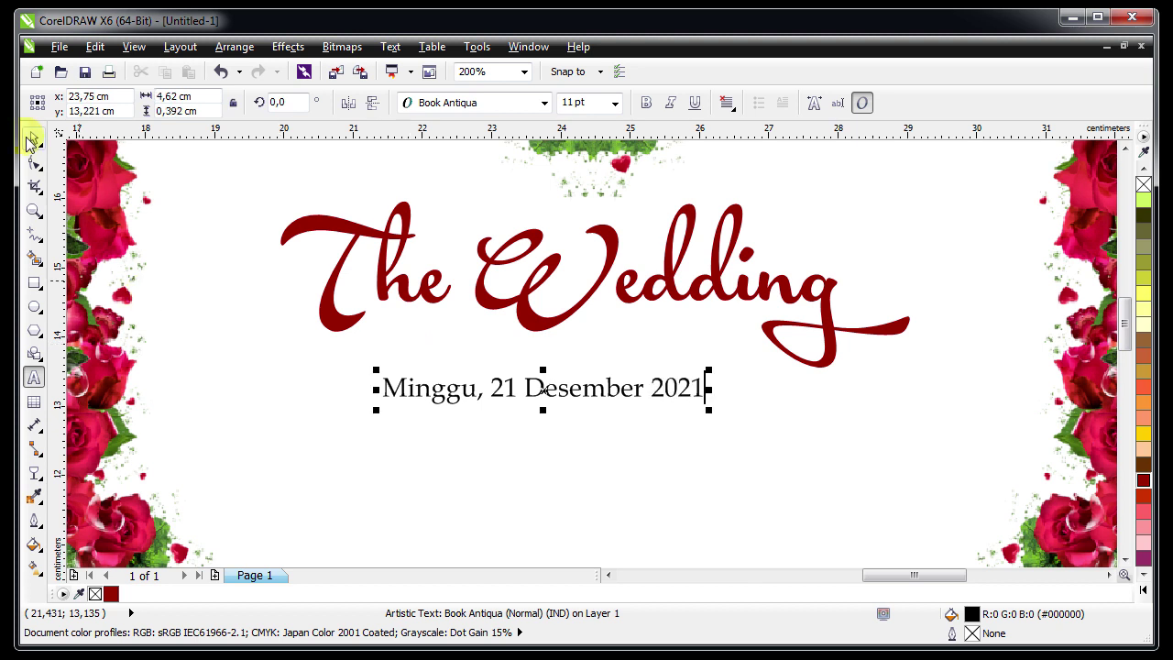
click(30, 139)
drag(546, 396, 595, 358)
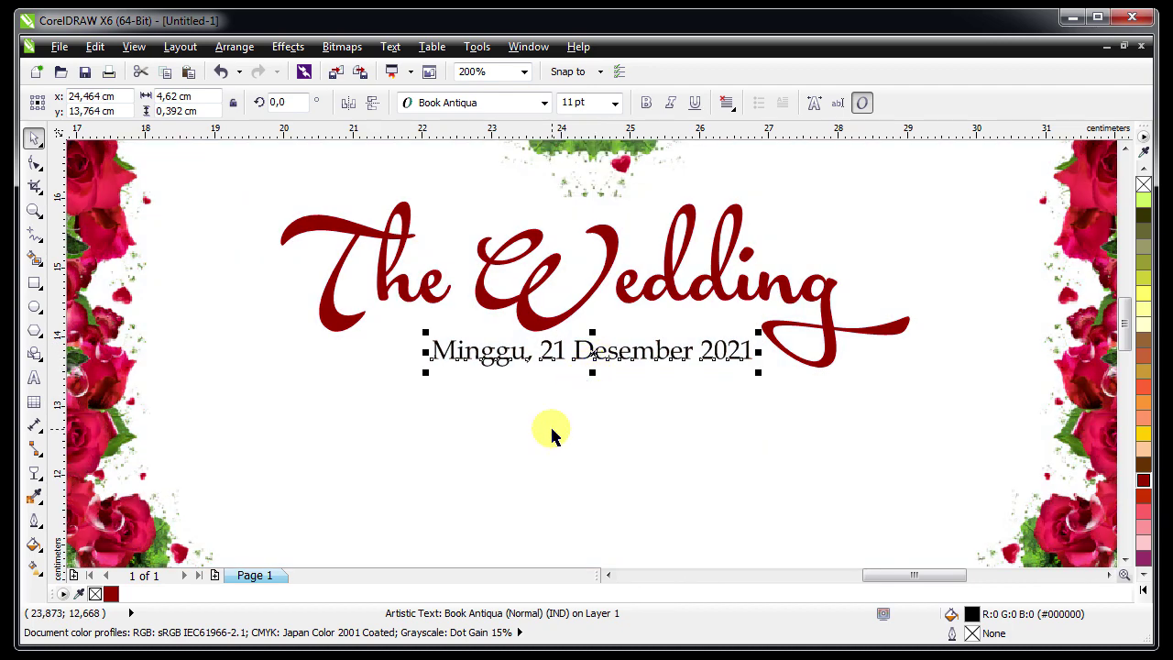
click(552, 434)
click(565, 349)
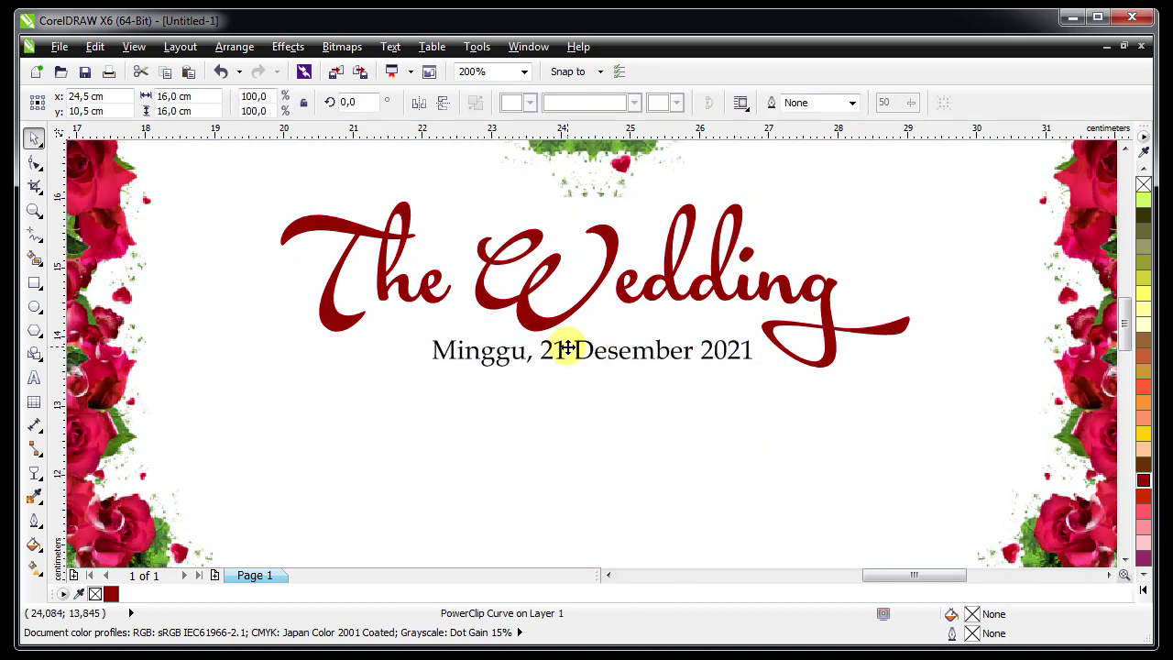
scroll(567, 349, down, 1)
Type the couple's names on a new text line mid-page
click(968, 372)
scroll(764, 385, down, 2)
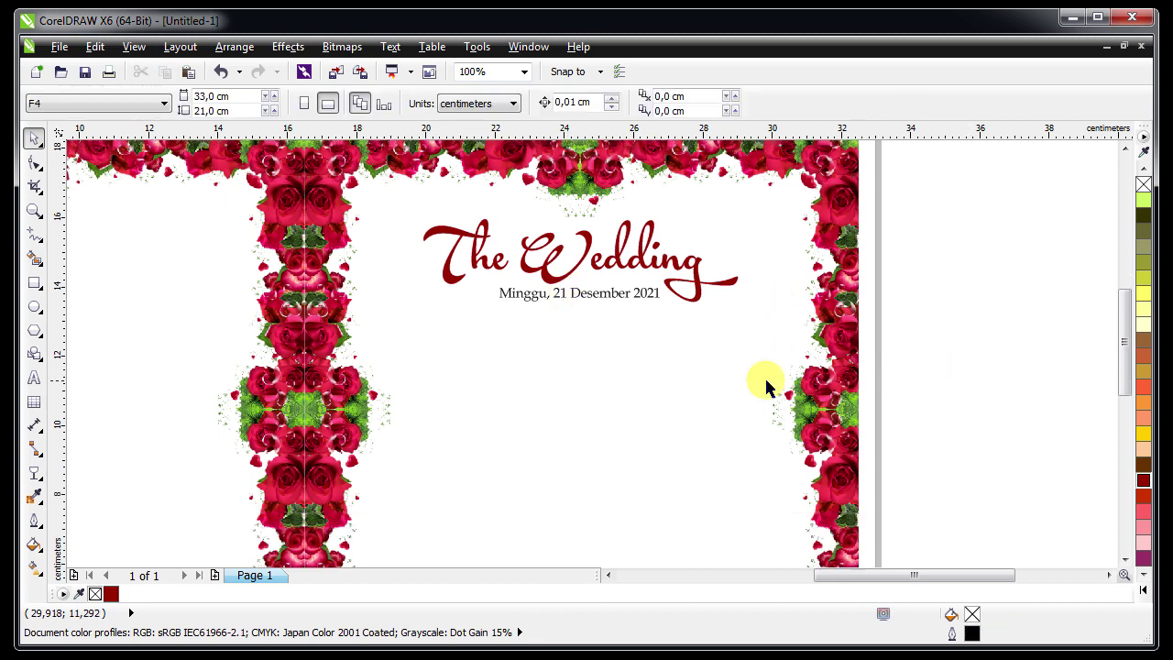
scroll(641, 356, down, 1)
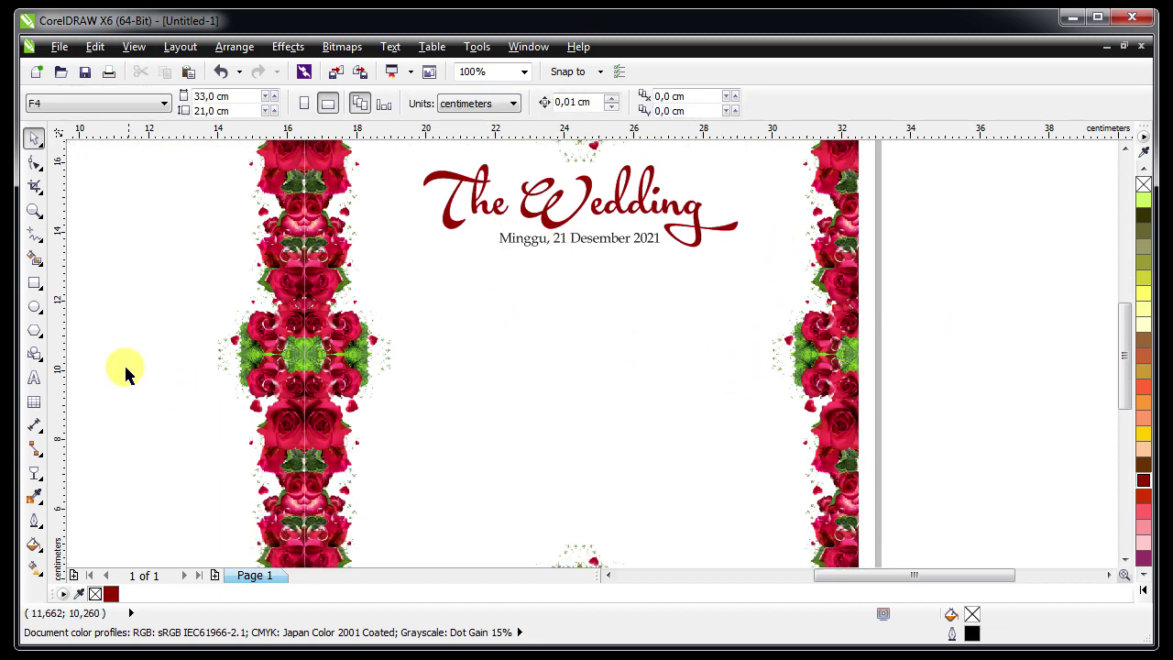
click(33, 376)
click(474, 371)
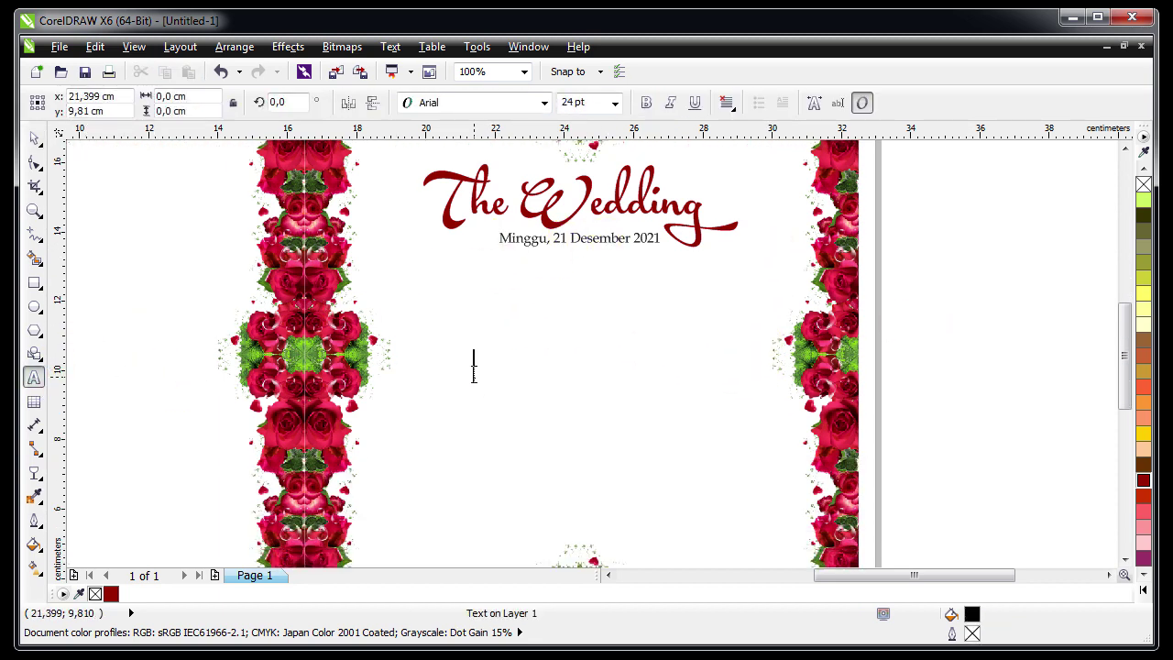
text(Wahyu & Retno)
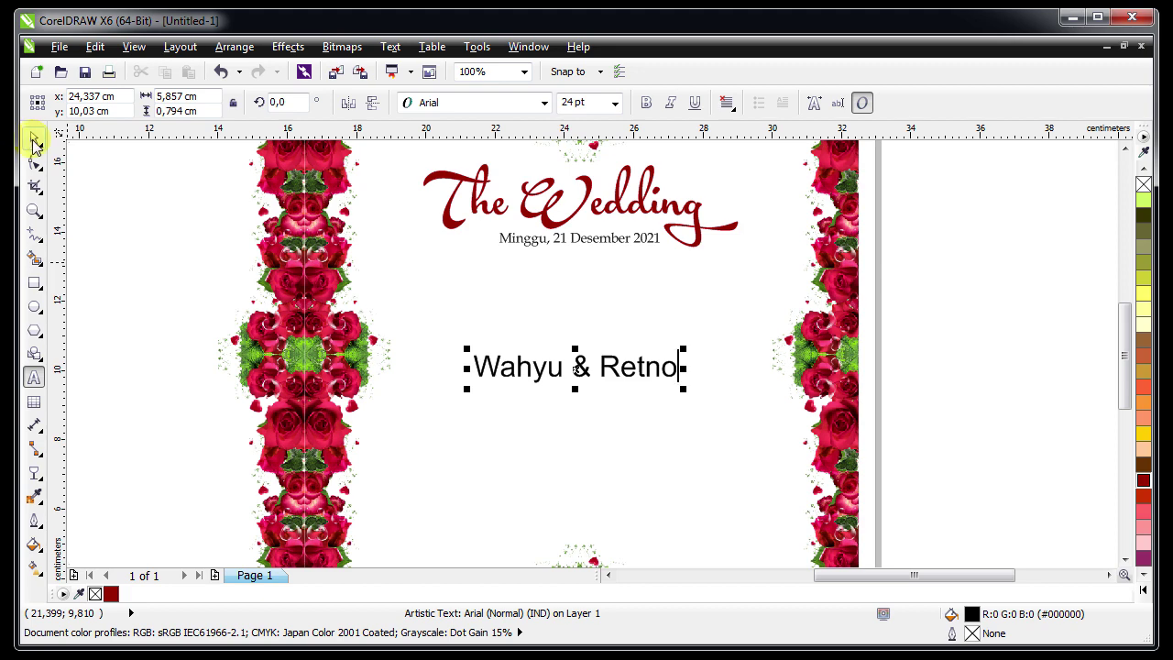
click(34, 139)
Set the names in the Ampera font and move them higher under the title
click(449, 102)
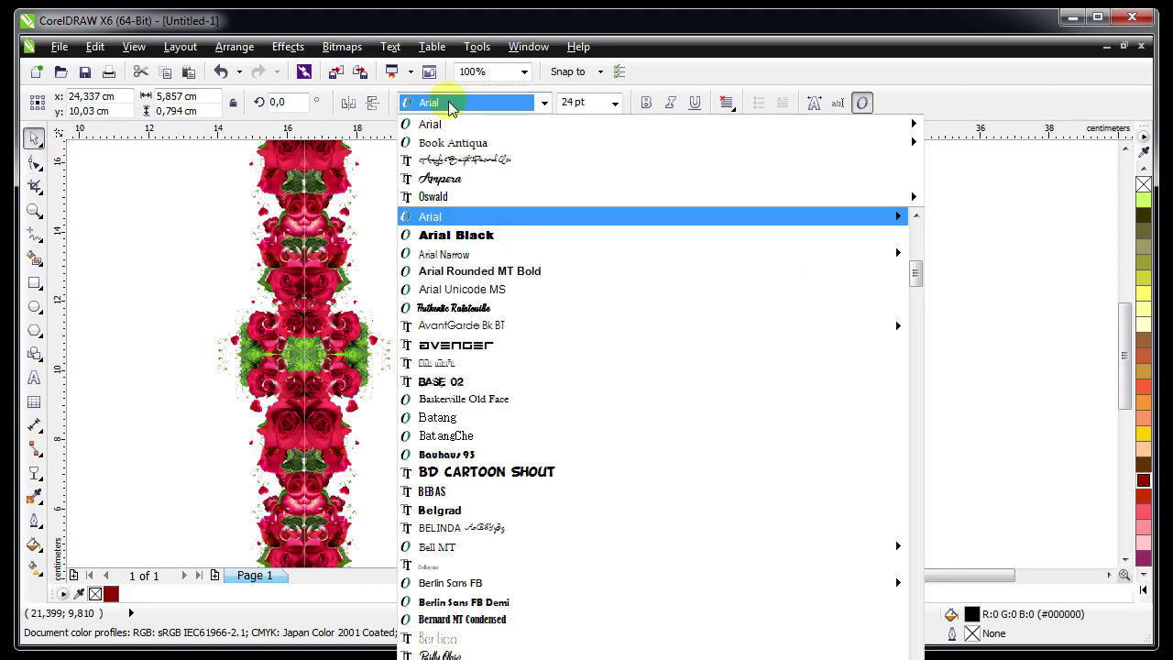
click(446, 177)
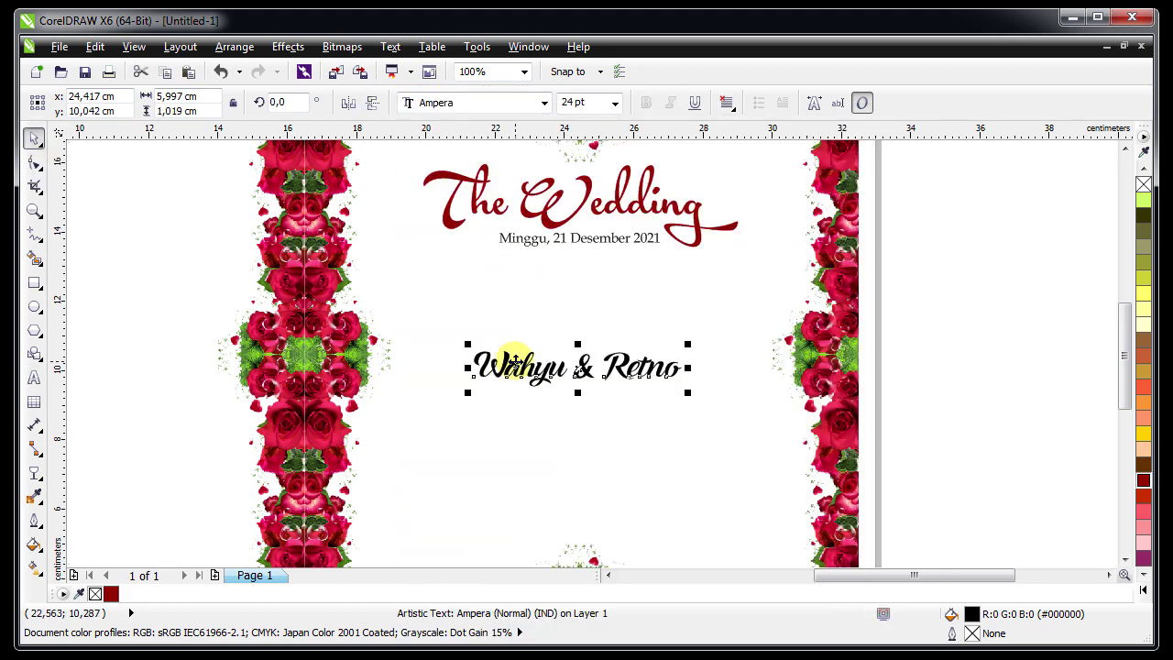
drag(515, 360, 515, 318)
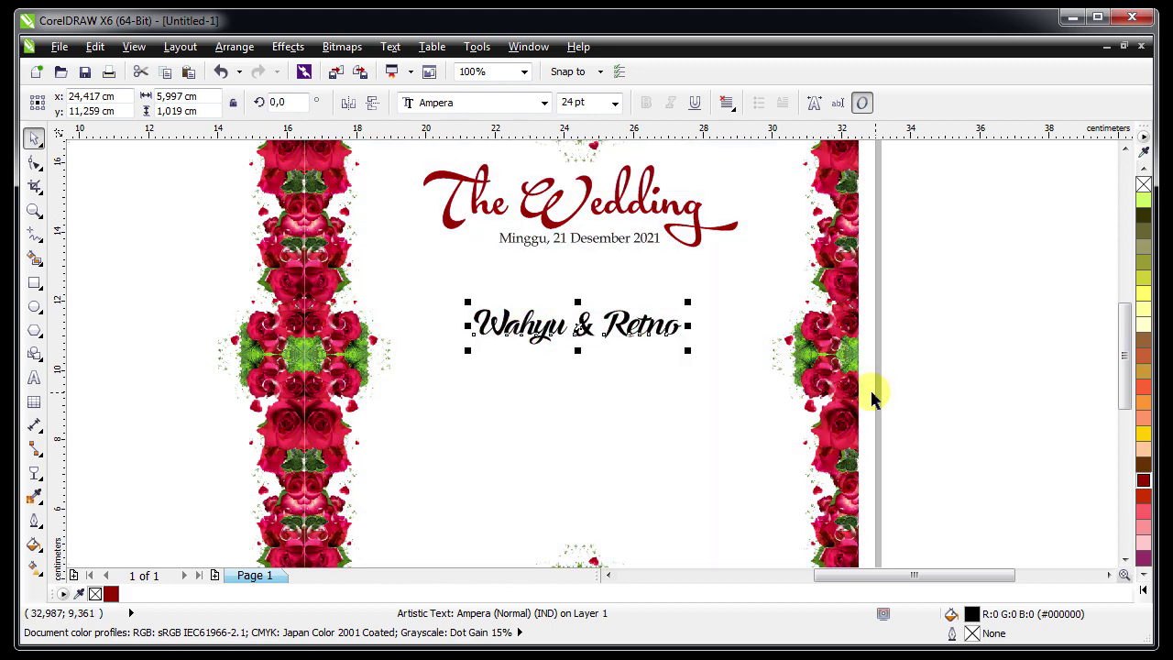
shift+click(806, 381)
click(405, 306)
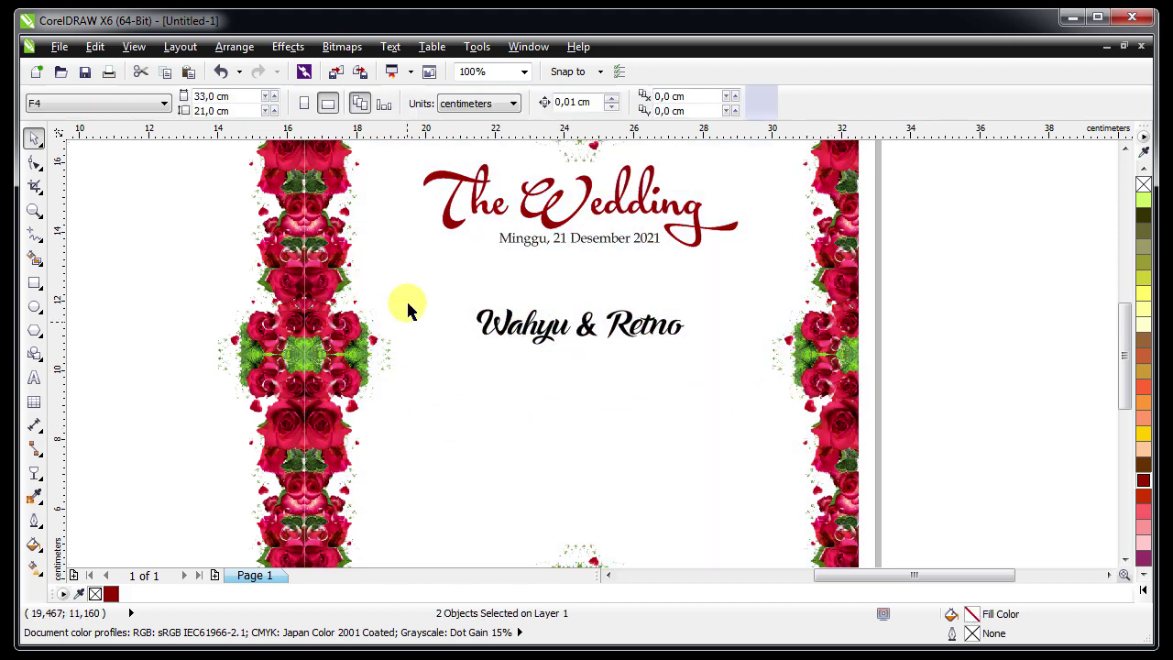
click(557, 331)
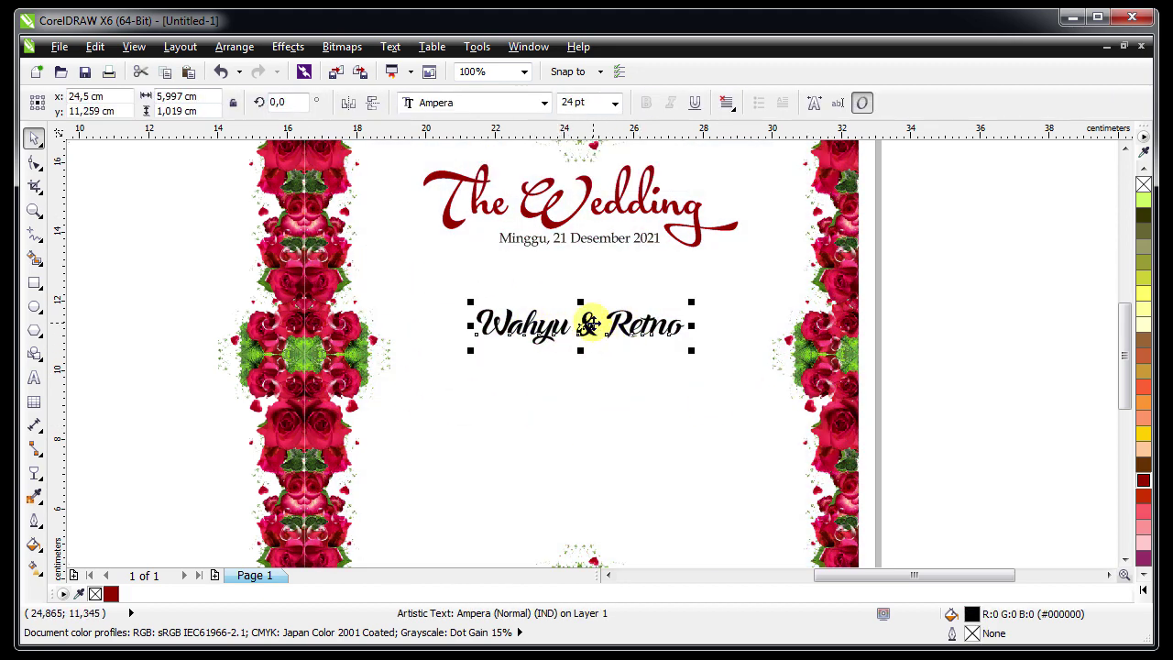
scroll(587, 362, down, 2)
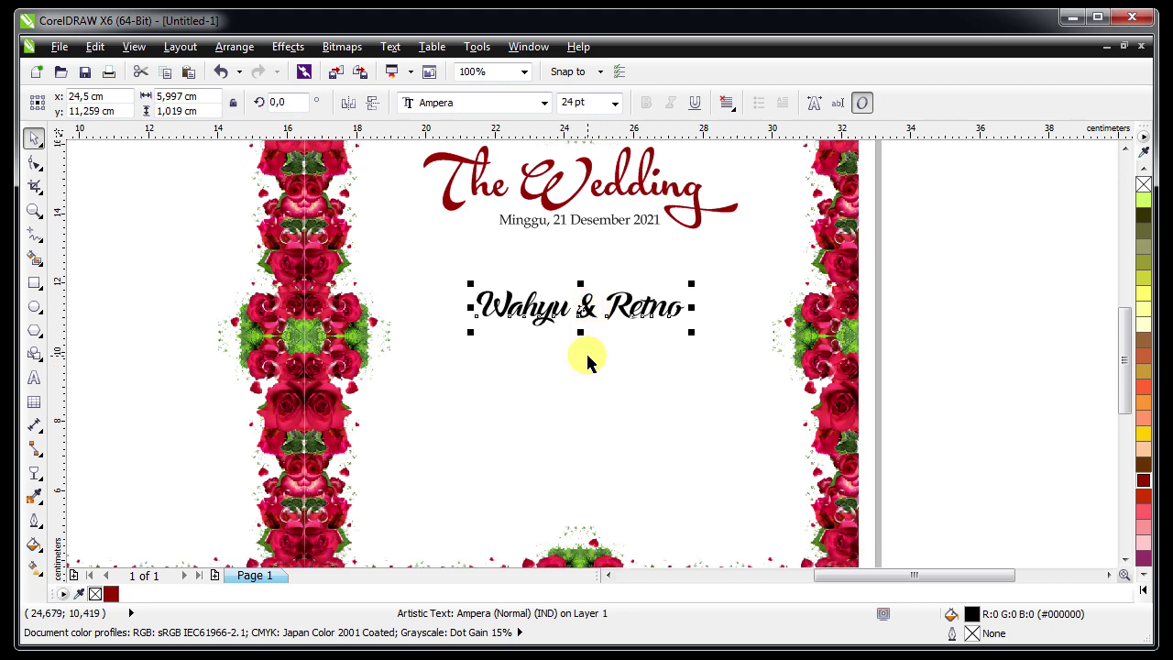
scroll(587, 362, up, 2)
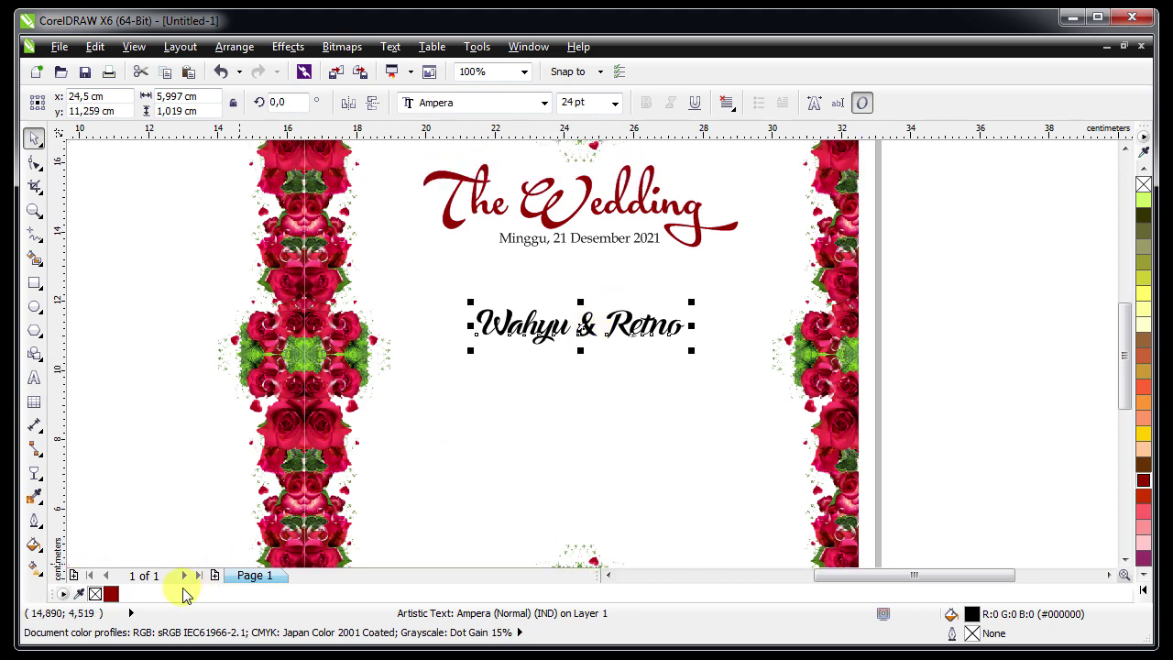
Colour the names dark red and move the date line below them
click(111, 594)
key(Escape)
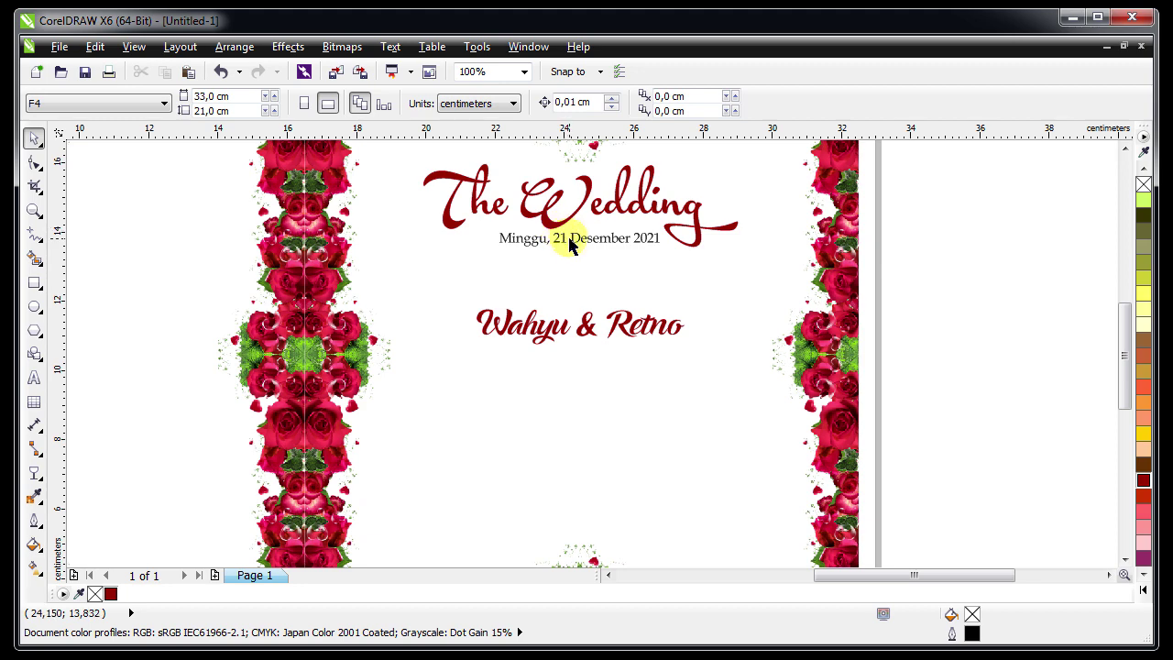
click(573, 244)
drag(575, 245, 576, 421)
Zoom in on the date line and move it slightly higher
scroll(572, 458, down, 4)
key(z)
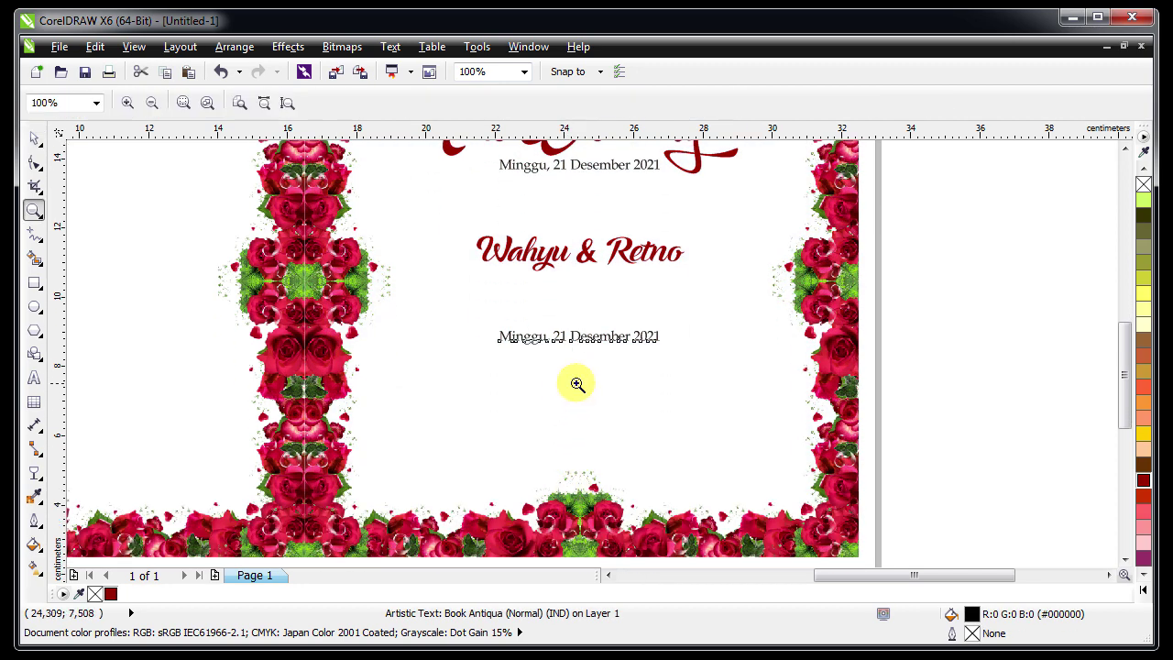
click(573, 385)
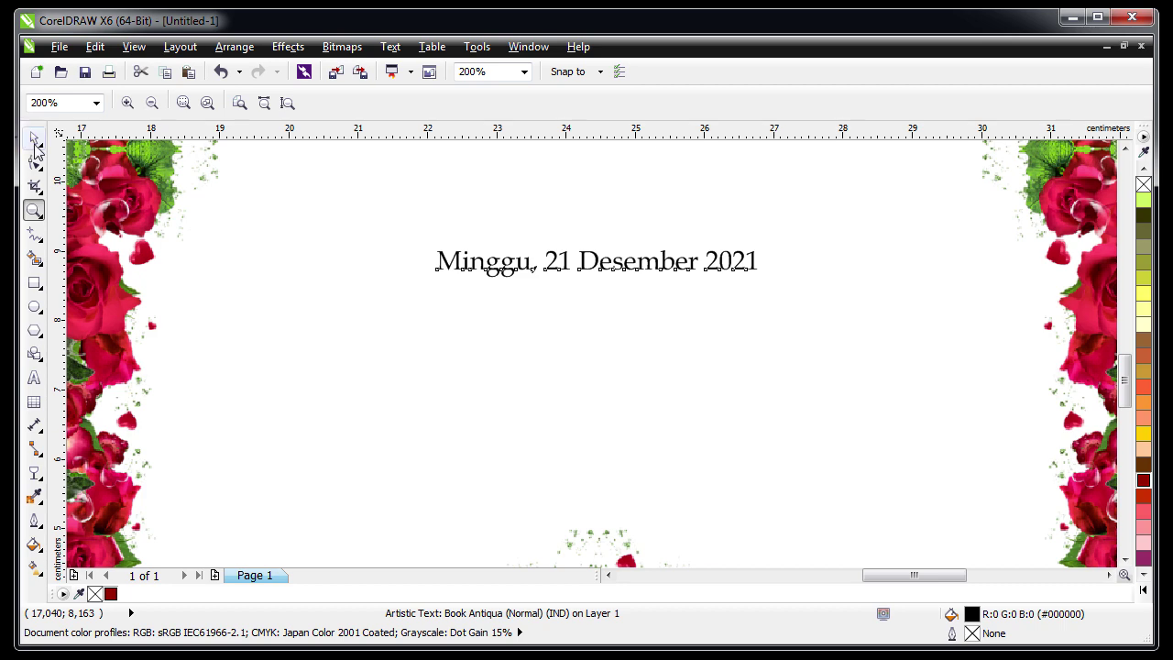
click(34, 137)
drag(549, 262, 551, 235)
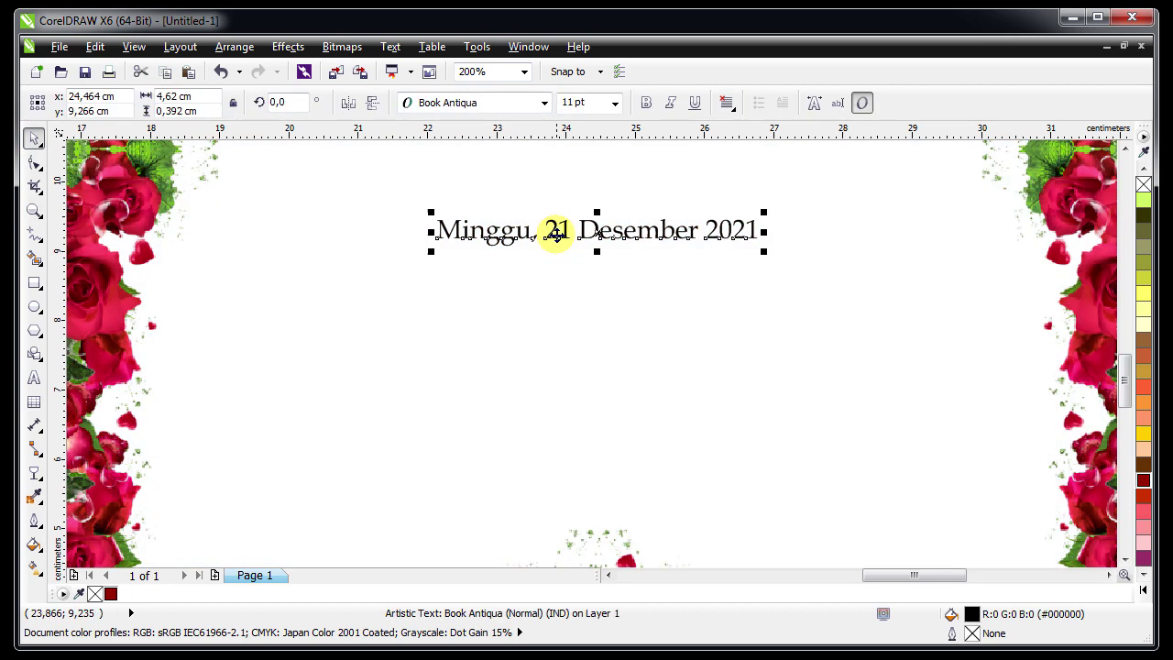
Retype the line as 'Kepada Yth. Bapak/Ibu/Saudara/i' and drop a copy lower on the page
click(34, 380)
triple_click(516, 229)
text(Kepada Yth. Bapak/Ibu/Saudara/i)
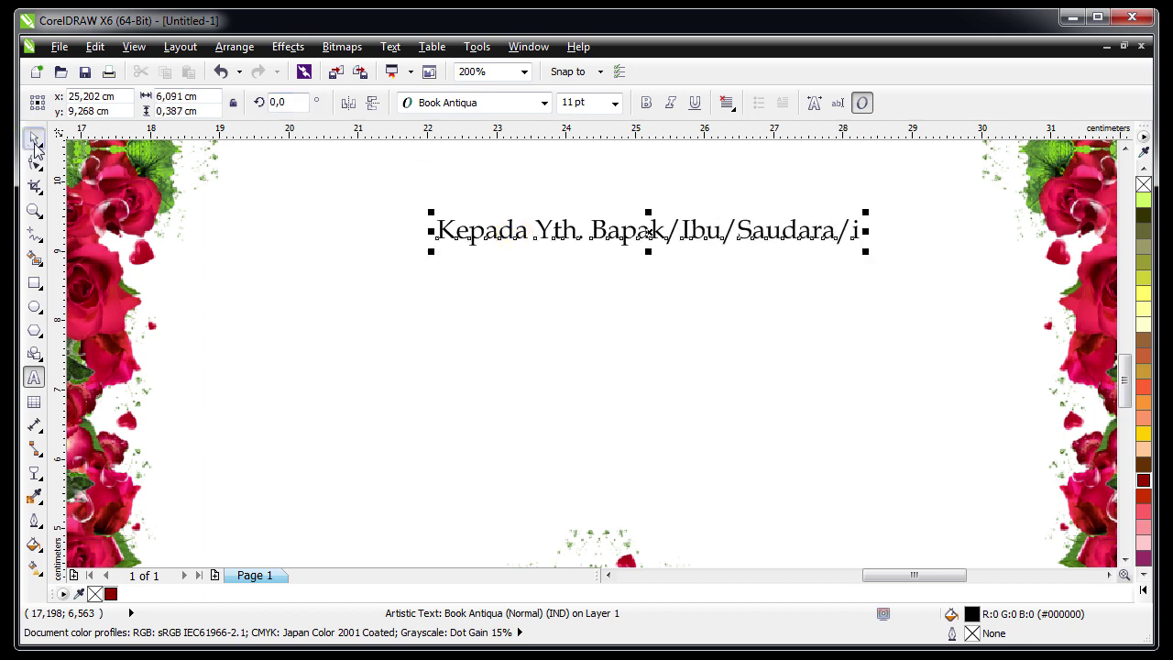
click(34, 139)
drag(648, 235, 646, 495)
Shrink the lower copy to 8 pt, centre it under the greeting, and centre-align the text
click(615, 103)
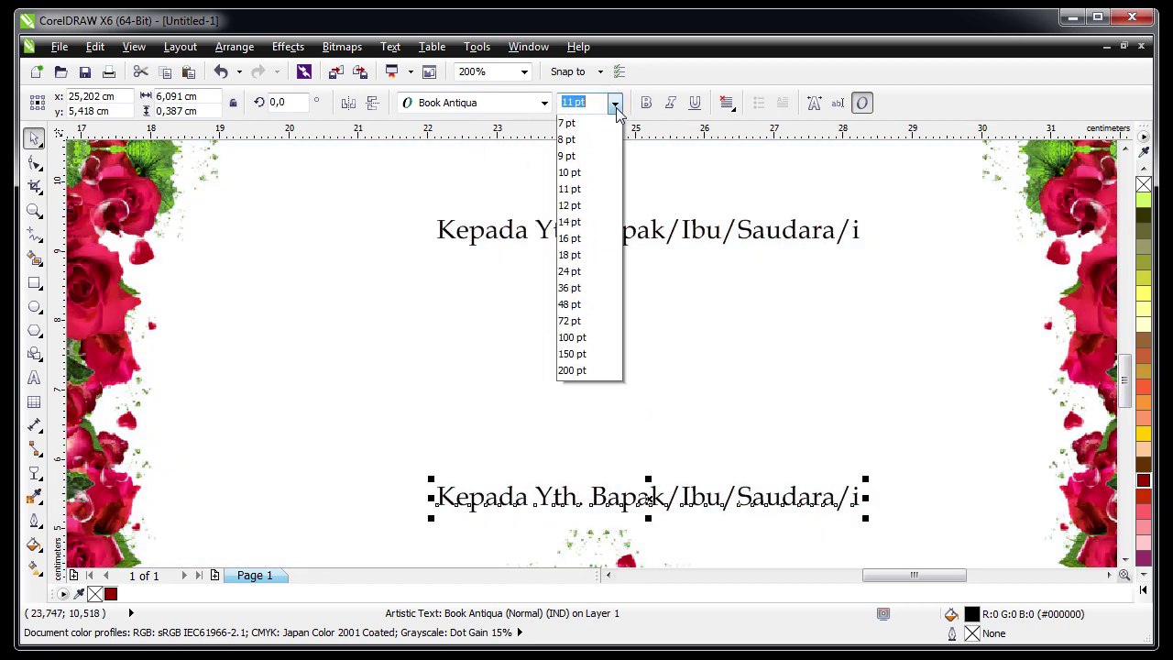
click(588, 163)
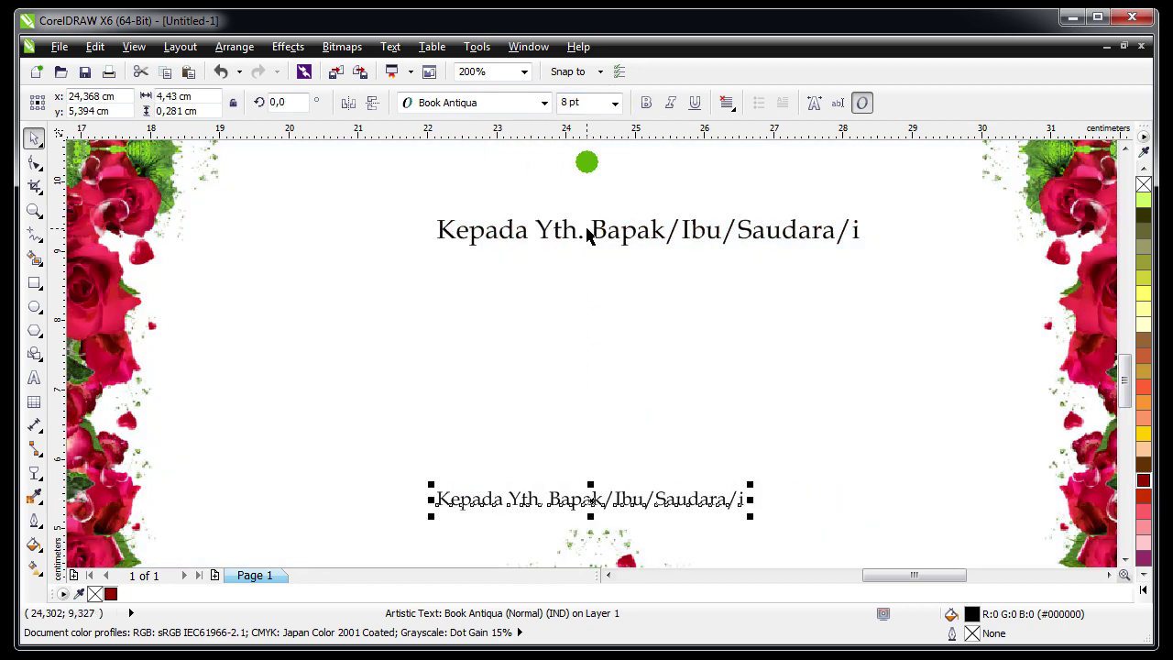
shift+click(574, 236)
key(c)
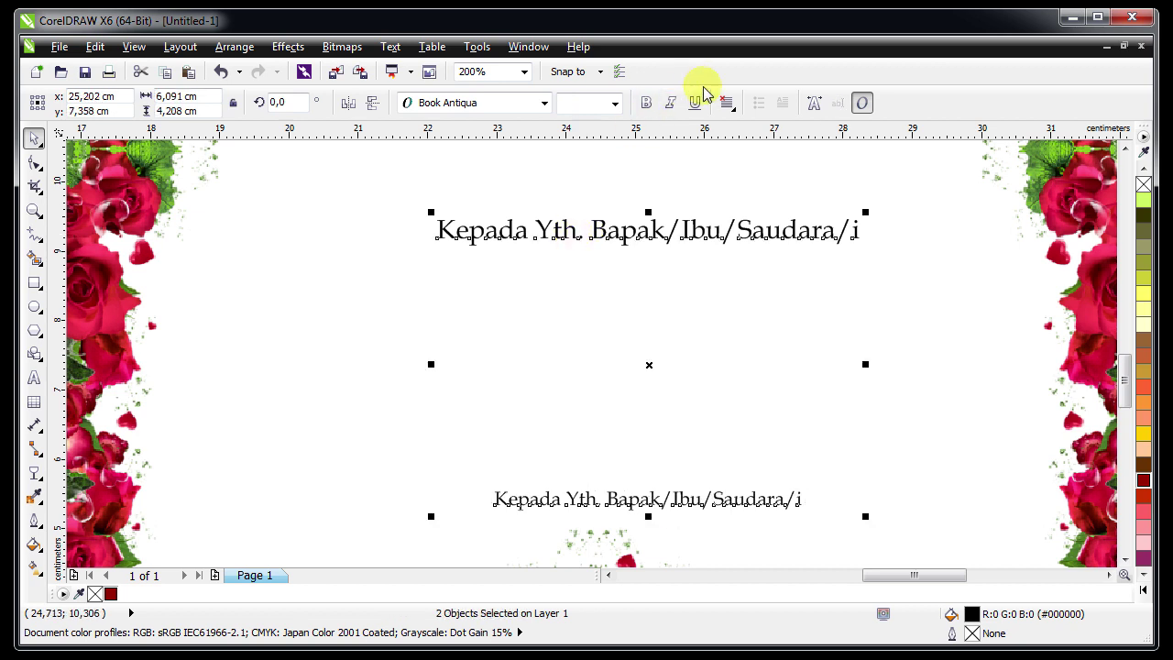
click(725, 102)
click(763, 166)
click(629, 485)
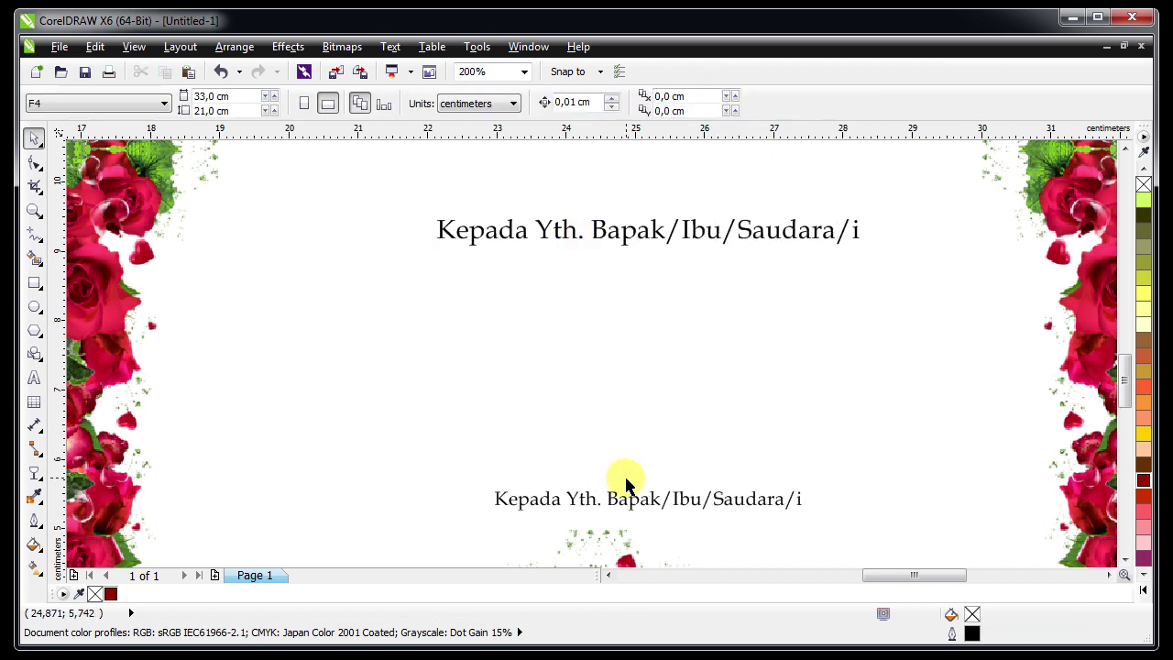
Retype the lower line as 'mohon maaf apabila ada kesalahan dalam penulisan nama/gelar'
double_click(619, 495)
key(ctrl+a)
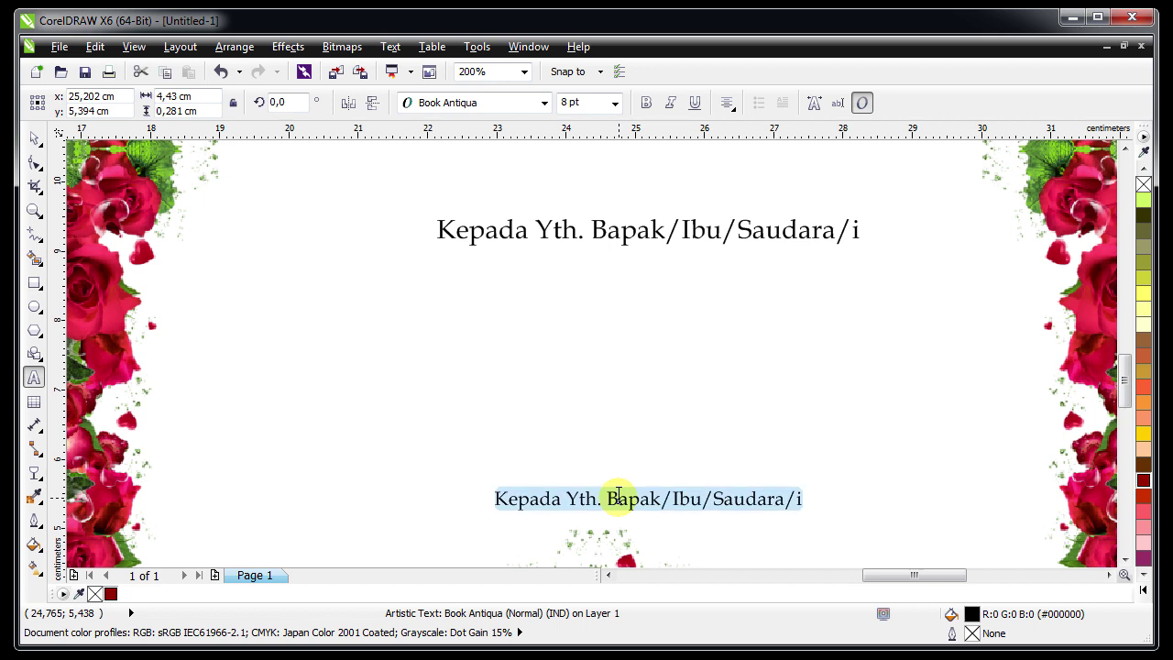
text(mohon )
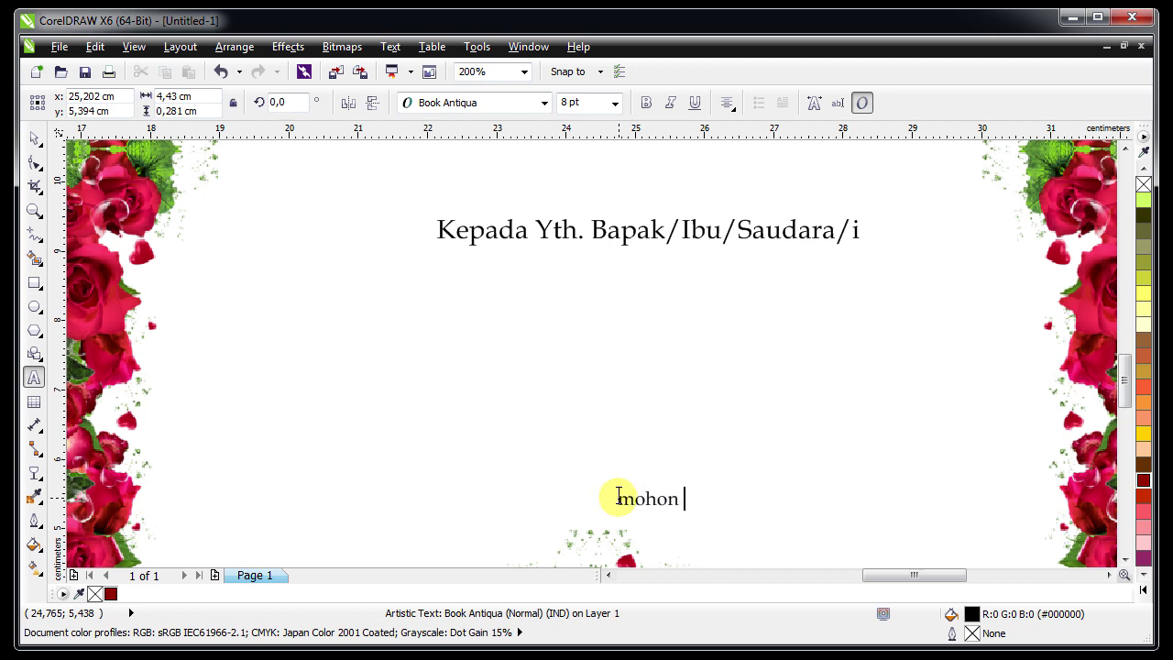
text(maaf )
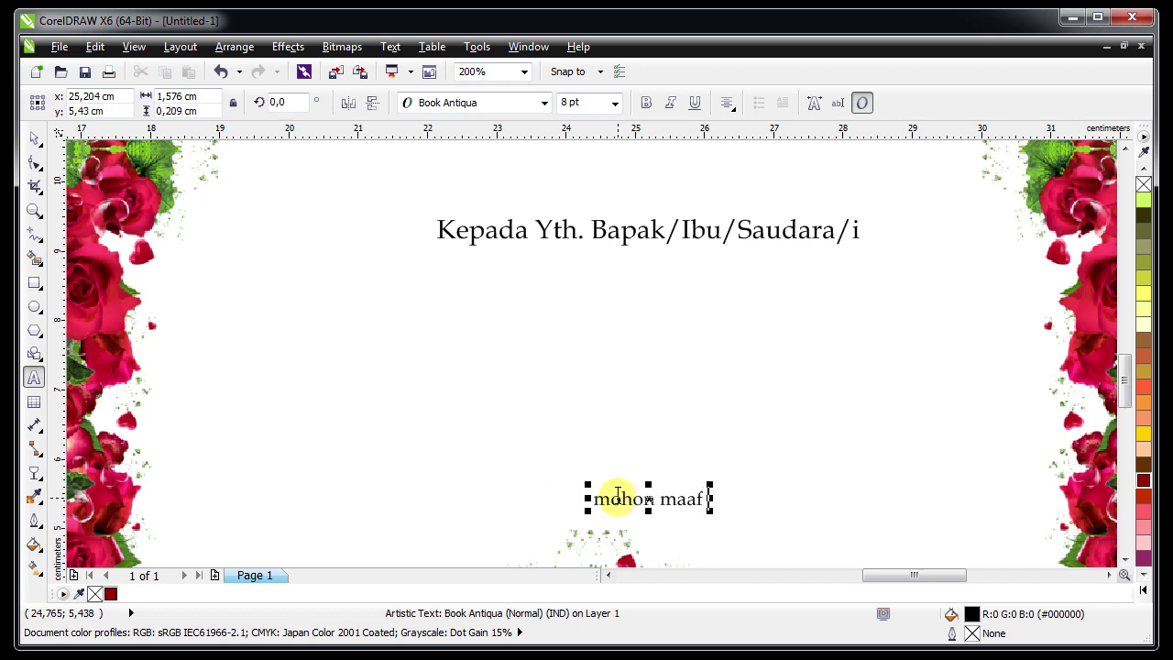
text(apabila )
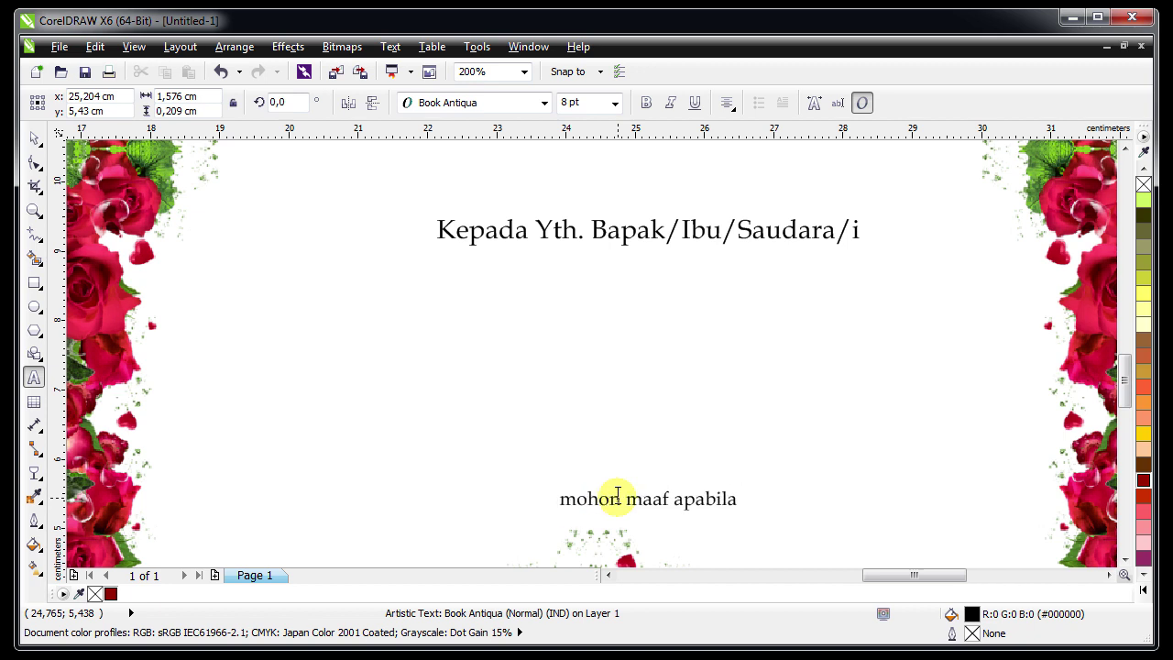
text(ada kesa)
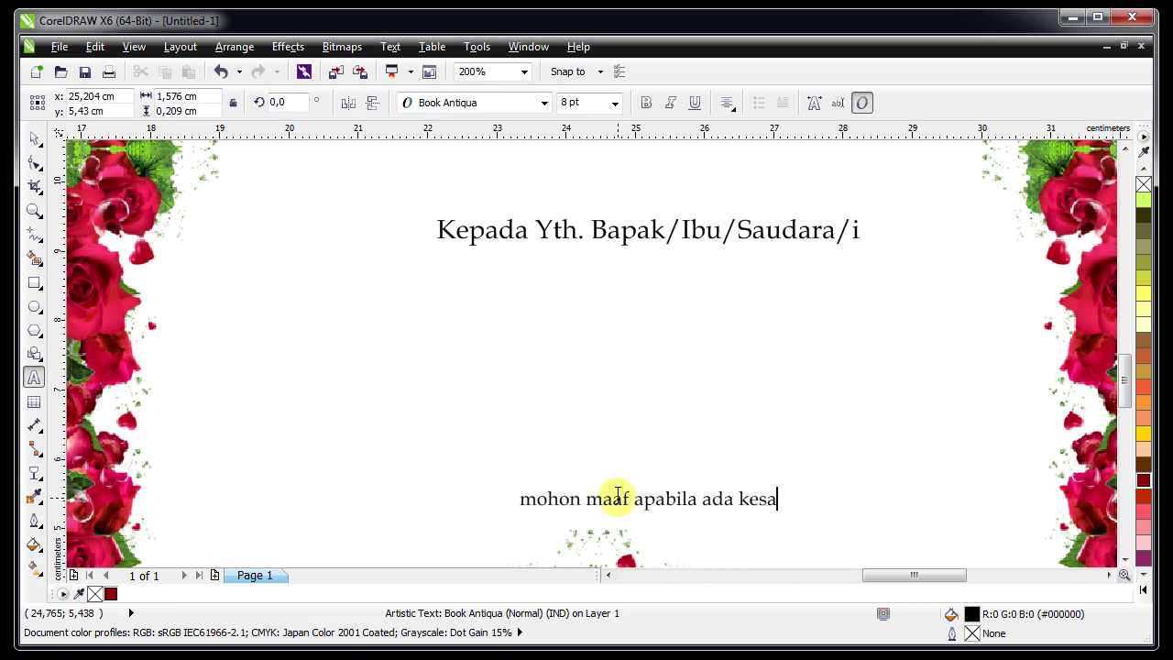
text(lahan dalam peu)
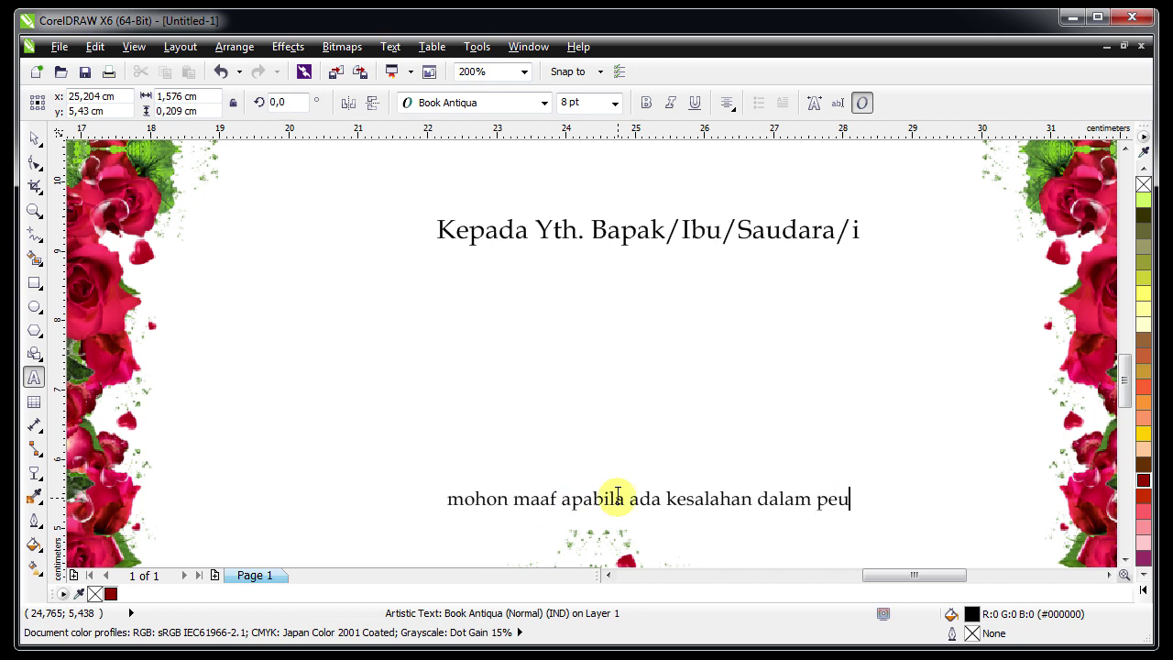
key(BackSpace)
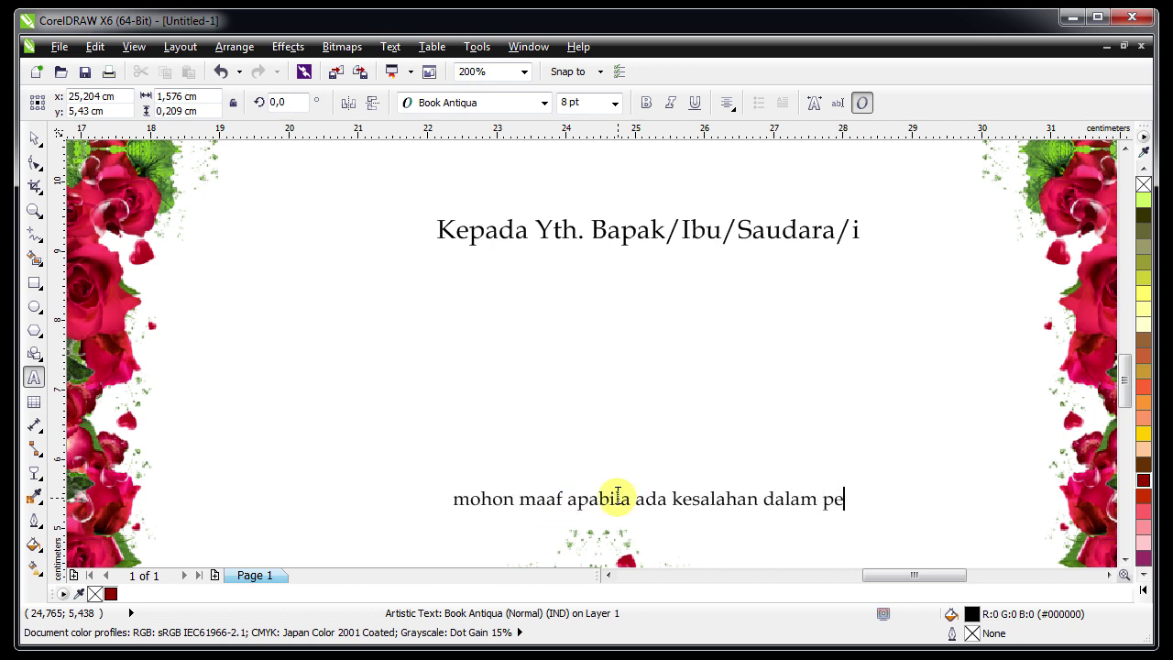
text(nulisan nama/gelar)
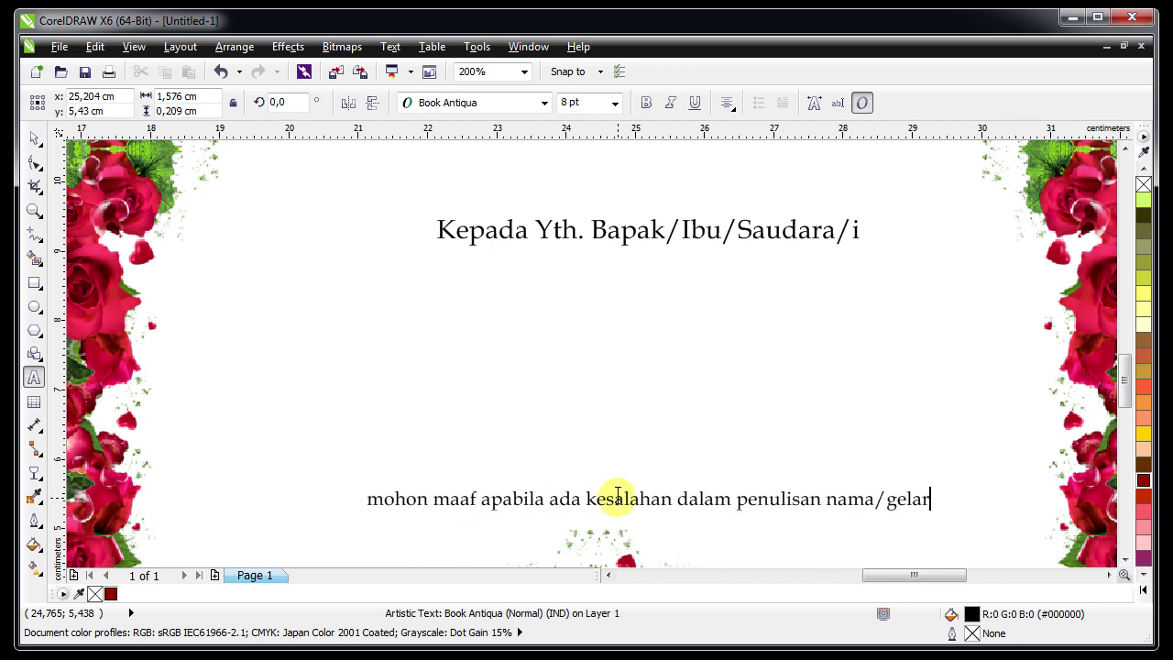
key(Escape)
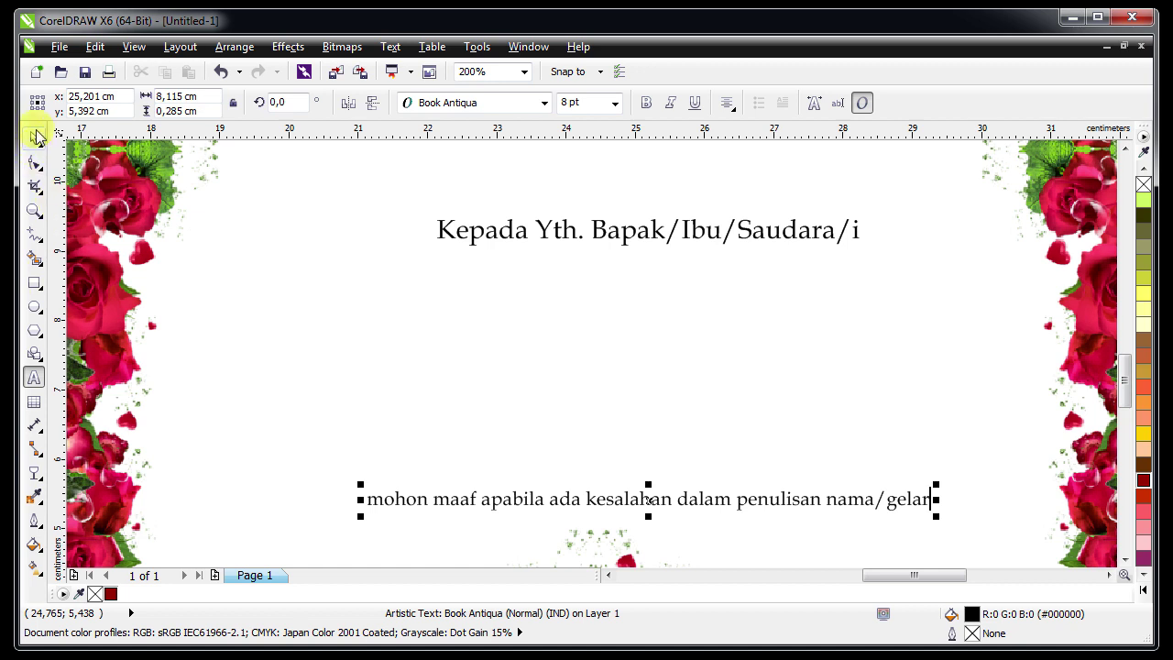
Narrow the apology line so it fits between the roses
click(34, 137)
drag(360, 500, 399, 499)
shift+click(512, 235)
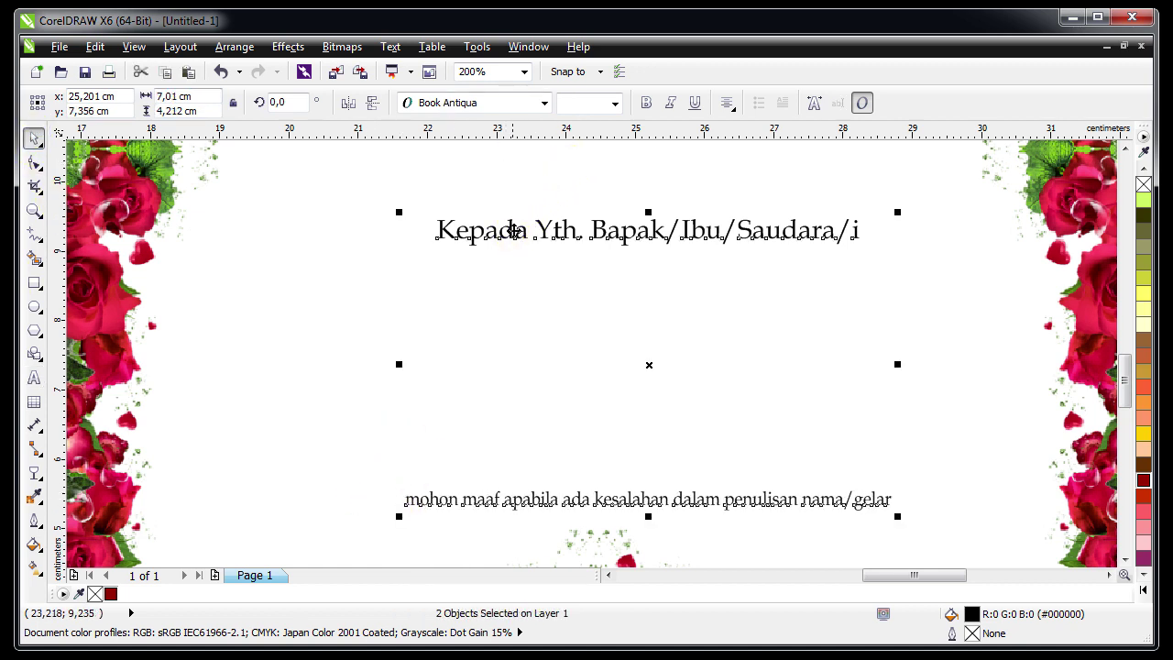
click(377, 292)
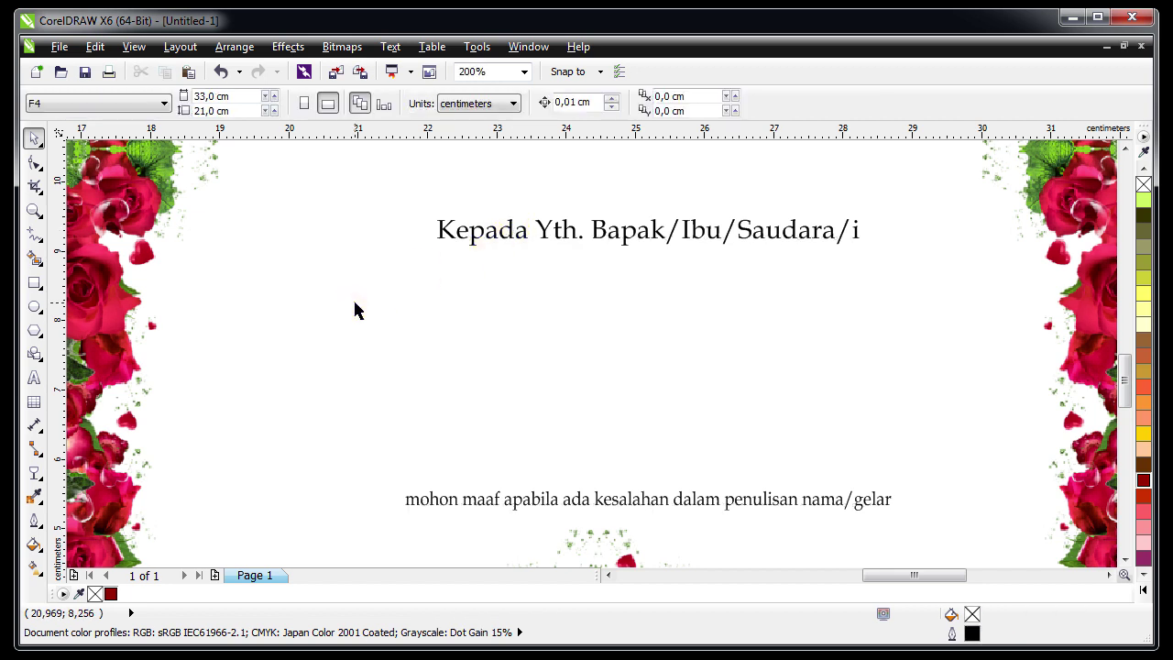
click(35, 286)
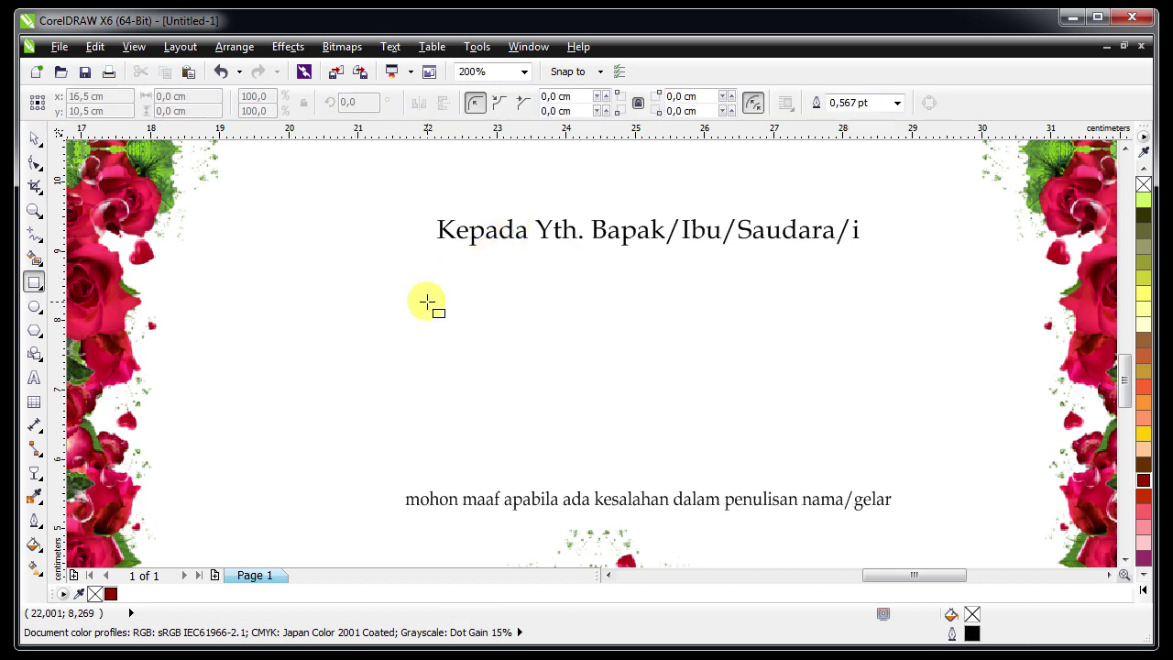
click(35, 234)
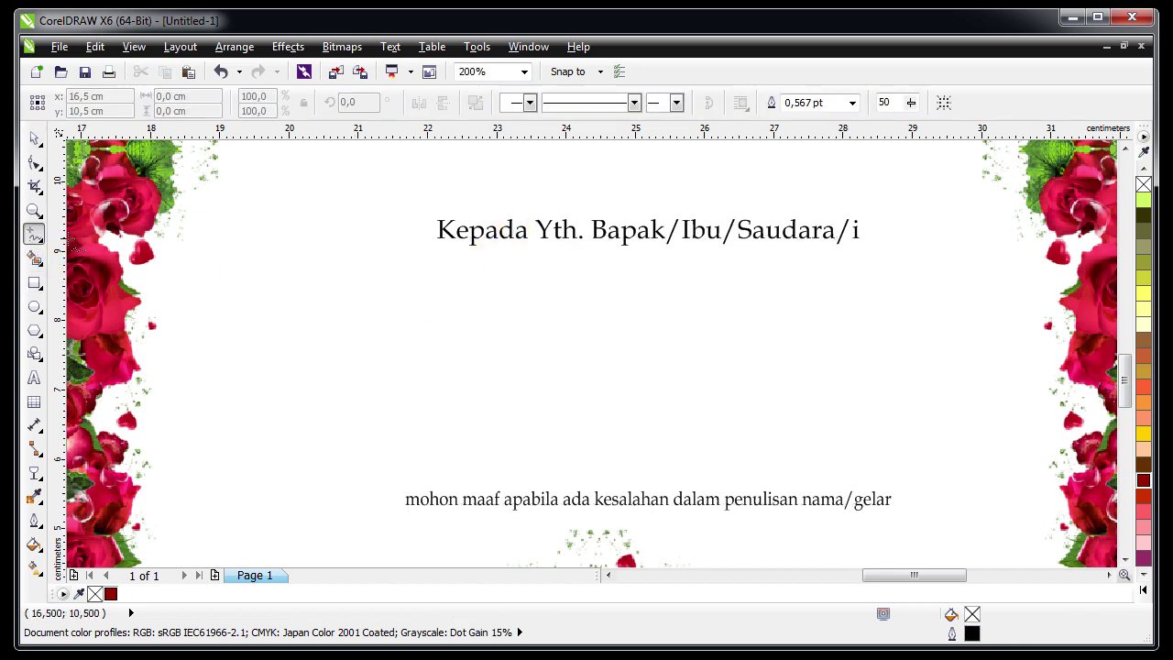
Draw a line under the greeting and a long thin ellipse converted to curves
click(404, 247)
ctrl+click(889, 295)
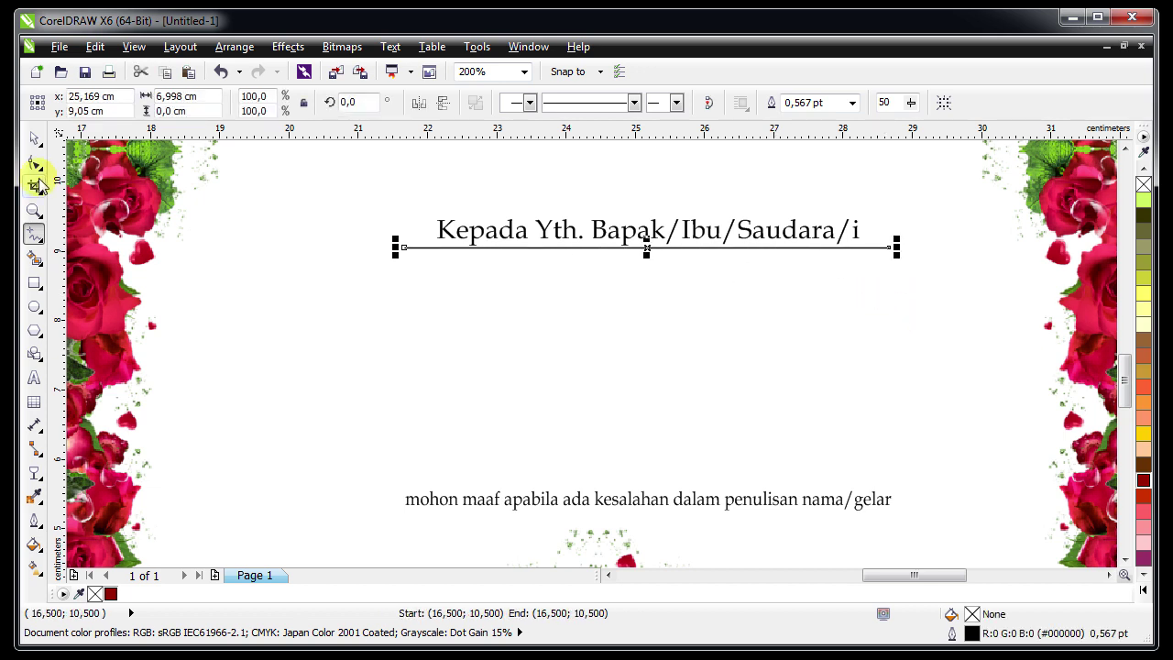
click(35, 307)
drag(394, 284, 908, 299)
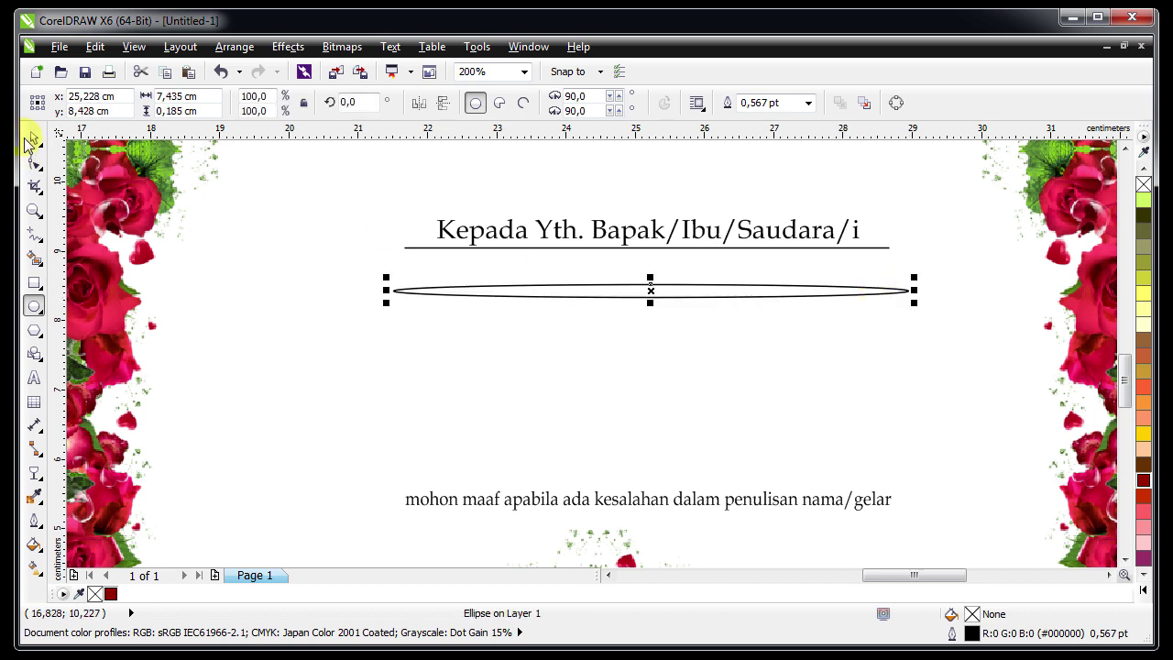
click(30, 140)
right_click(490, 294)
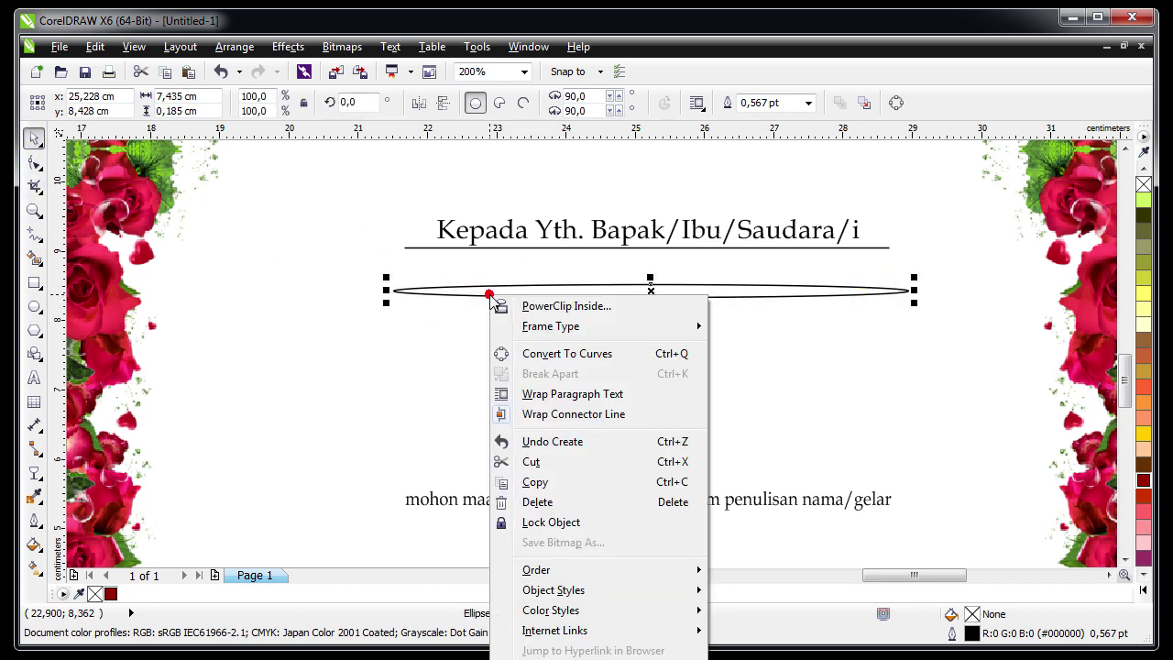
click(574, 355)
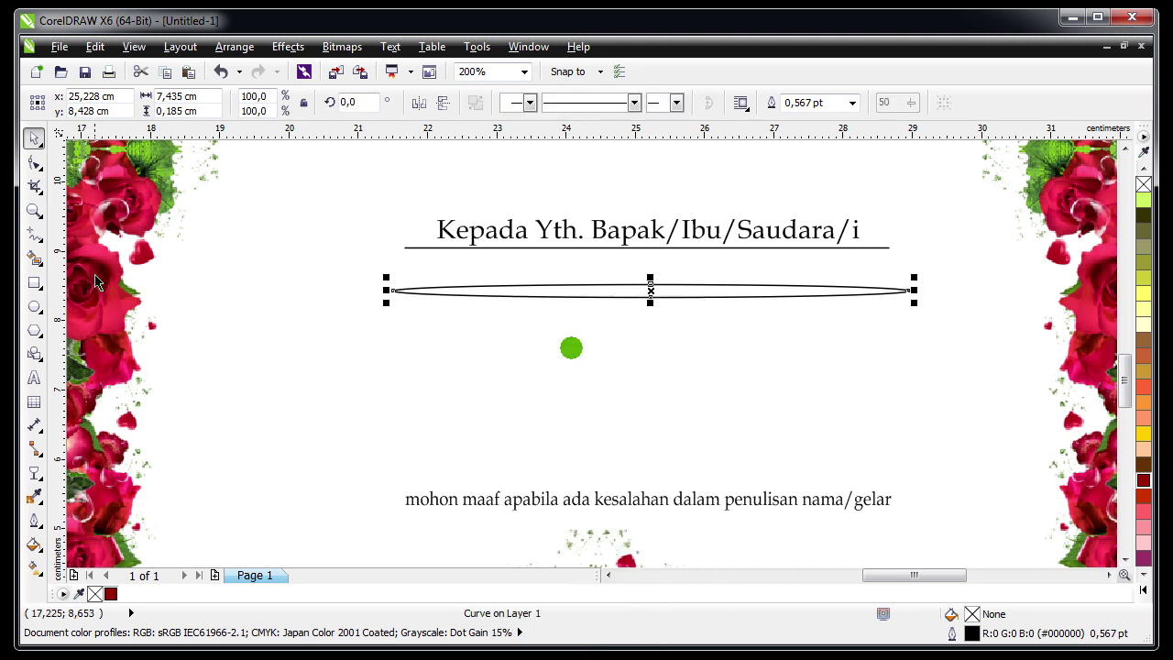
Trim the ellipse's lower half with a rectangle, remove the rectangle, and fill the swash Ruby Red
click(35, 286)
mouse_move(293, 374)
mouse_down()
mouse_move(861, 330)
mouse_move(960, 292)
mouse_up()
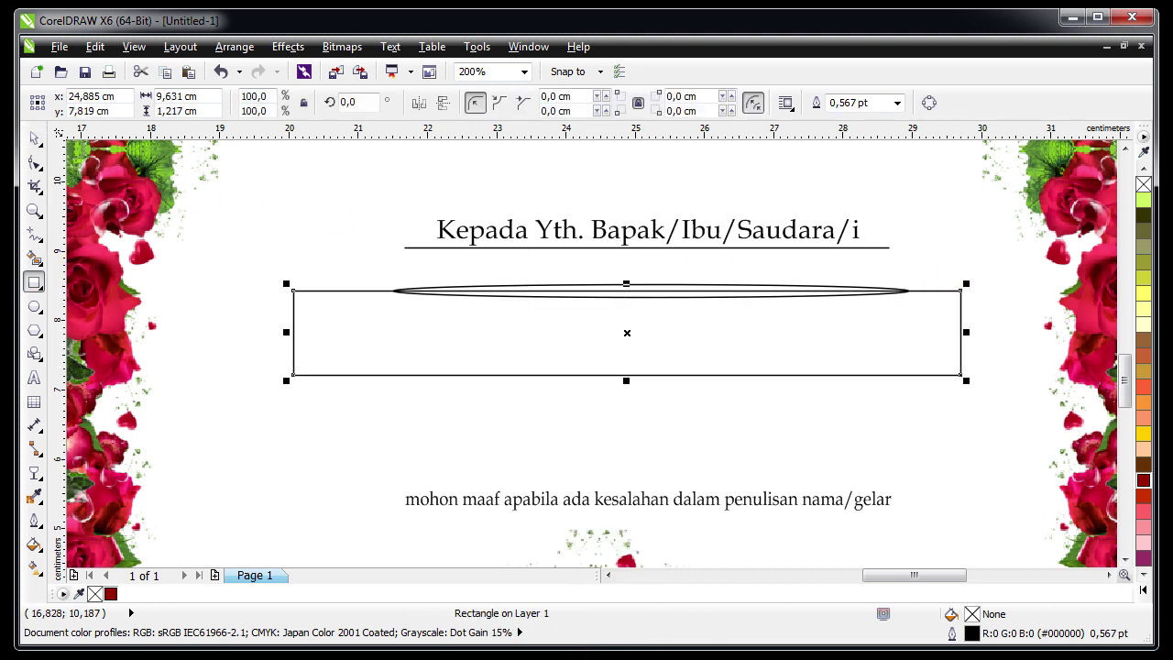
click(32, 138)
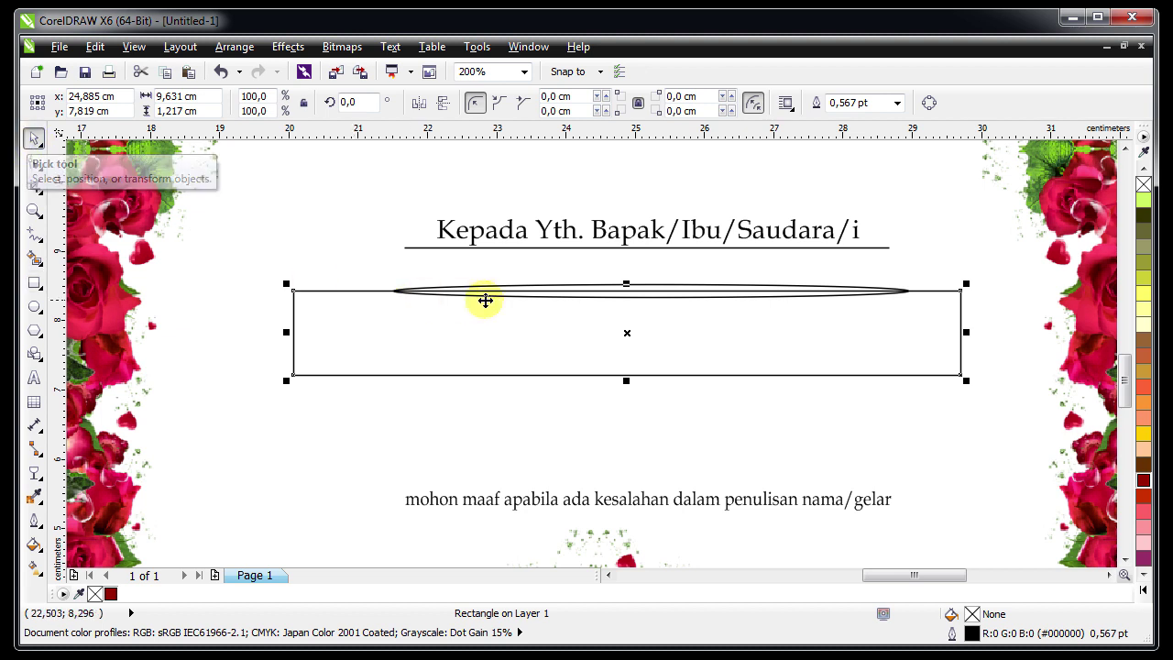
shift+click(536, 290)
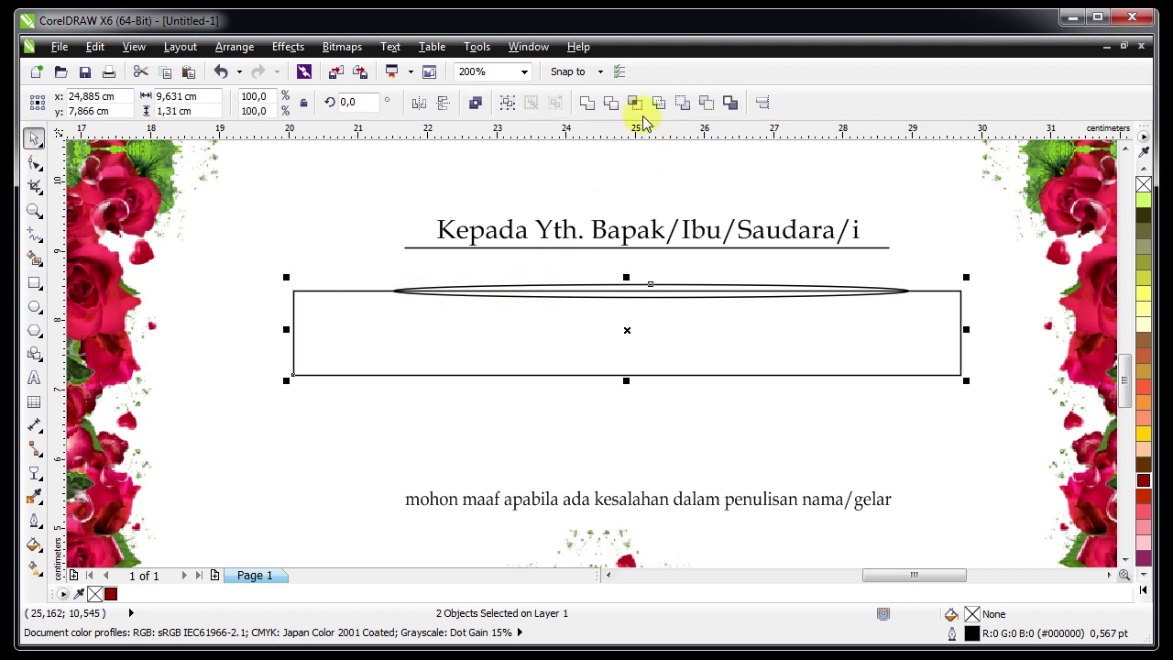
click(611, 102)
click(492, 322)
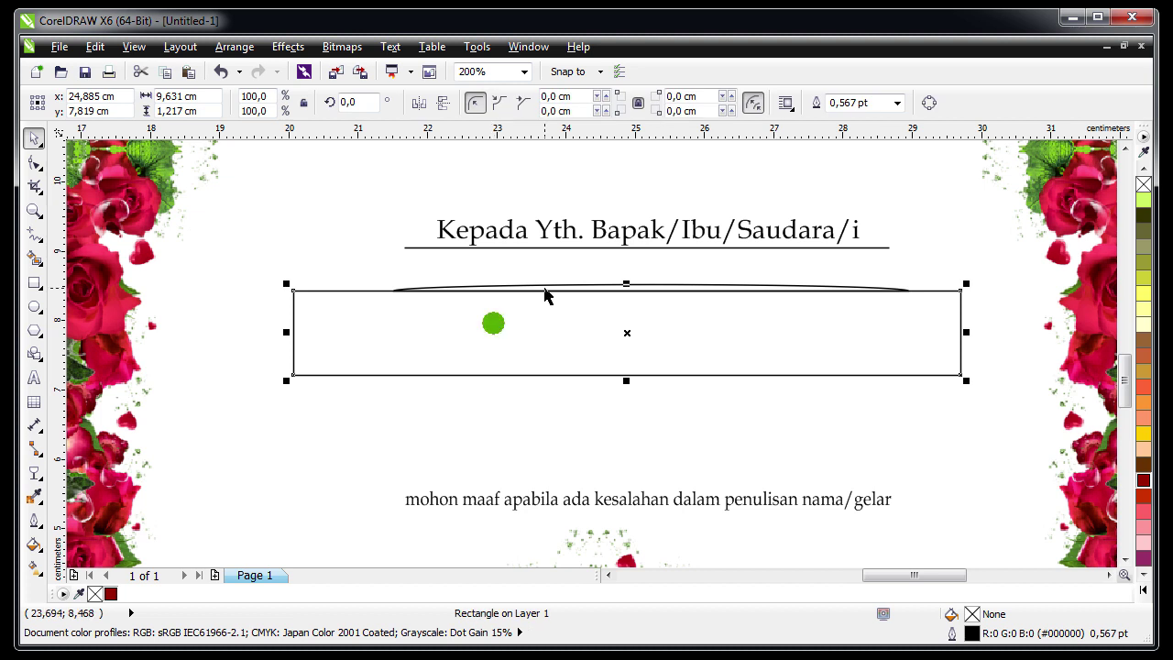
key(ctrl+z)
click(111, 593)
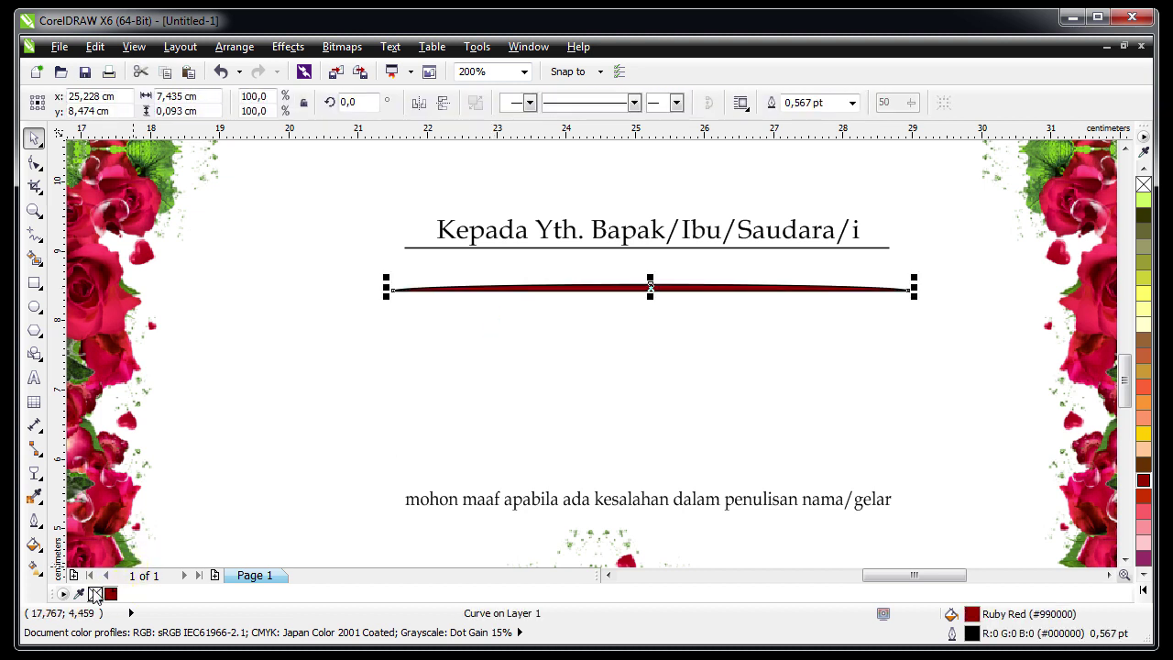
Remove the swash outline, move it up under the greeting, and flip it vertically
right_click(95, 593)
click(362, 331)
click(593, 248)
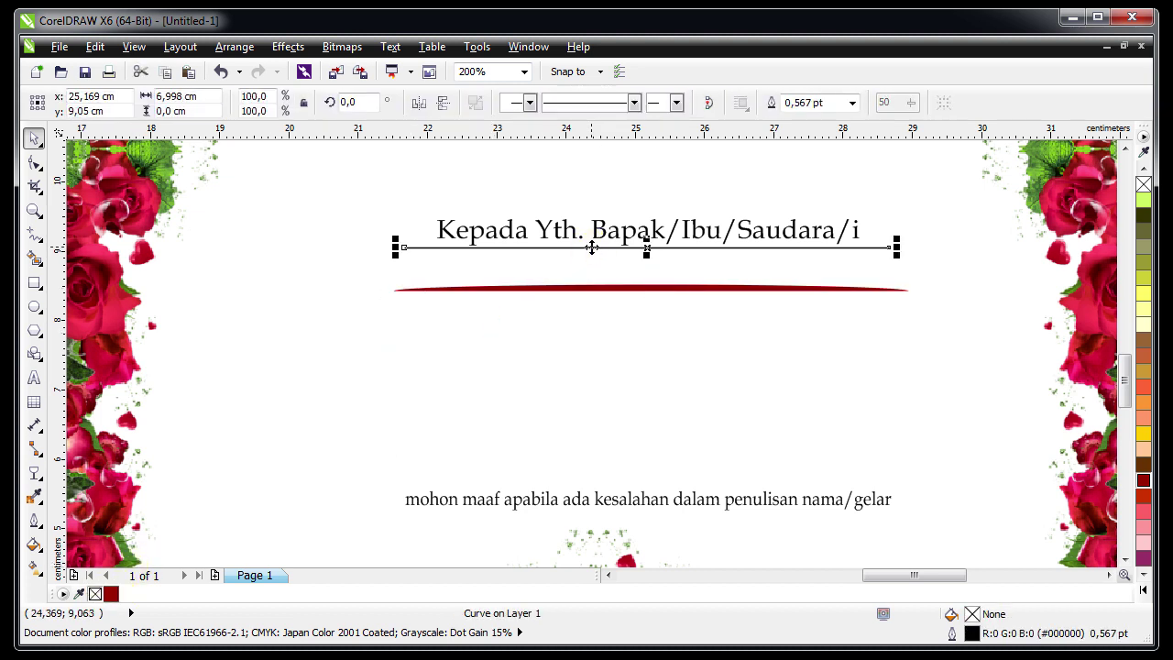
click(636, 296)
drag(636, 283, 634, 257)
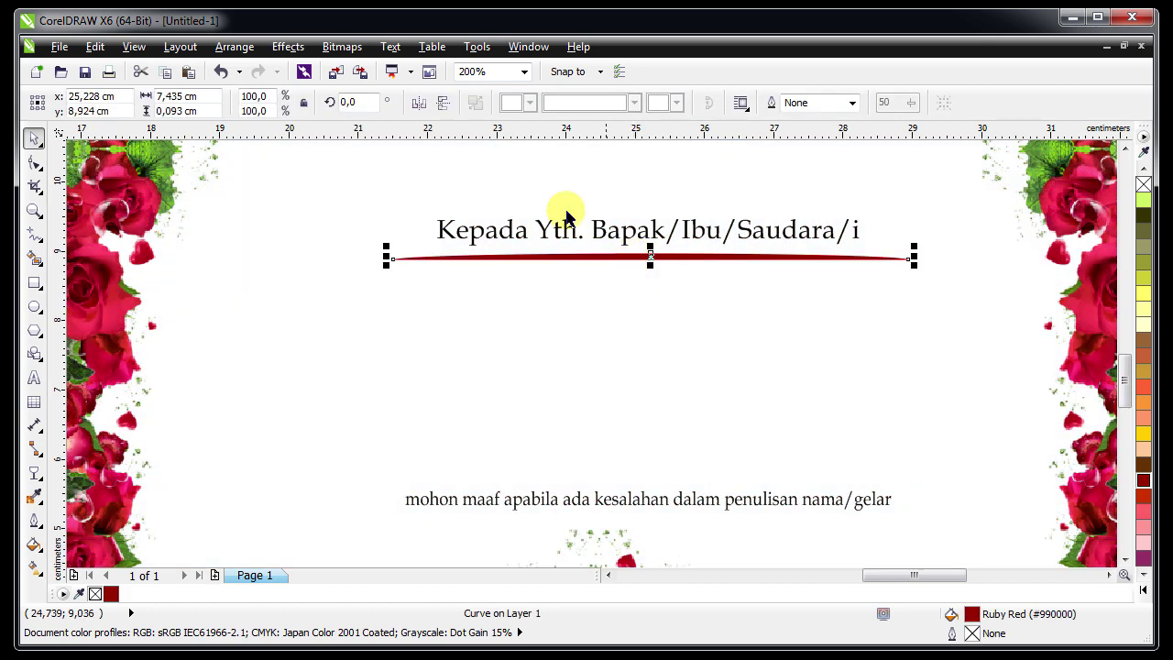
click(443, 103)
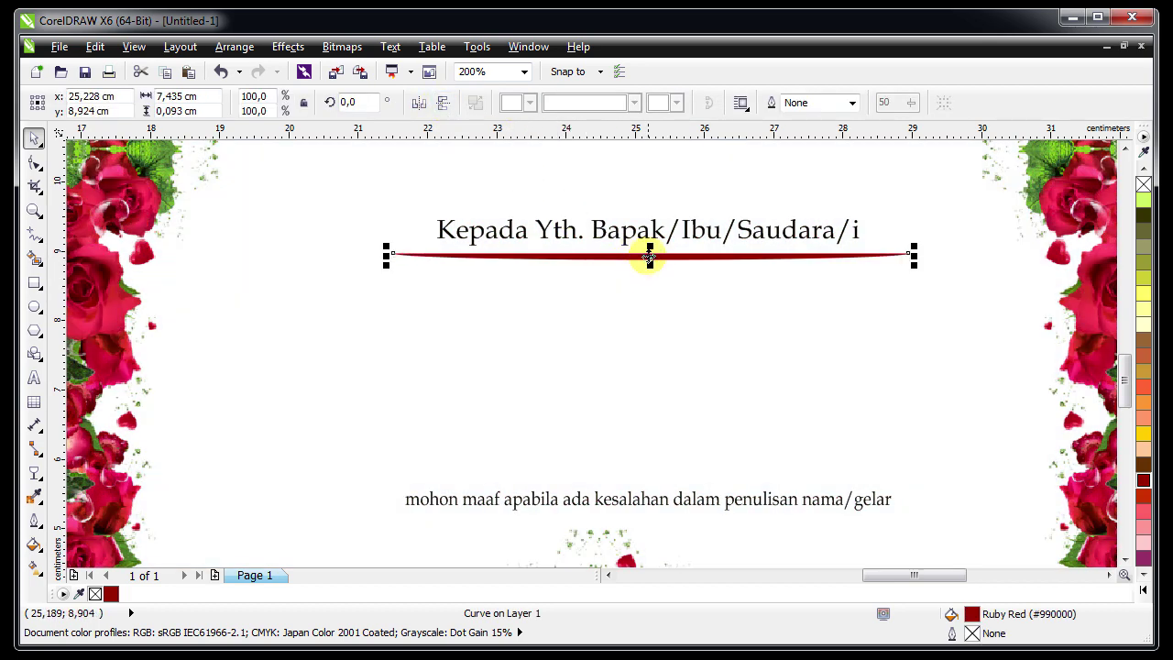
Place a flipped copy of the swash just above the apology line and nudge both down
drag(648, 257, 643, 495)
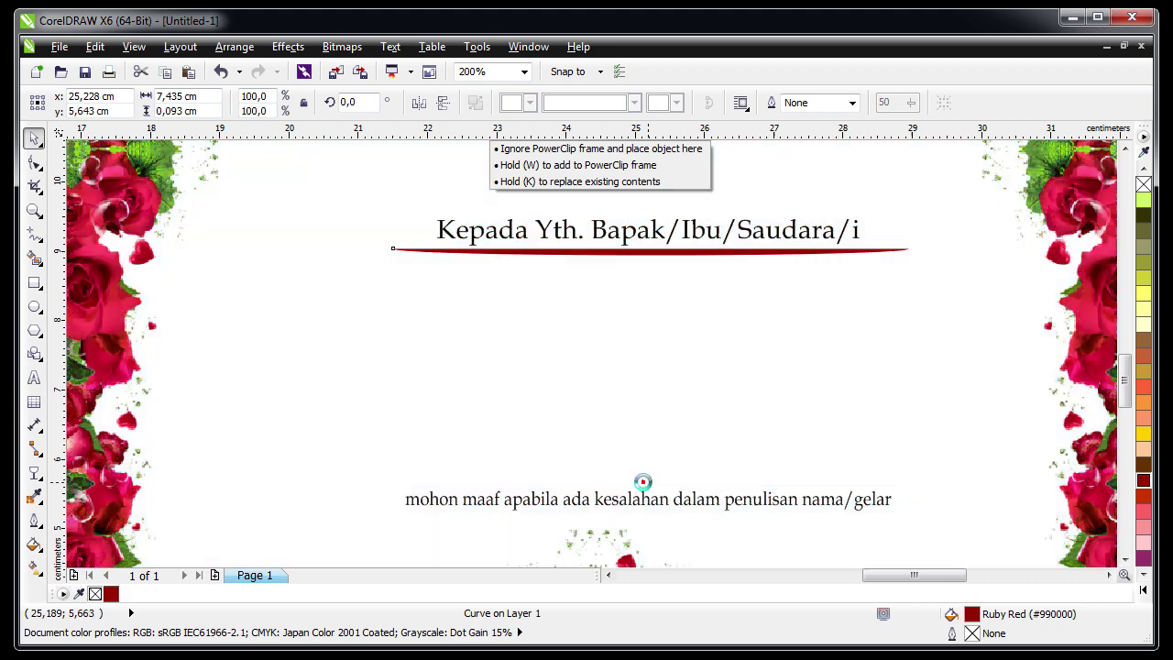
click(443, 105)
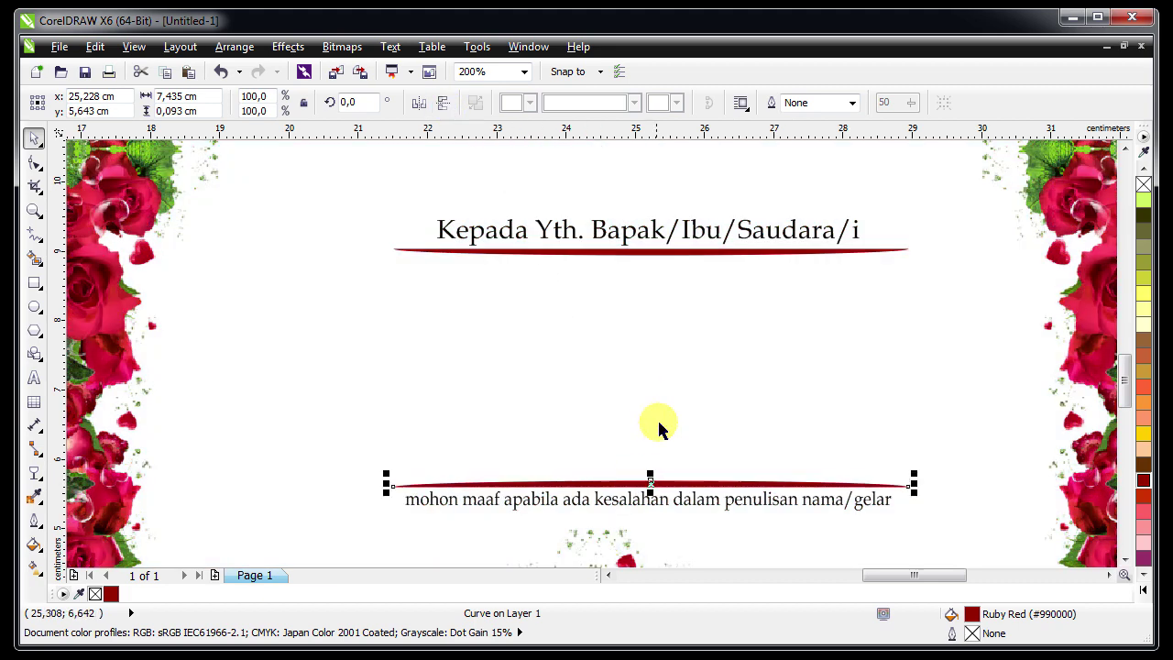
shift+click(616, 507)
drag(616, 507, 617, 520)
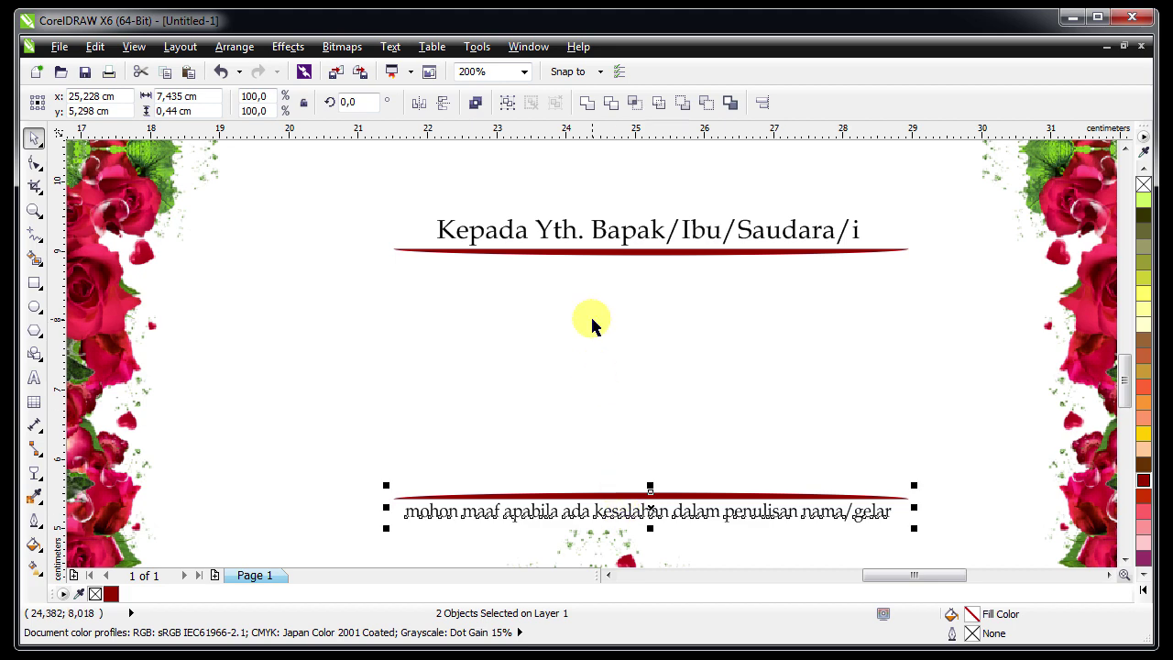
scroll(591, 320, down, 2)
click(999, 311)
key(F4)
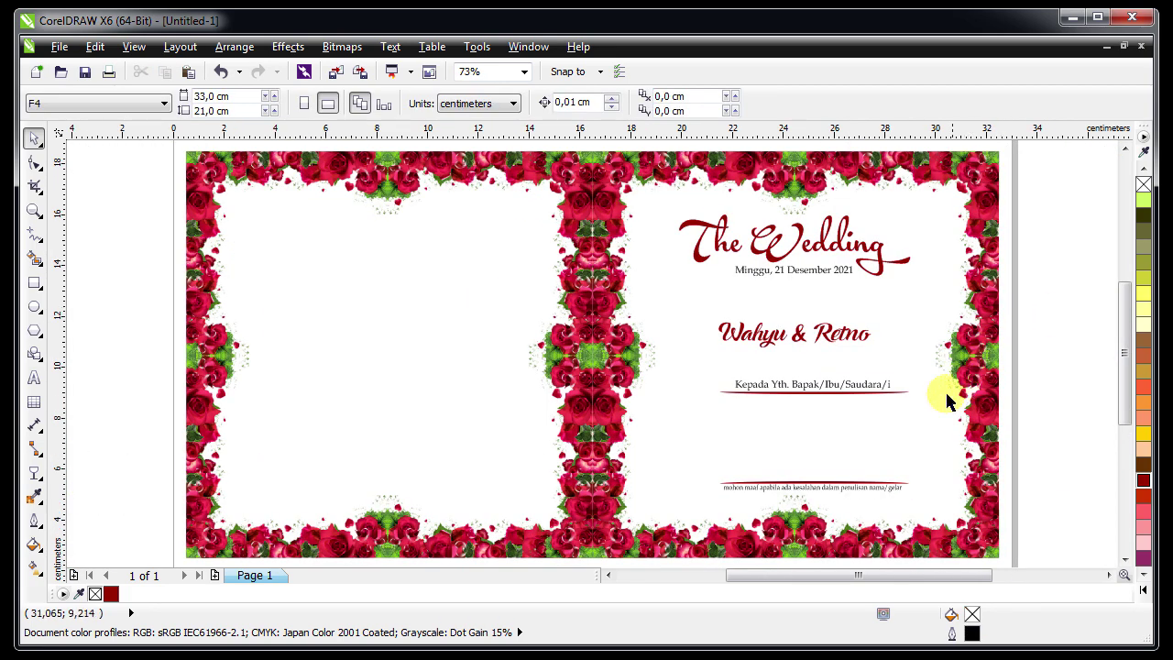
Narrow both swashes and fill them black
key(z)
click(861, 413)
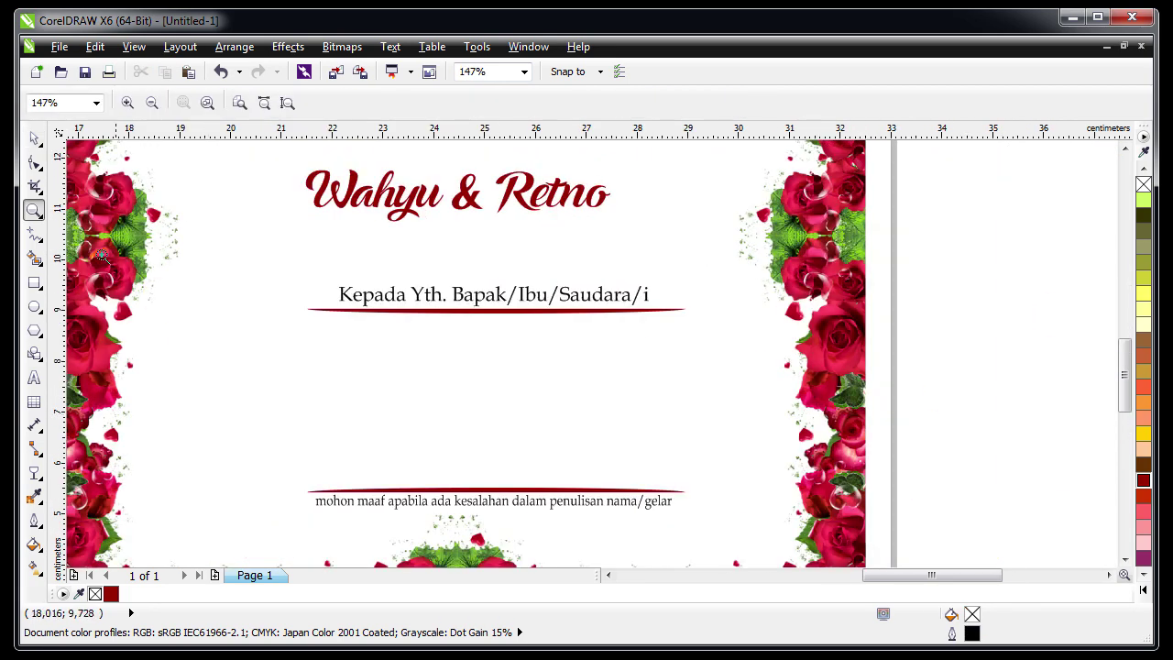
click(33, 137)
click(424, 310)
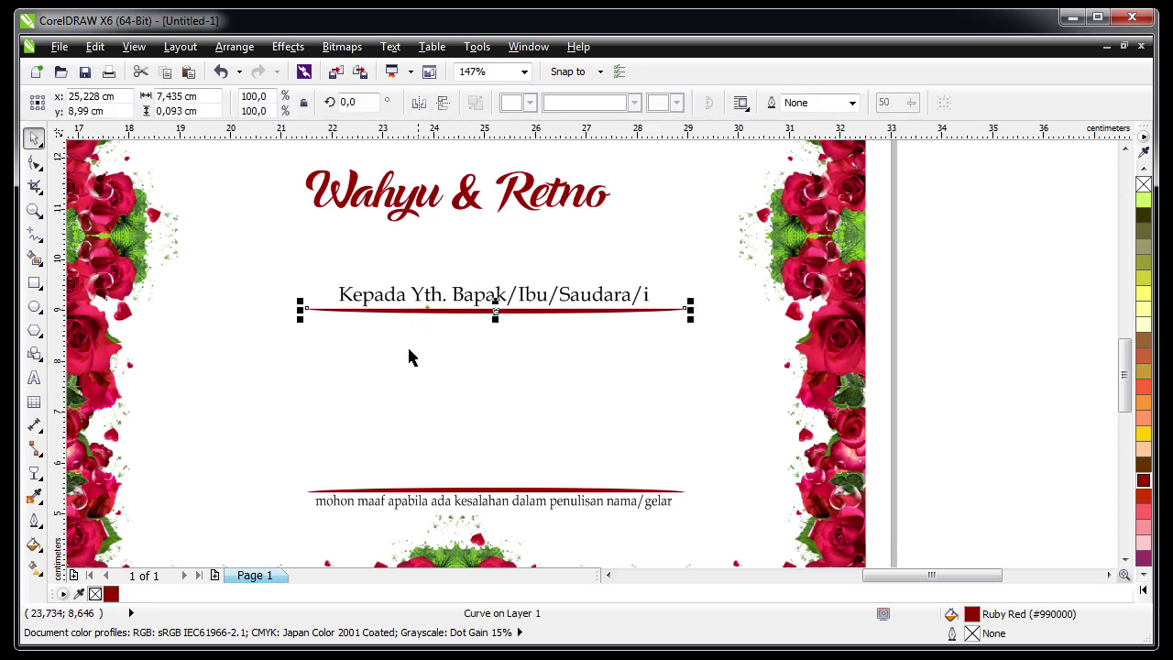
shift+click(336, 490)
drag(300, 399, 332, 410)
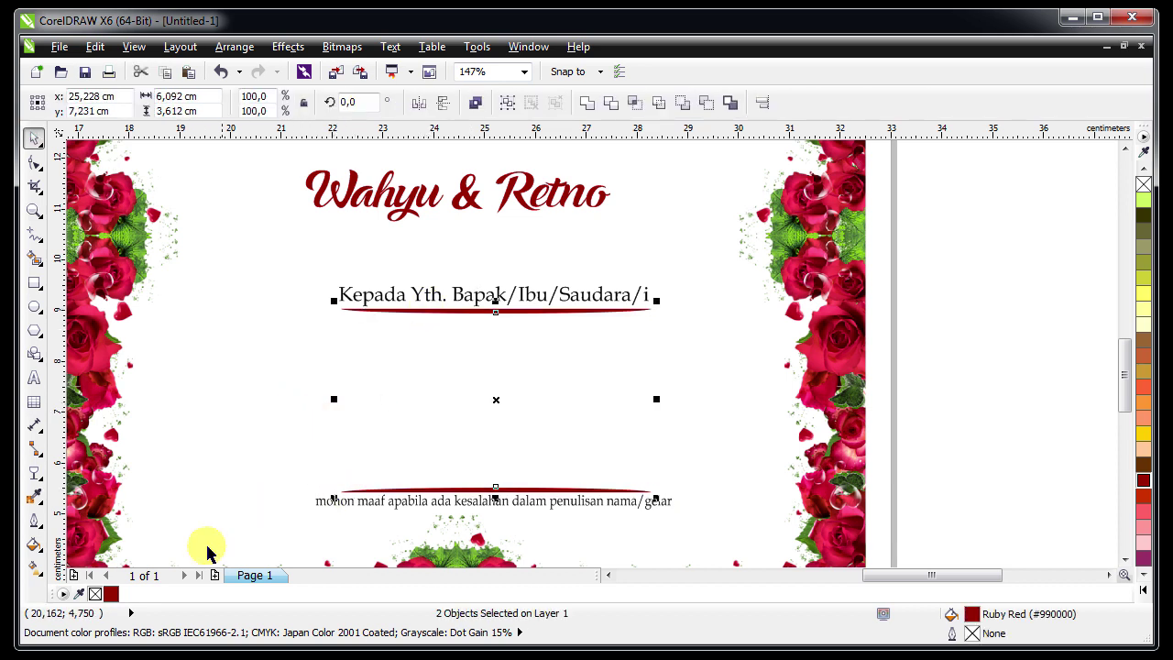
click(1143, 577)
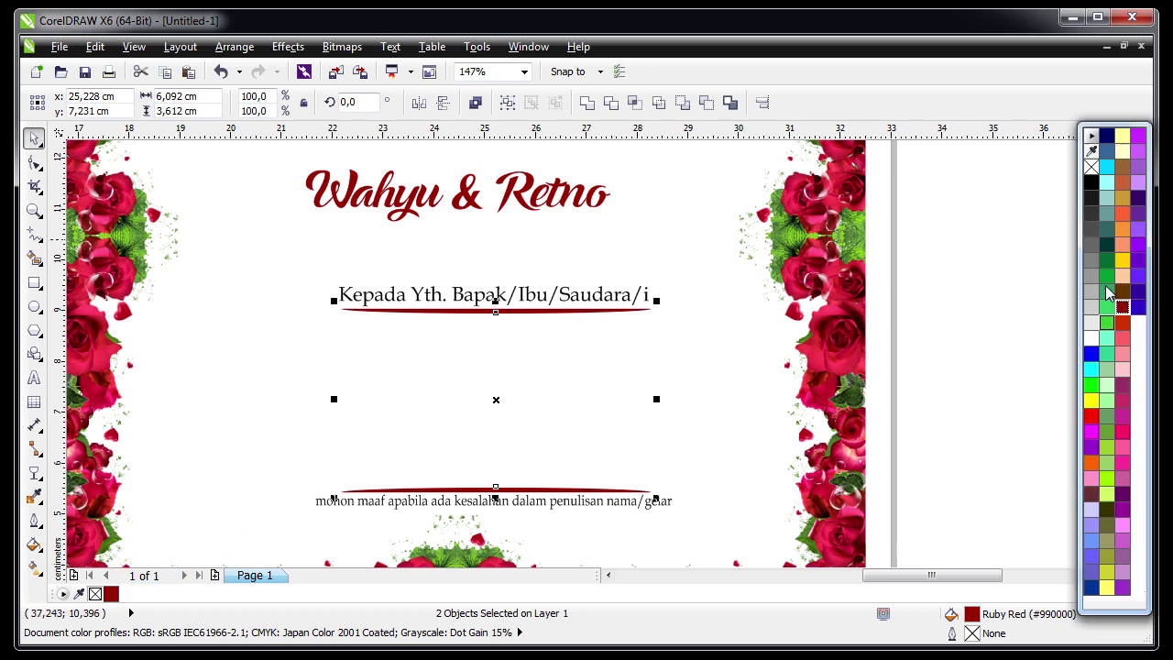
click(1090, 181)
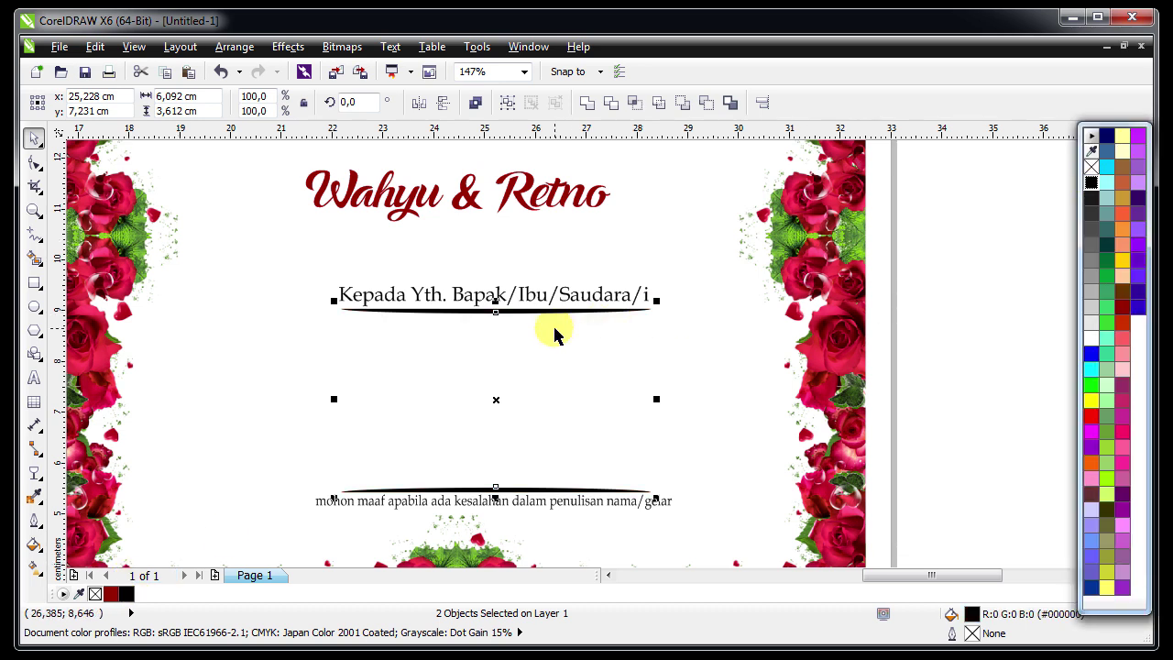
click(566, 369)
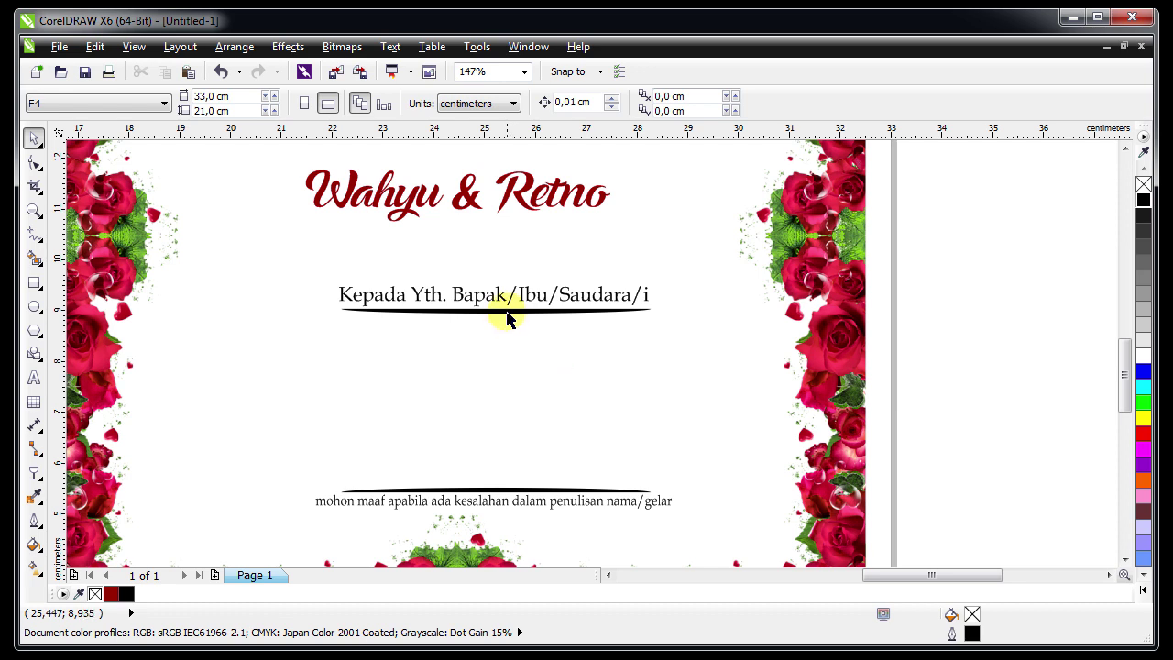
Mirror the upper and lower swashes vertically, one at a time
click(507, 312)
click(441, 102)
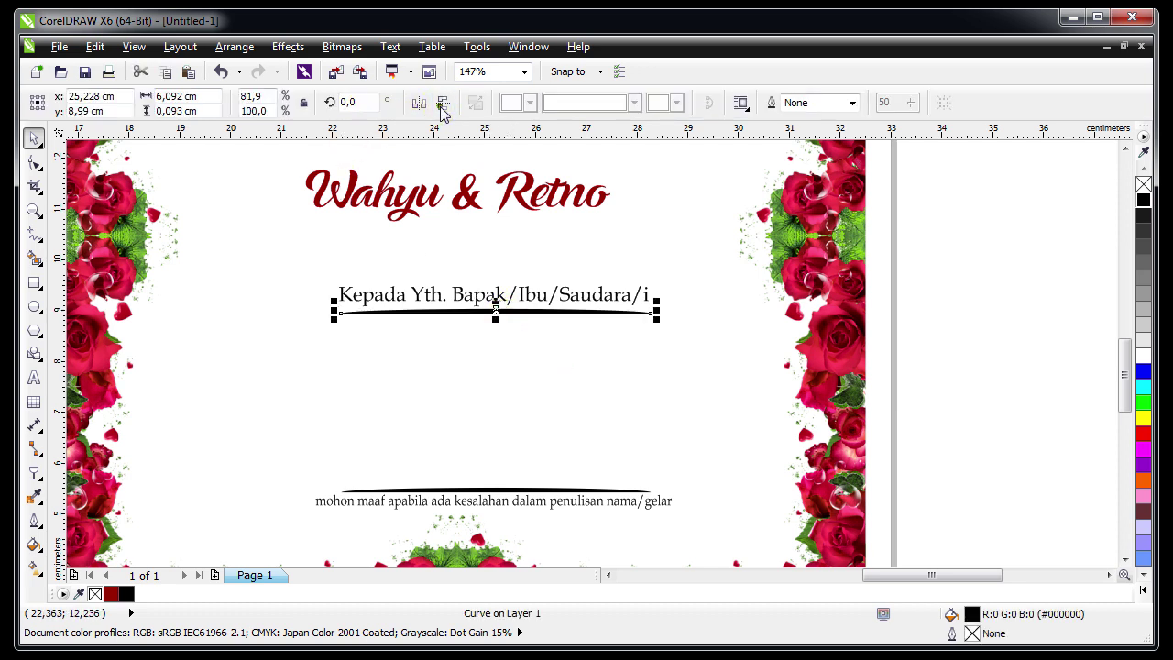
click(513, 484)
click(518, 491)
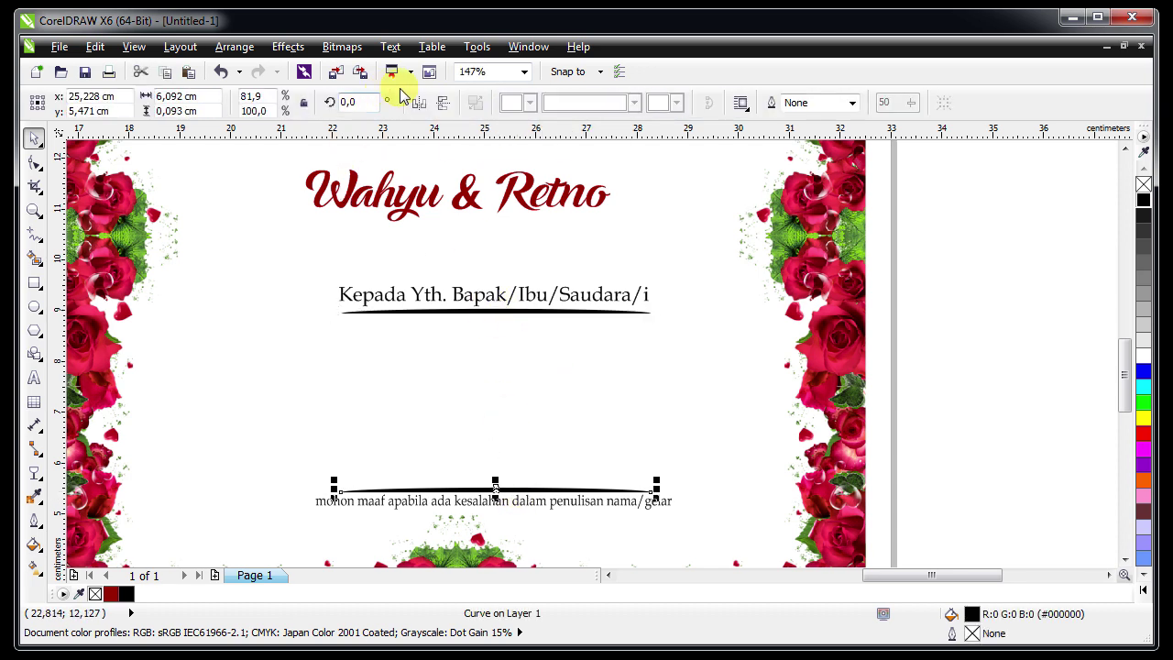
click(442, 103)
click(505, 381)
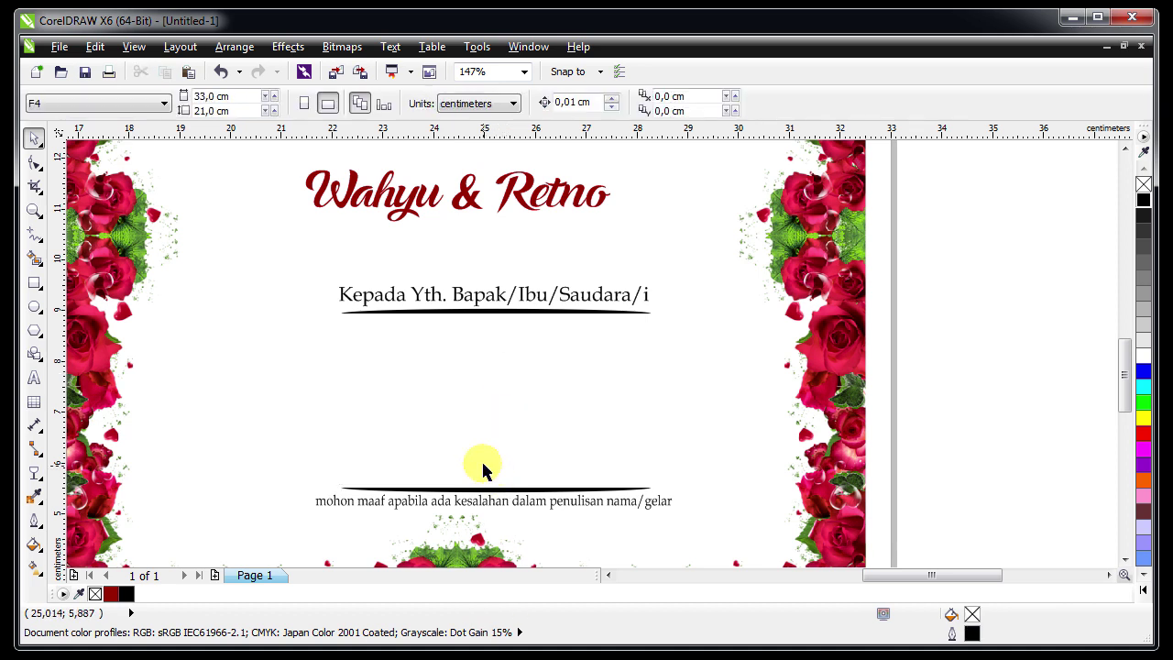
Recolour both swashes grey #666666 and widen them slightly
click(482, 314)
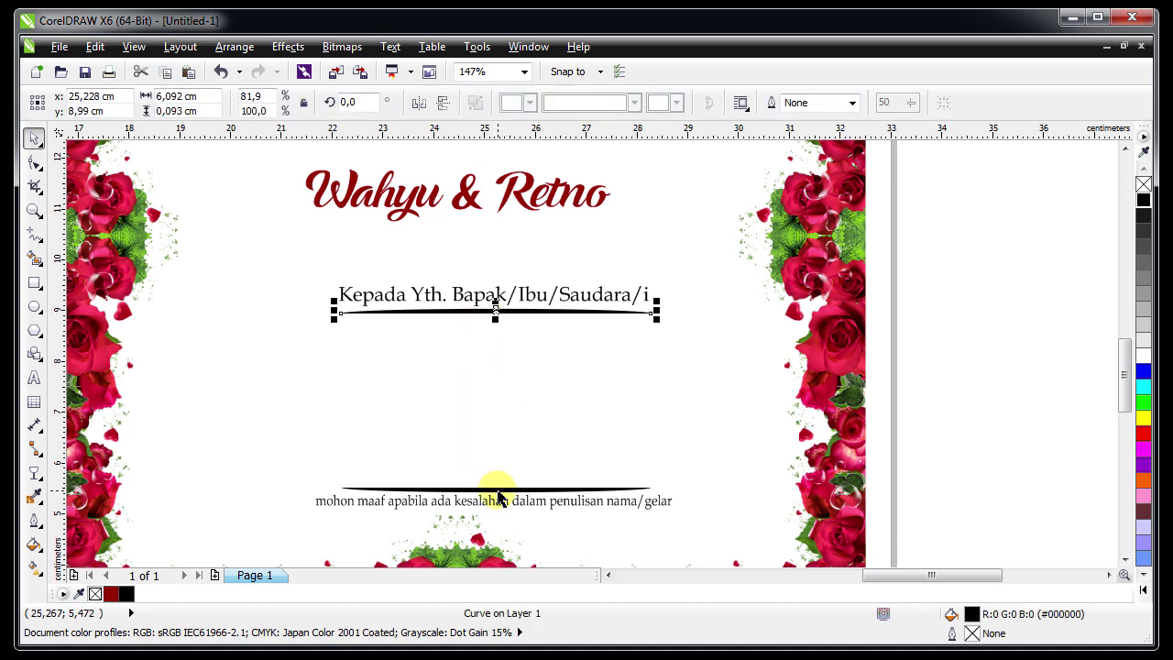
shift+click(498, 492)
click(1144, 262)
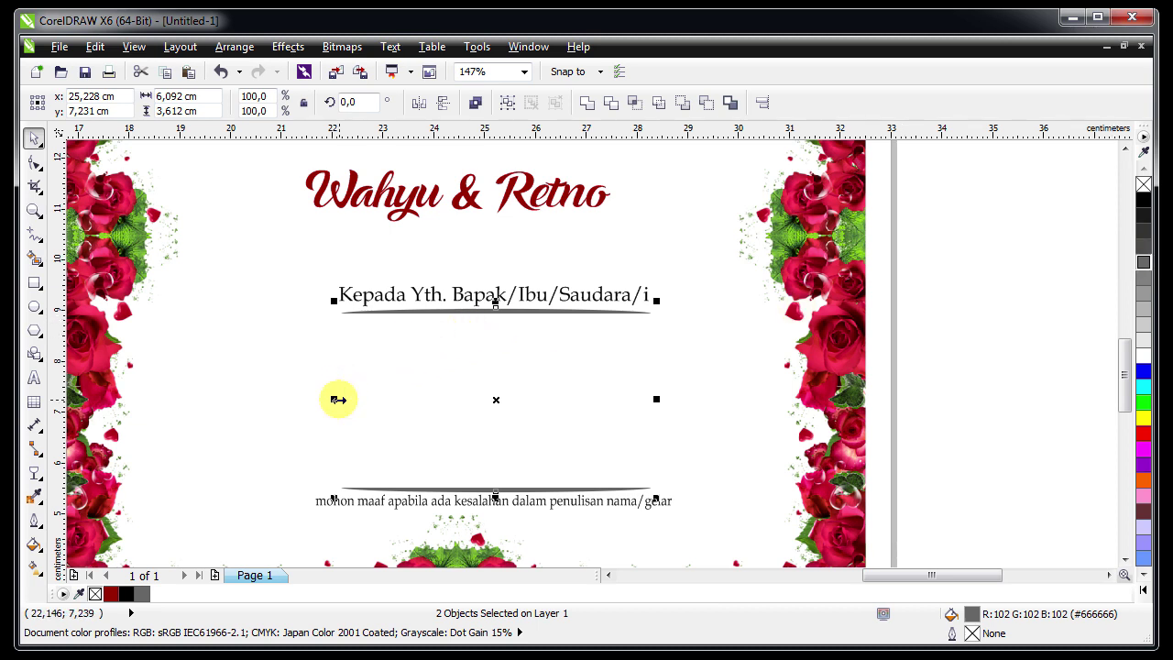
drag(338, 400, 331, 398)
click(914, 359)
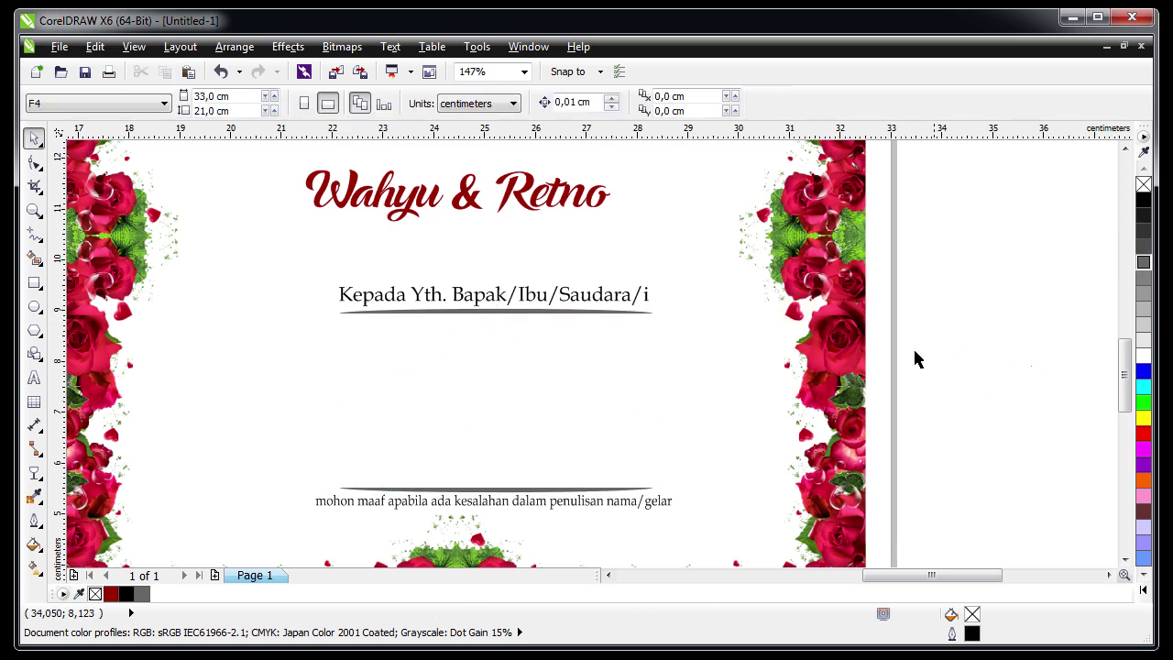
Centre the invitation text group horizontally on the right rose frame
drag(981, 241, 246, 529)
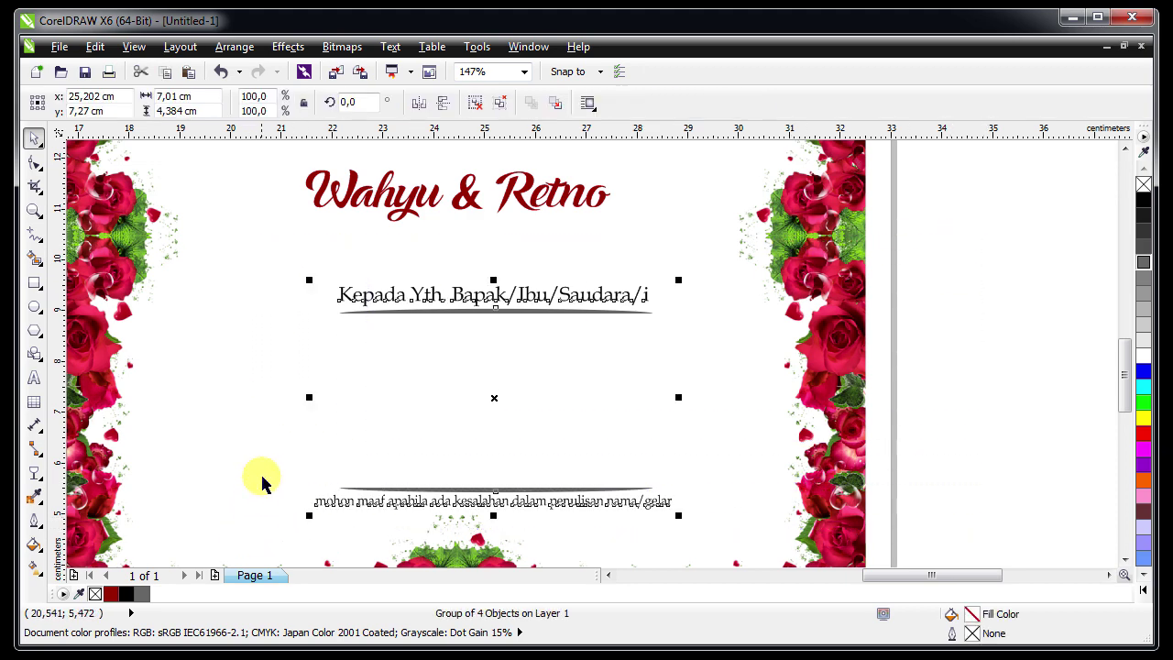
shift+click(274, 387)
key(c)
key(Escape)
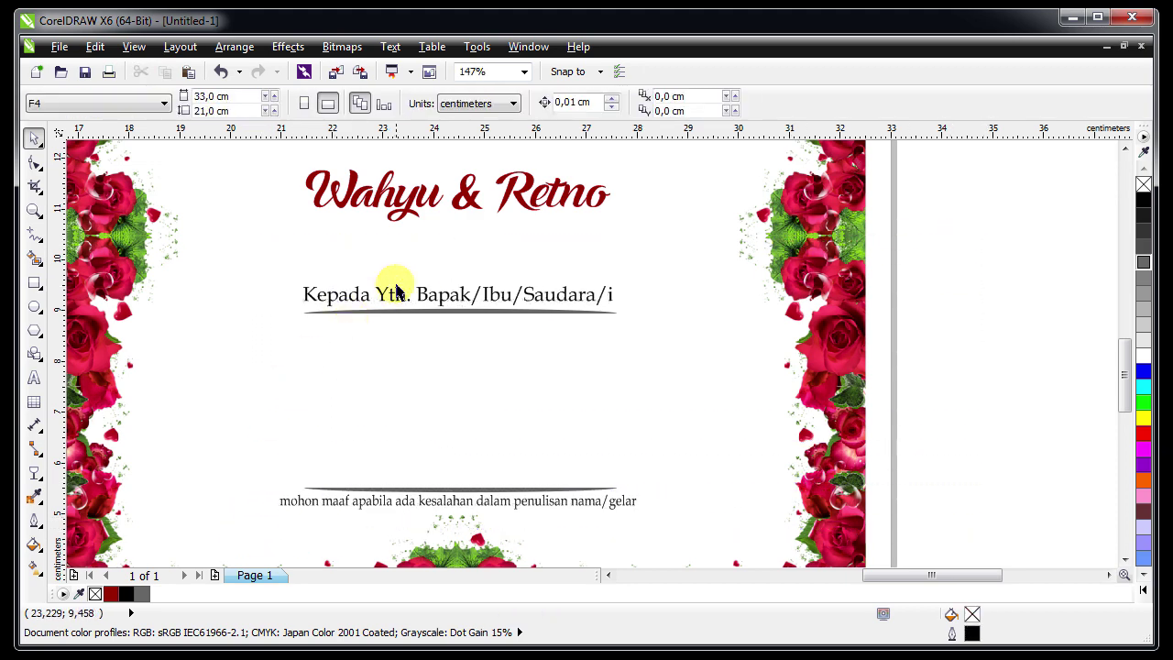
Zoom out to review the two-panel design, checking the frame and the Wahyu & Retno names
key(F3)
click(780, 337)
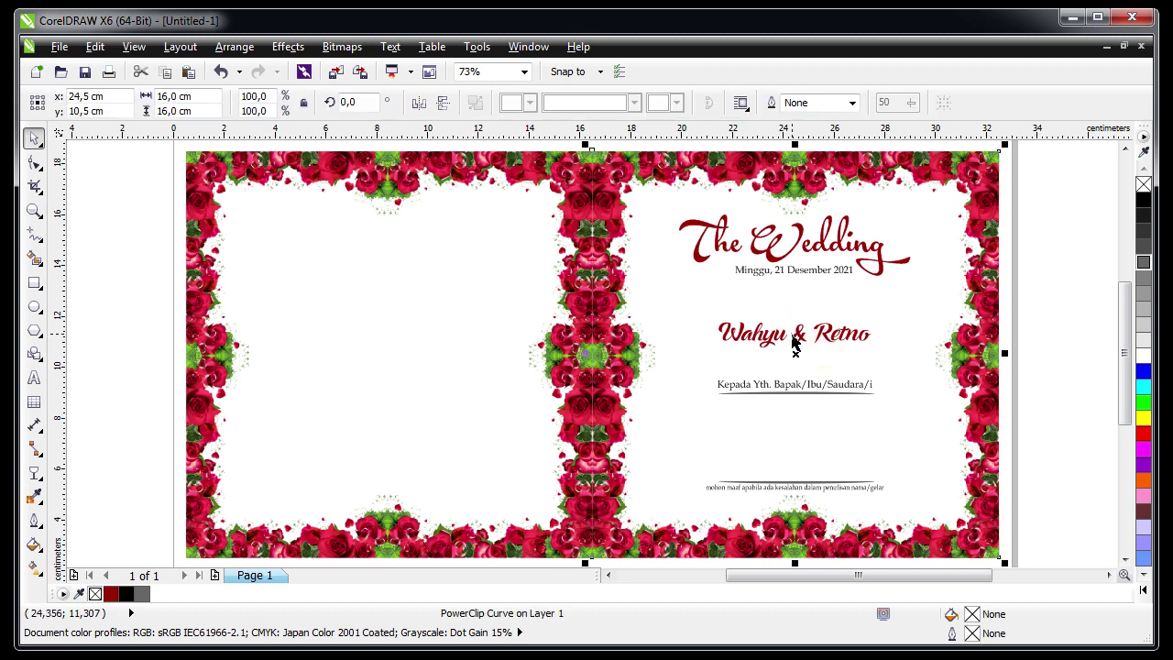
click(841, 335)
key(Escape)
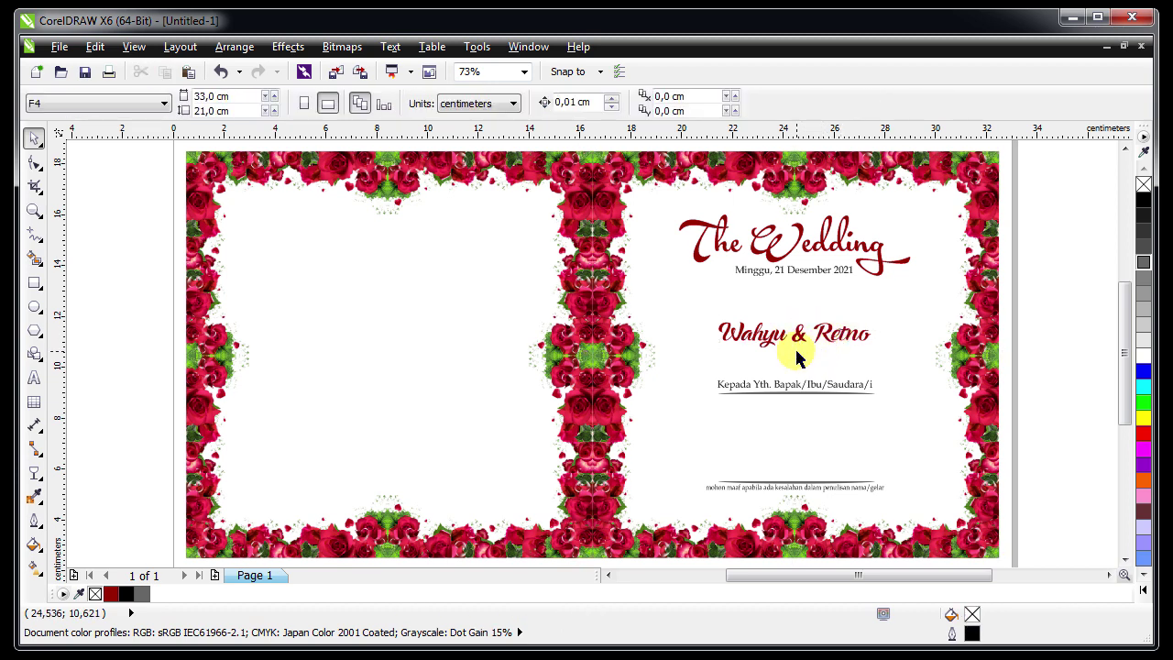
key(z)
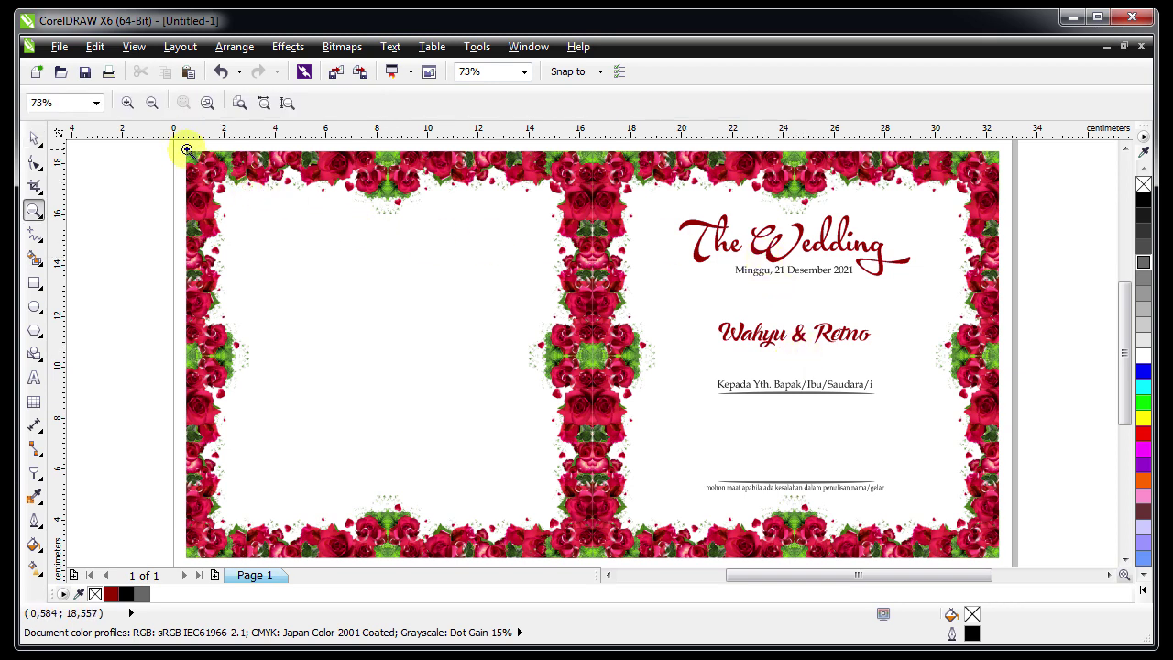
key(Escape)
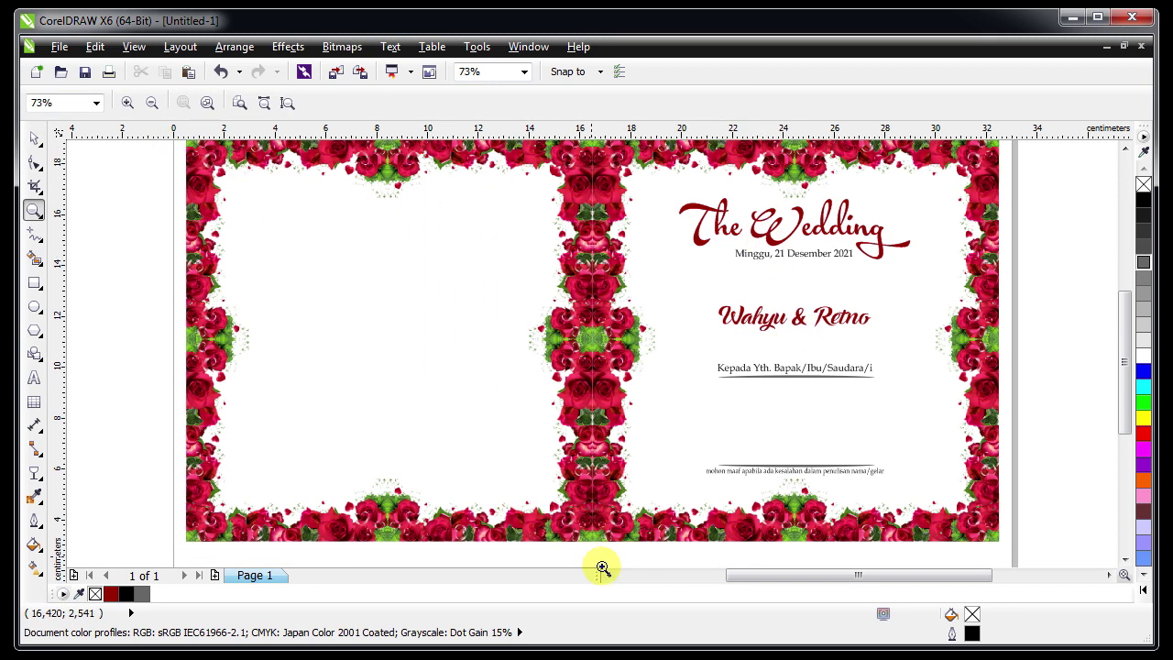
scroll(293, 191, down, 1)
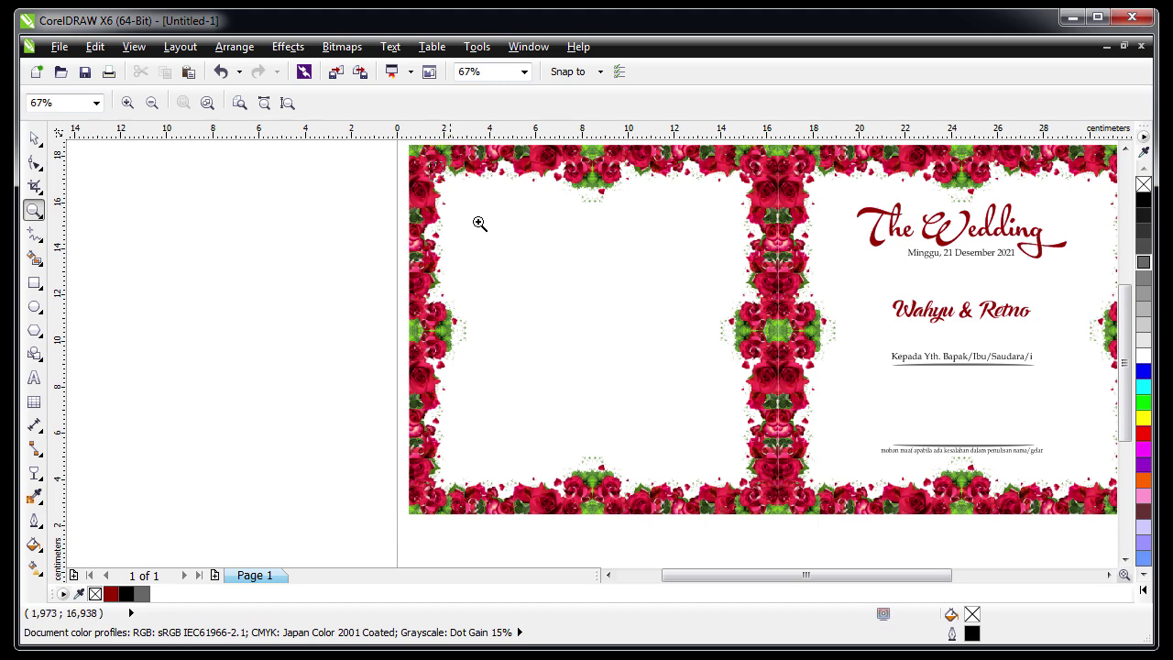
scroll(772, 472, up, 1)
click(34, 137)
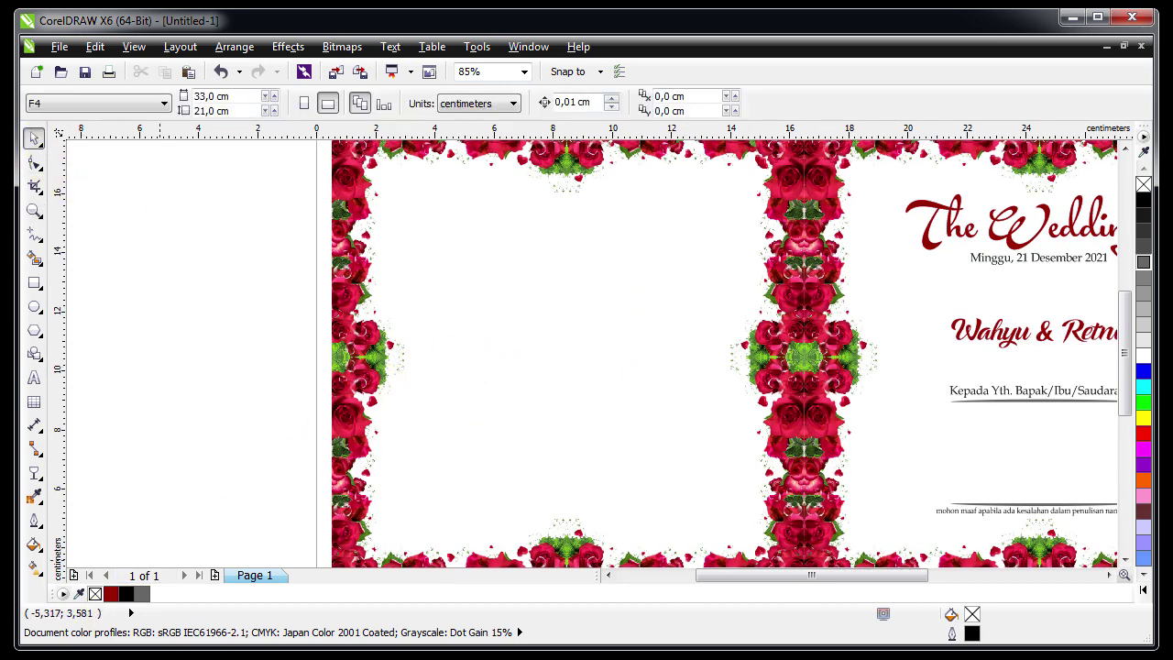
Import the pinkpurple image and scale it to about 48.9% in the left panel
key(ctrl+i)
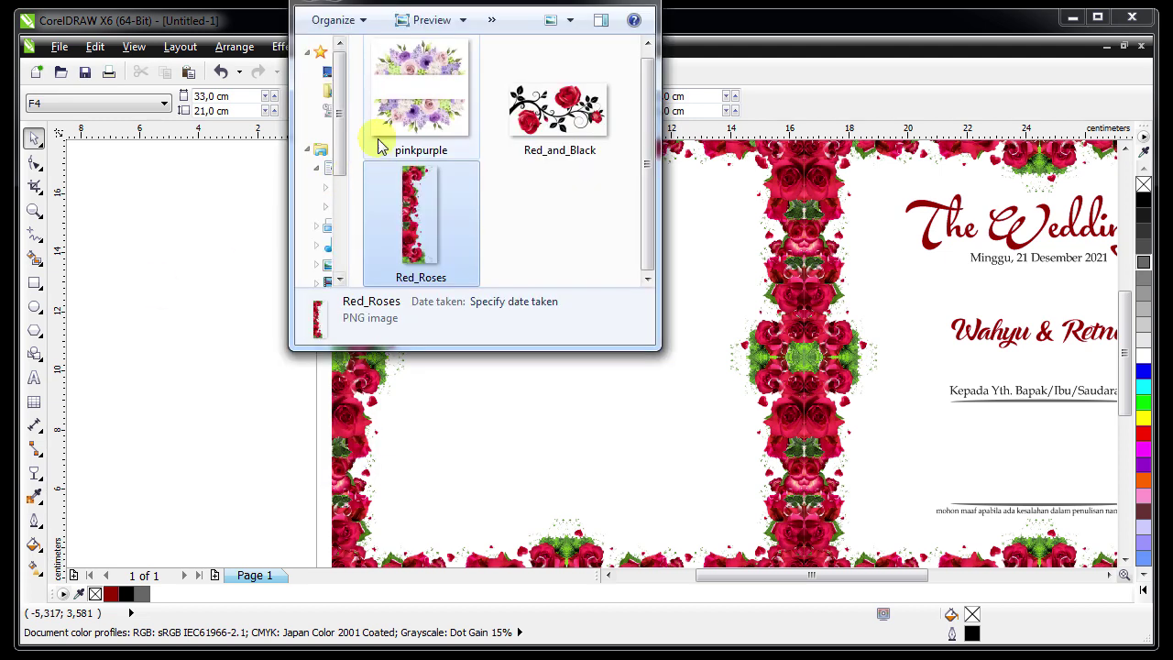
click(399, 108)
drag(412, 83, 550, 389)
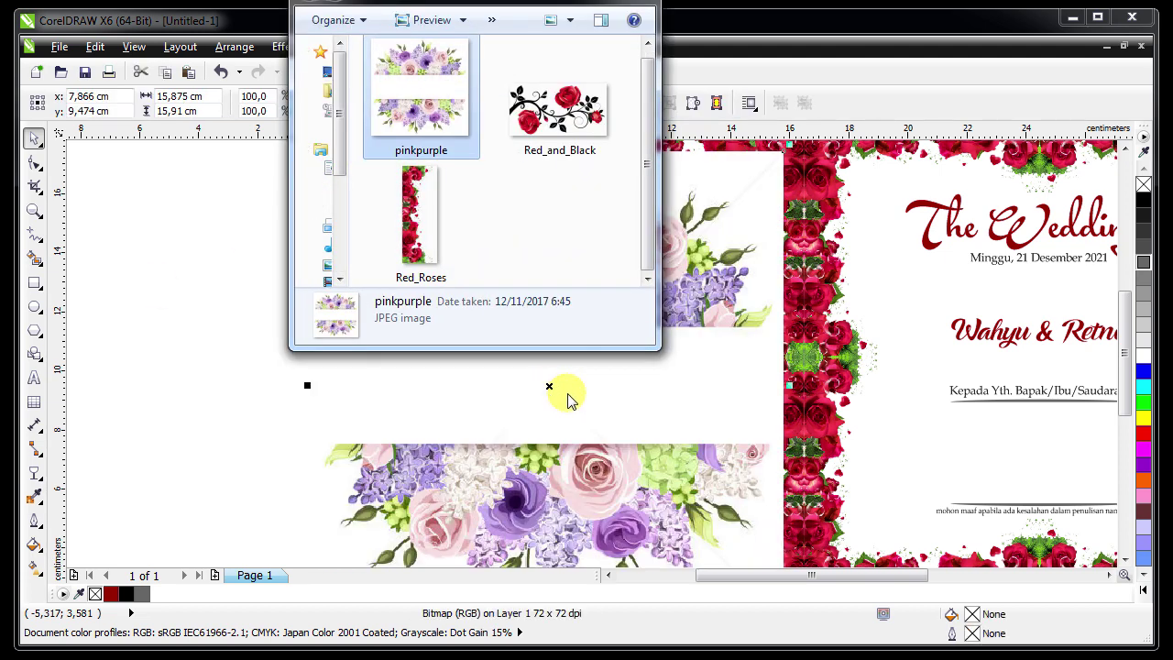
scroll(467, 225, down, 2)
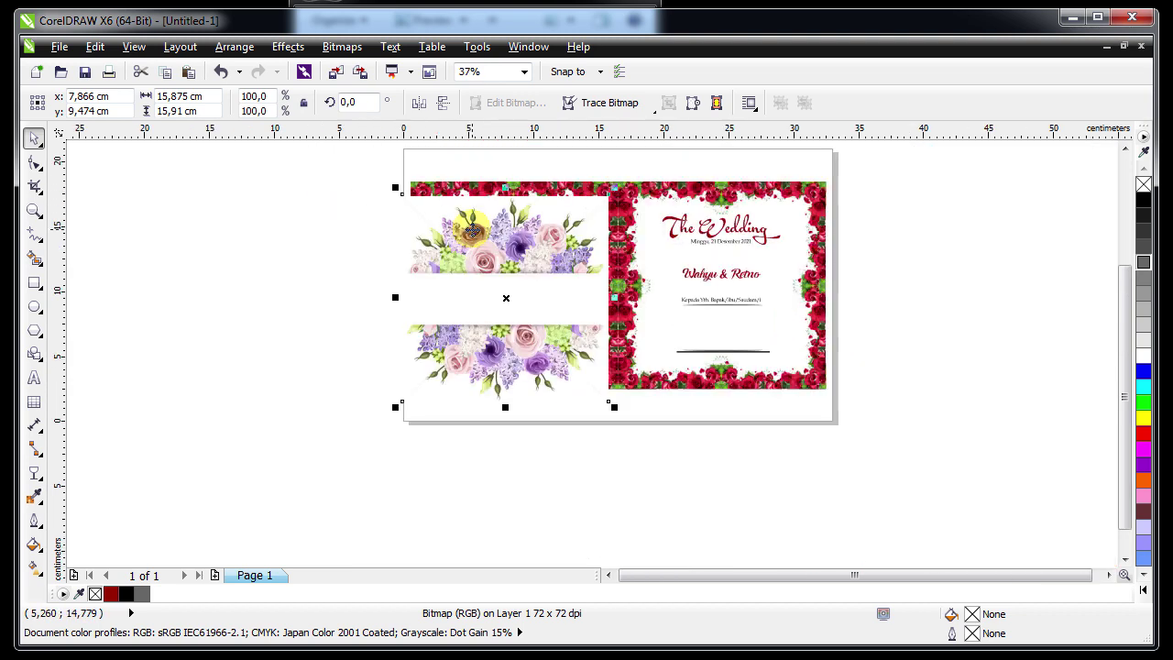
drag(394, 189, 440, 241)
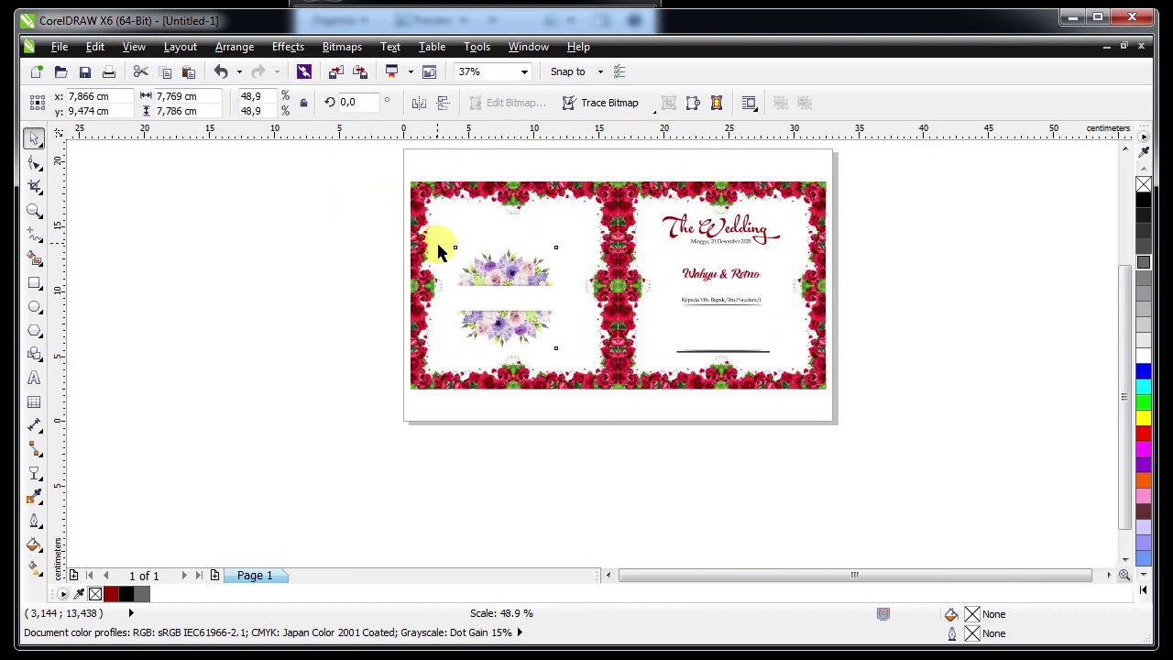
drag(523, 288, 520, 254)
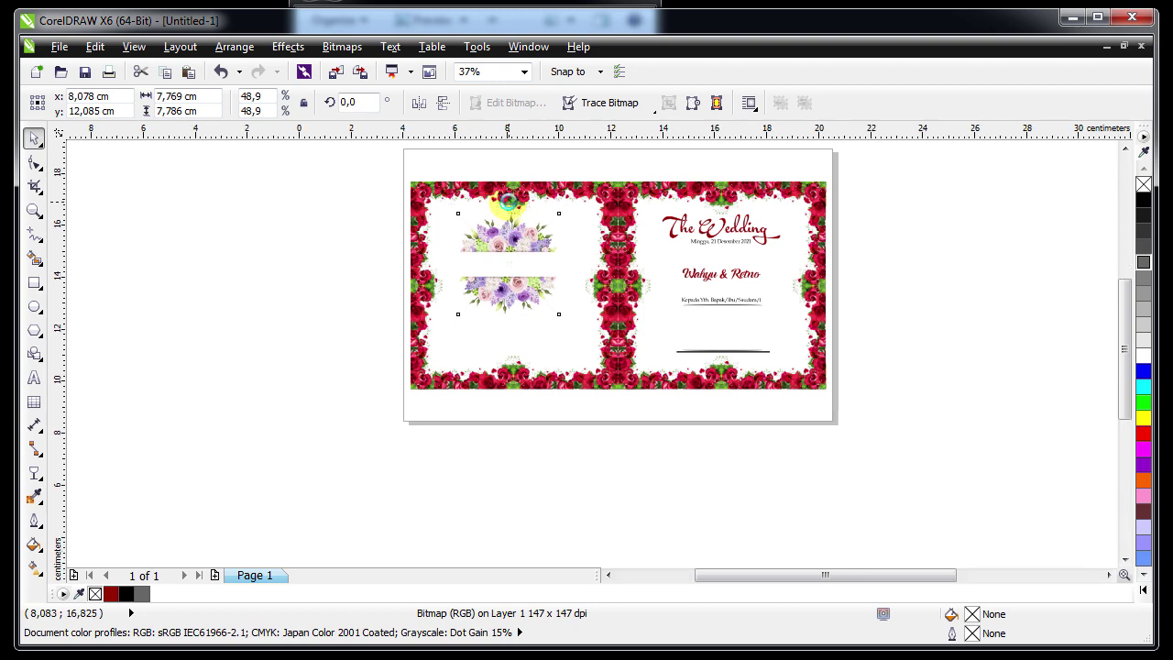
scroll(507, 202, up, 2)
Centre the flower image on the left rose frame
shift+click(474, 171)
key(c)
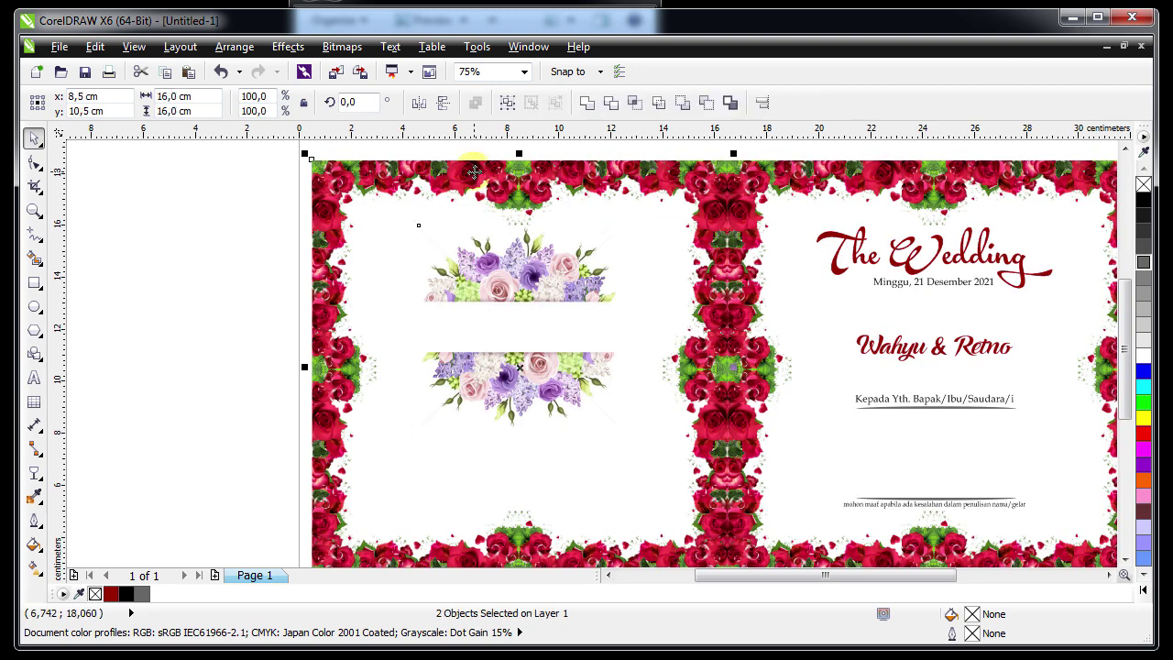
key(Escape)
click(494, 312)
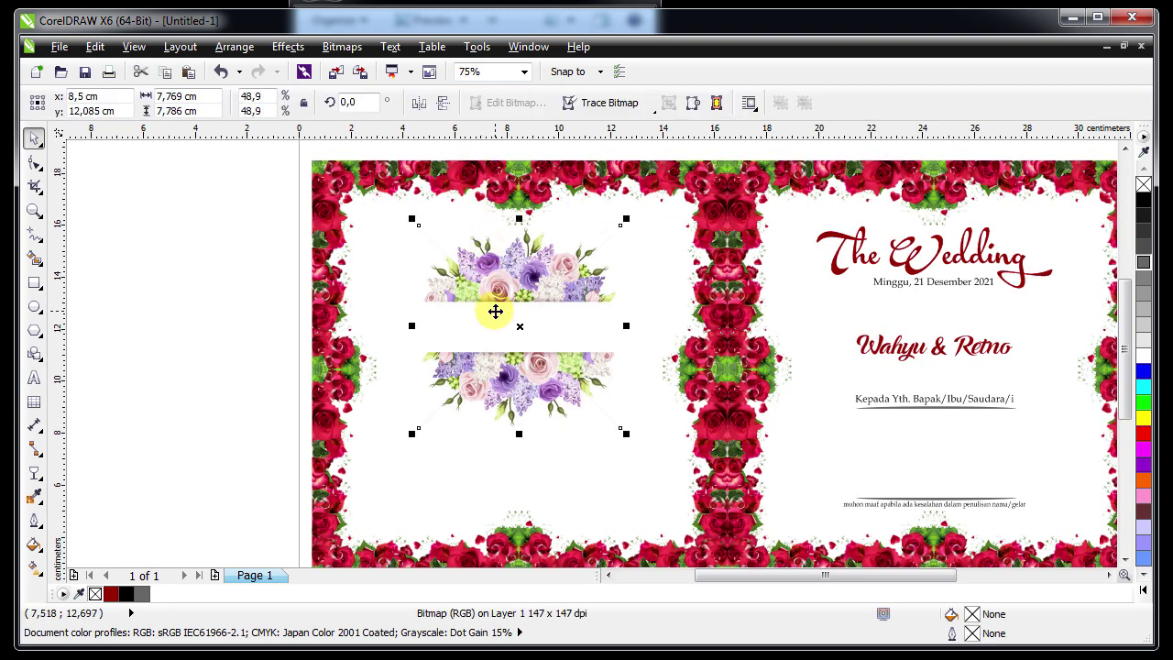
click(227, 366)
Zoom in to inspect the left panel and the Wahyu & Retno names
key(z)
drag(286, 224, 786, 534)
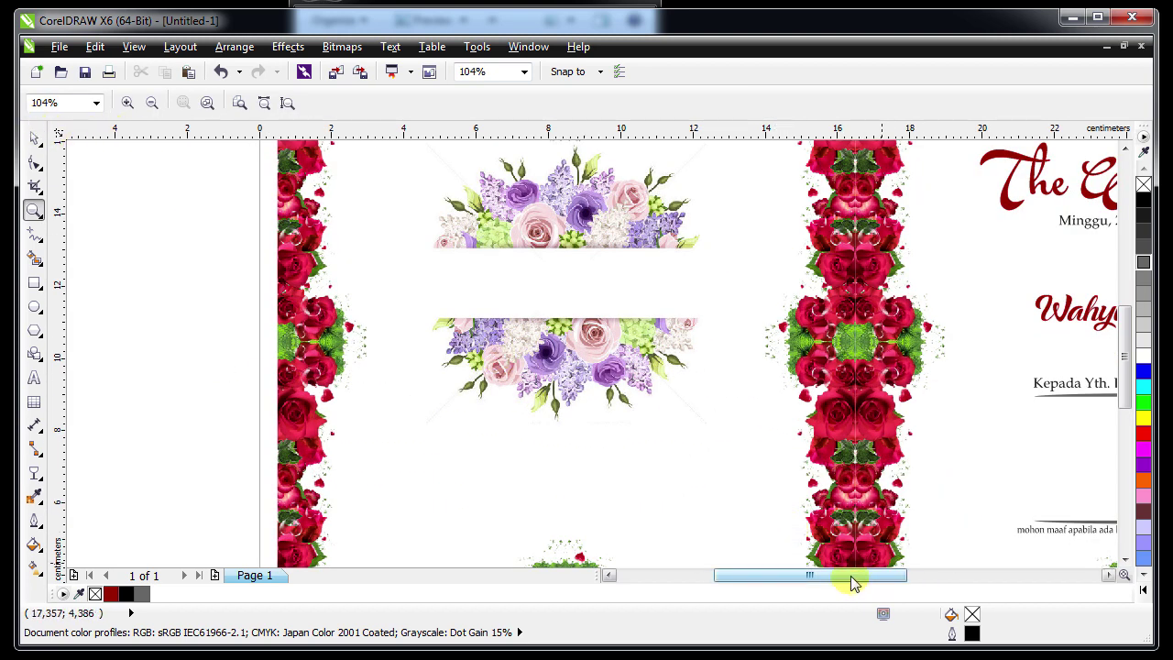
drag(851, 575, 890, 576)
click(939, 316)
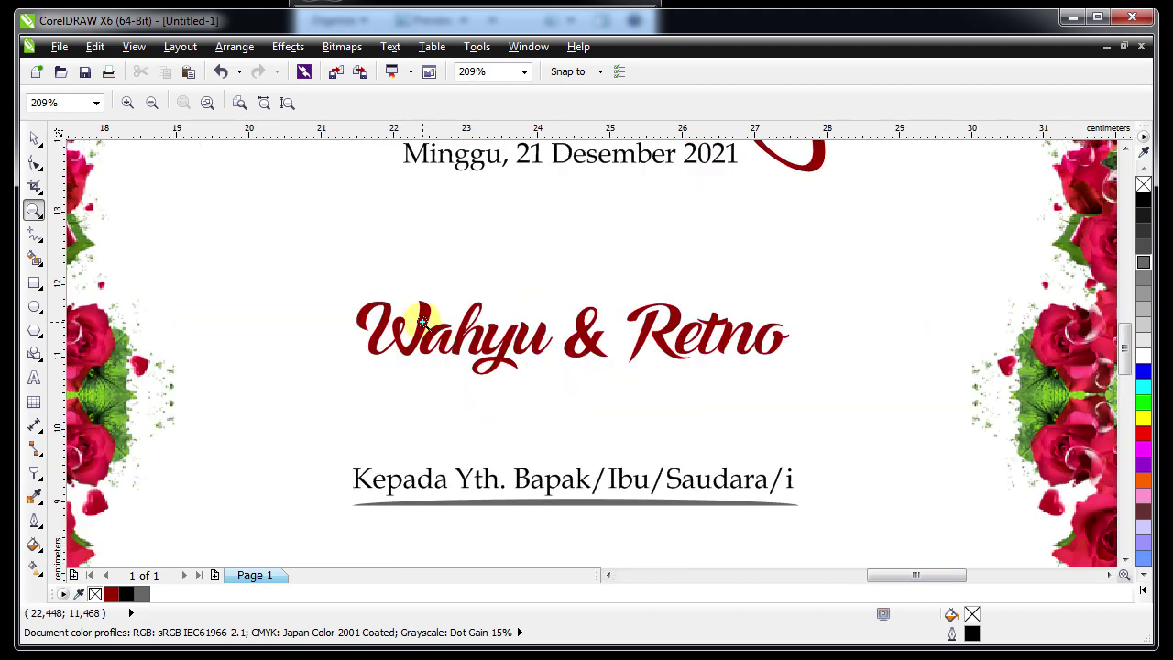
key(F4)
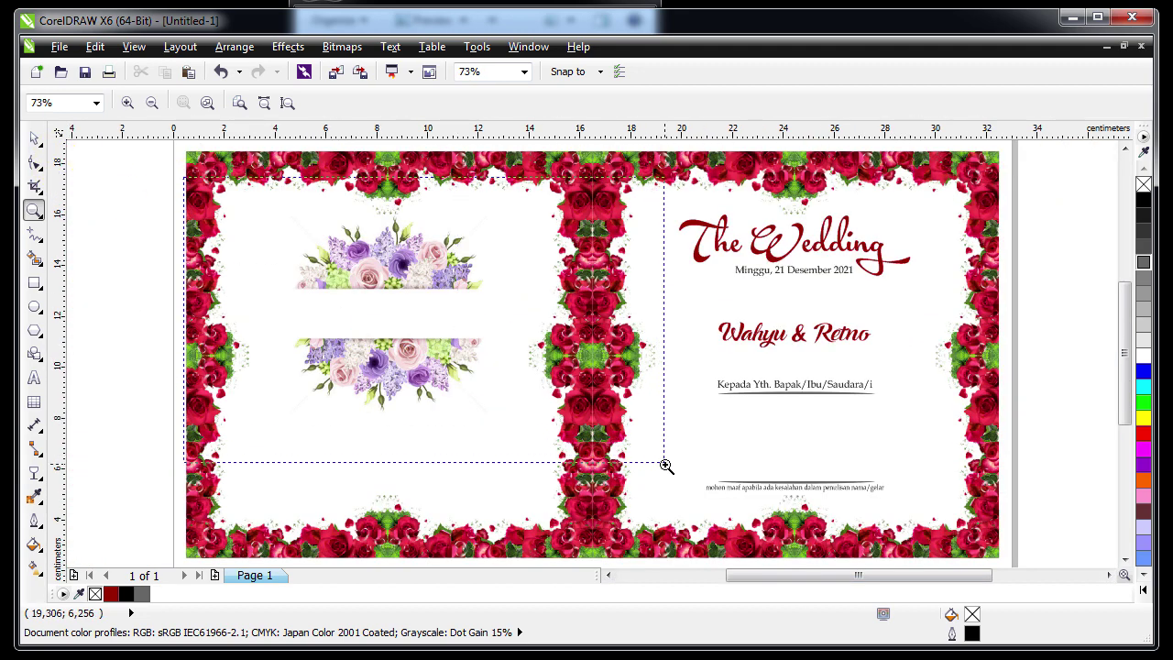
drag(666, 466, 769, 476)
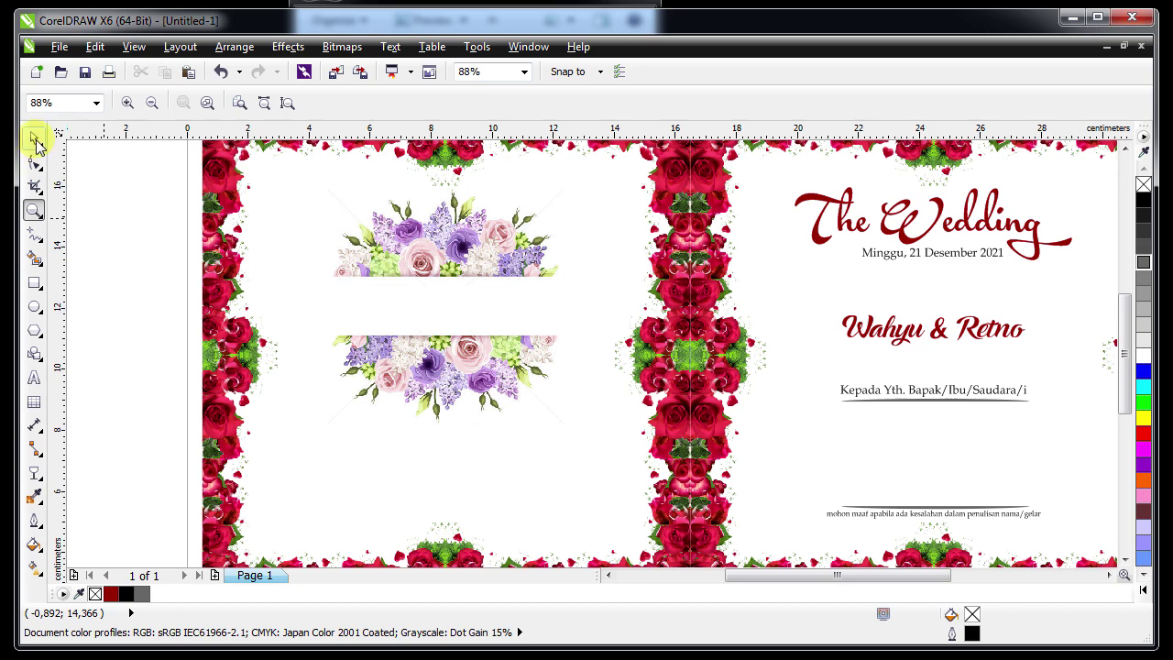
Copy the Wahyu & Retno names onto the flower image's white band and enlarge them slightly
click(35, 140)
click(912, 331)
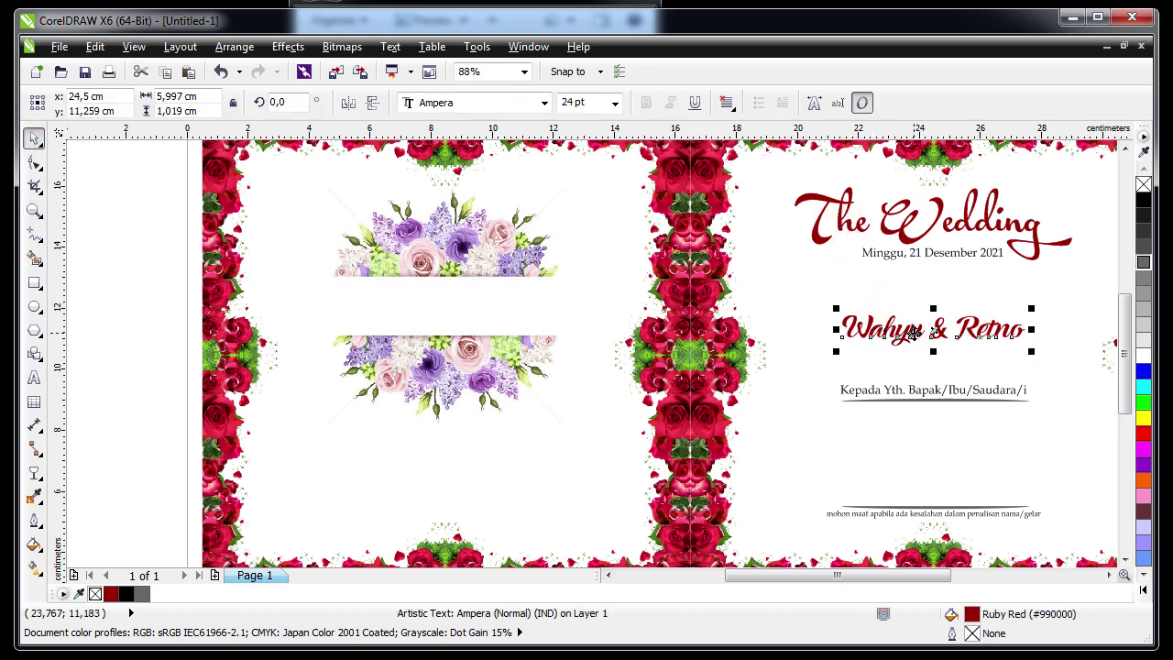
drag(913, 332, 430, 312)
shift+click(419, 303)
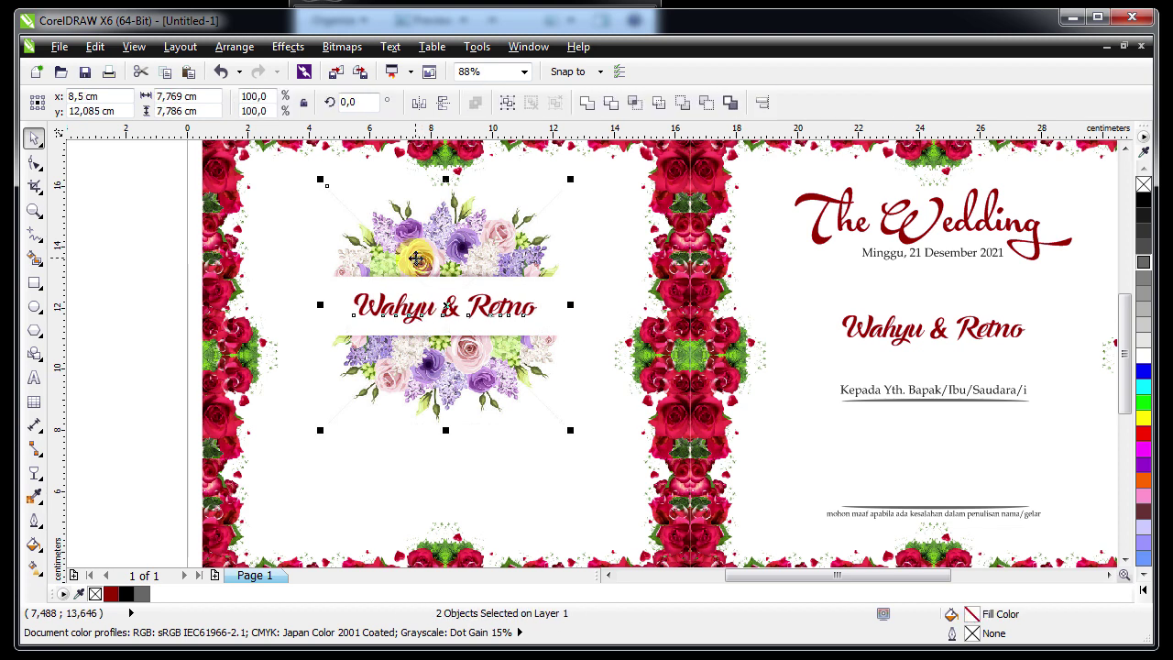
key(Escape)
click(407, 309)
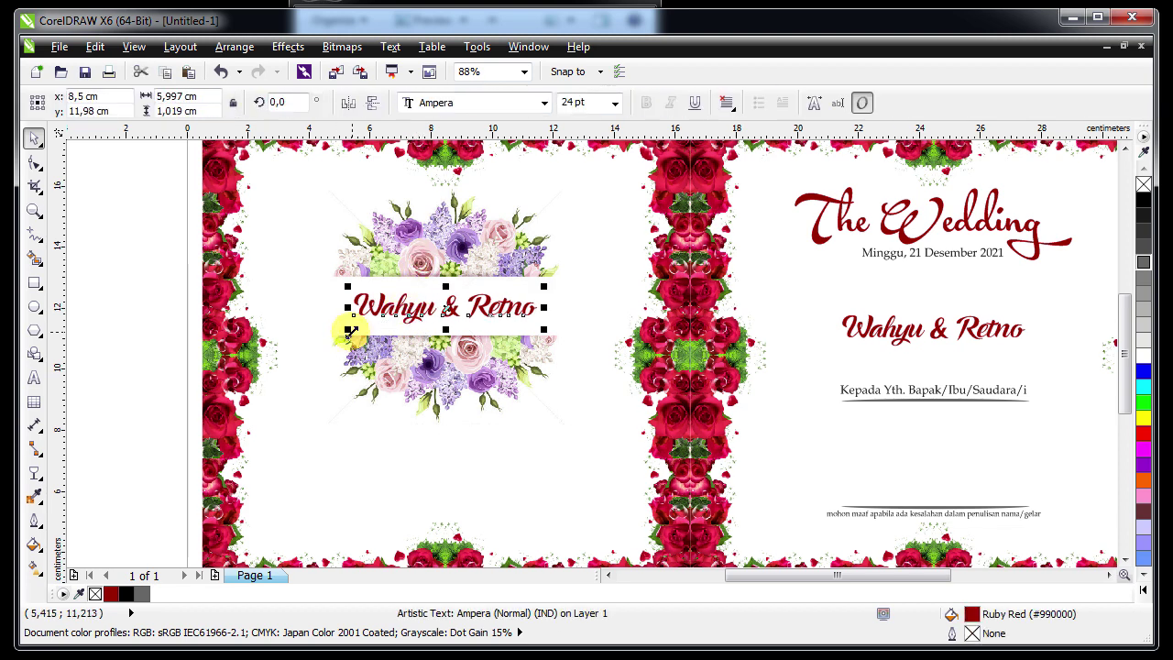
drag(350, 332, 343, 335)
key(Escape)
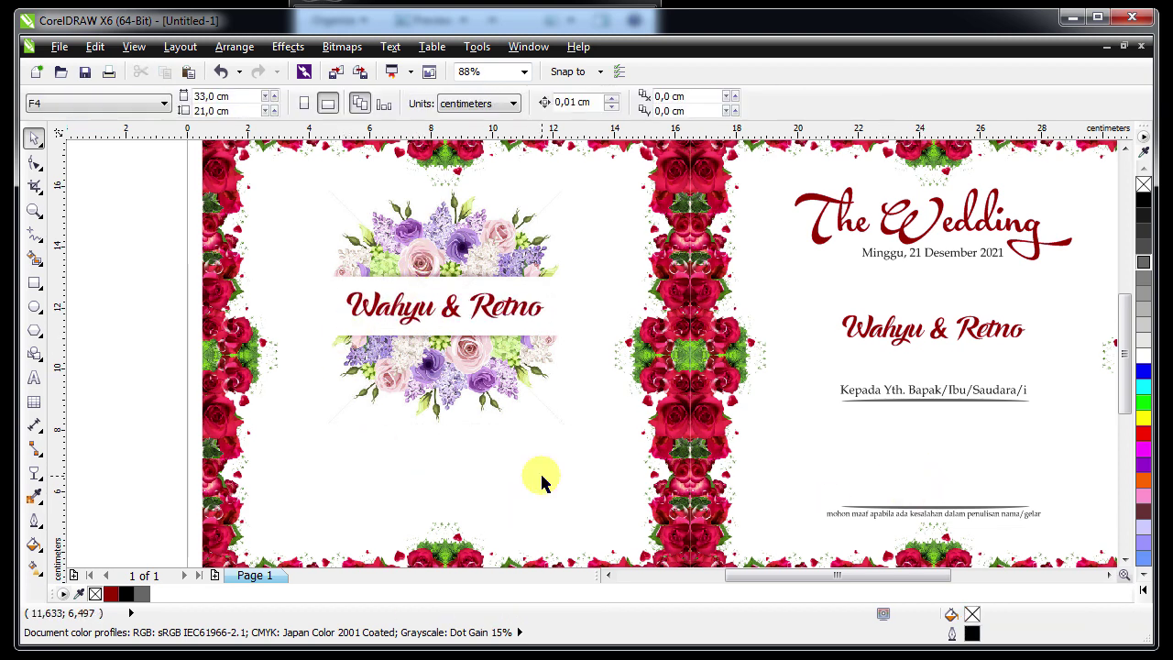
key(z)
drag(555, 551, 681, 532)
click(33, 139)
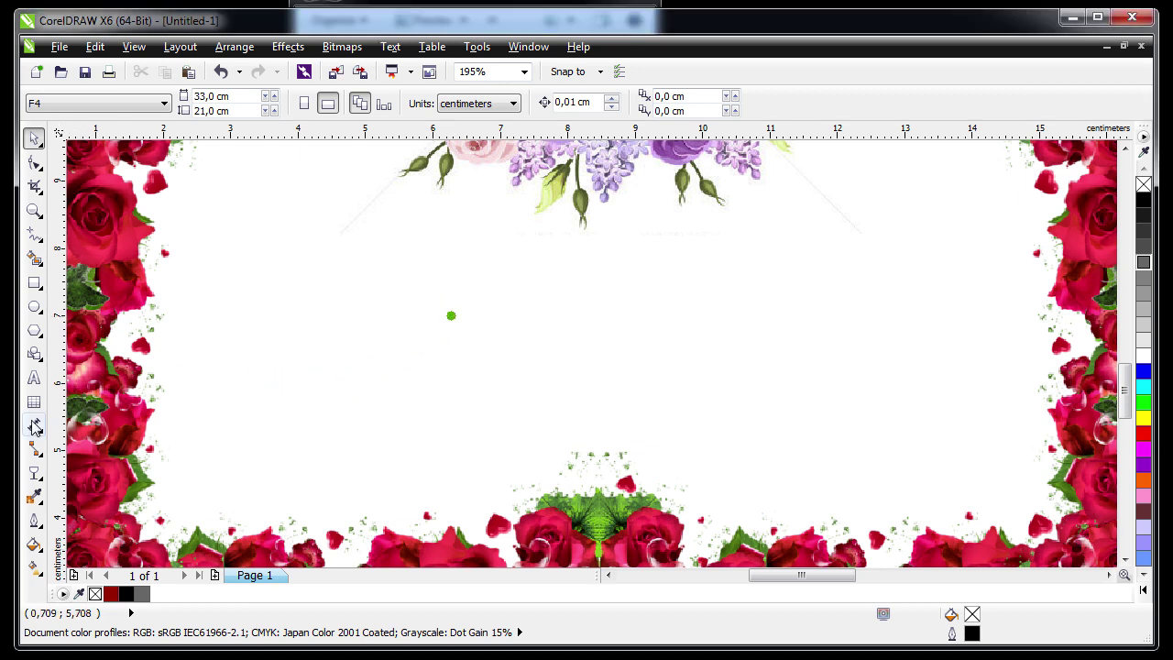
Paste the Qur'an verse into a new paragraph text frame and centre-align it
click(34, 382)
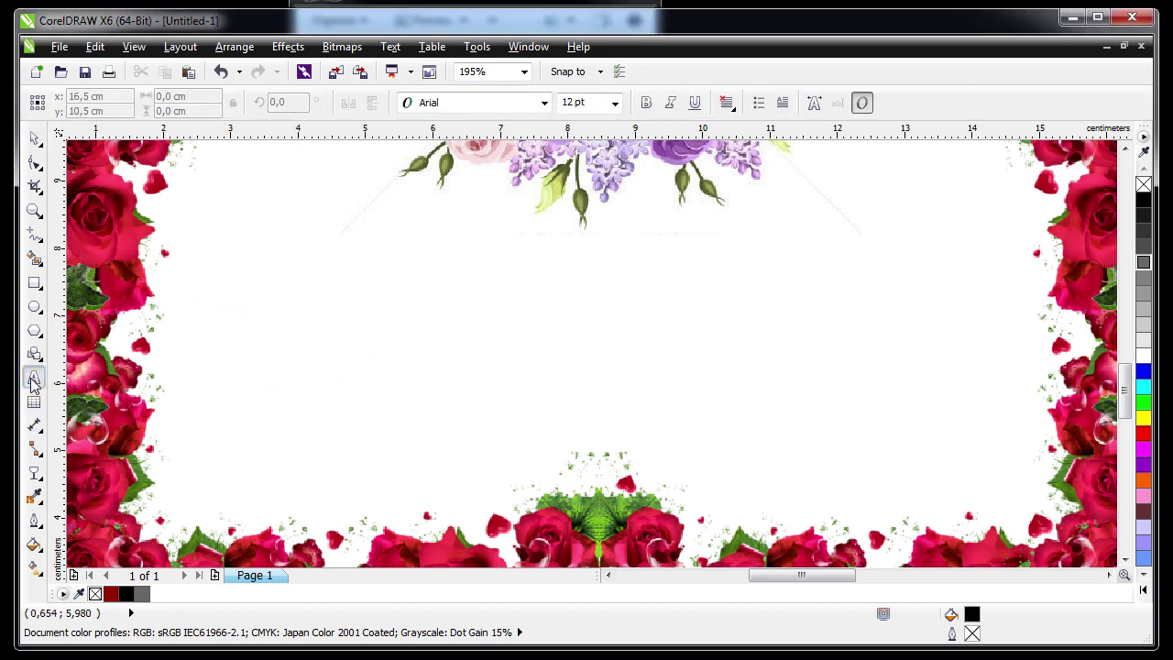
drag(203, 262, 1027, 497)
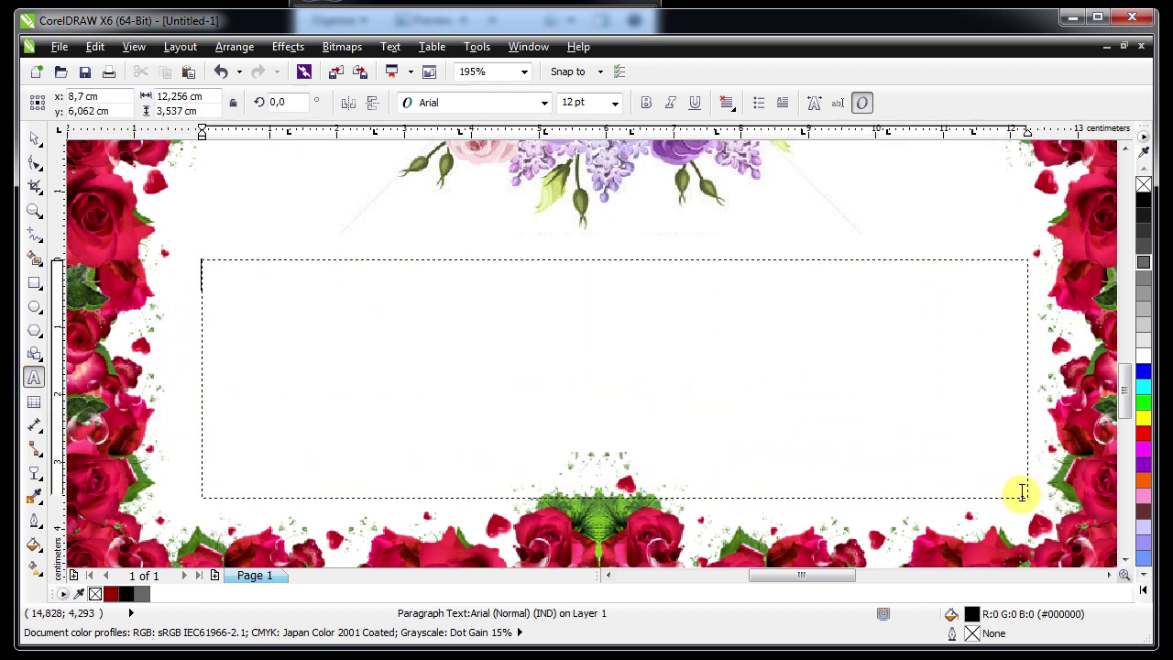
key(ctrl+v)
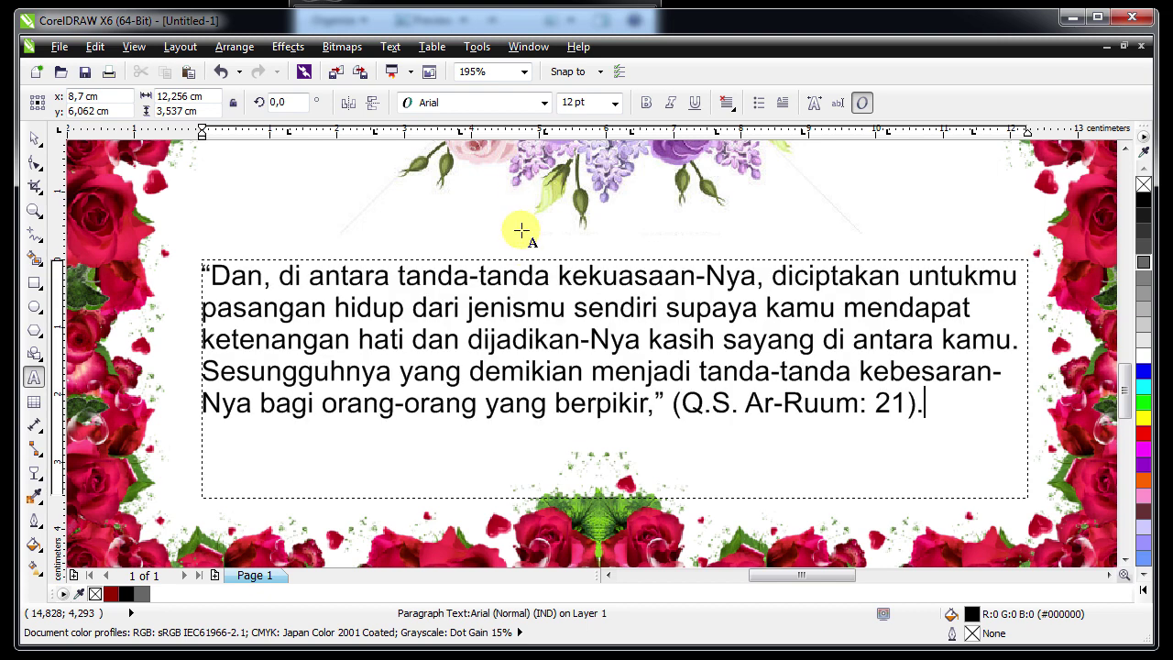
key(ctrl+a)
click(726, 103)
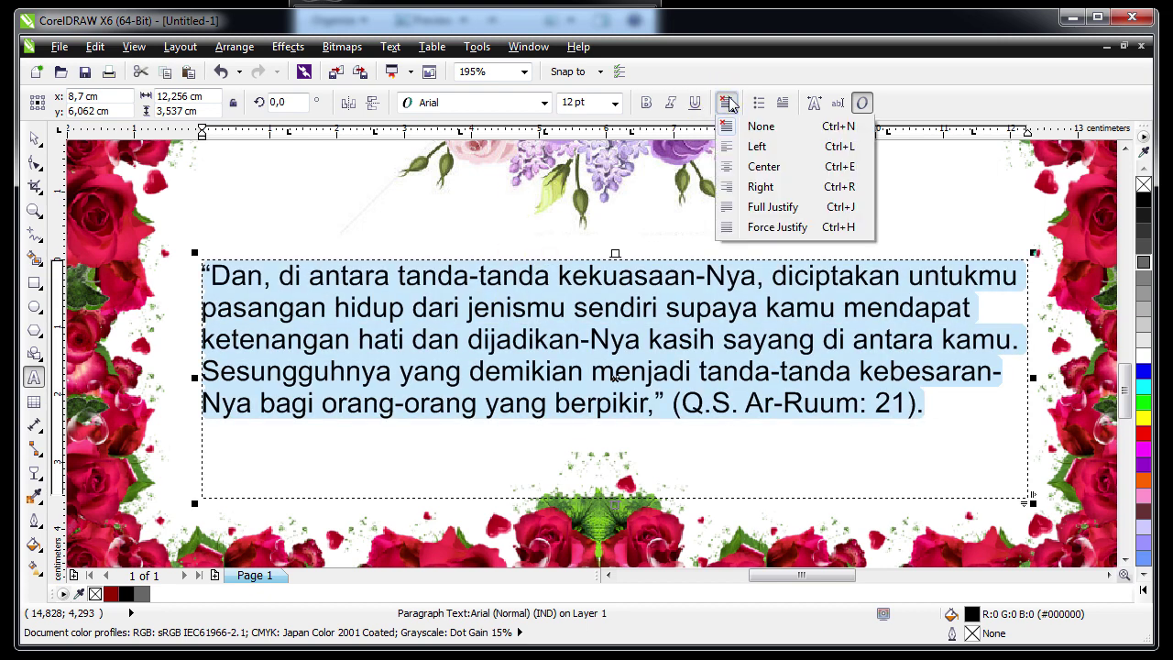
click(759, 166)
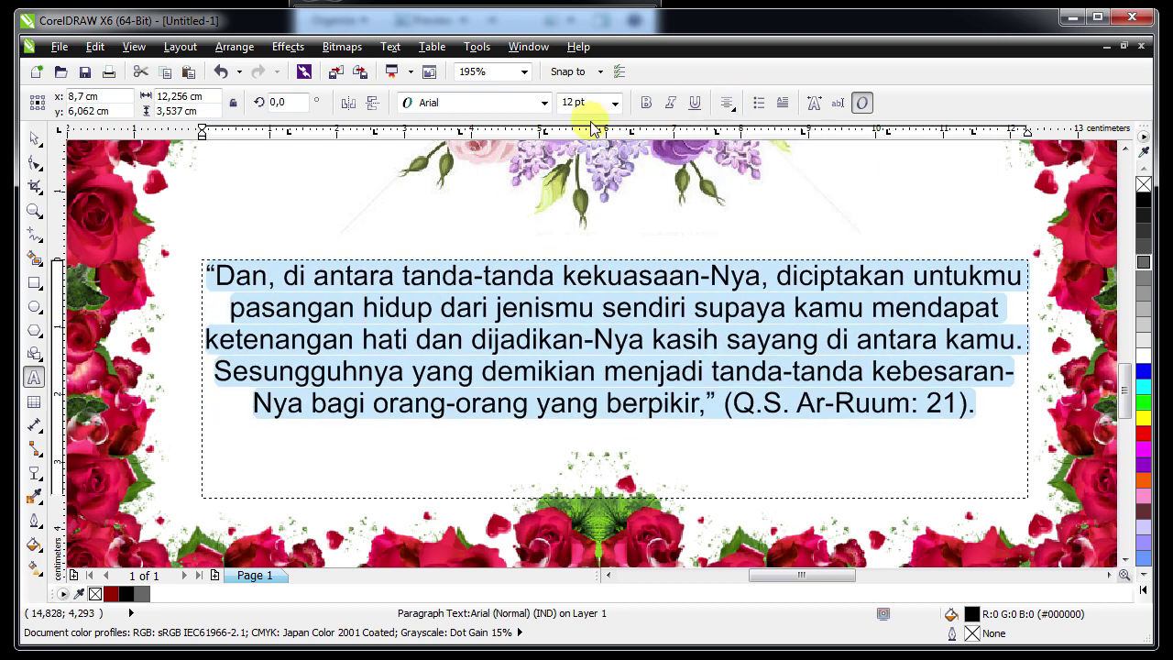
Format the verse as 11 pt Book Antiqua and colour it Ruby Red
click(544, 103)
click(586, 160)
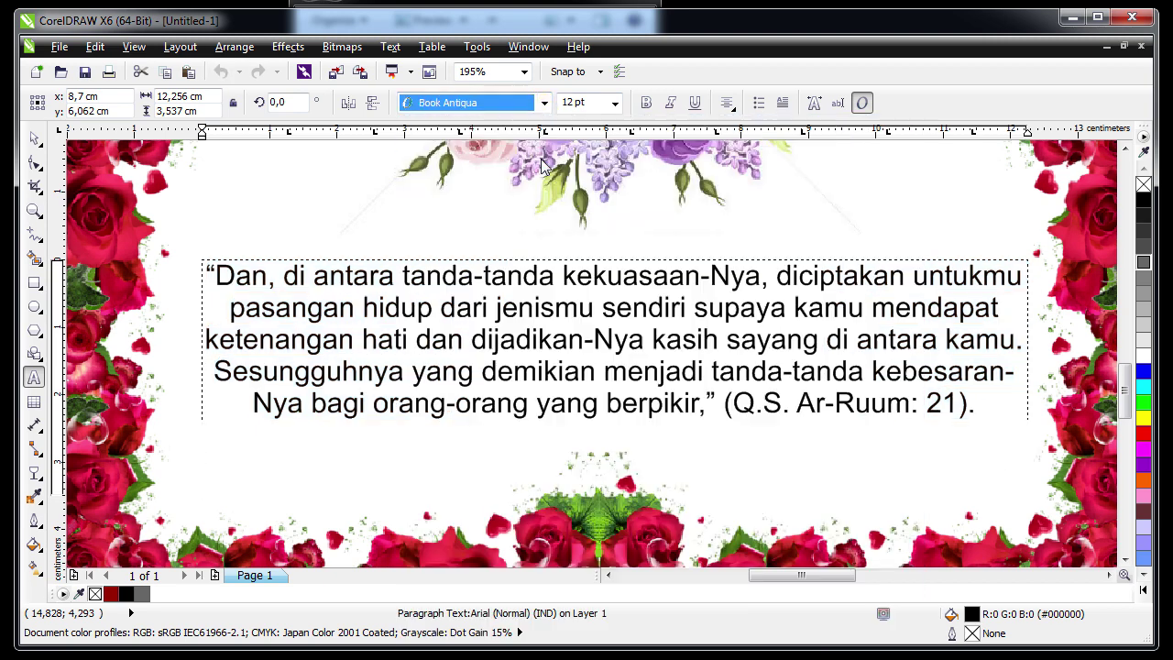
click(615, 103)
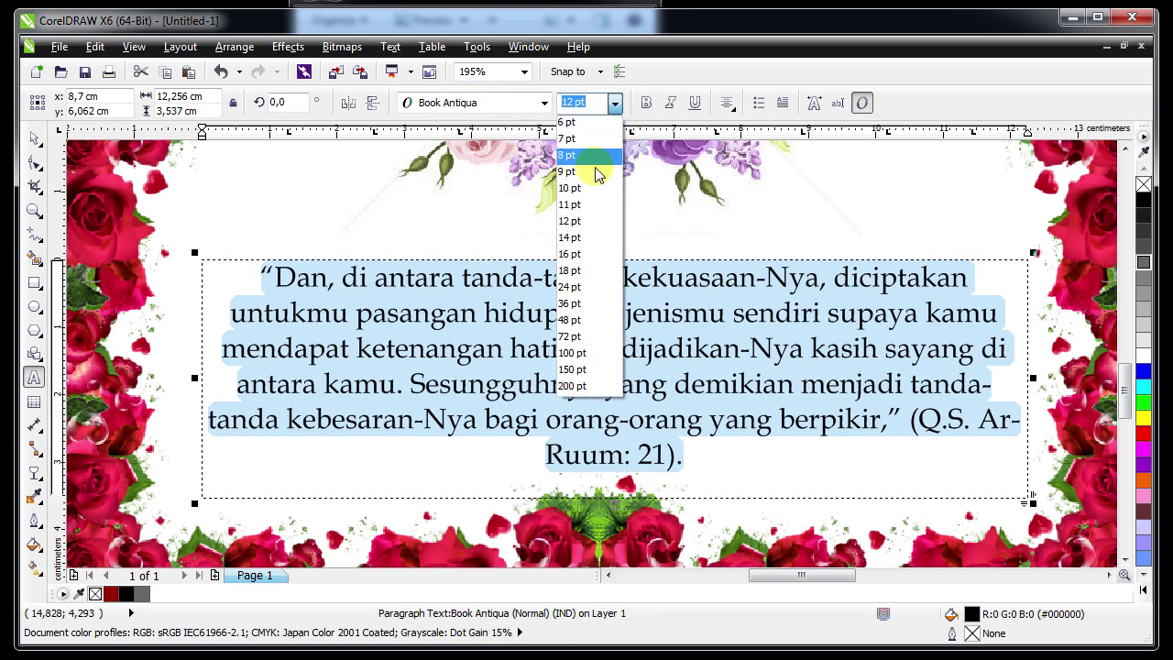
click(591, 205)
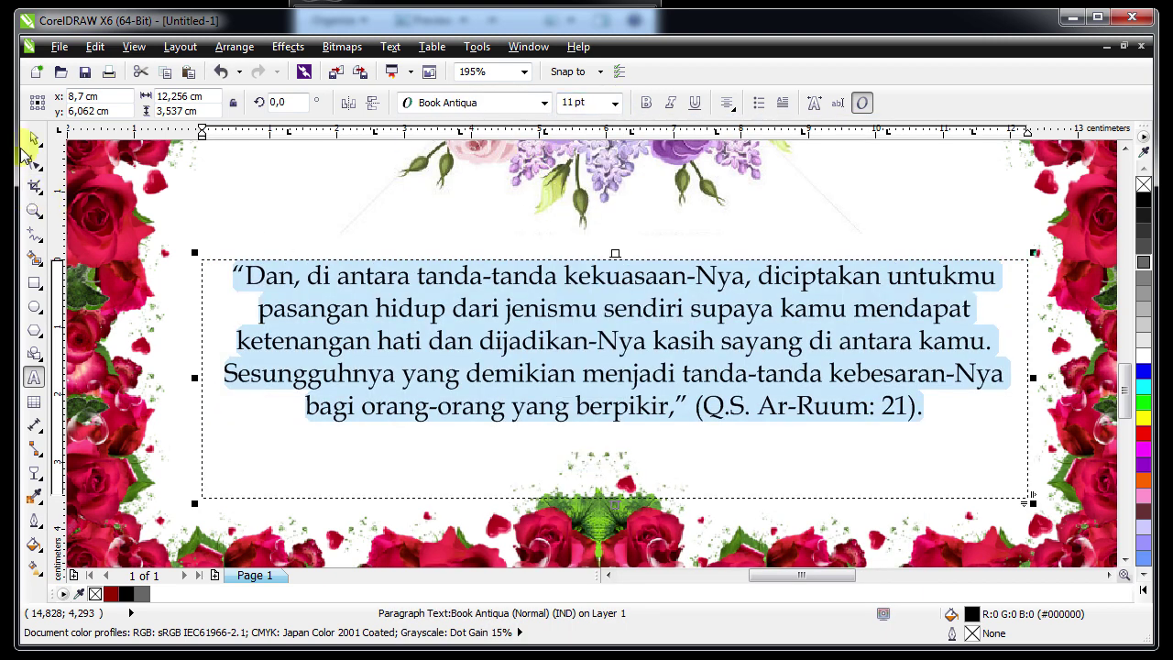
key(ctrl+space)
click(110, 593)
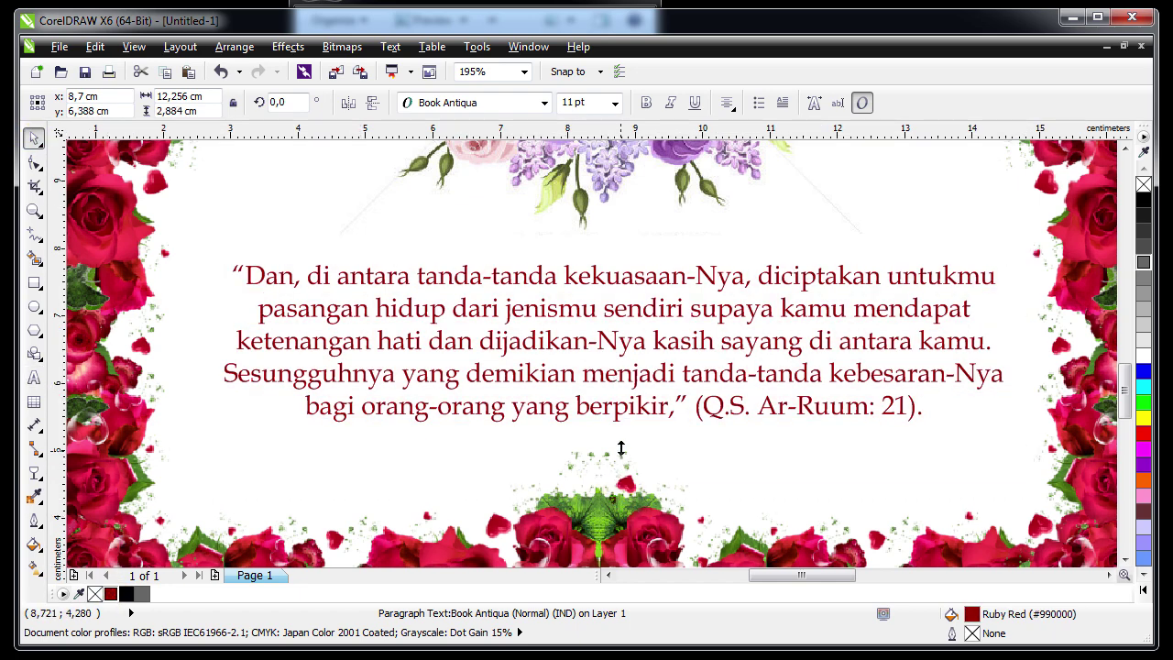
click(718, 471)
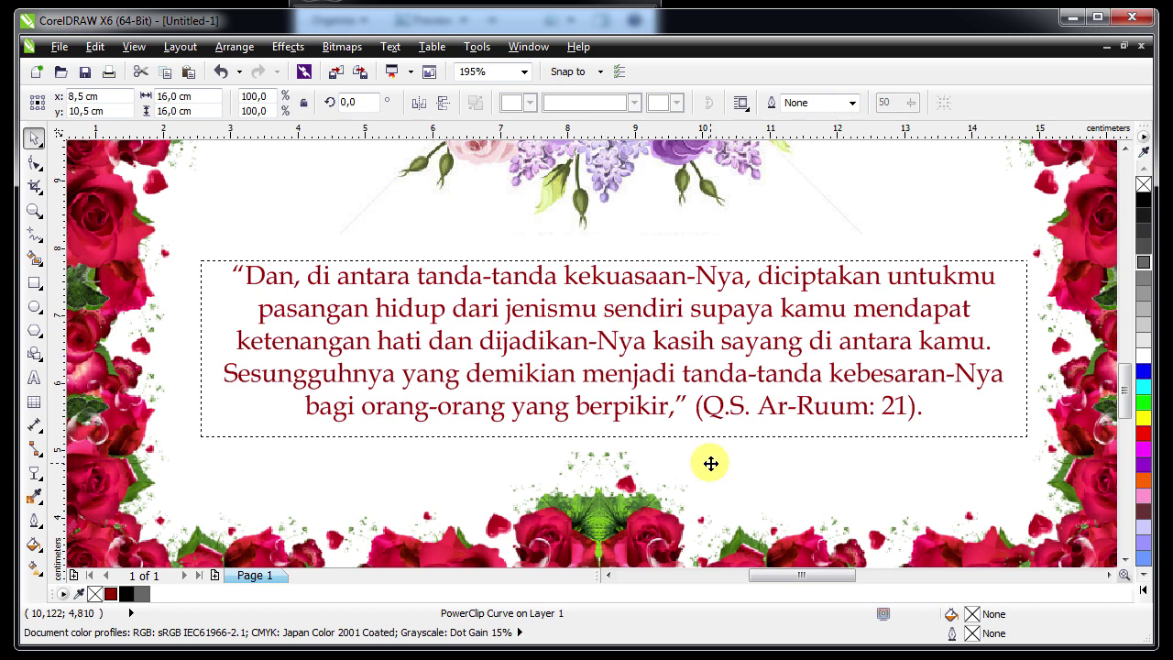
Shrink the quotation to 10 pt and narrow its frame to about 11.86 cm
key(shift+F4)
key(Escape)
click(375, 450)
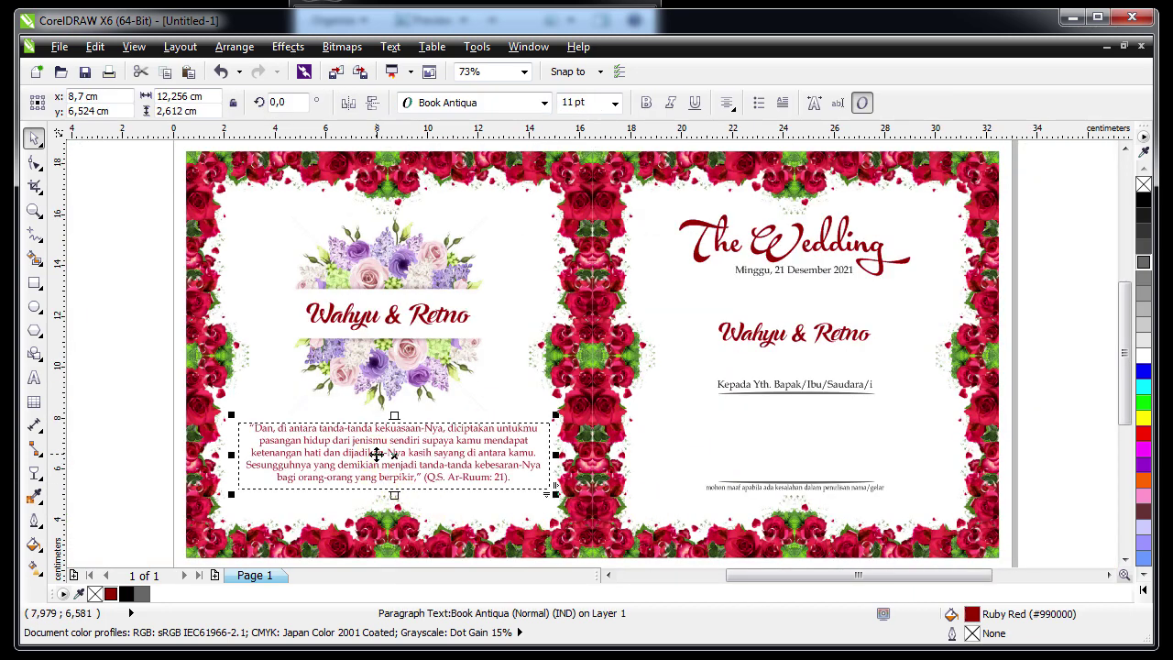
click(615, 102)
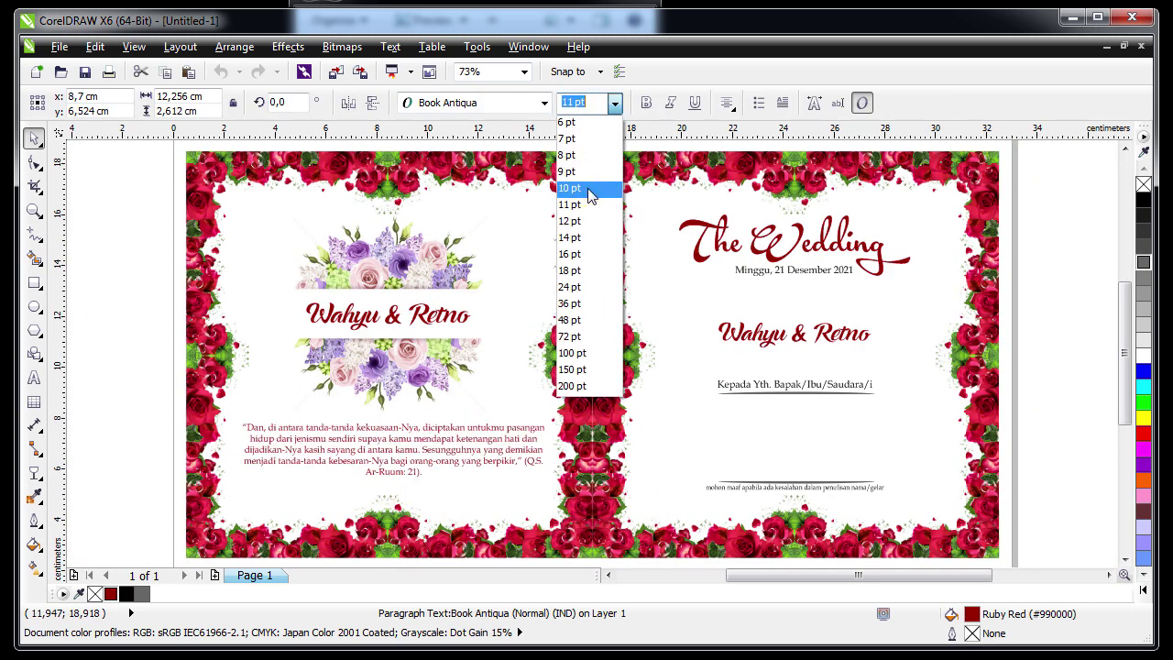
click(589, 195)
drag(555, 453, 547, 461)
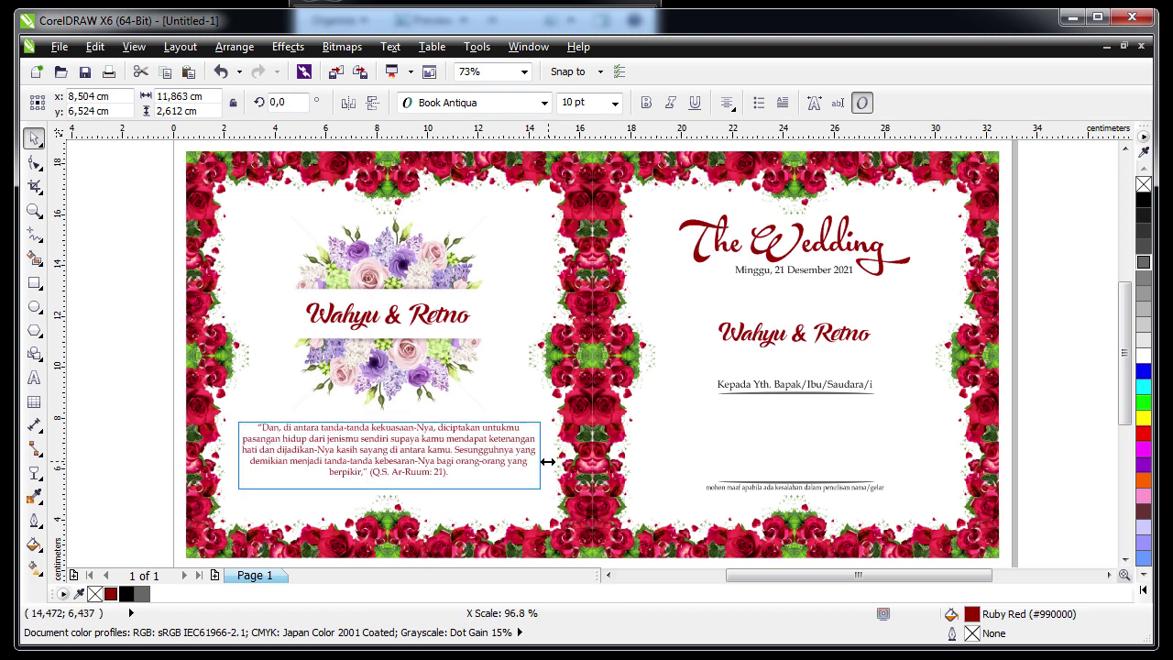
click(218, 518)
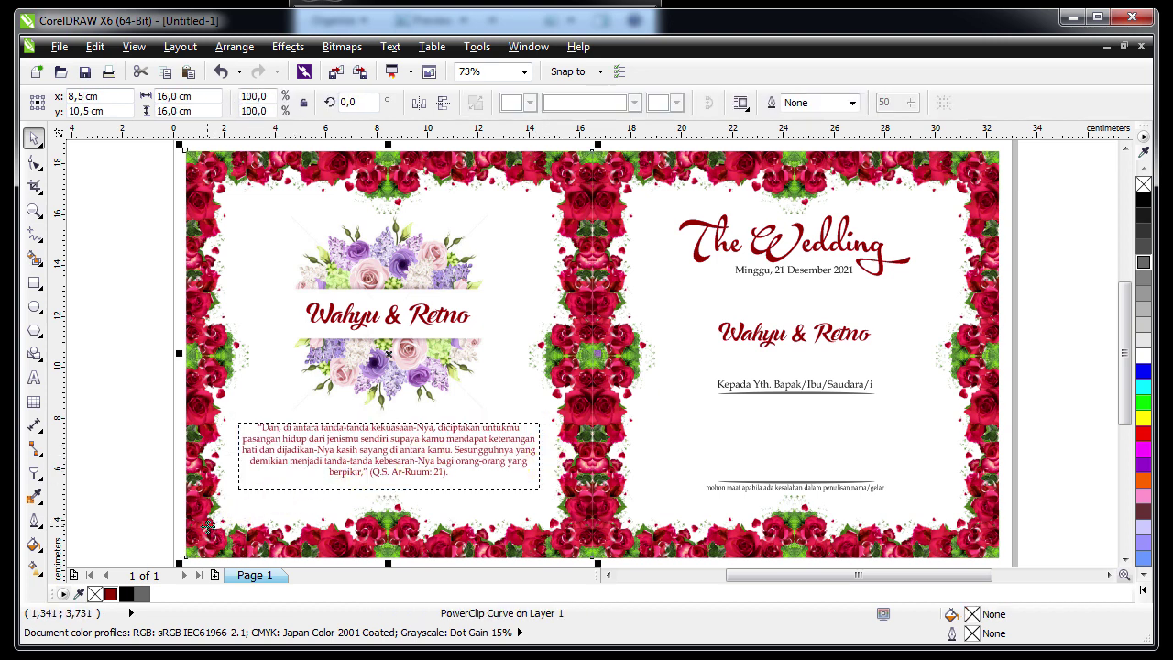
click(353, 436)
shift+click(231, 366)
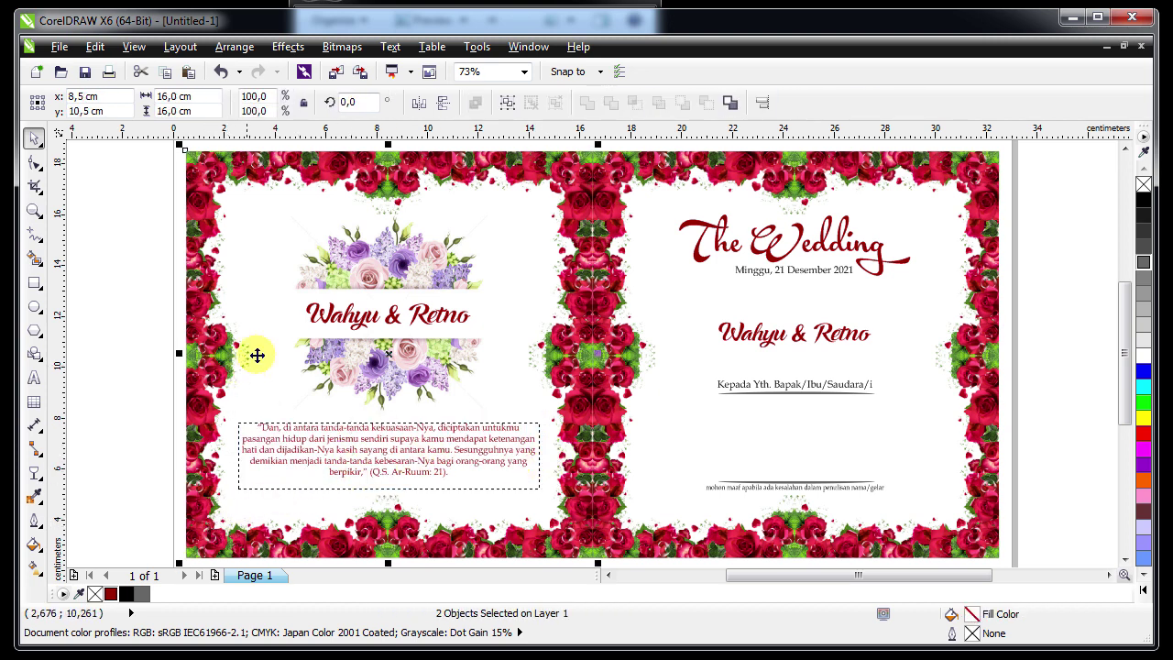
click(143, 340)
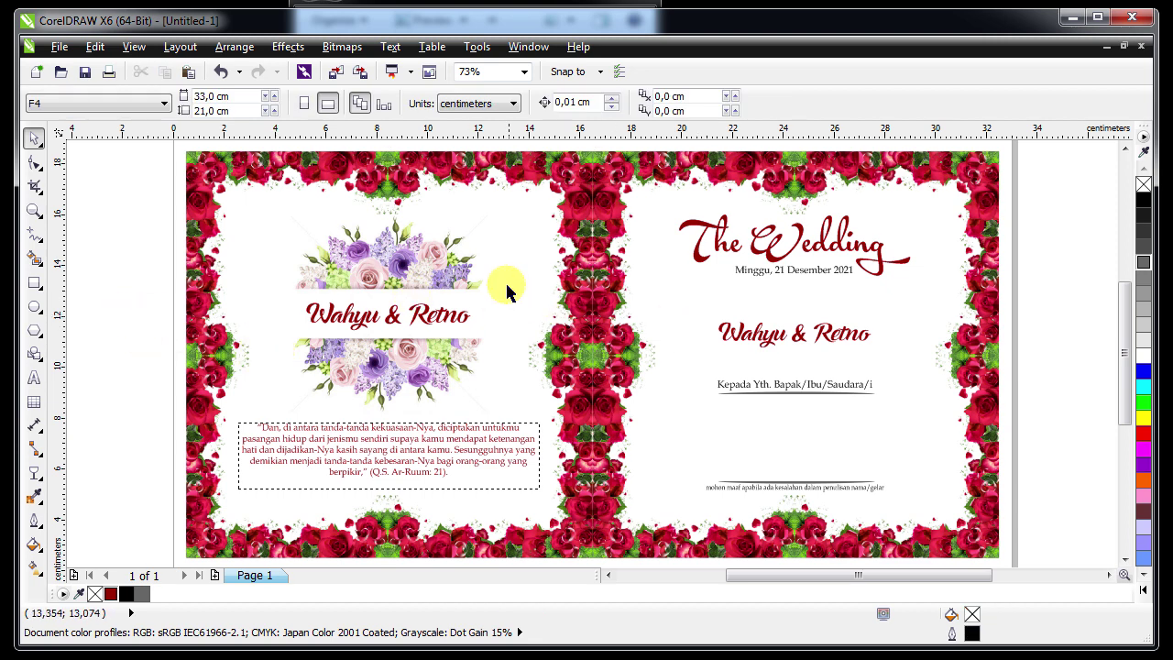
key(F3)
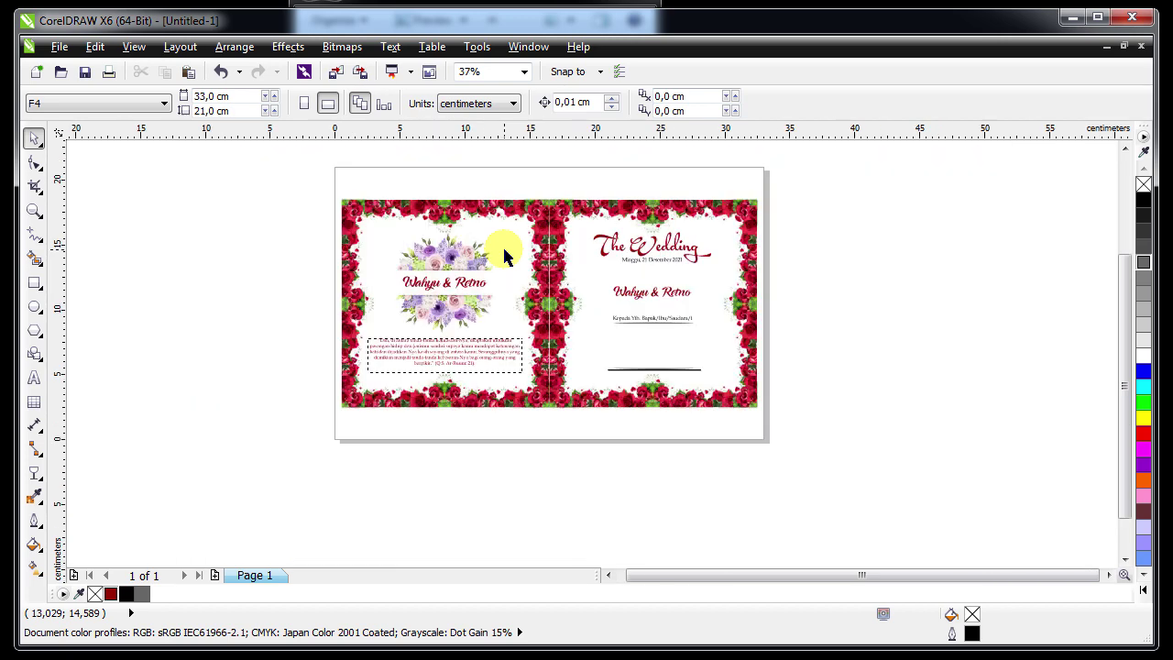
Rename page 1 to 'cover depan belakang' and insert a new page after it
key(shift+F4)
right_click(280, 580)
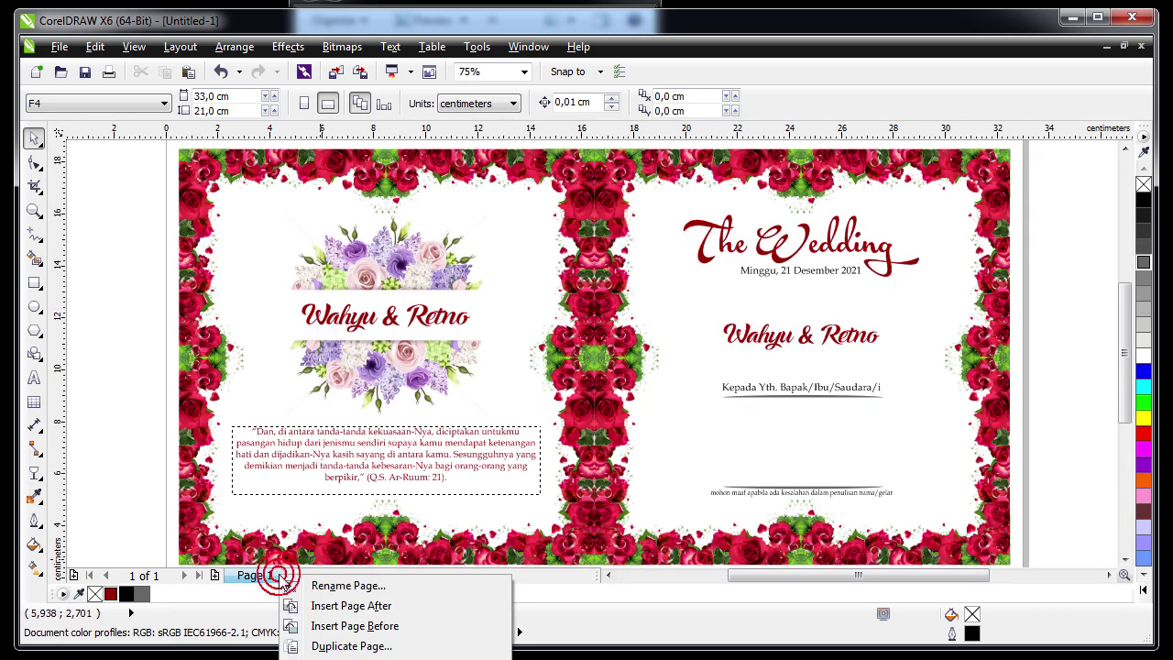
click(325, 583)
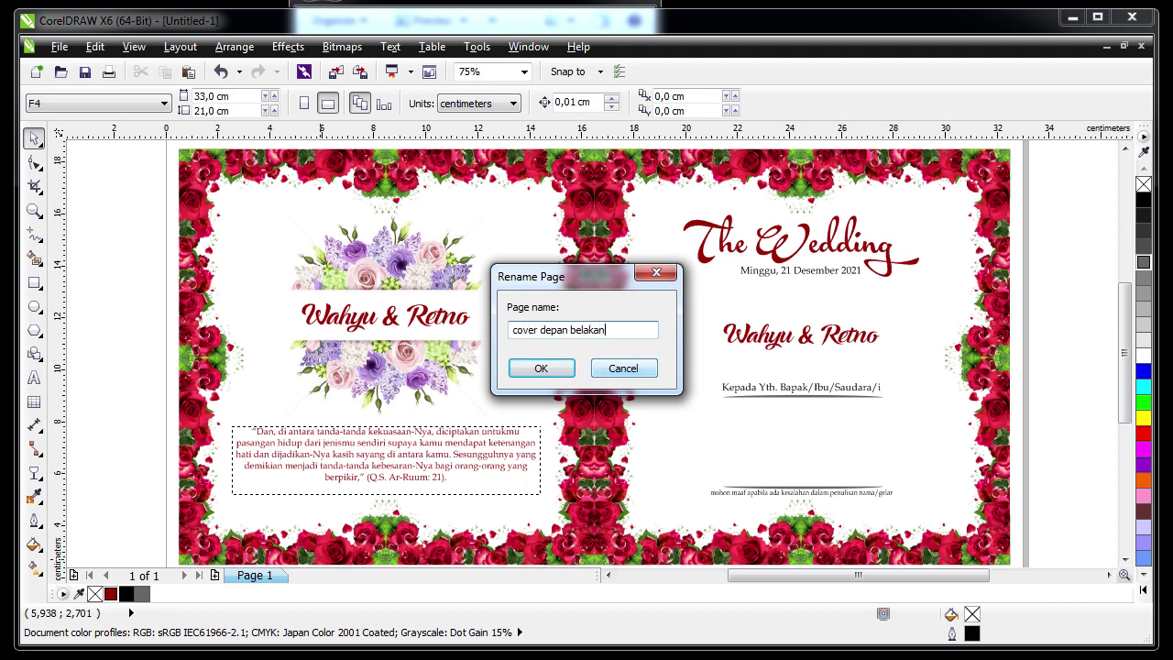
text(g)
key(Return)
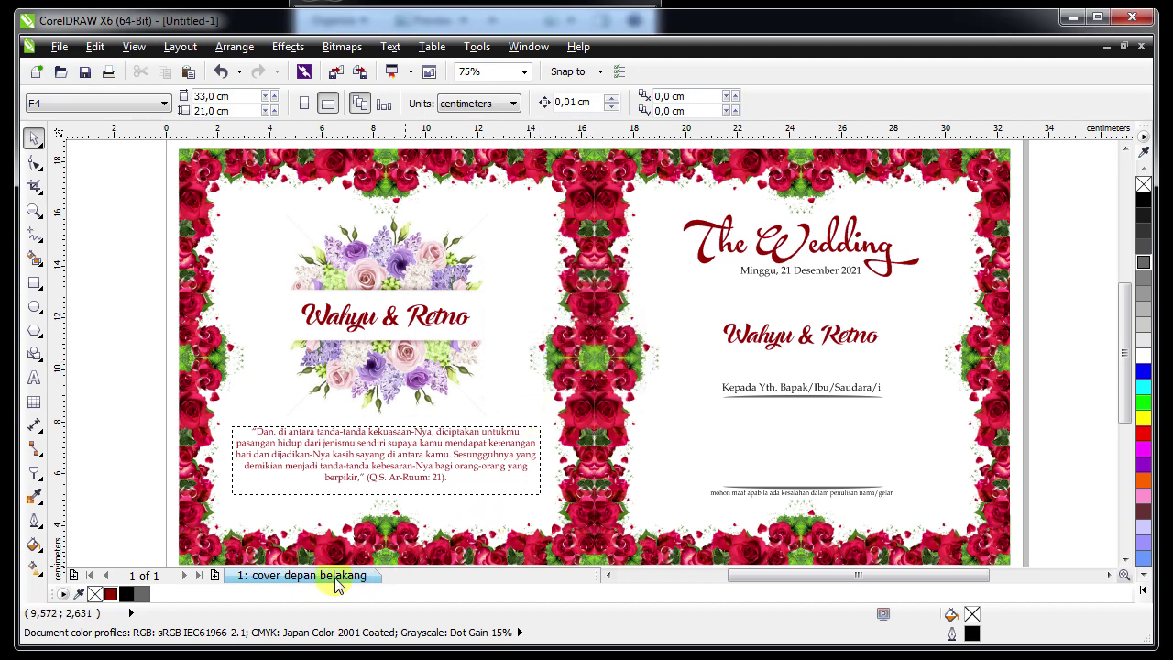
right_click(332, 579)
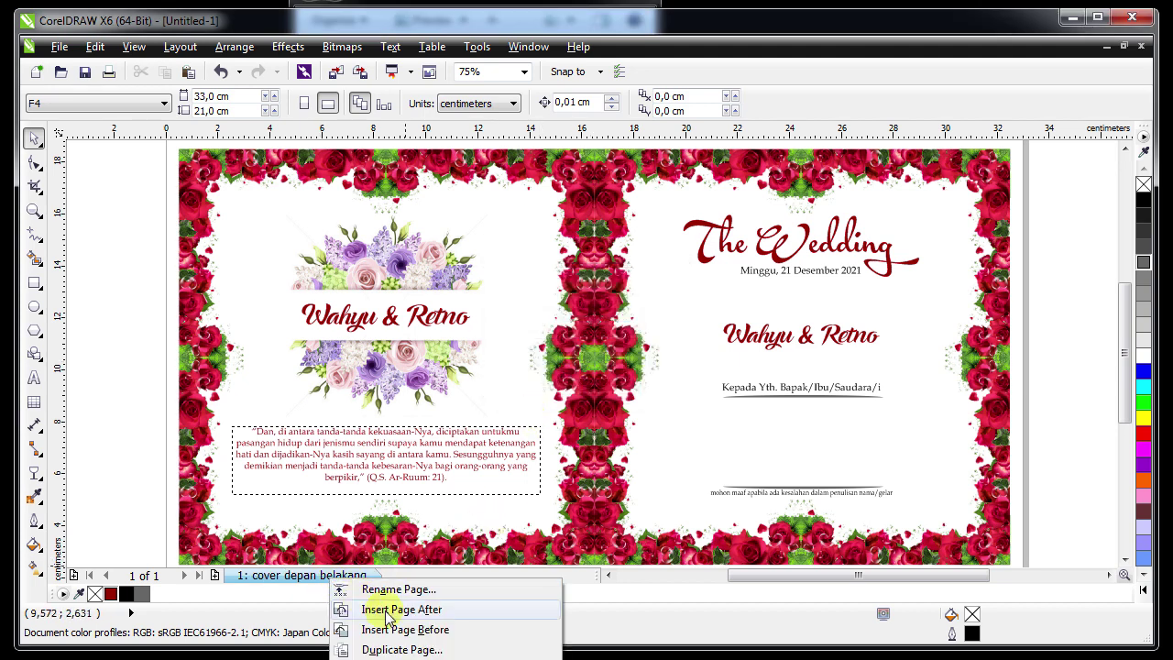
click(388, 619)
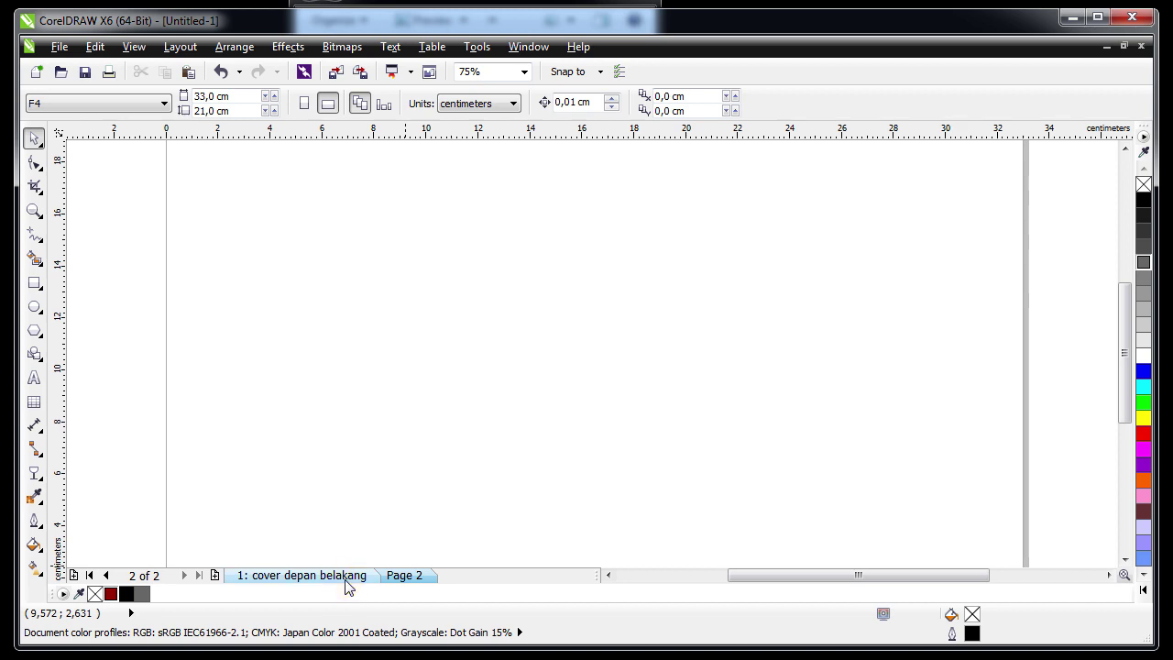
Copy both rose frames from the cover page and paste them onto Page 2
click(346, 577)
click(543, 174)
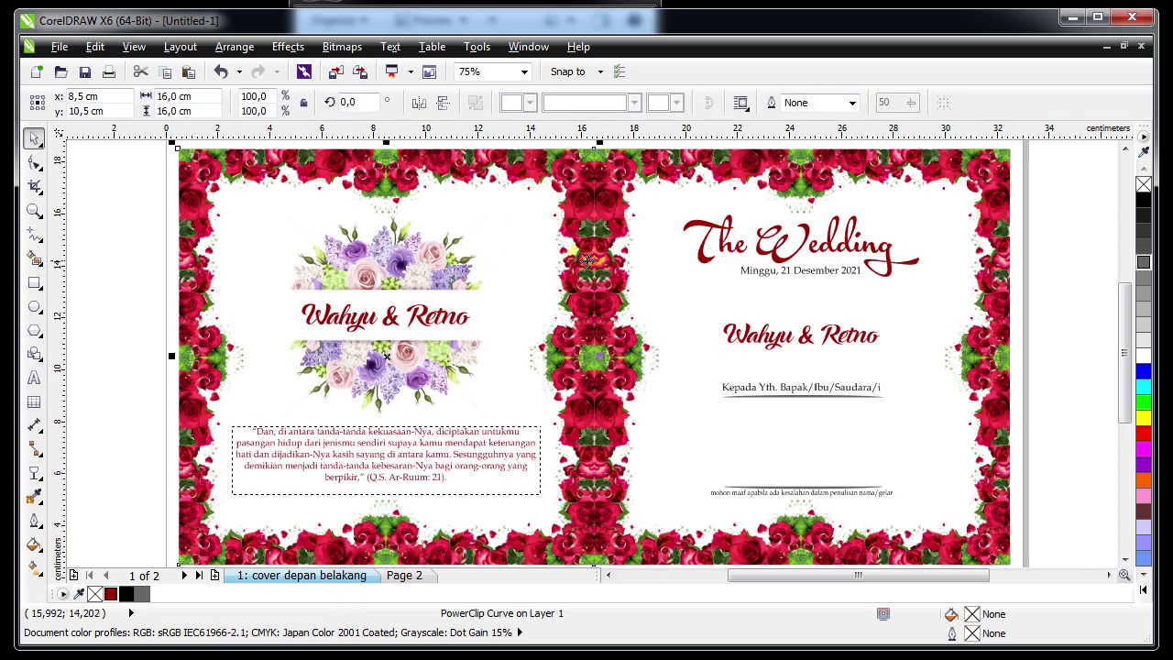
shift+click(720, 161)
right_click(720, 162)
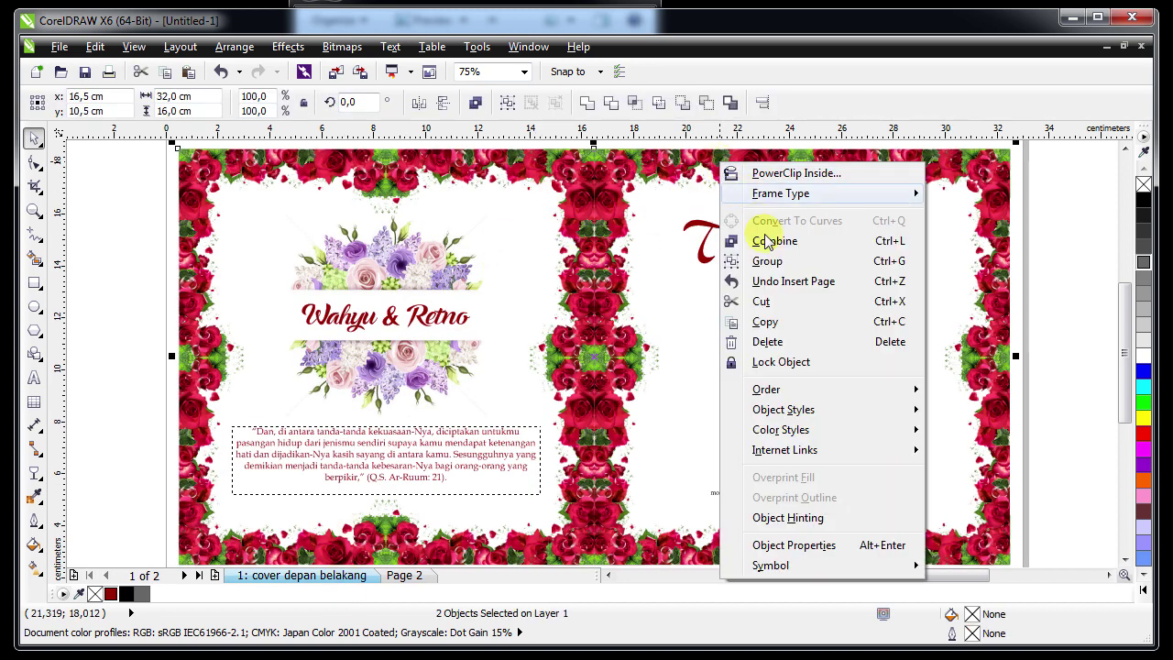
click(764, 321)
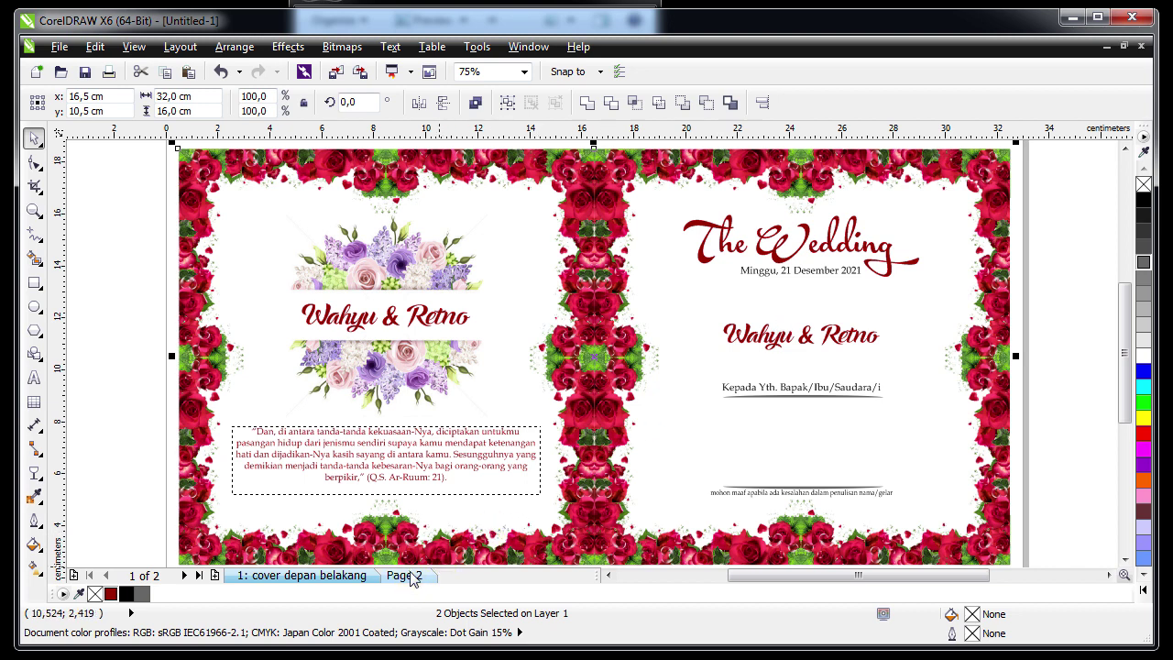
click(404, 576)
right_click(412, 251)
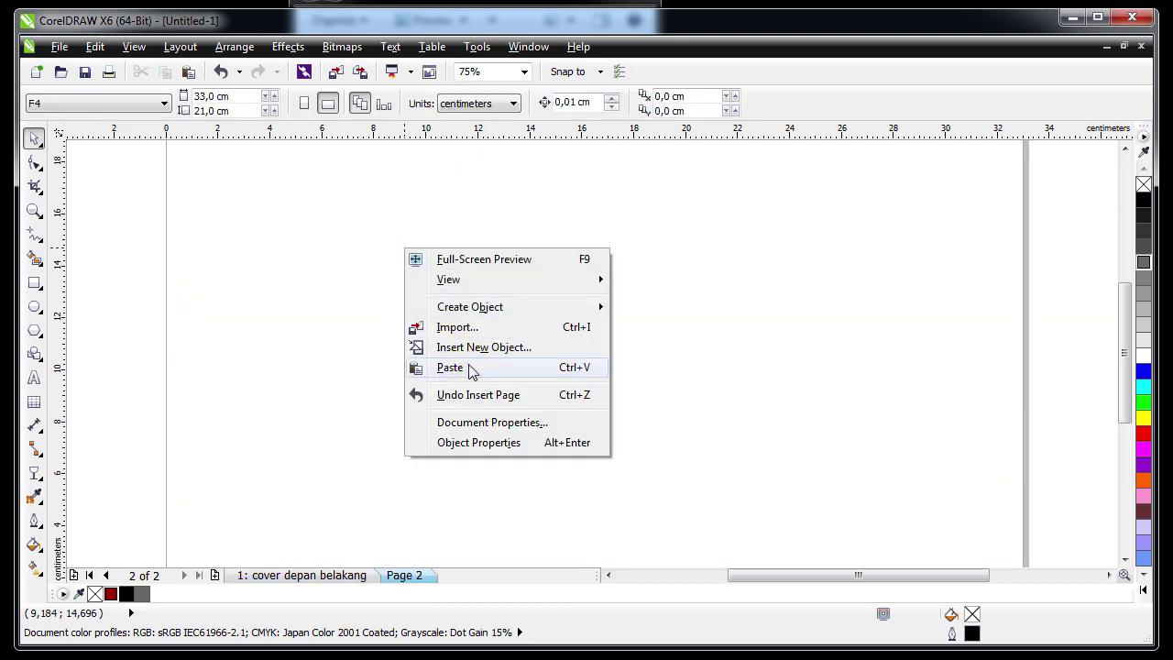
click(469, 369)
click(147, 282)
click(402, 230)
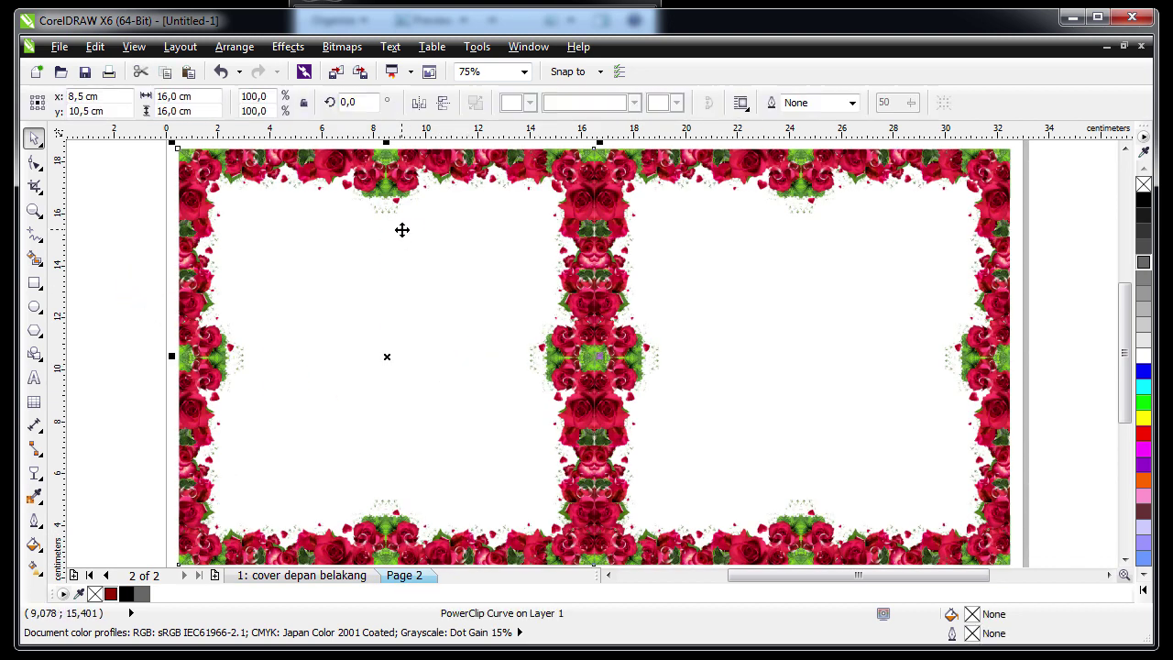
click(706, 244)
Import the Red_and_Black rose-vine image onto the left page and shrink it
click(279, 311)
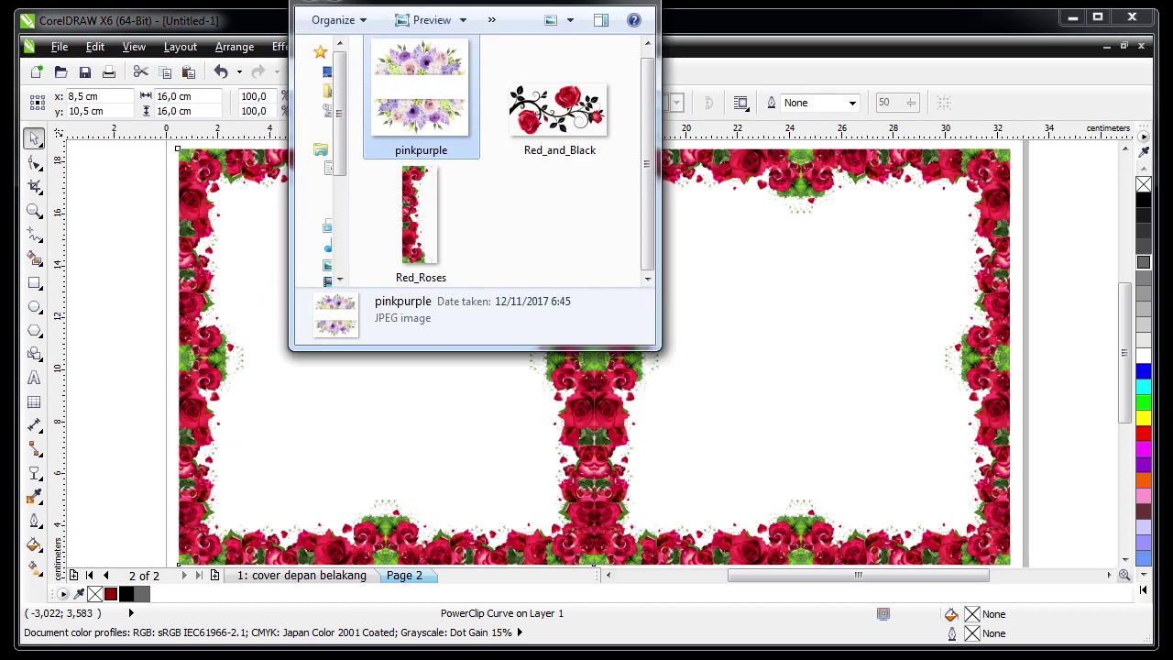
click(550, 169)
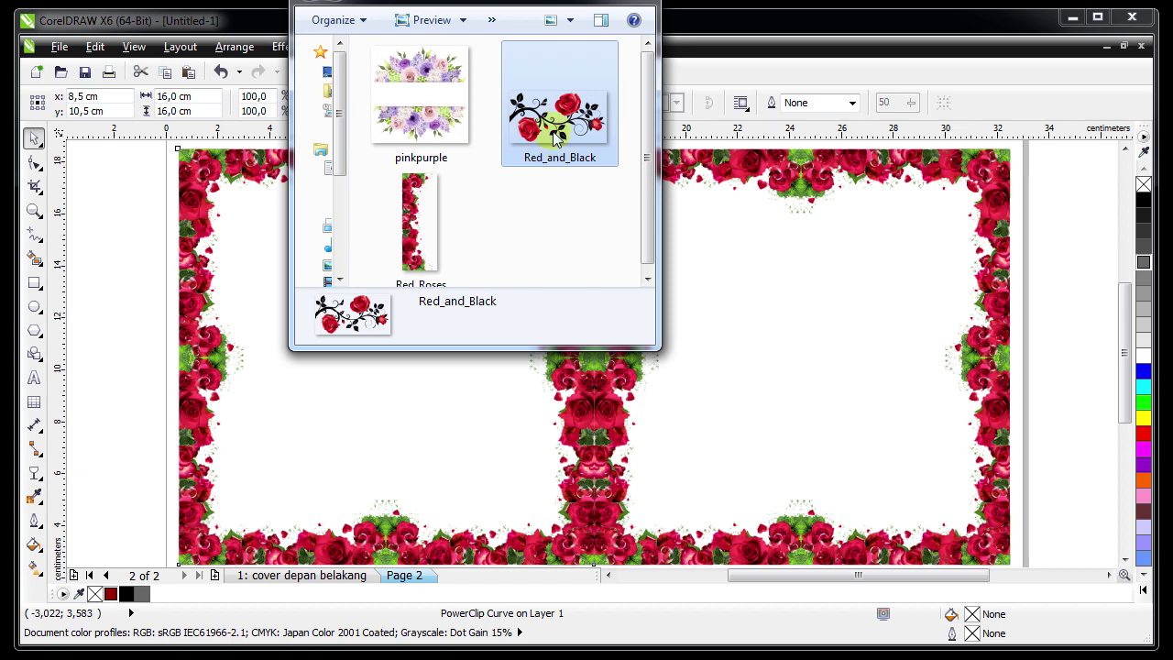
drag(553, 136, 358, 445)
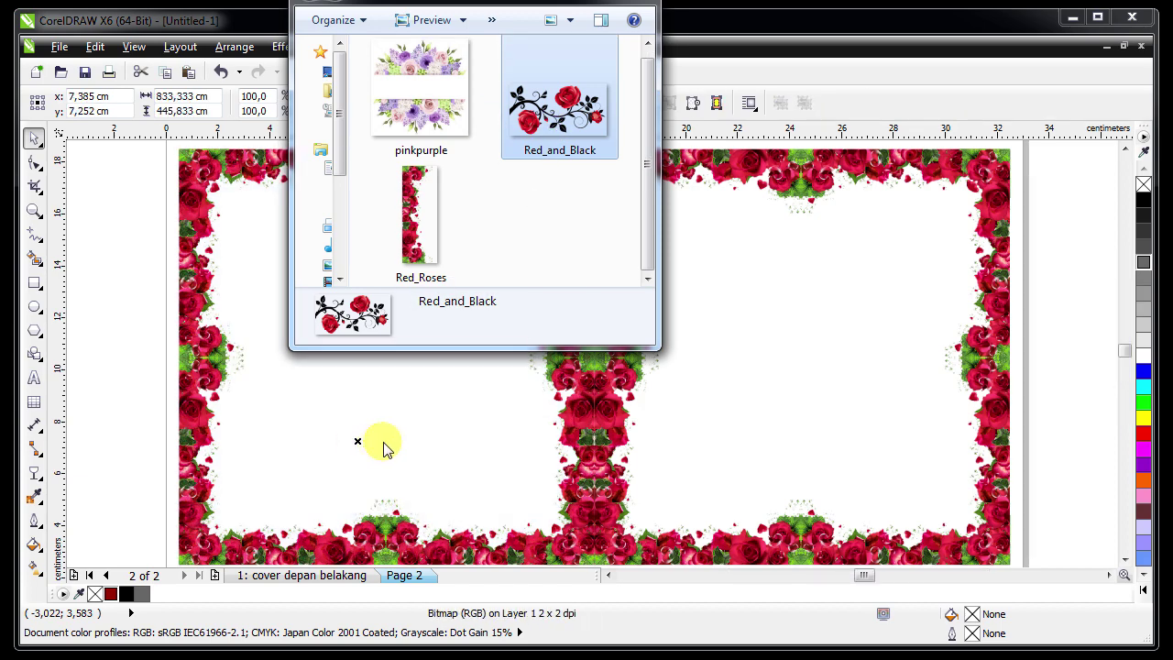
scroll(393, 401, down, 6)
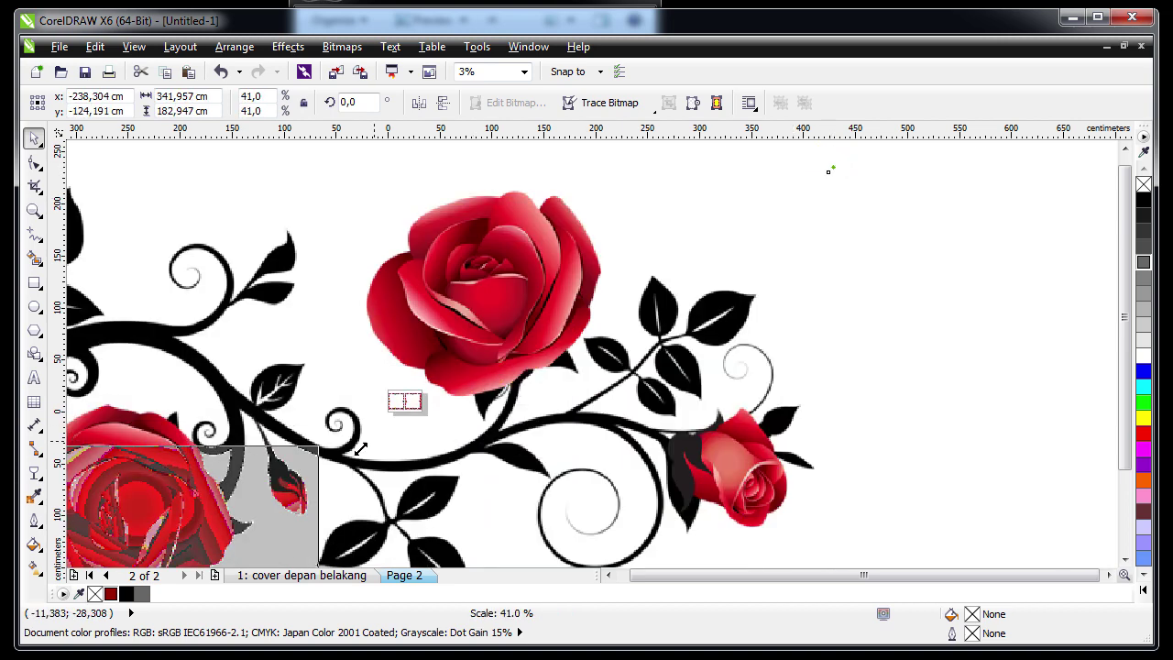
drag(833, 168, 262, 469)
drag(175, 535, 362, 395)
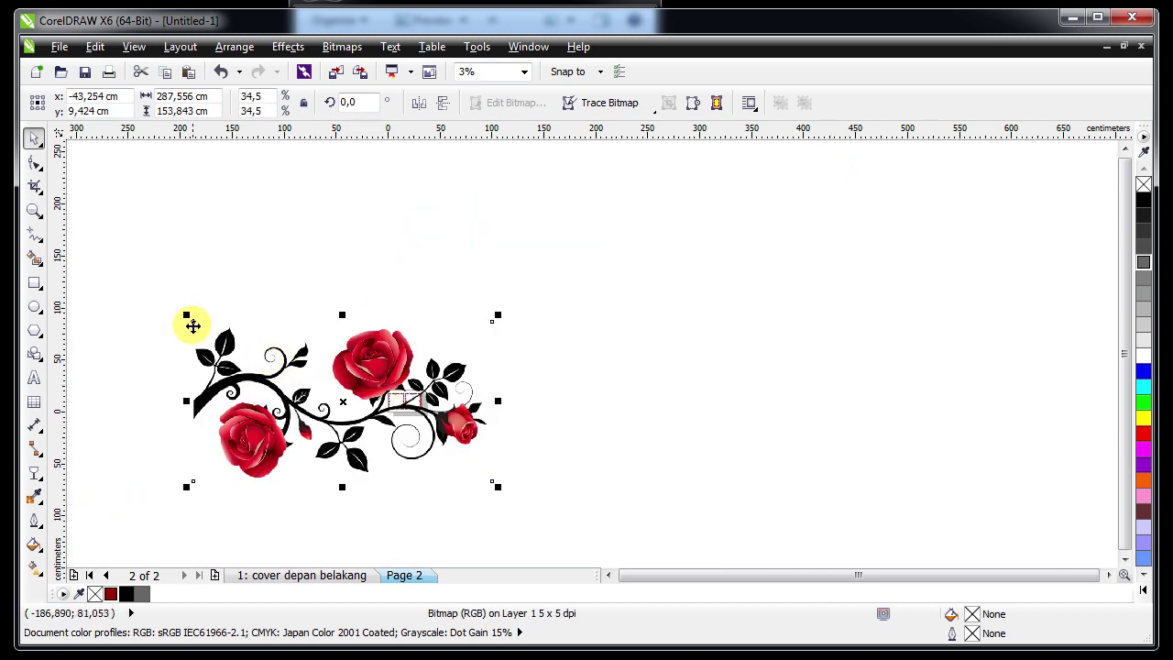
drag(187, 315, 414, 409)
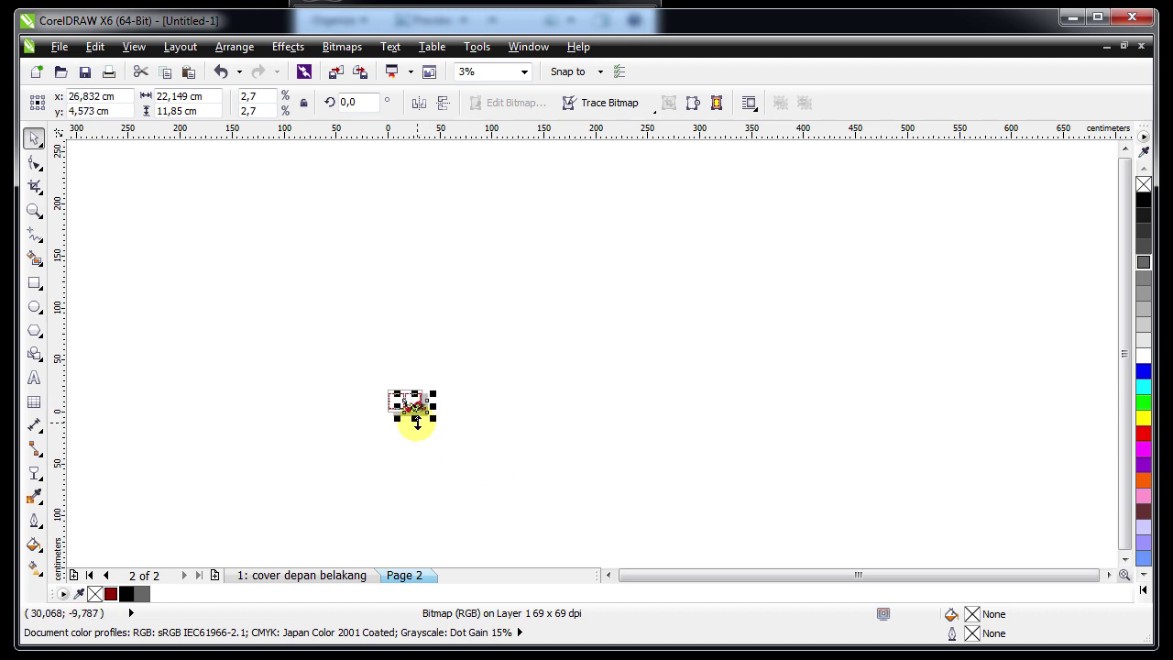
Resize the rose vine to about 5.94 × 3.18 cm at the left frame's bottom-left corner
key(F4)
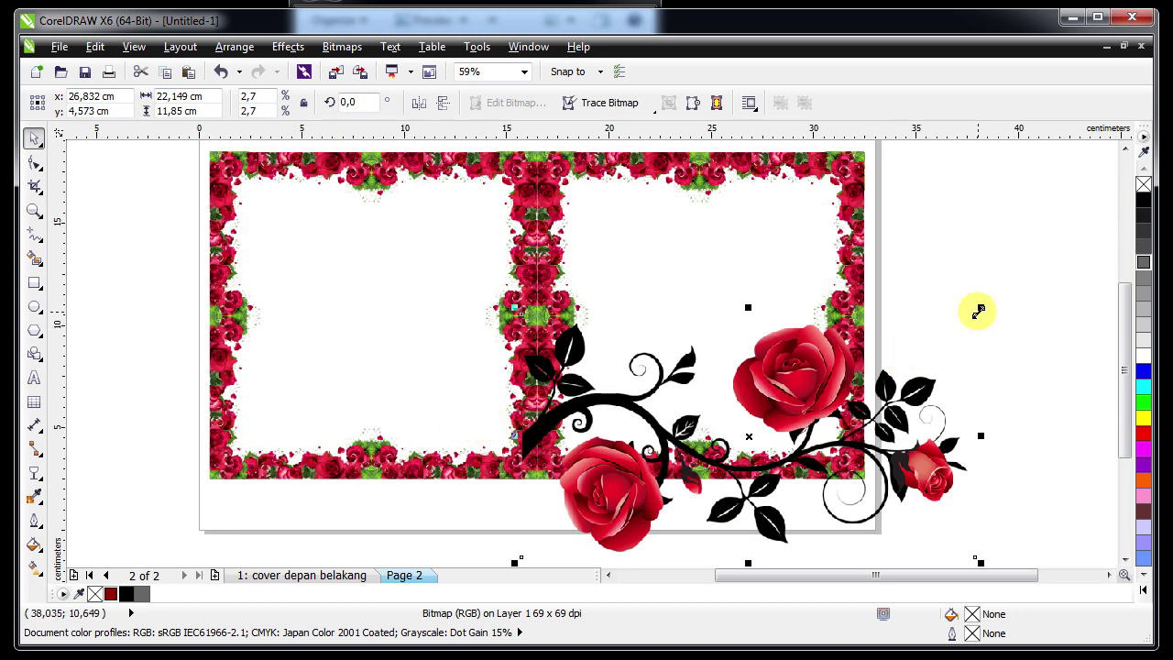
drag(978, 311, 722, 446)
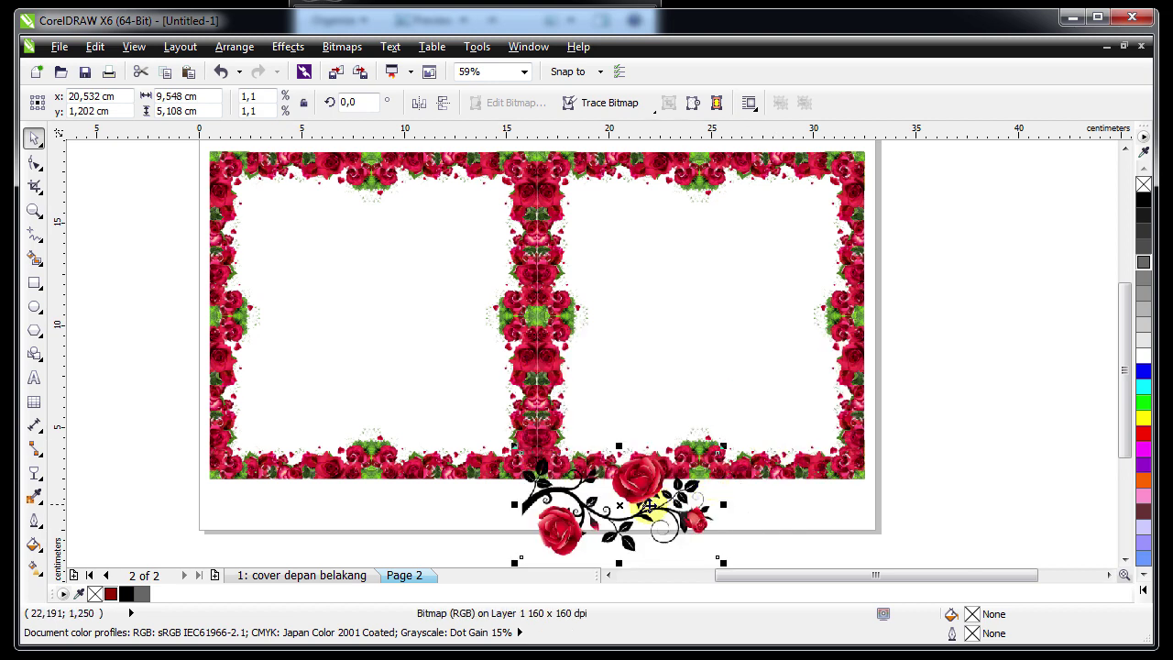
drag(571, 519, 267, 443)
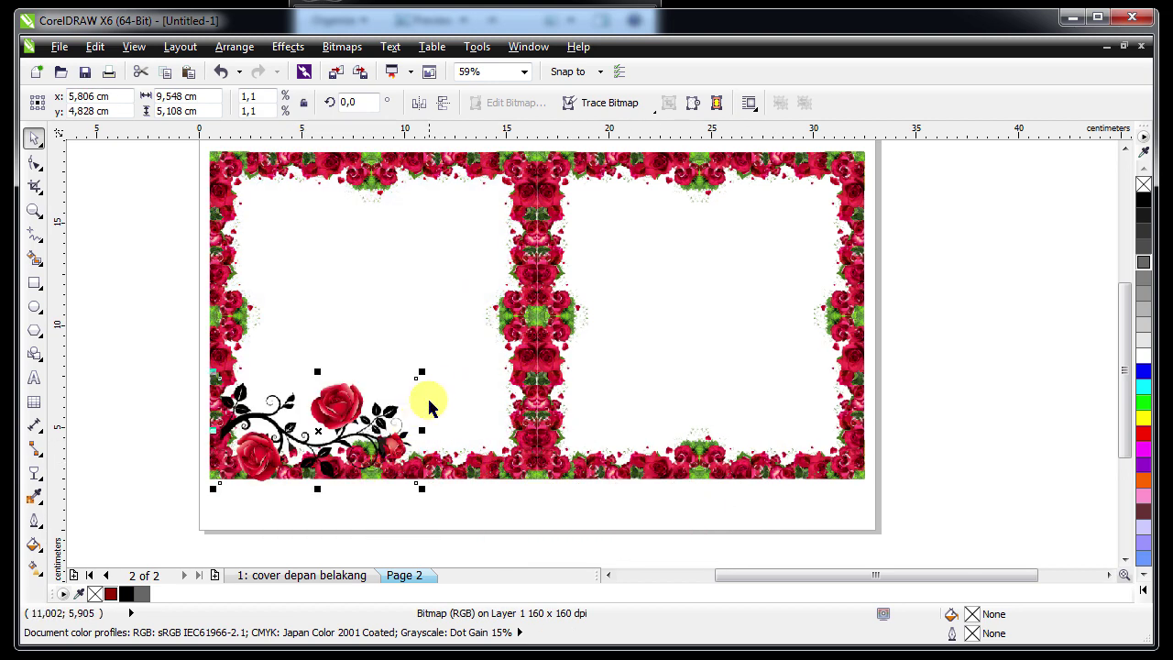
drag(421, 373, 348, 411)
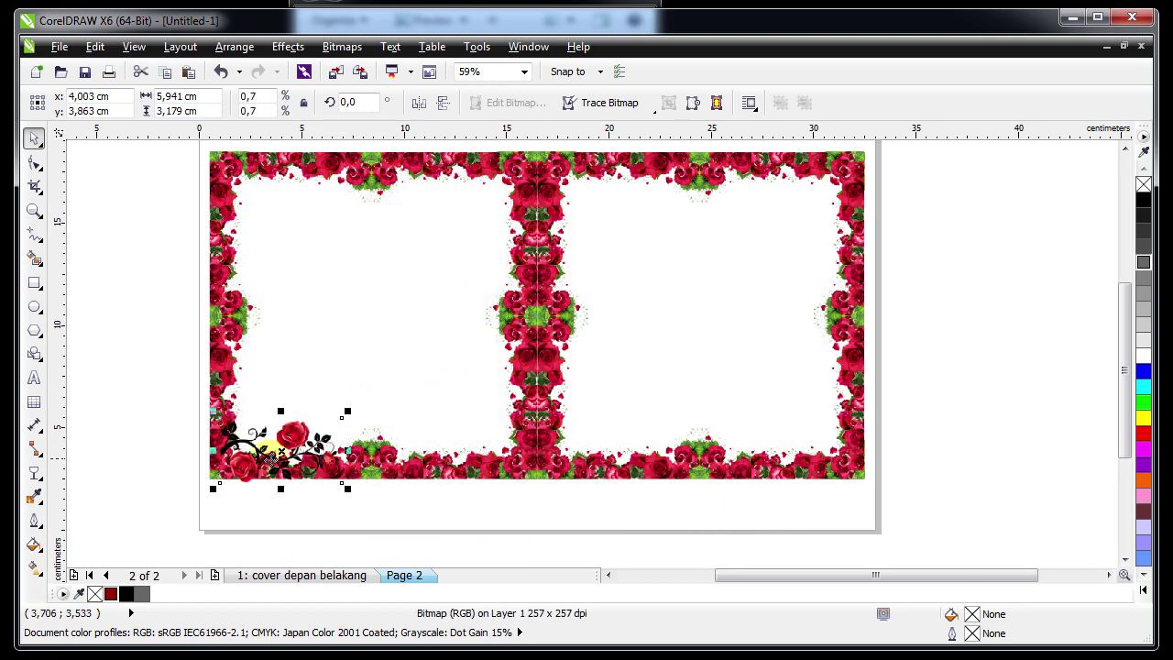
drag(280, 451, 291, 450)
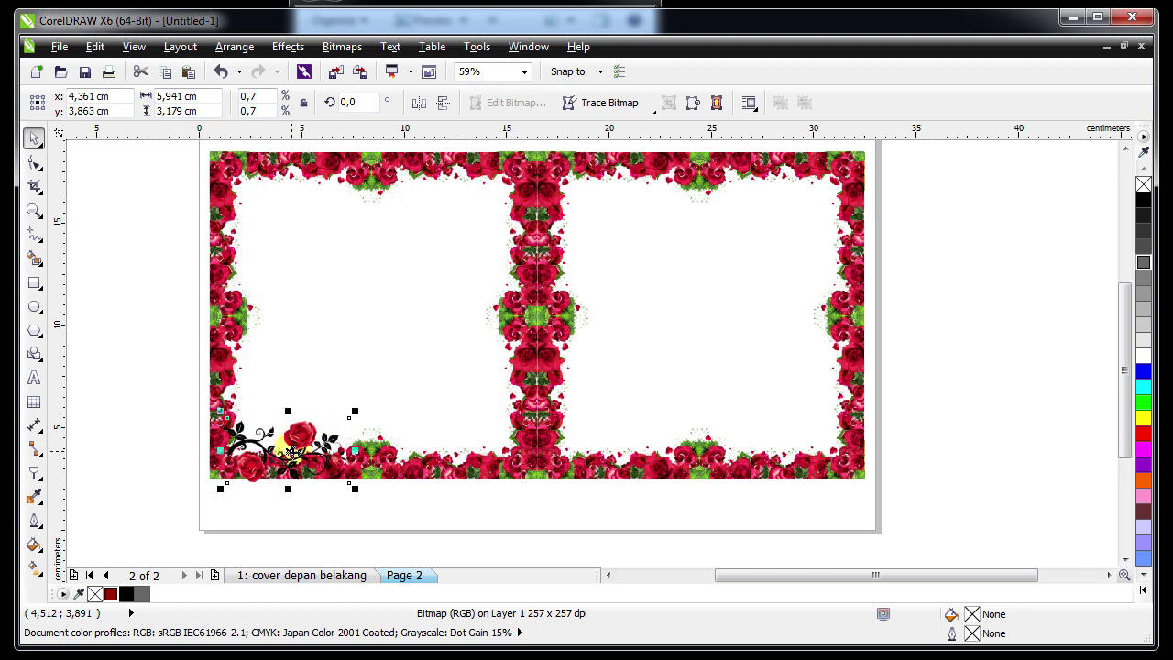
scroll(304, 442, up, 3)
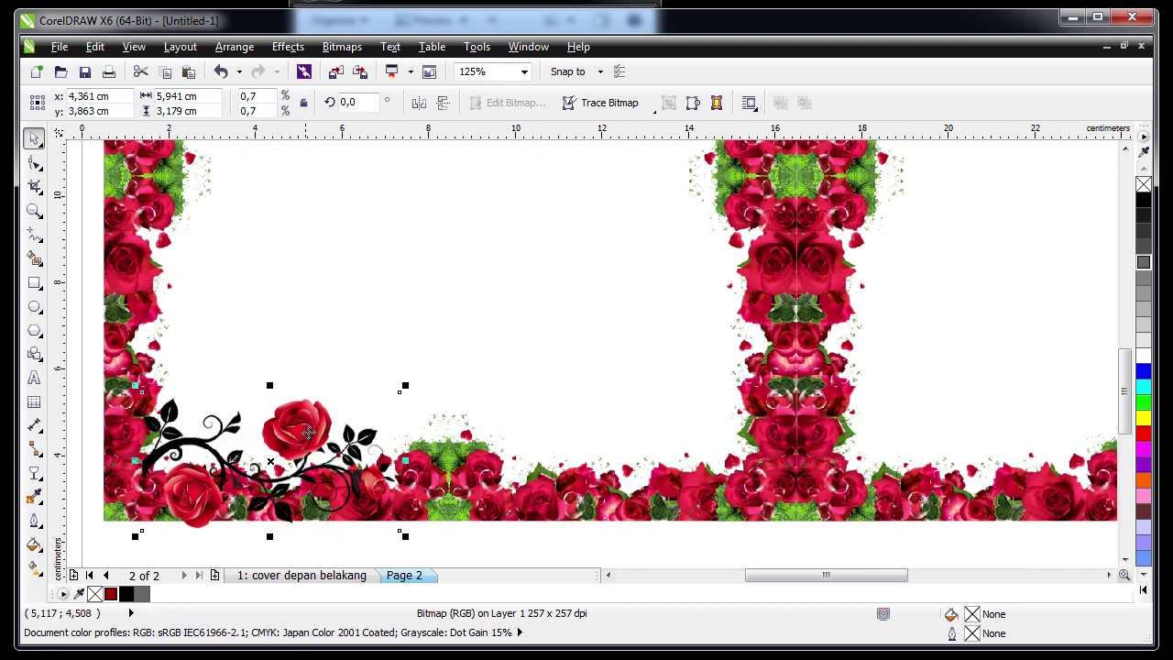
Duplicate the rose vine, mirror the copy horizontally, and group the pair
drag(267, 438, 617, 436)
click(418, 103)
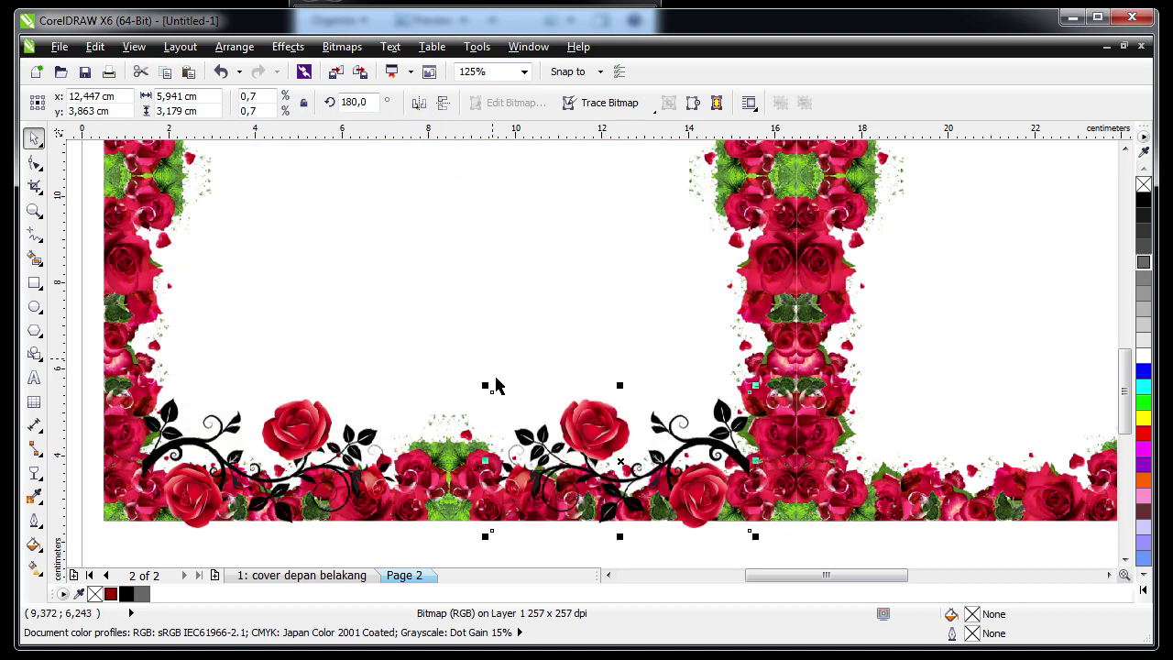
drag(612, 443, 620, 442)
shift+click(299, 438)
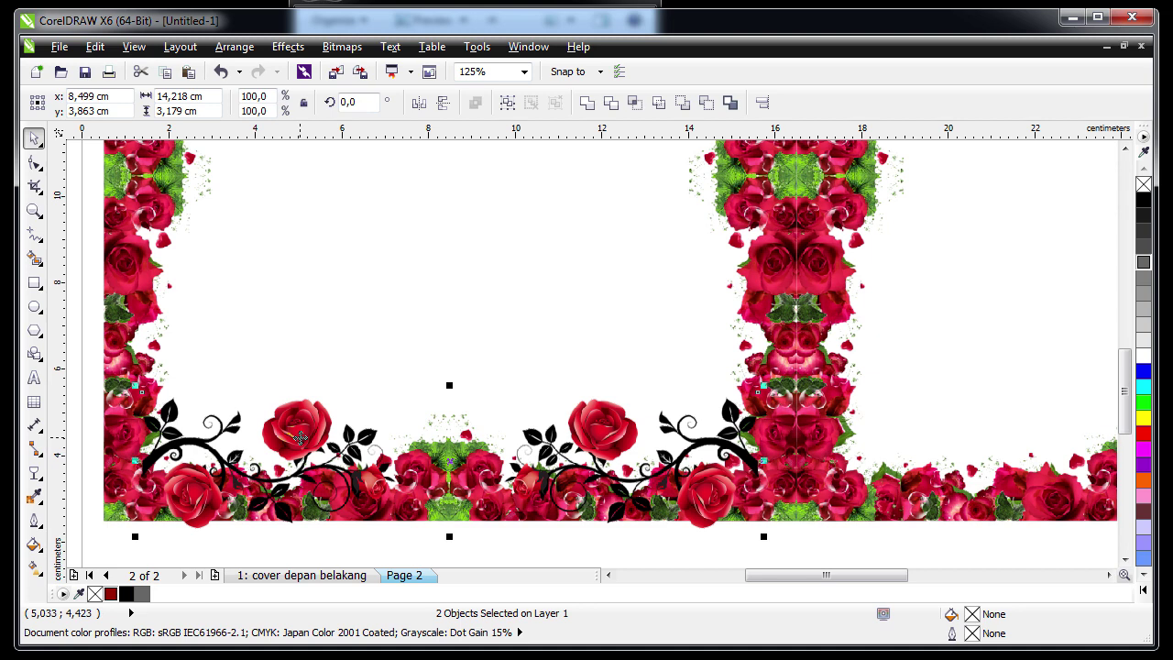
right_click(300, 438)
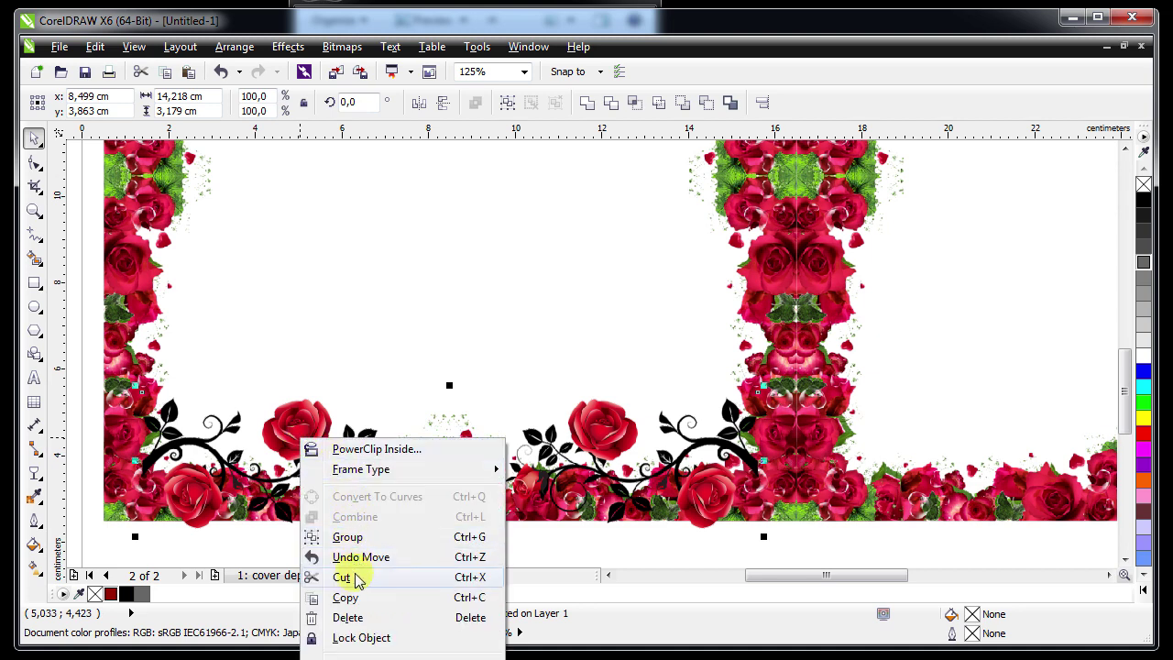
click(348, 537)
shift+click(142, 368)
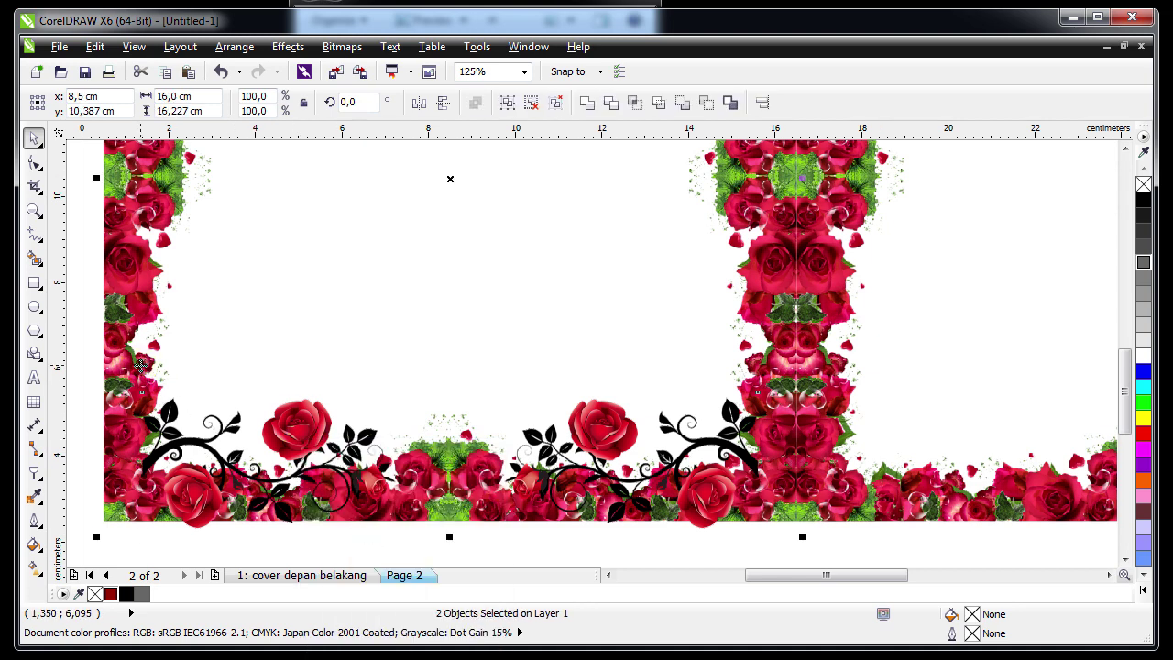
key(Escape)
PowerClip the ornament group inside the left rose frame
click(303, 384)
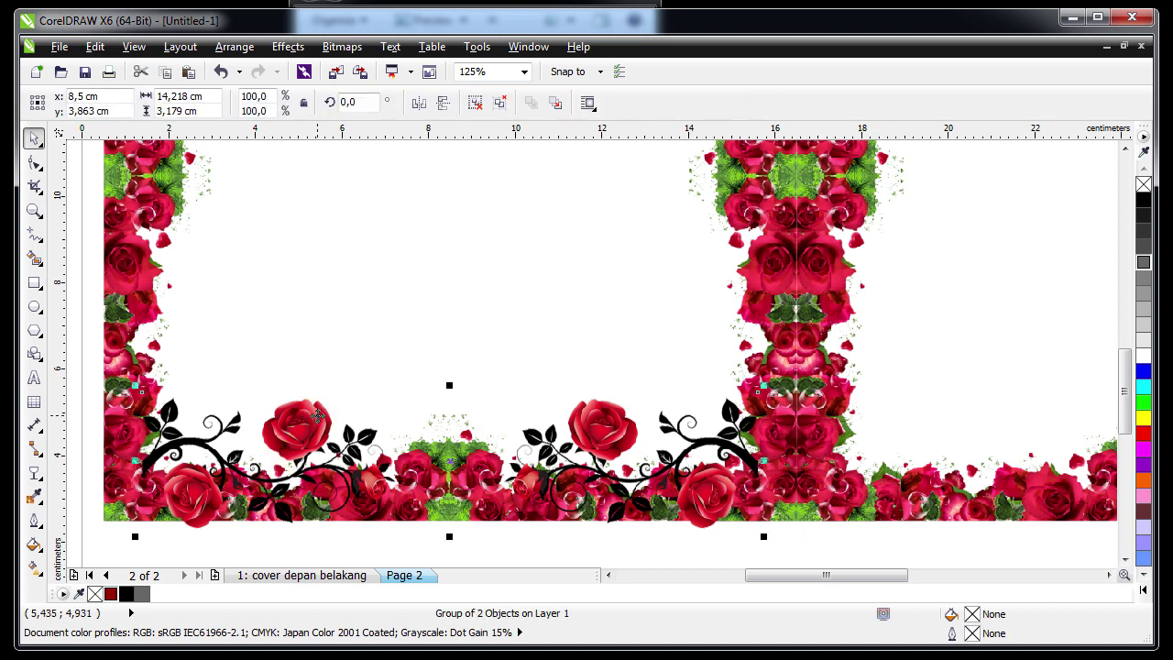
click(288, 47)
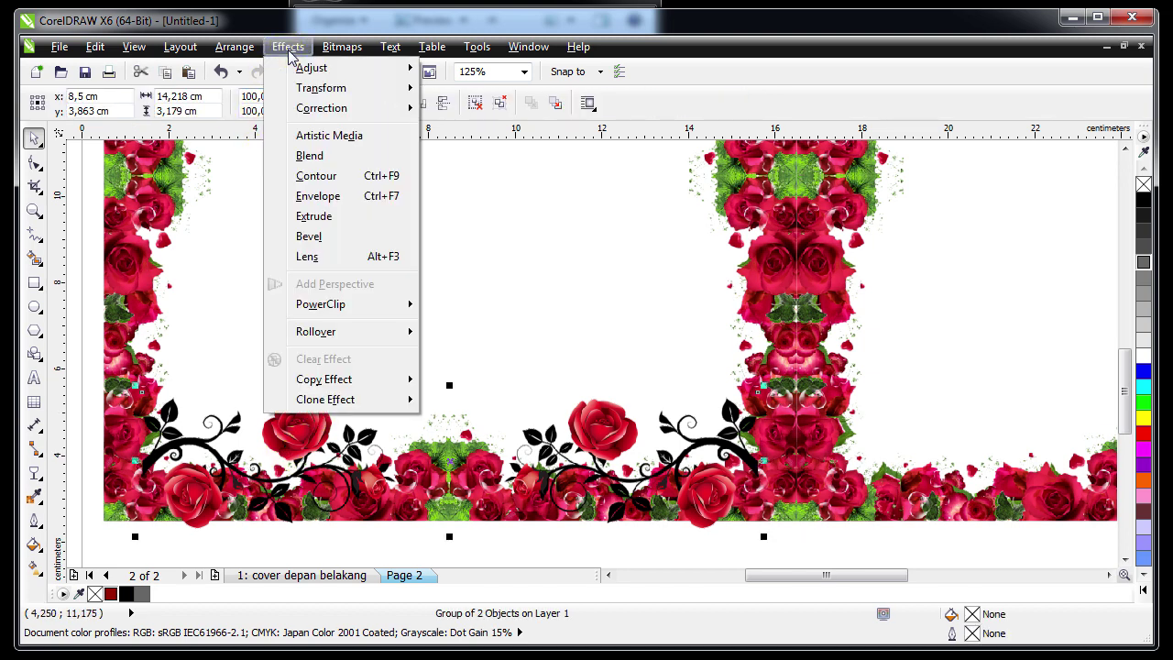
mouse_move(384, 305)
click(483, 306)
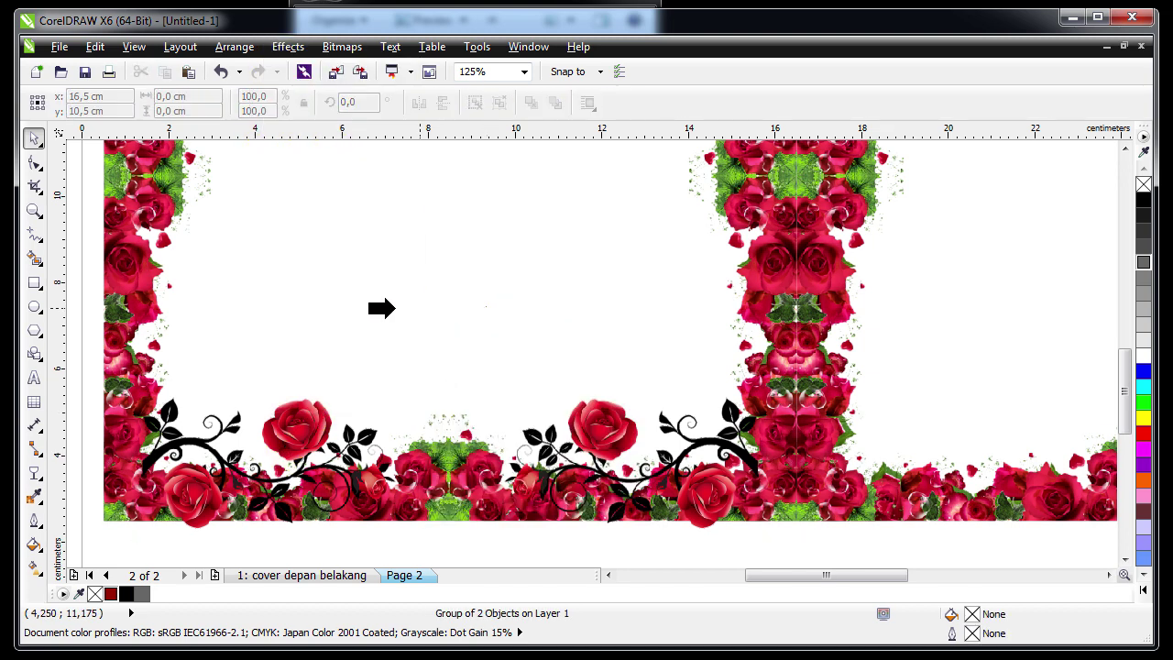
click(376, 308)
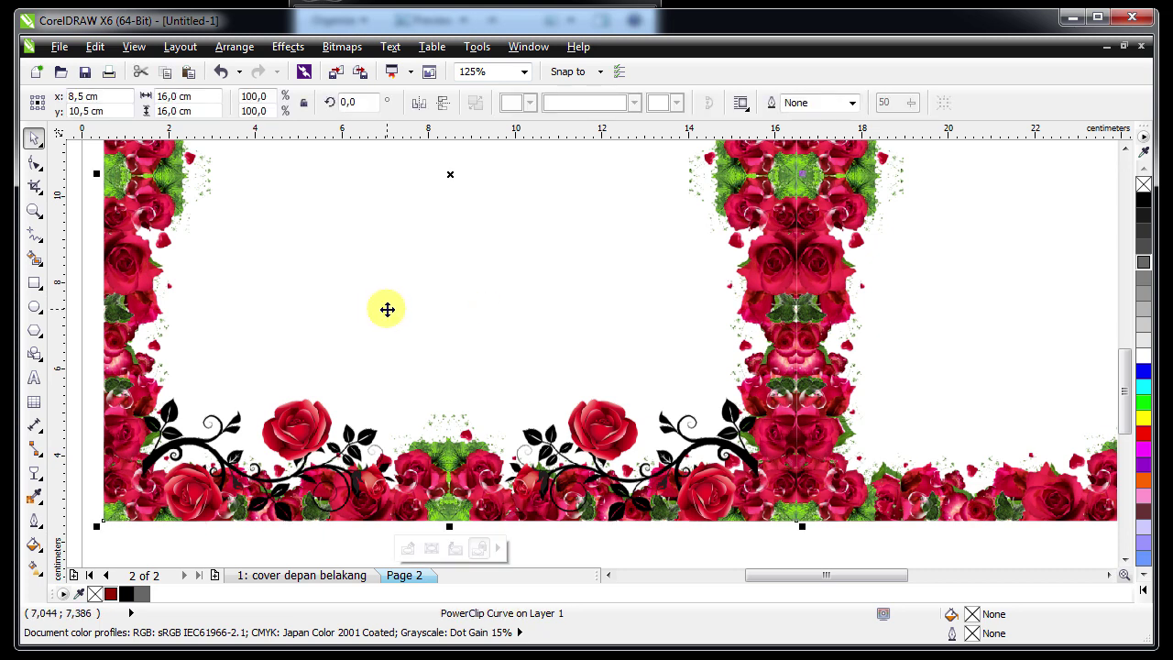
key(Escape)
Edit the left frame's PowerClip so the rose-vine ornaments sit behind its bottom roses
right_click(340, 286)
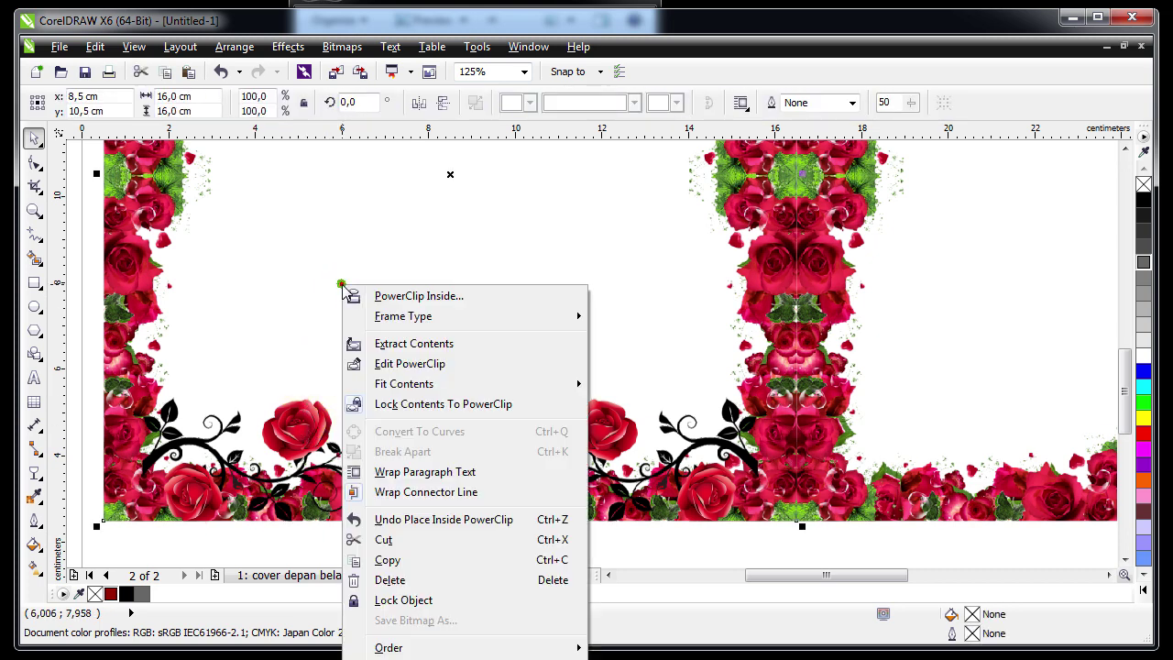
click(409, 363)
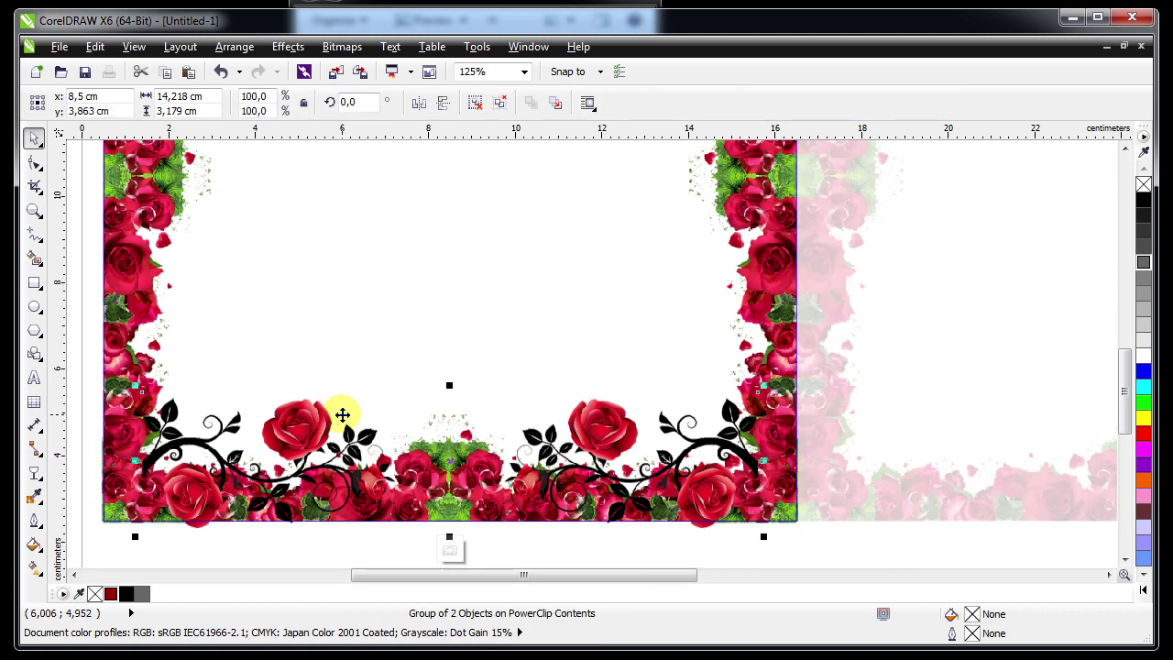
drag(332, 414, 328, 393)
key(ctrl+z)
key(ctrl+shift+z)
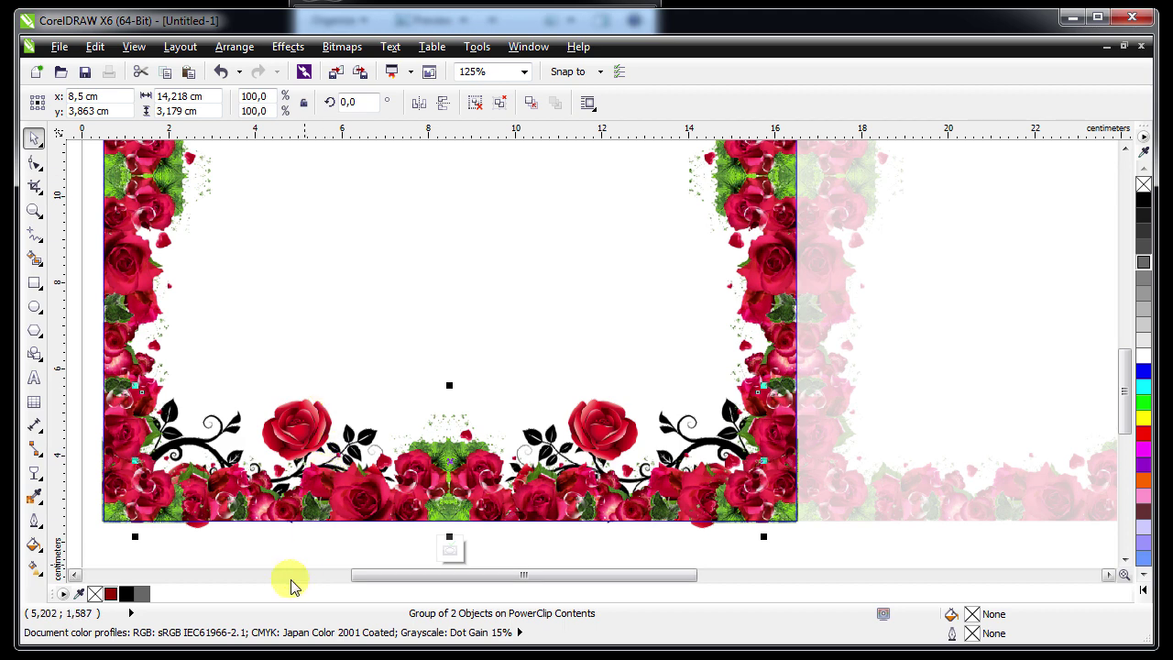
ctrl+click(233, 556)
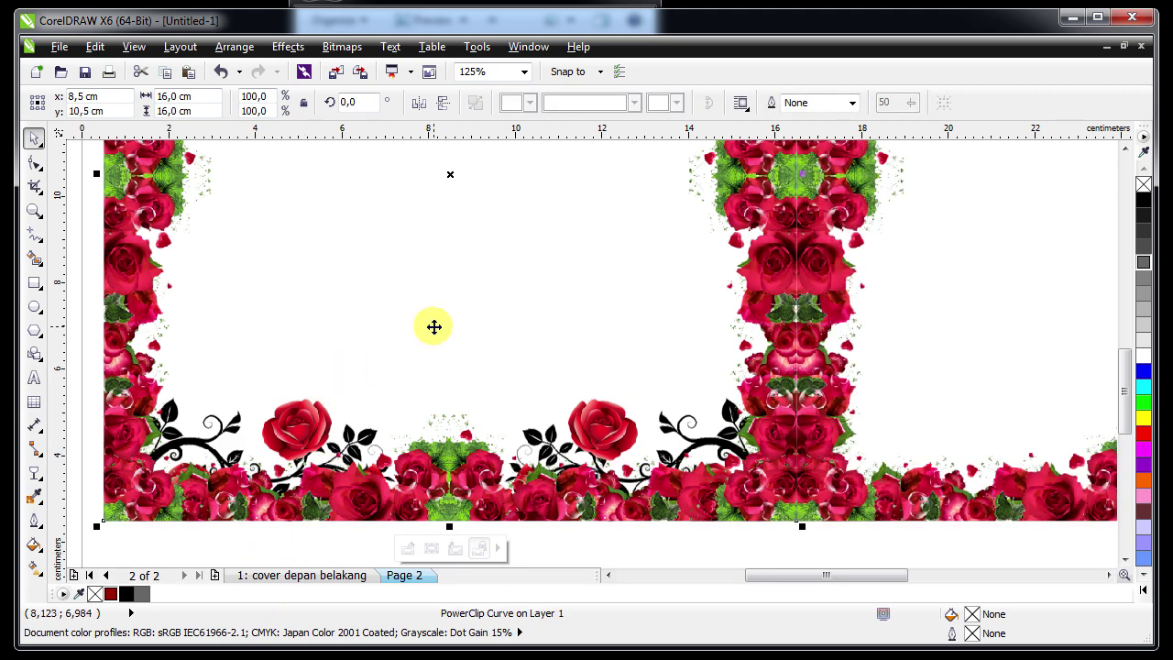
Zoom out to the whole page and select the right rose frame
key(shift+F4)
key(Escape)
click(612, 212)
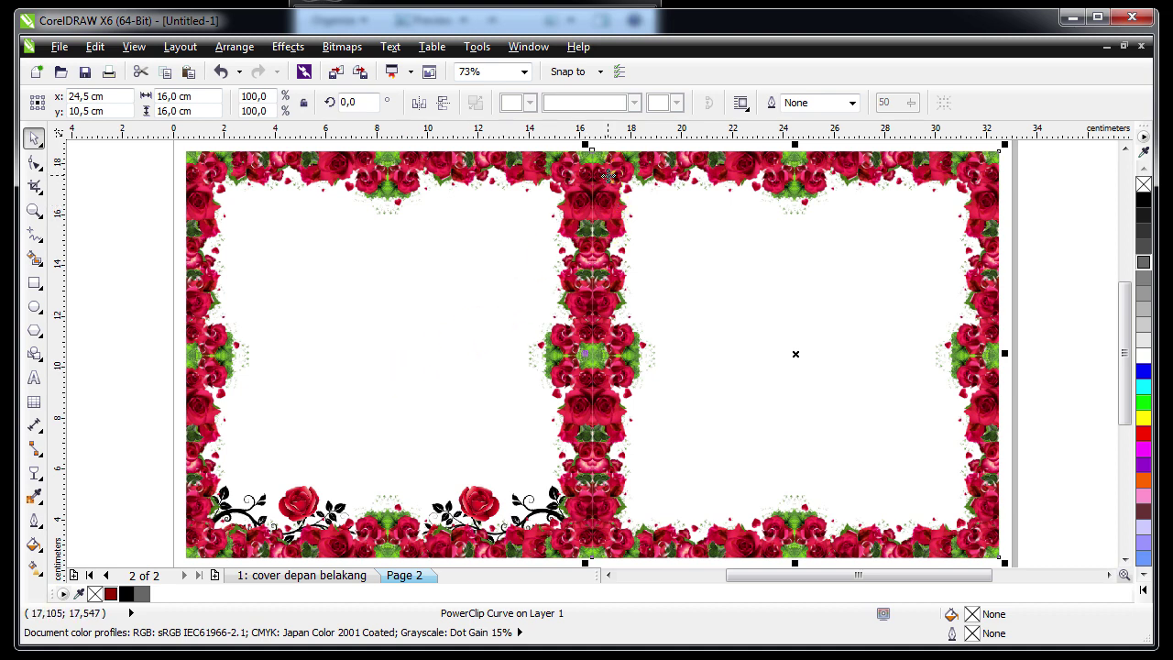
Move the plain right frame aside and place a copy of the ornamented left frame on the right
drag(607, 175, 607, 431)
click(474, 315)
click(474, 307)
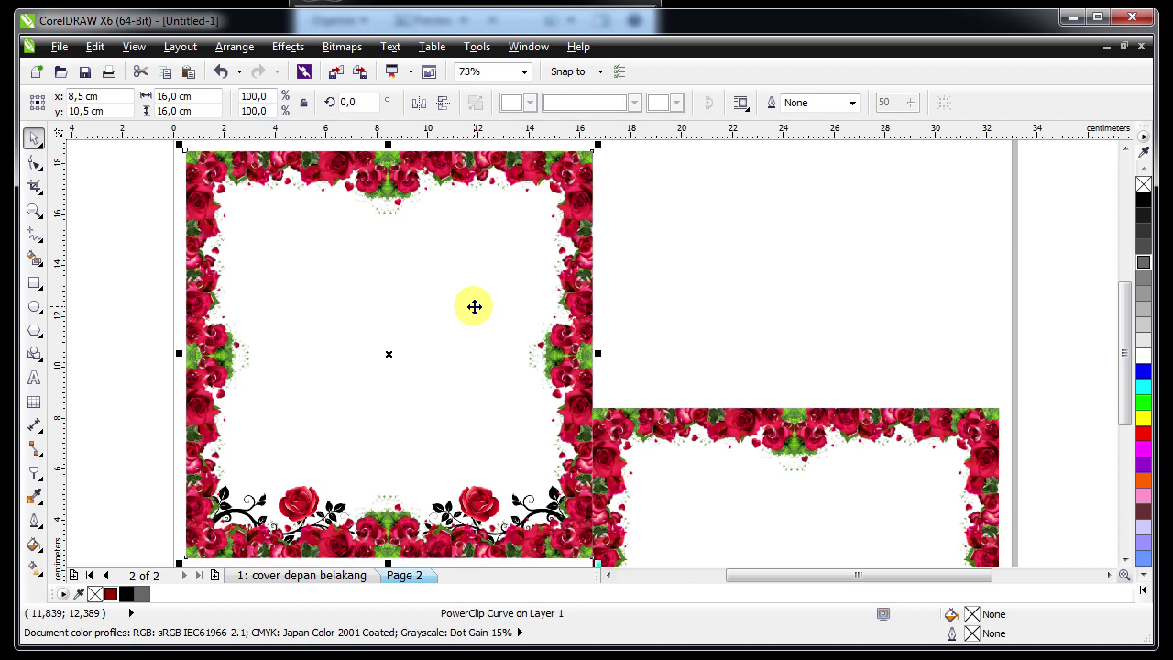
shift+click(654, 423)
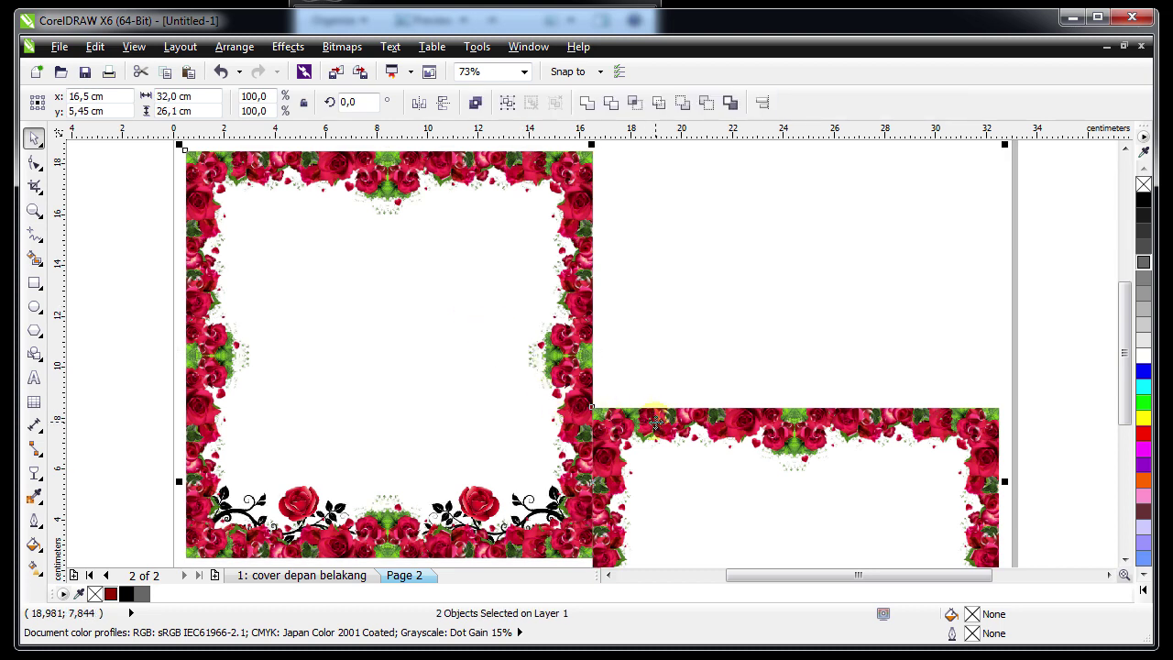
key(Escape)
Delete the old plain rose frame and fit all objects in the view
scroll(654, 423, down, 2)
click(666, 482)
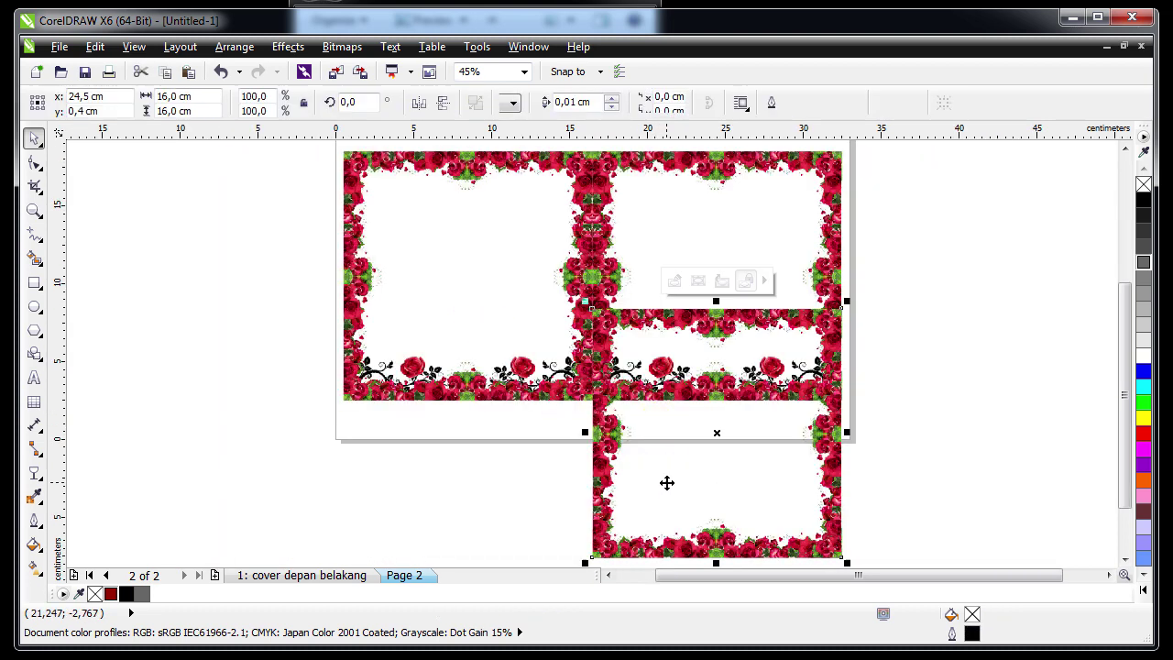
key(Delete)
key(F4)
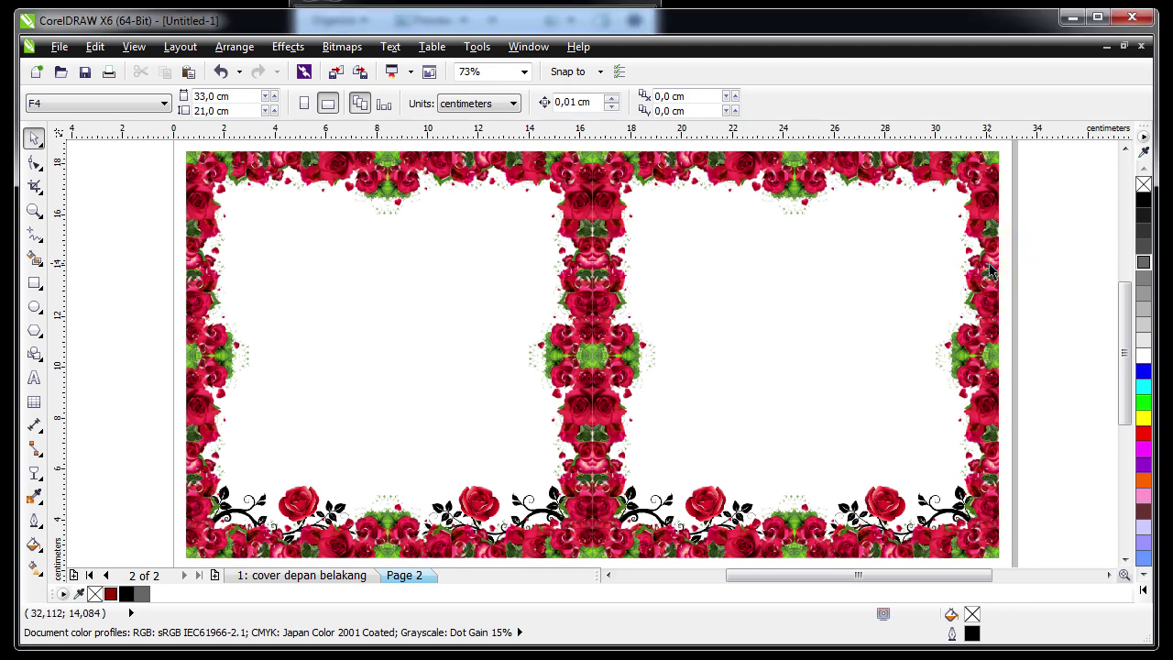
Zoom into the right half of page 2 and draw a paragraph text frame inside the rose frame
key(z)
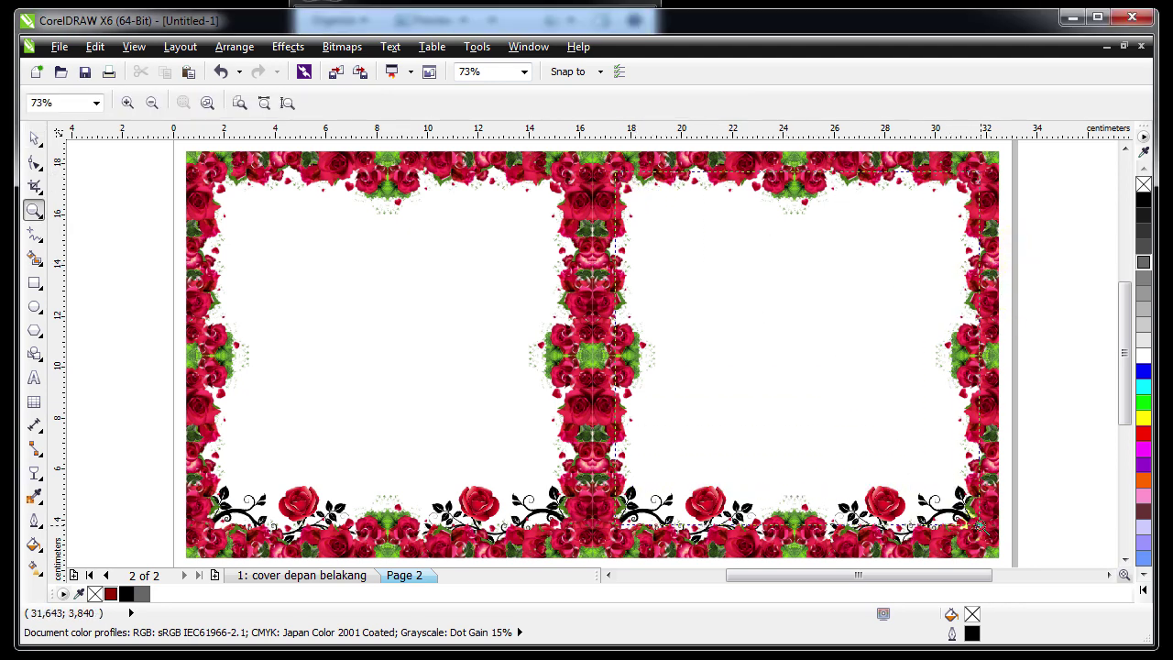
click(983, 532)
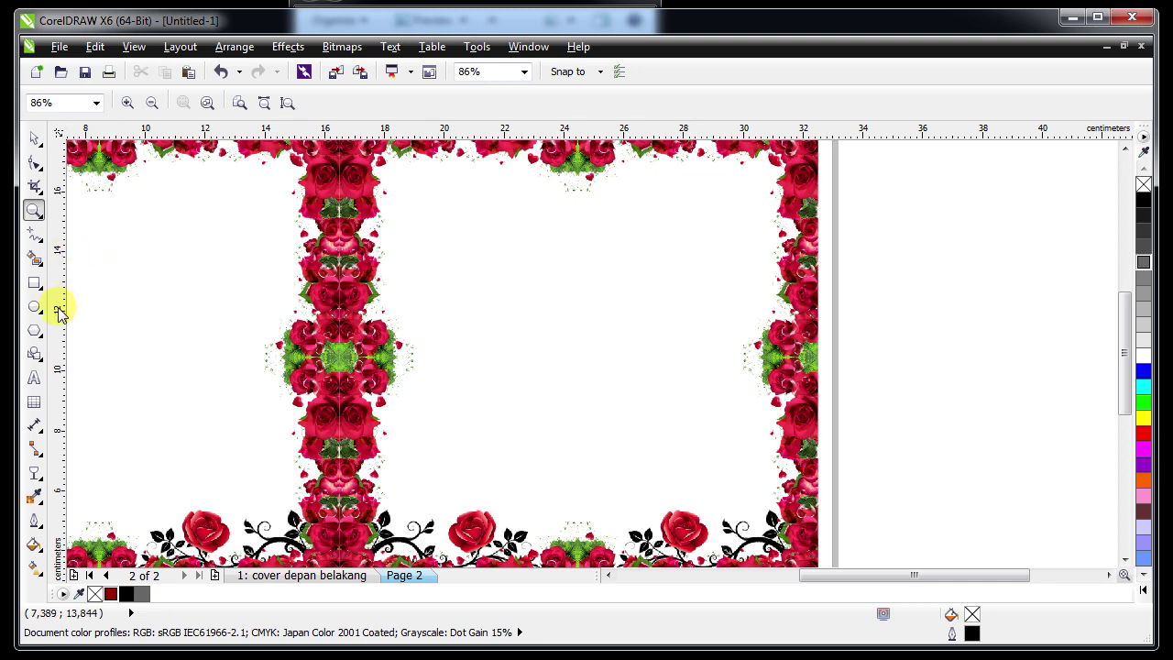
click(34, 376)
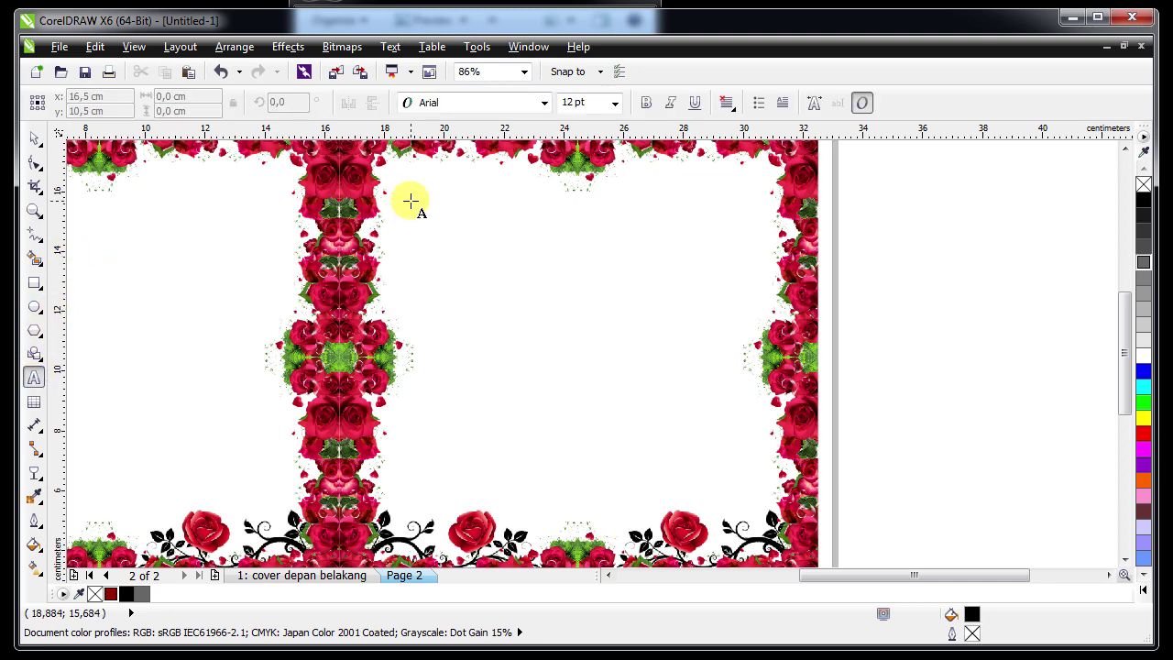
drag(410, 200, 740, 507)
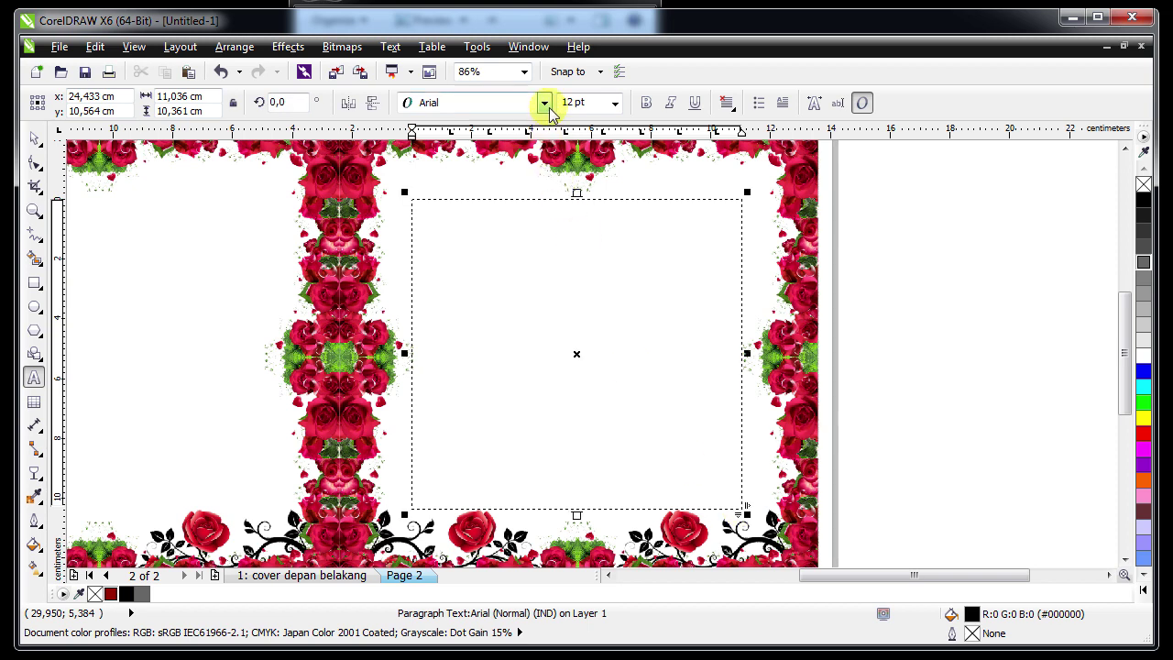
Set the paragraph text to Book Antiqua, 11 pt, centre-aligned
click(544, 103)
click(542, 142)
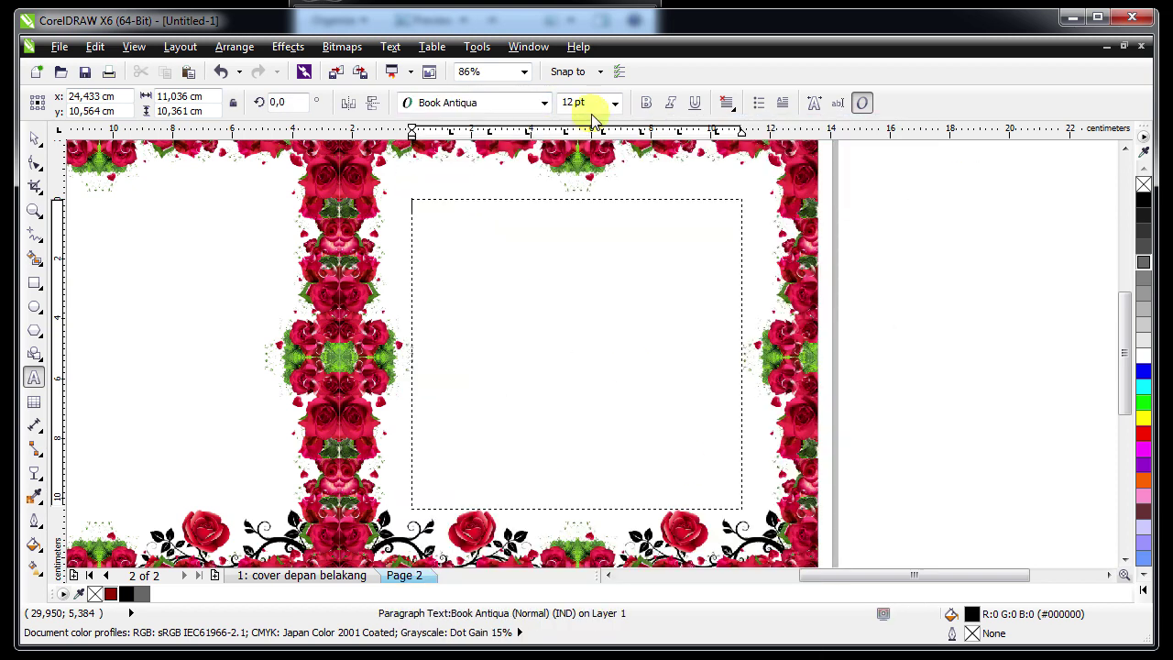
click(615, 103)
click(579, 196)
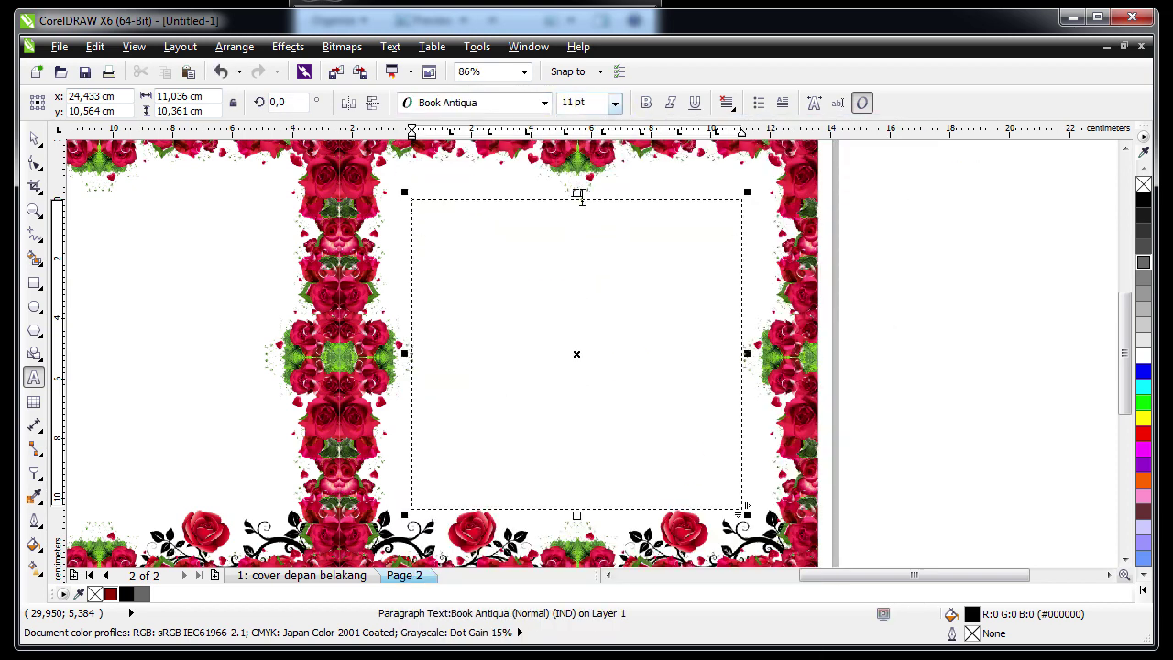
click(725, 104)
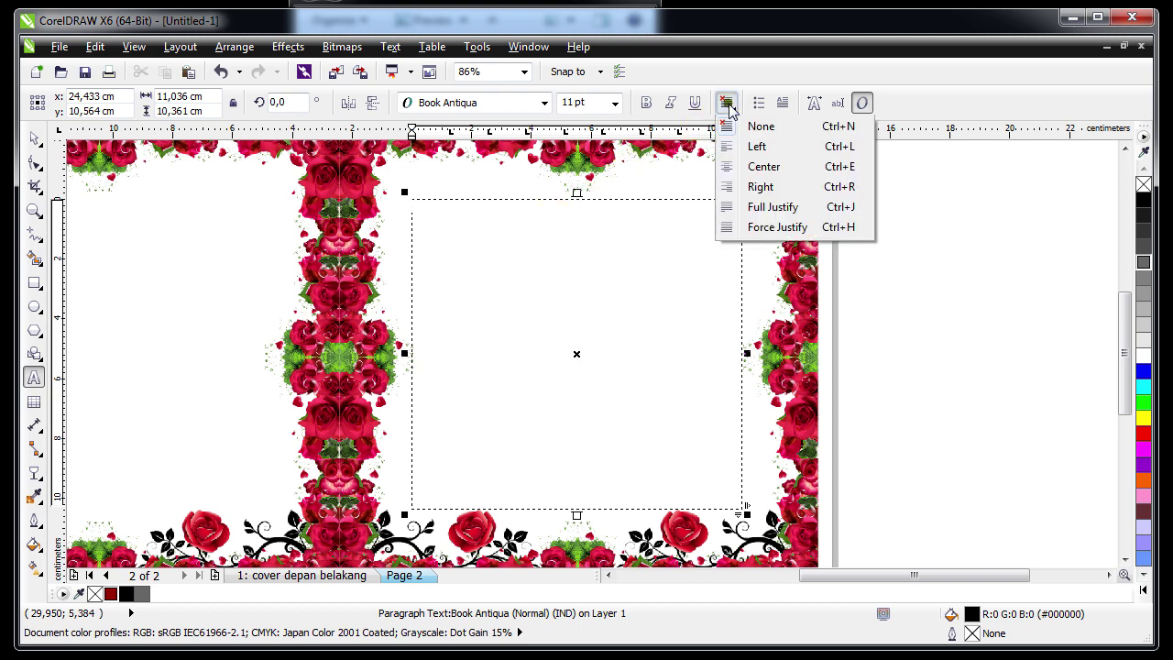
click(740, 166)
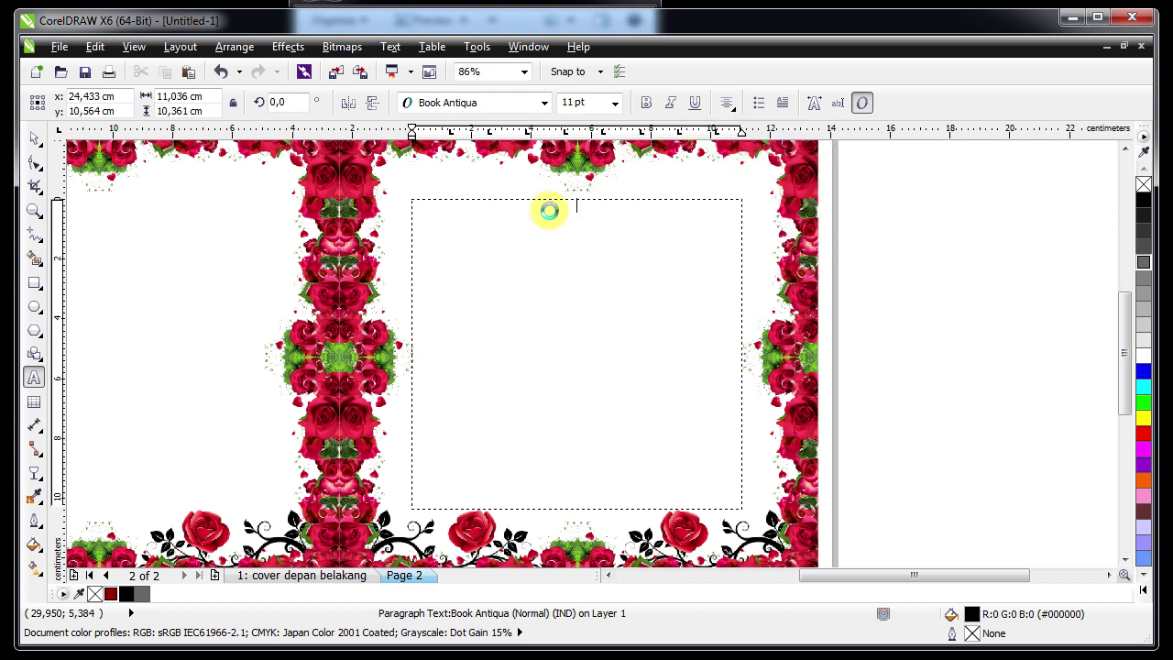
Paste the invitation text, merge the two Kel. Bpk. lines, and break the line before 'dan atas'
key(ctrl+v)
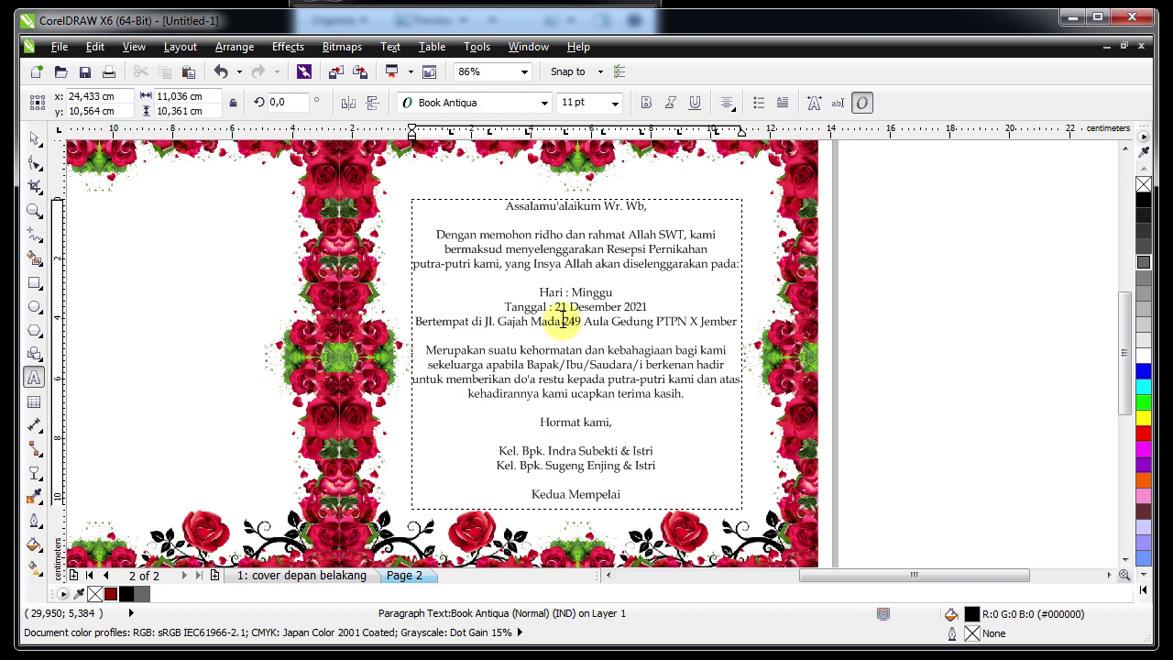
click(577, 312)
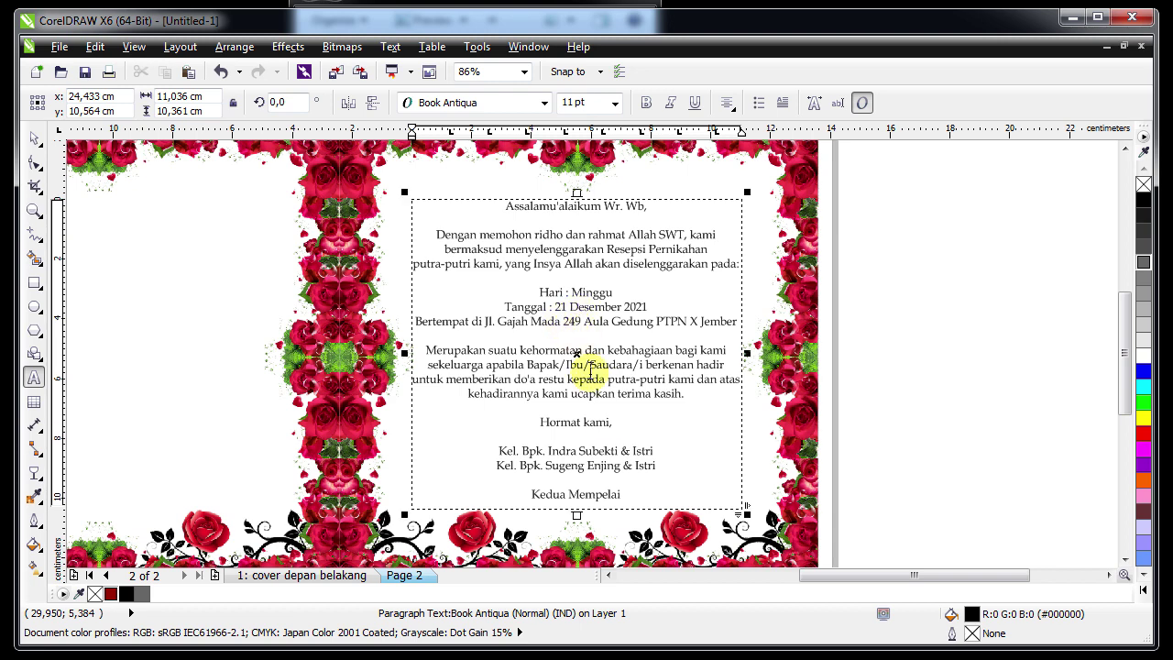
click(680, 436)
key(Delete)
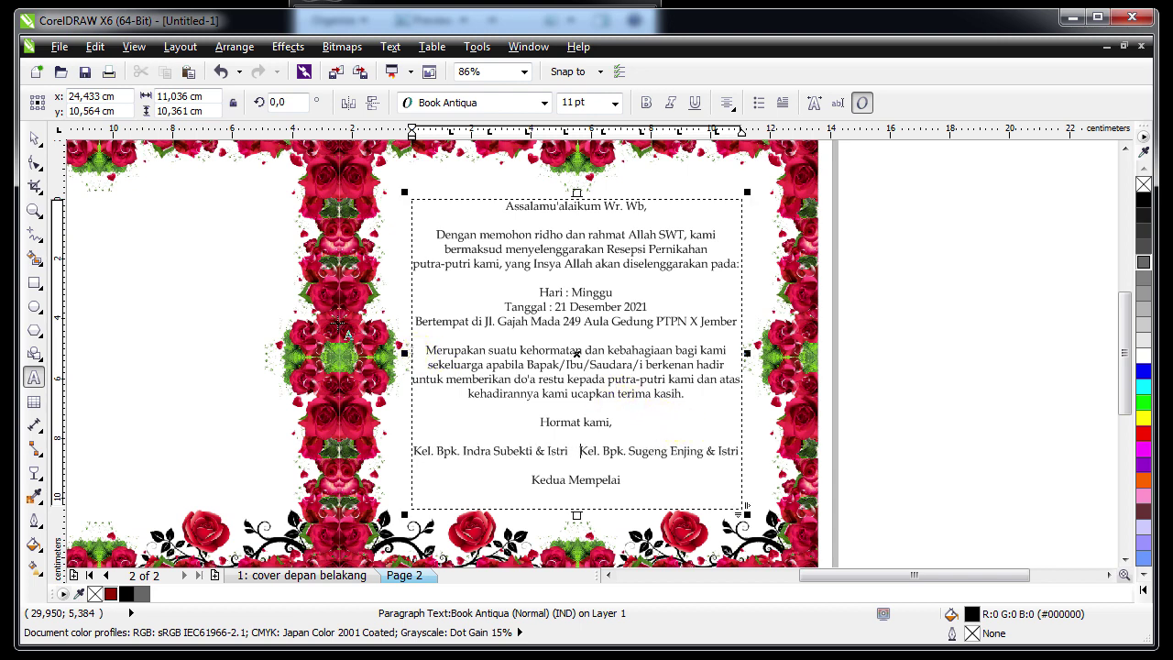
click(698, 369)
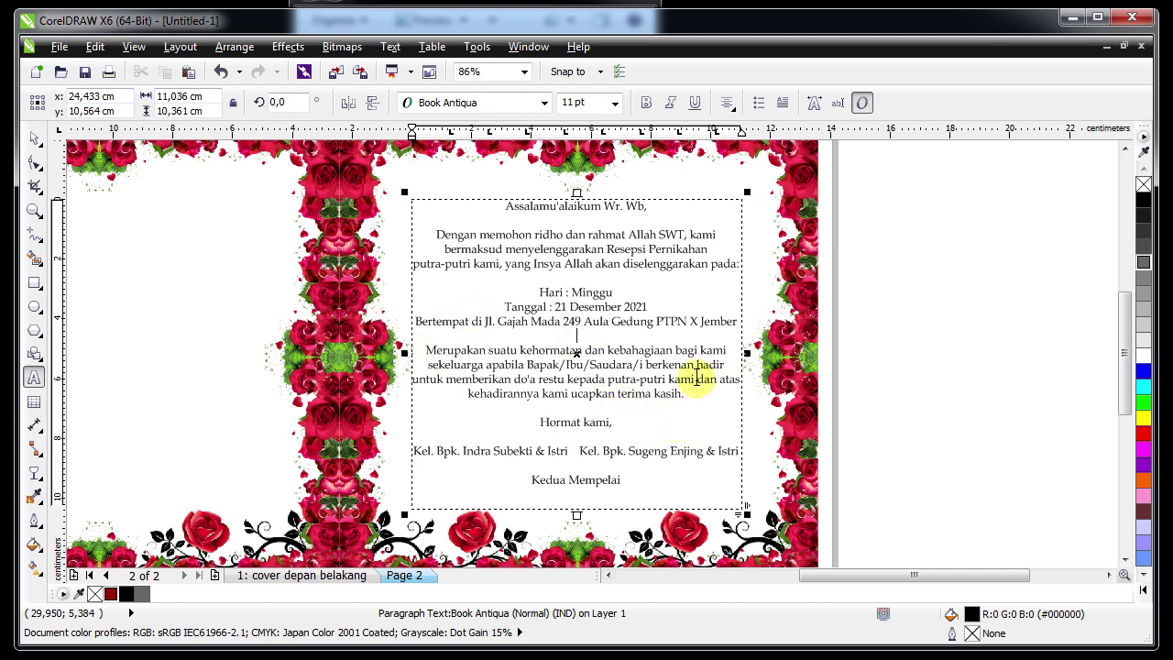
key(Return)
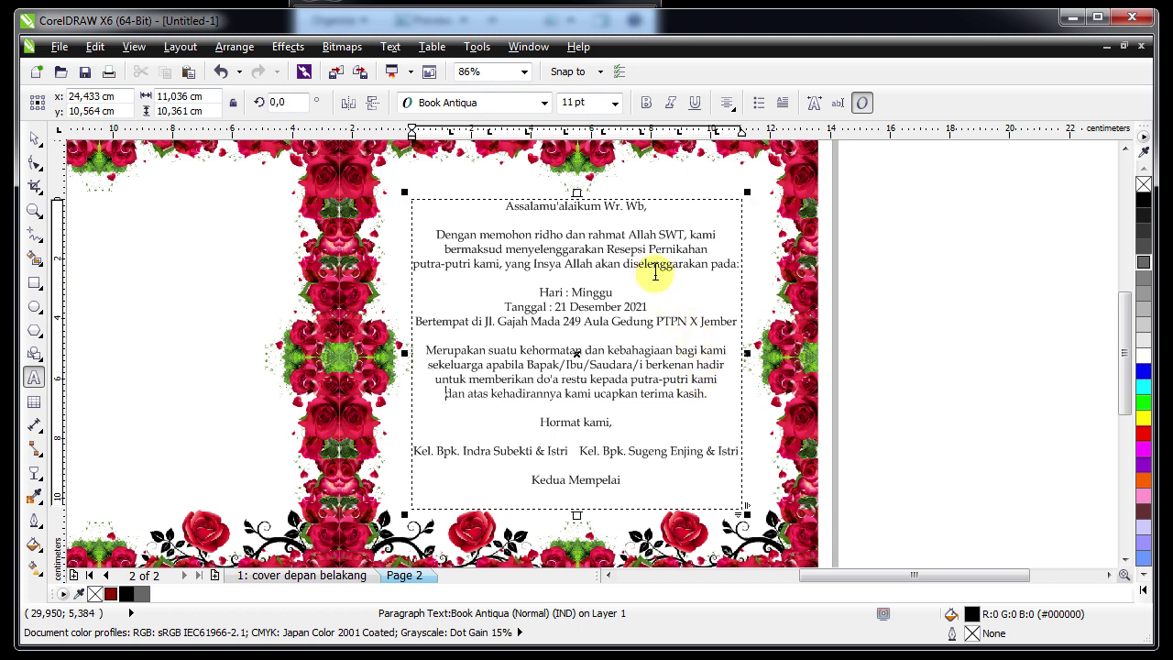
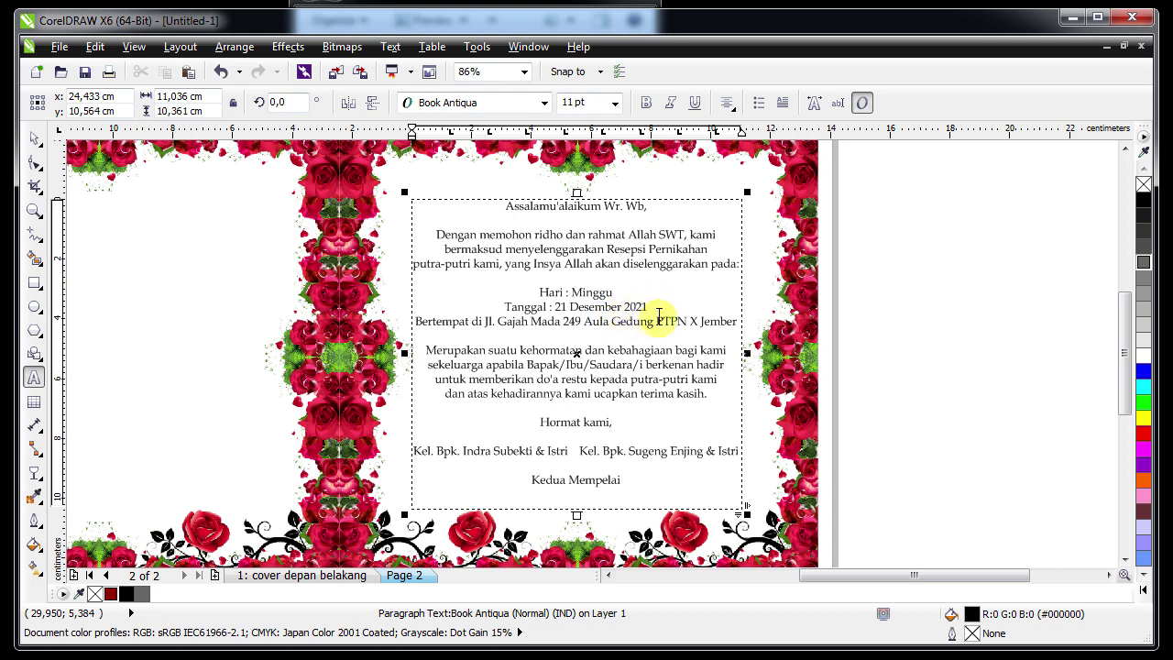
Move 'Aula Gedung PTPN X Jember' onto its own line in the event details
click(583, 321)
key(Return)
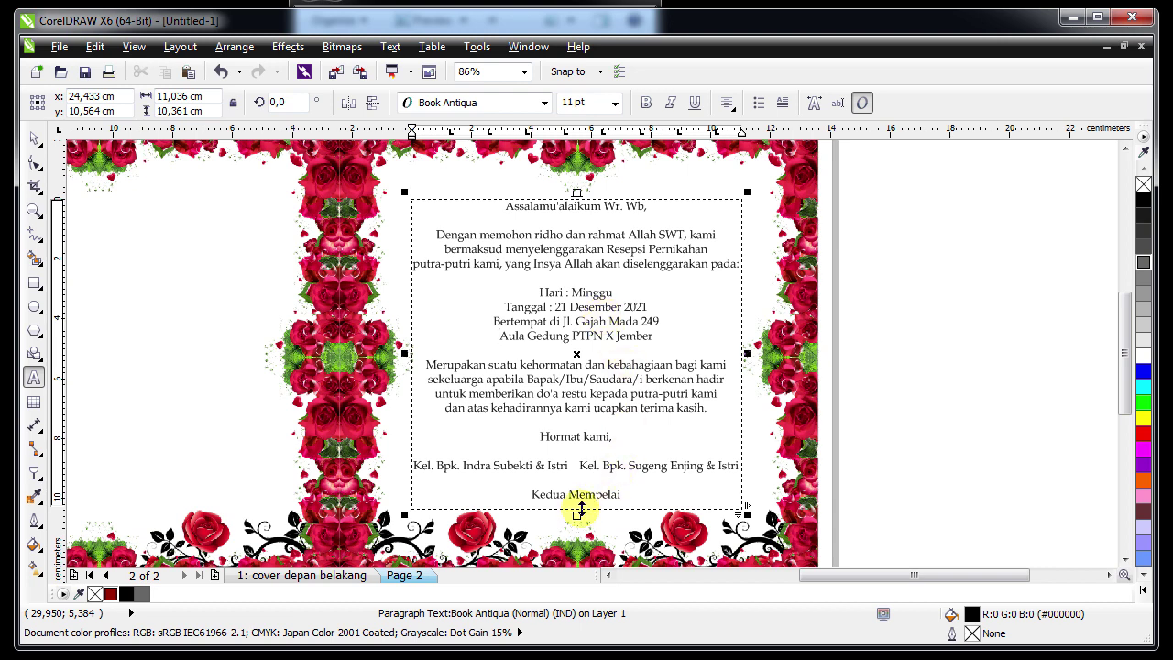
click(591, 263)
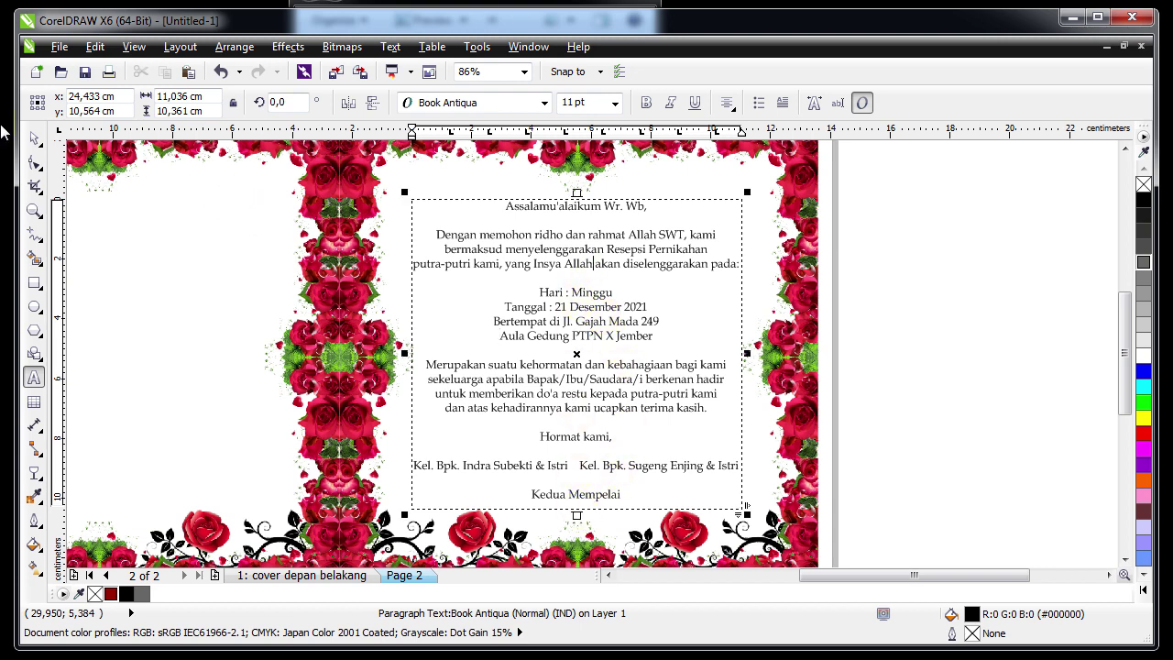
click(34, 139)
click(881, 332)
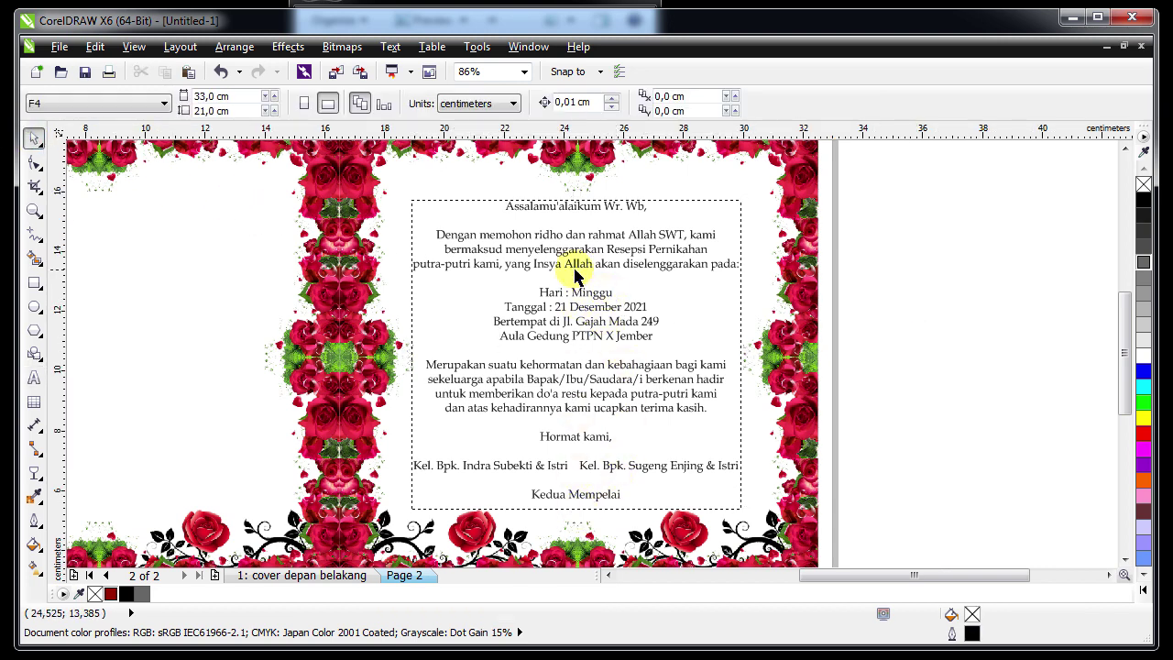
Delete 'Hari :', add the '18.30 WIB - selesai.' time line and join '21 Desember 2021' onto Minggu
key(z)
click(636, 330)
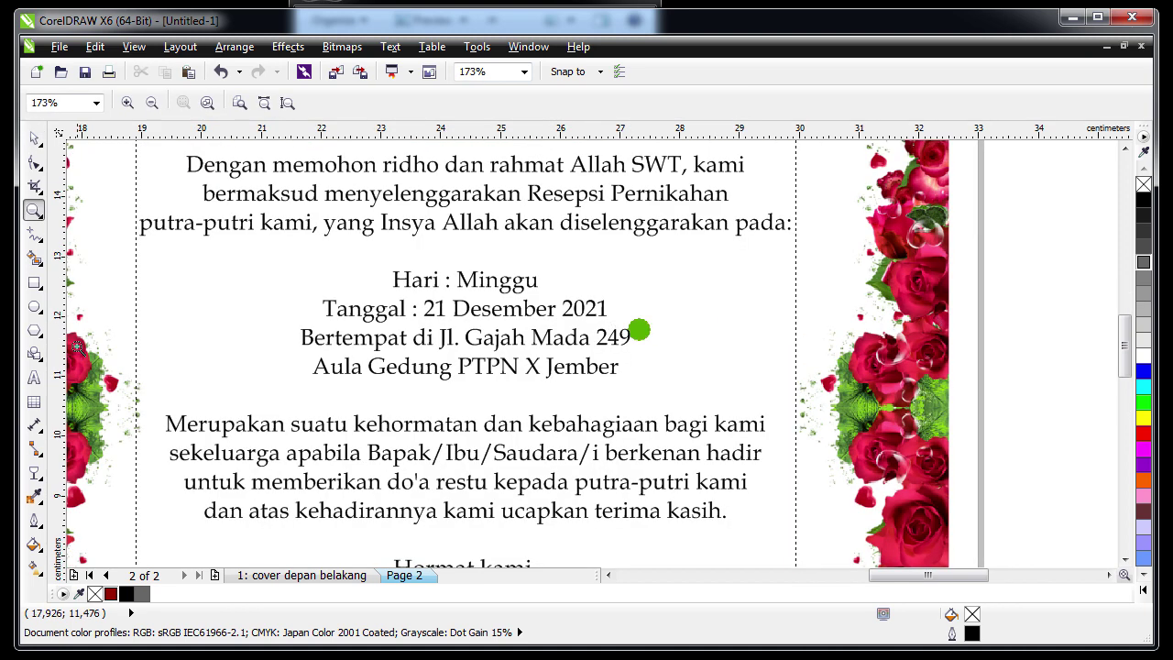
click(32, 377)
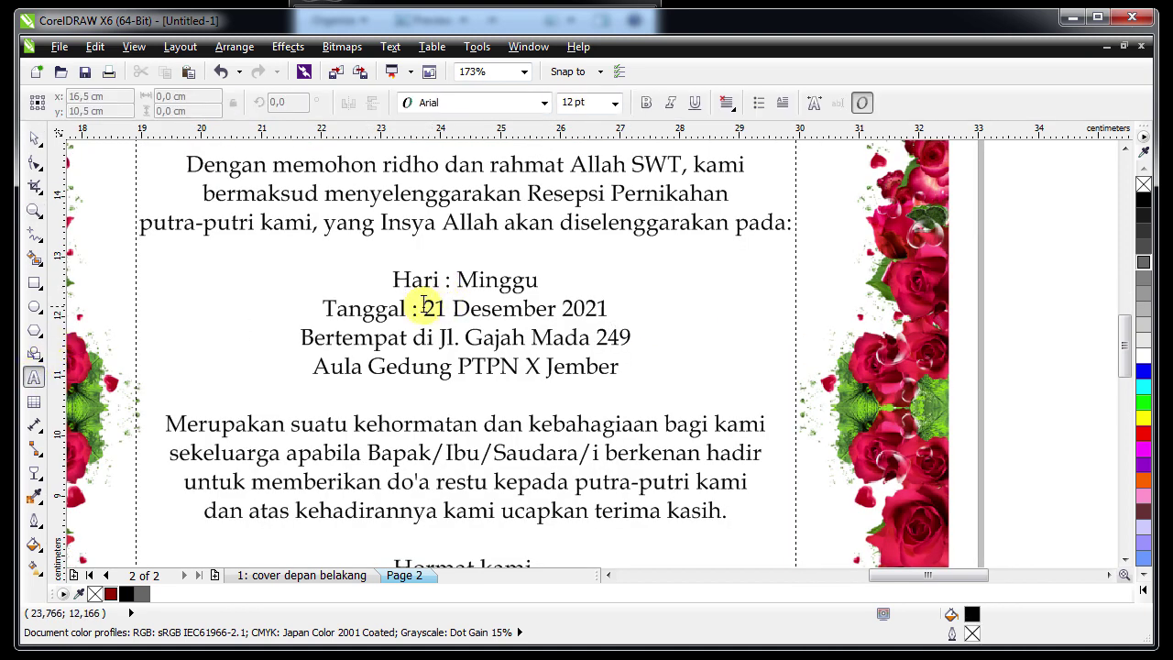
click(421, 309)
drag(446, 284, 320, 309)
key(Delete)
key(Delete)
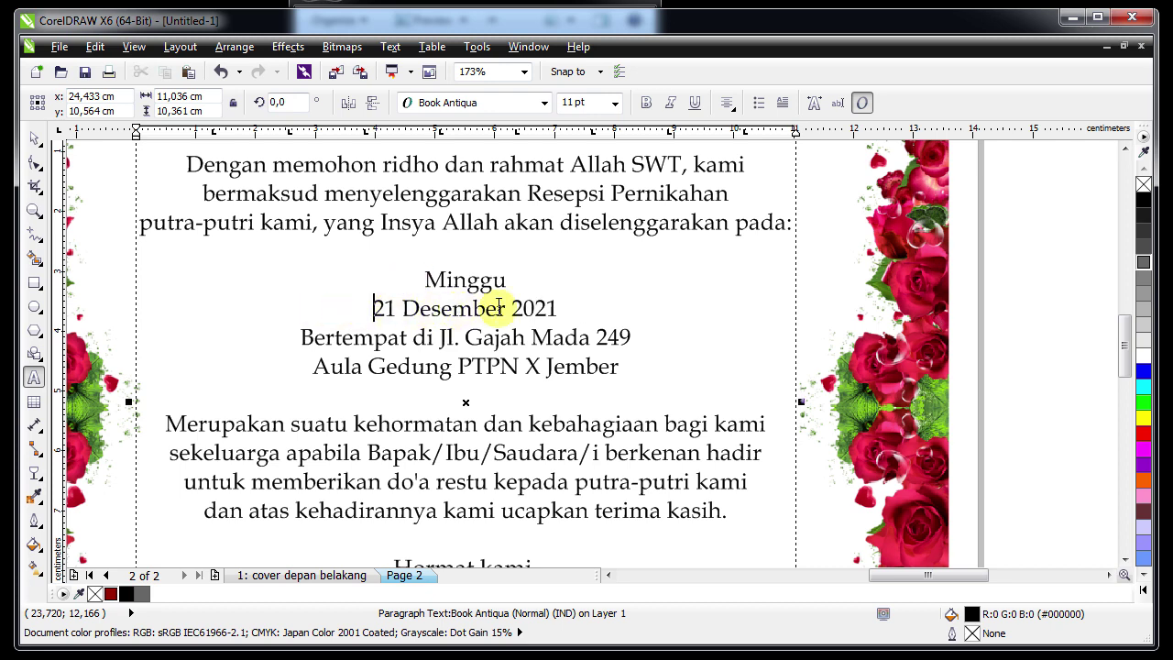
shift+click(559, 309)
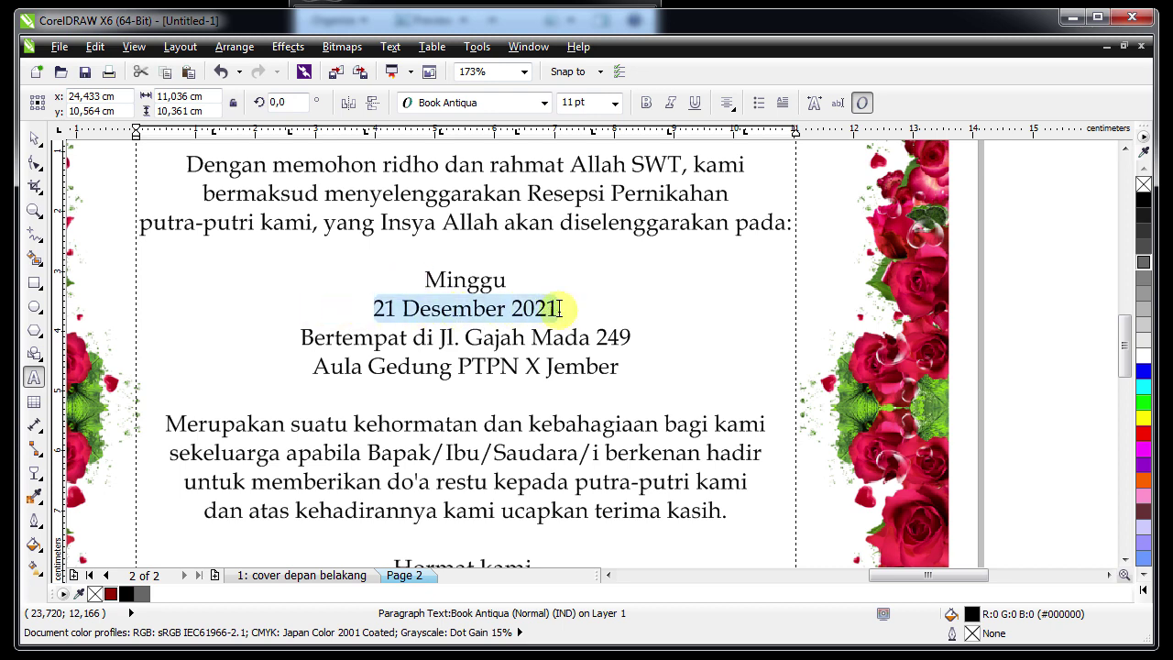
key(Delete)
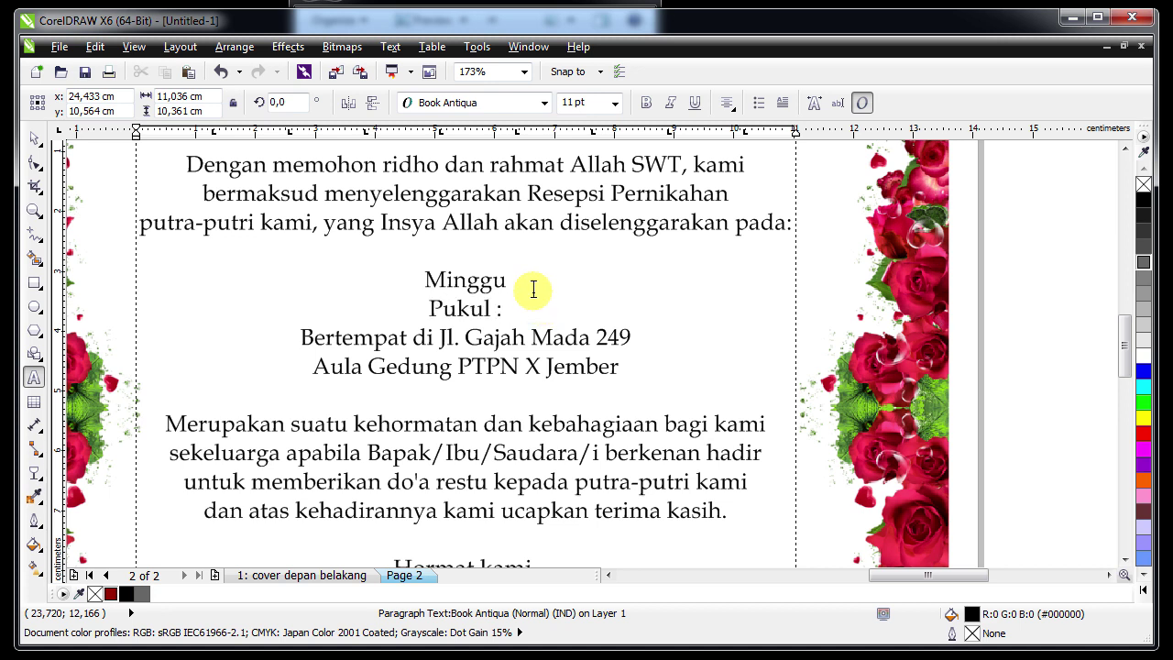
text(18.30)
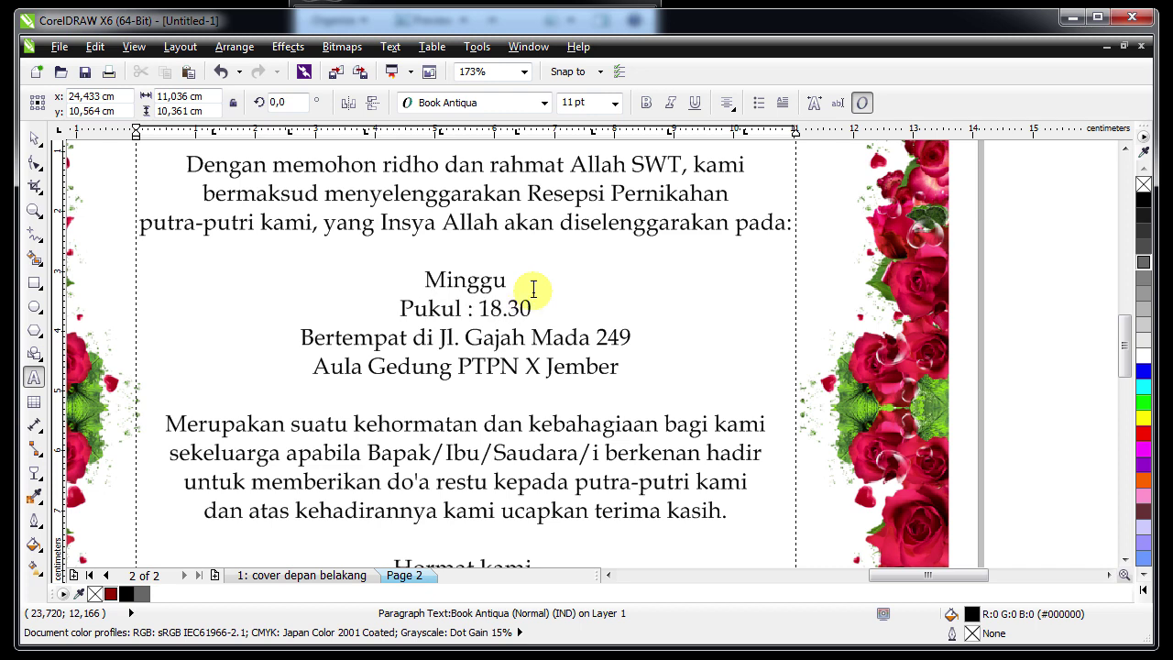
text( WIB - selesai.)
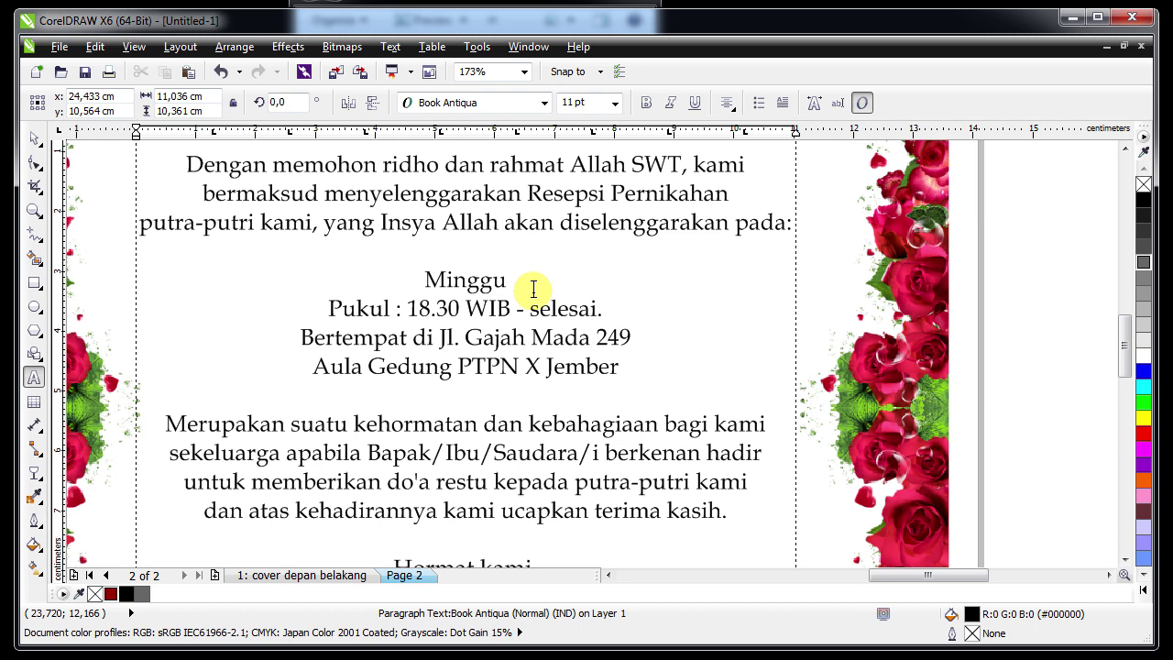
text(, 21 Desember 2021)
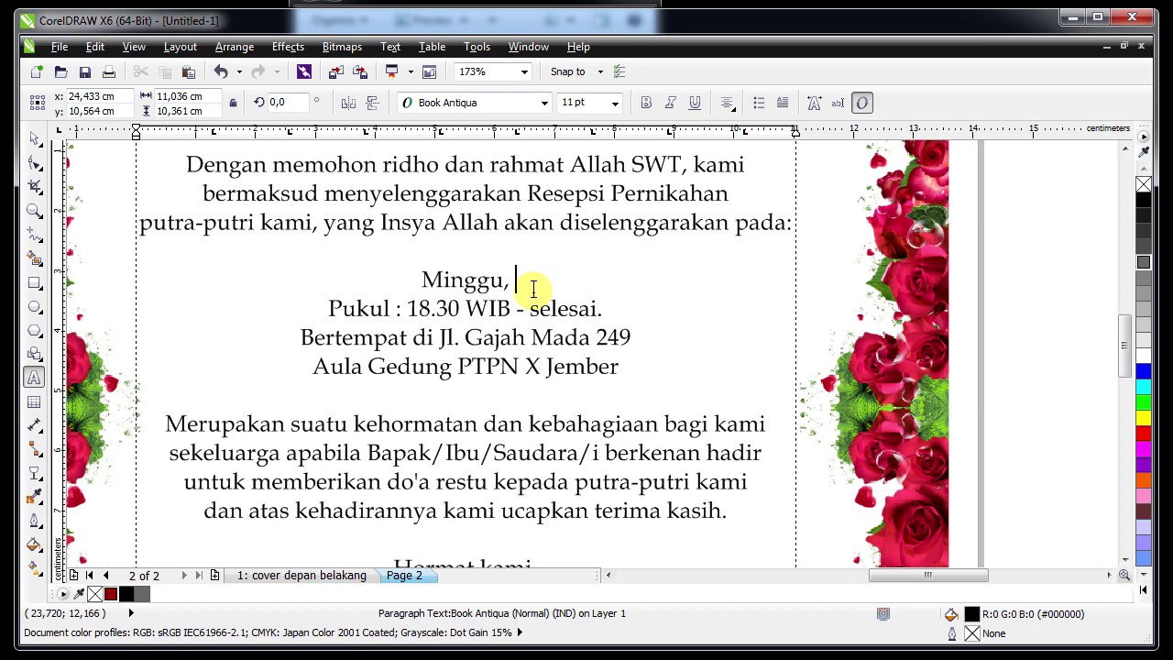
Make the 'Minggu, 21 Desember 2021' line bold at 14 pt
key(ctrl+shift+Left)
key(ctrl+shift+Left)
key(ctrl+shift+Left)
key(ctrl+shift+Left)
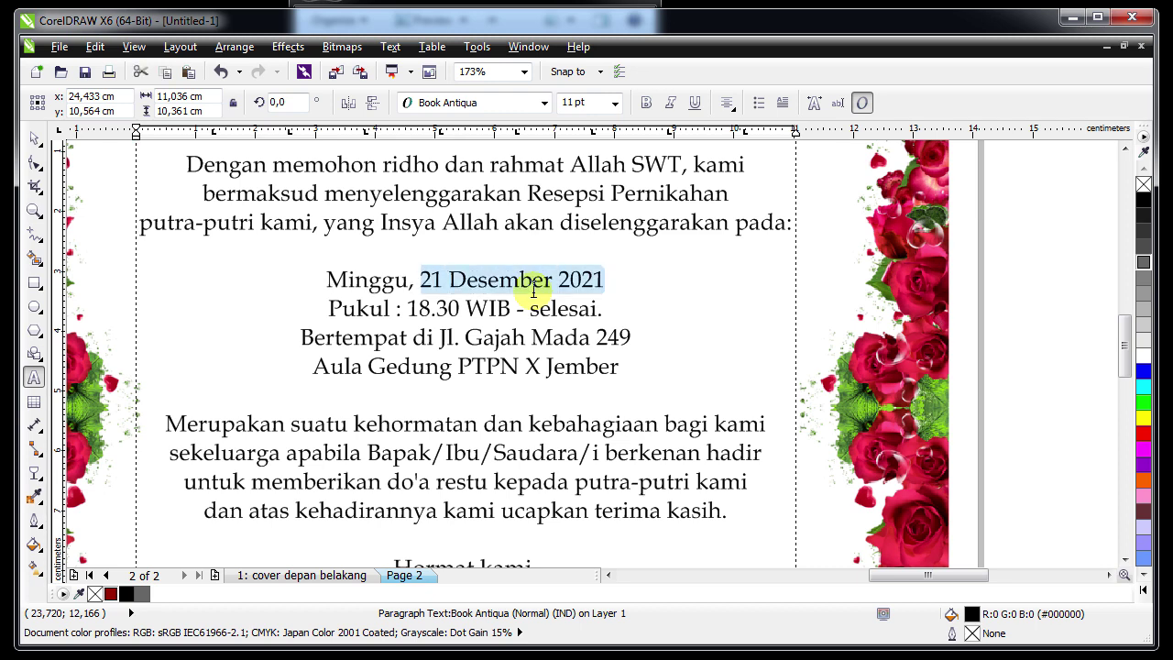
click(646, 102)
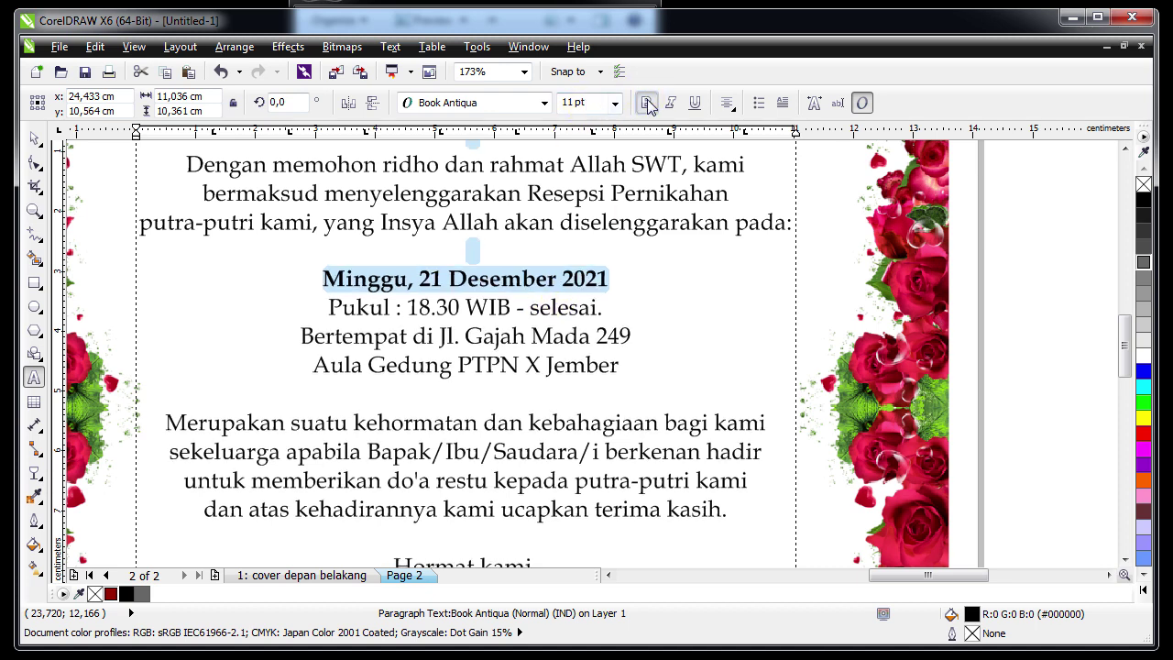
click(615, 103)
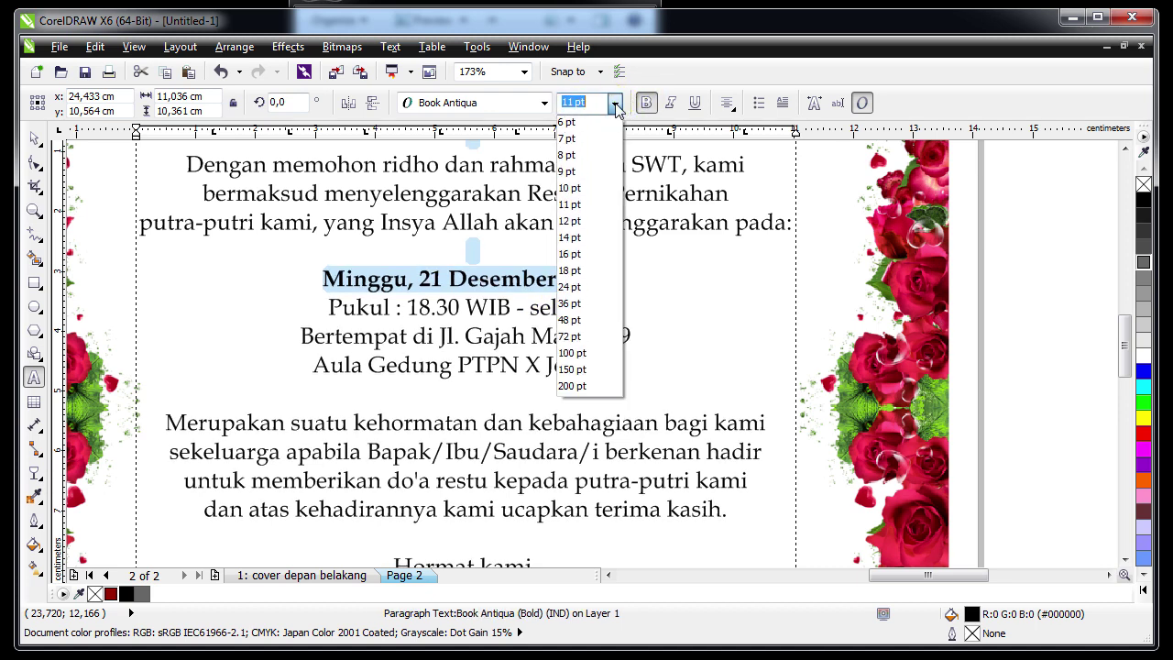
click(587, 237)
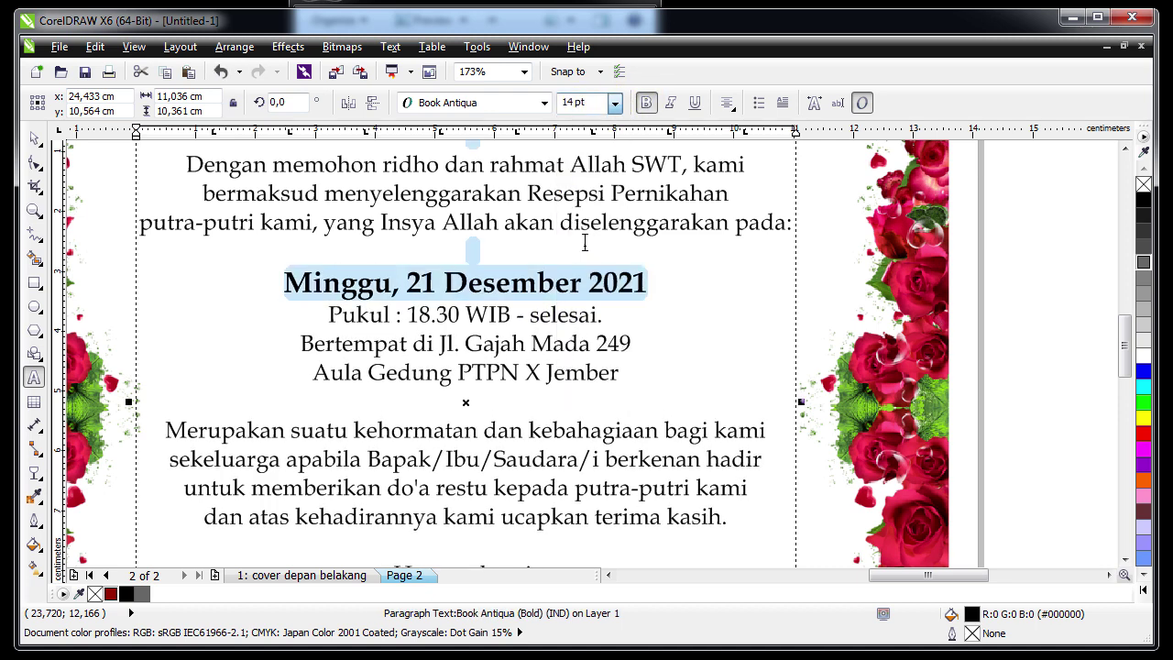
click(34, 162)
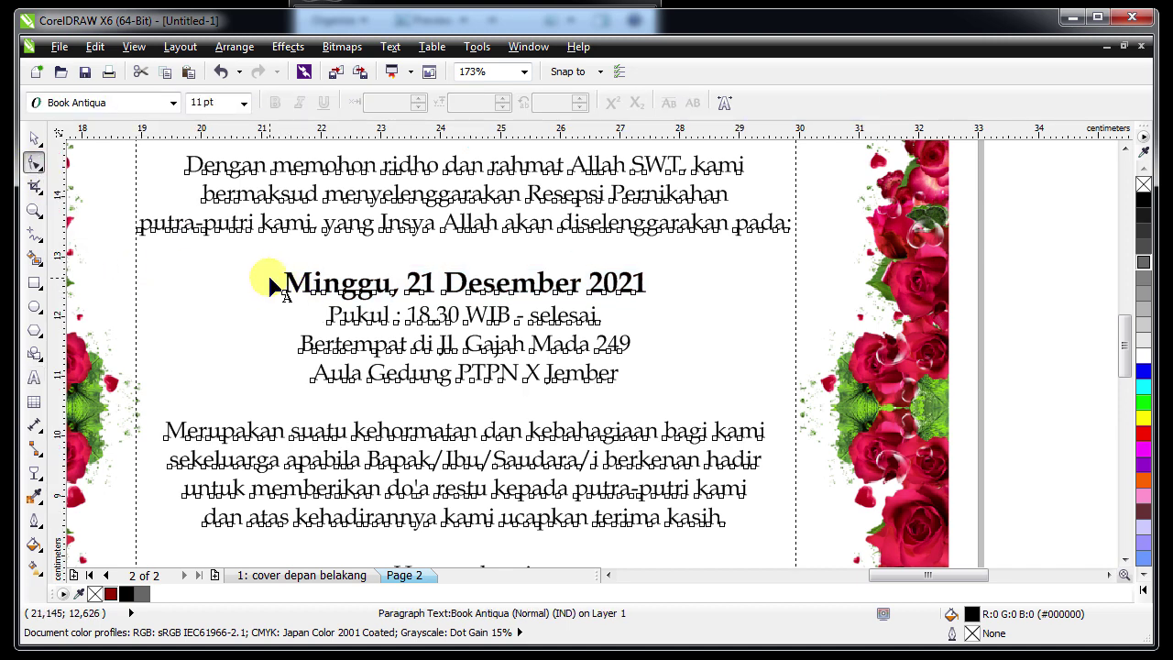
Tighten the date line's character spacing to -3% and raise it slightly
drag(275, 275, 703, 312)
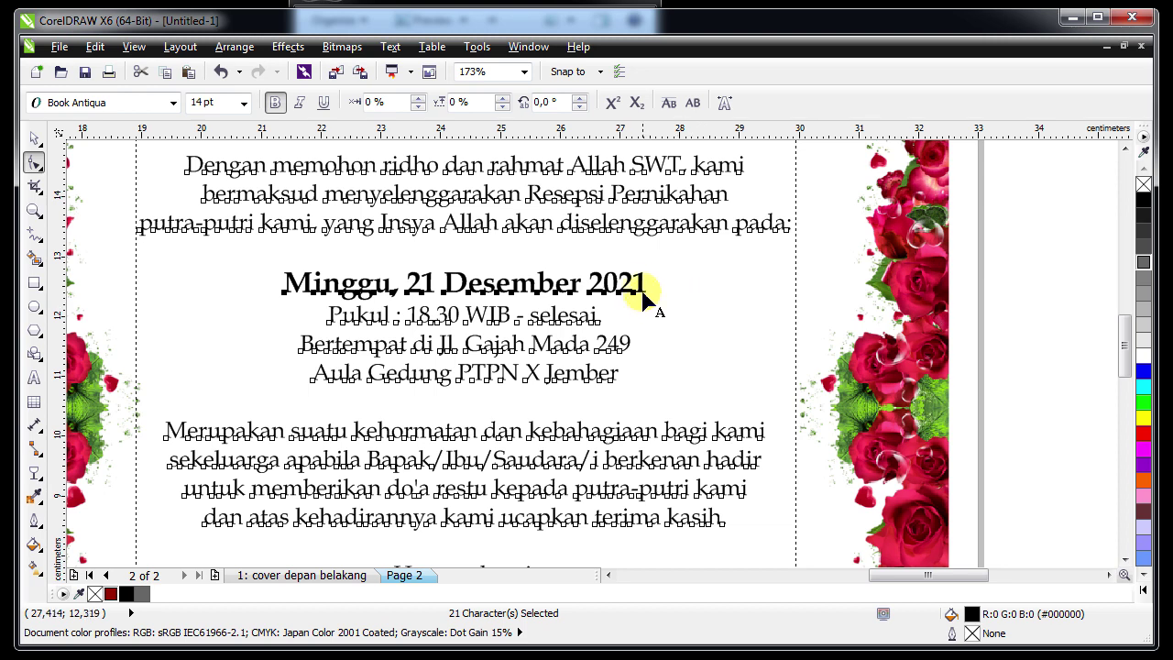
mouse_move(638, 302)
mouse_down()
mouse_move(634, 287)
mouse_move(641, 309)
mouse_up()
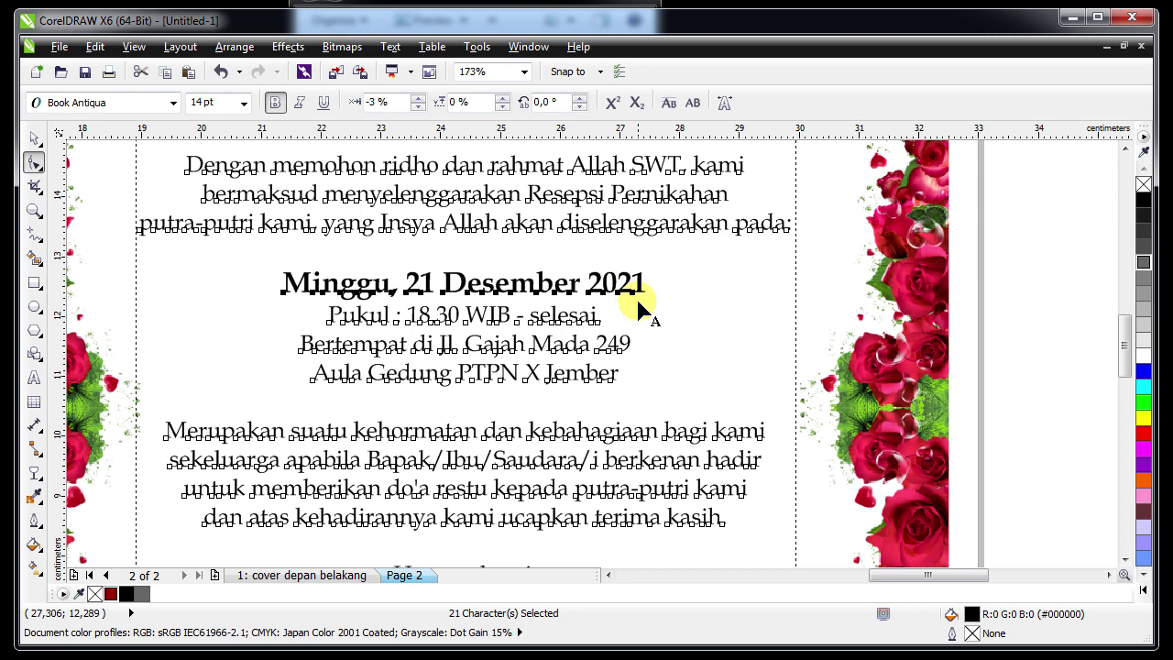
click(374, 401)
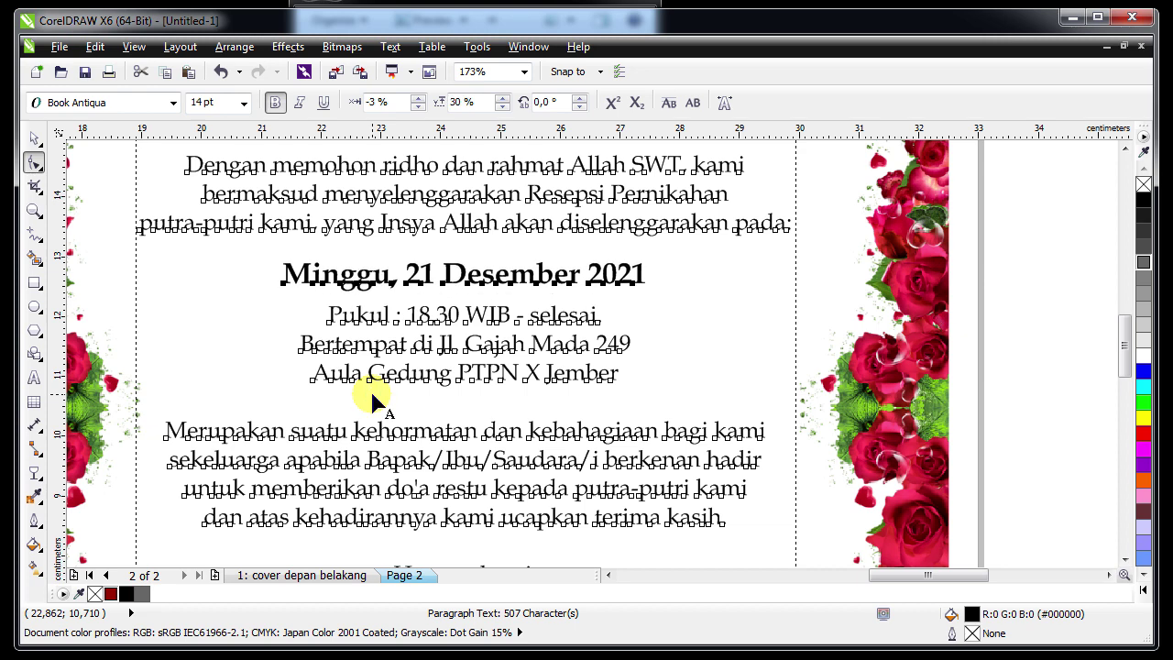
click(34, 138)
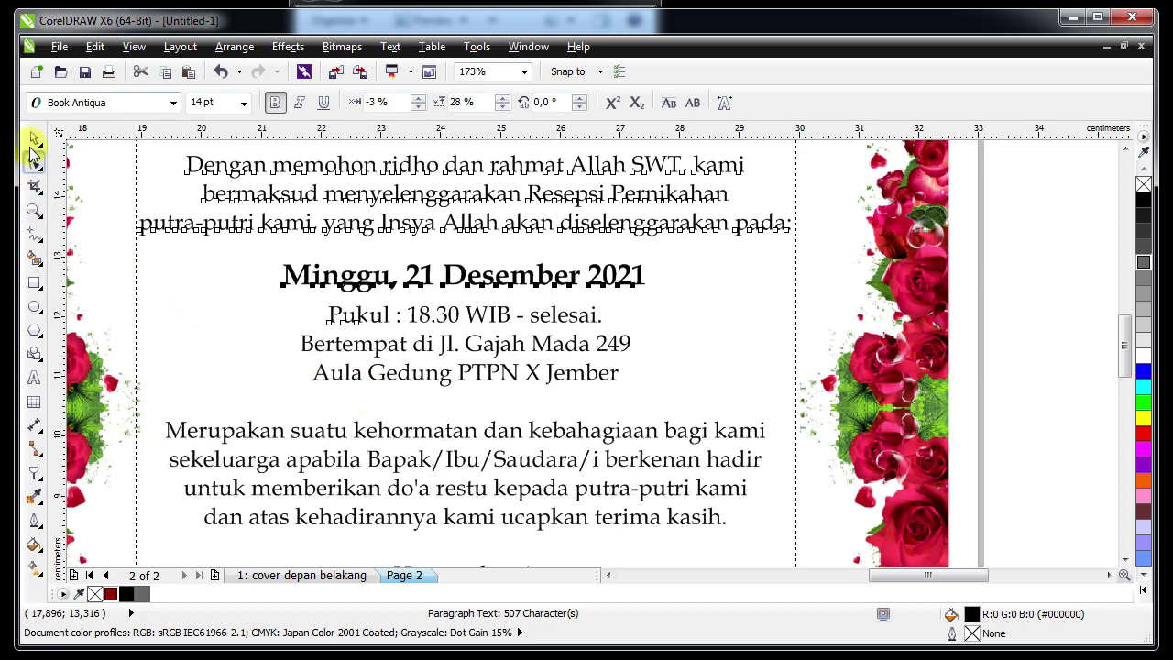
key(Escape)
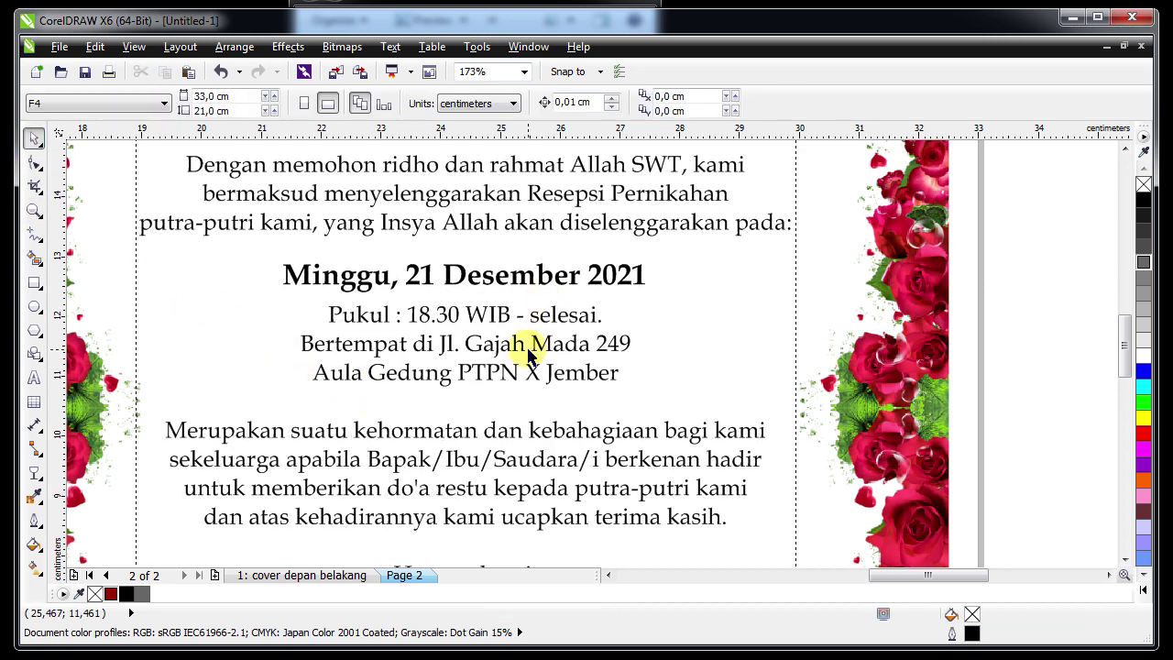
click(503, 373)
Zoom out to the whole spread, then zoom in on the blank left page
key(F4)
key(Escape)
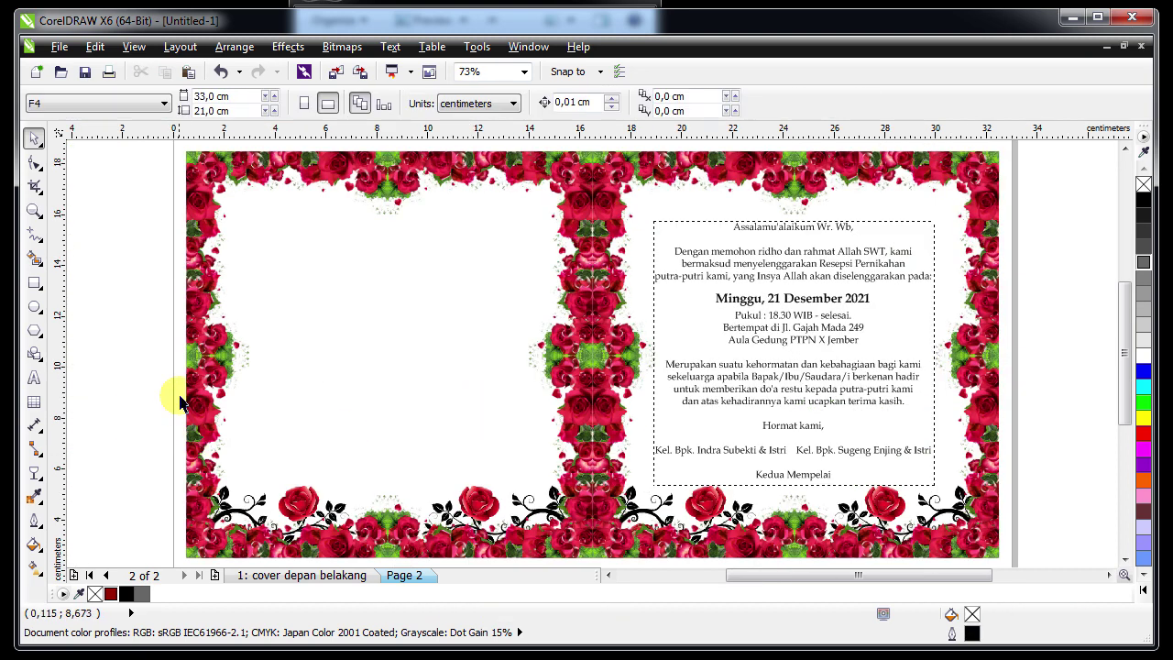
click(679, 389)
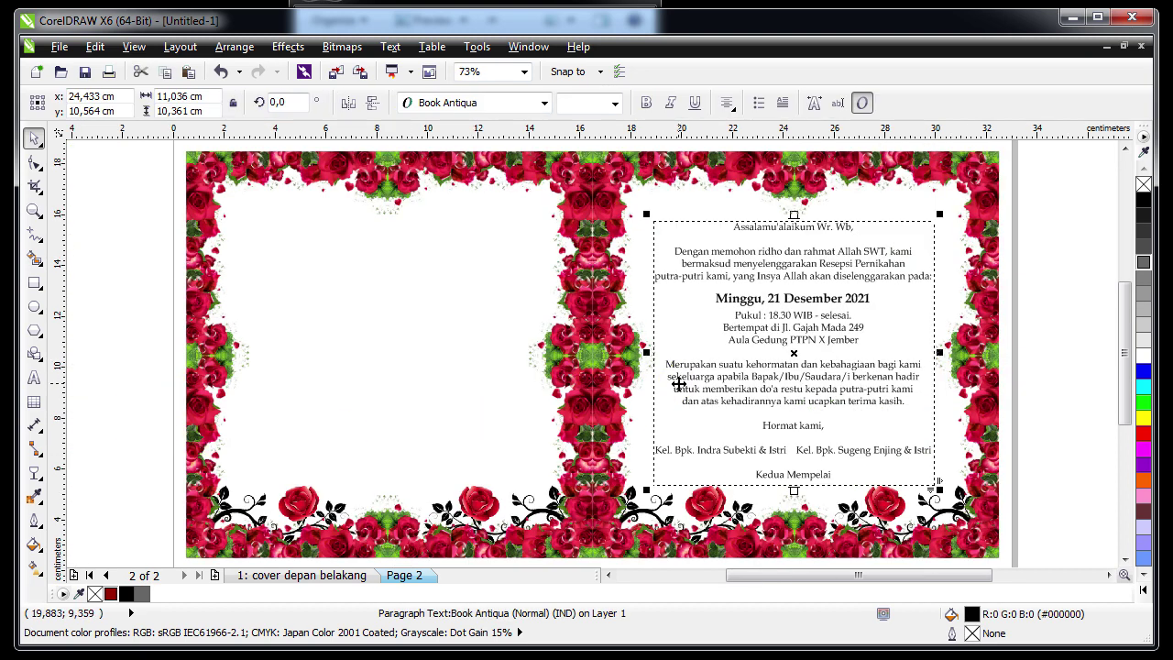
click(792, 353)
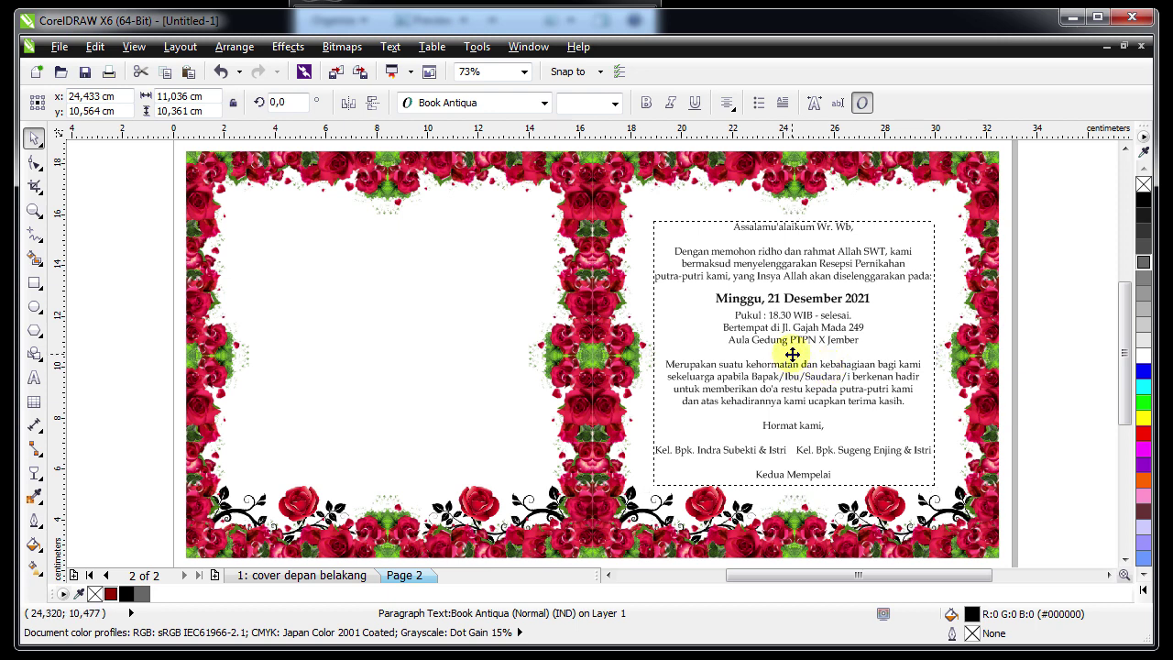
key(Escape)
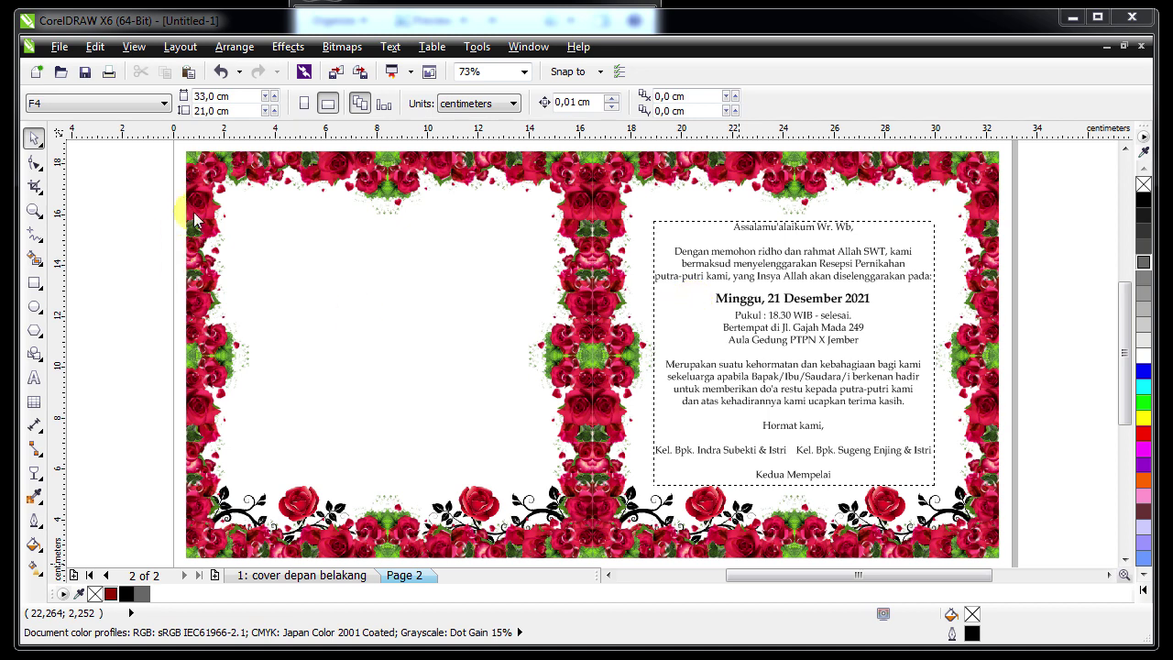
key(z)
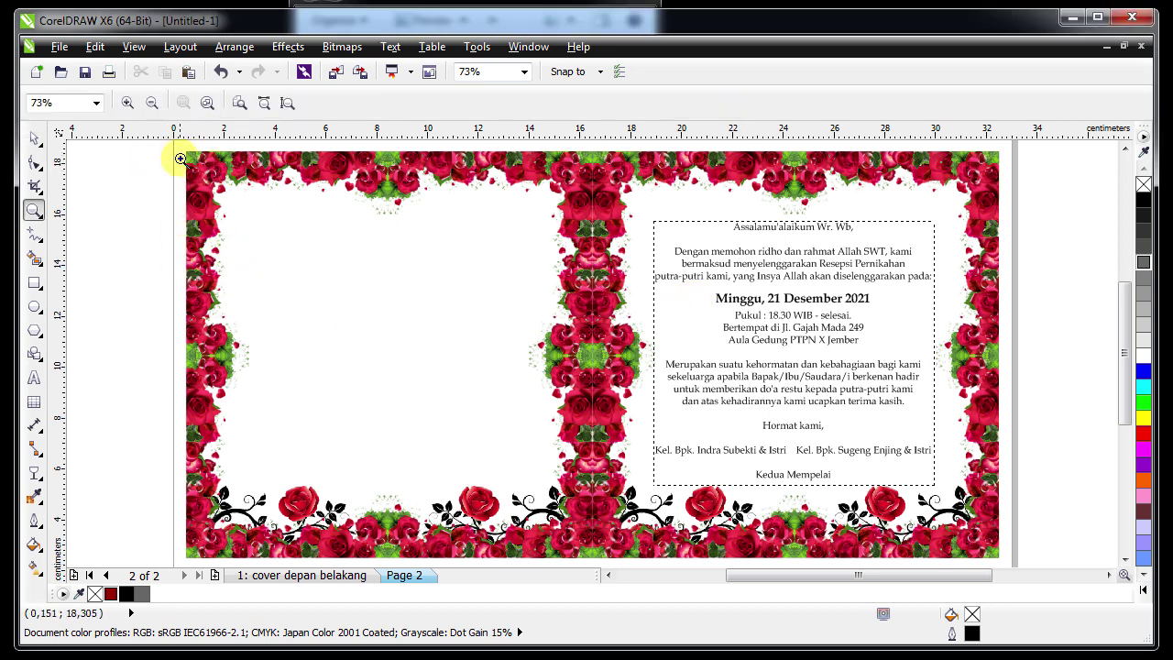
drag(188, 158, 599, 520)
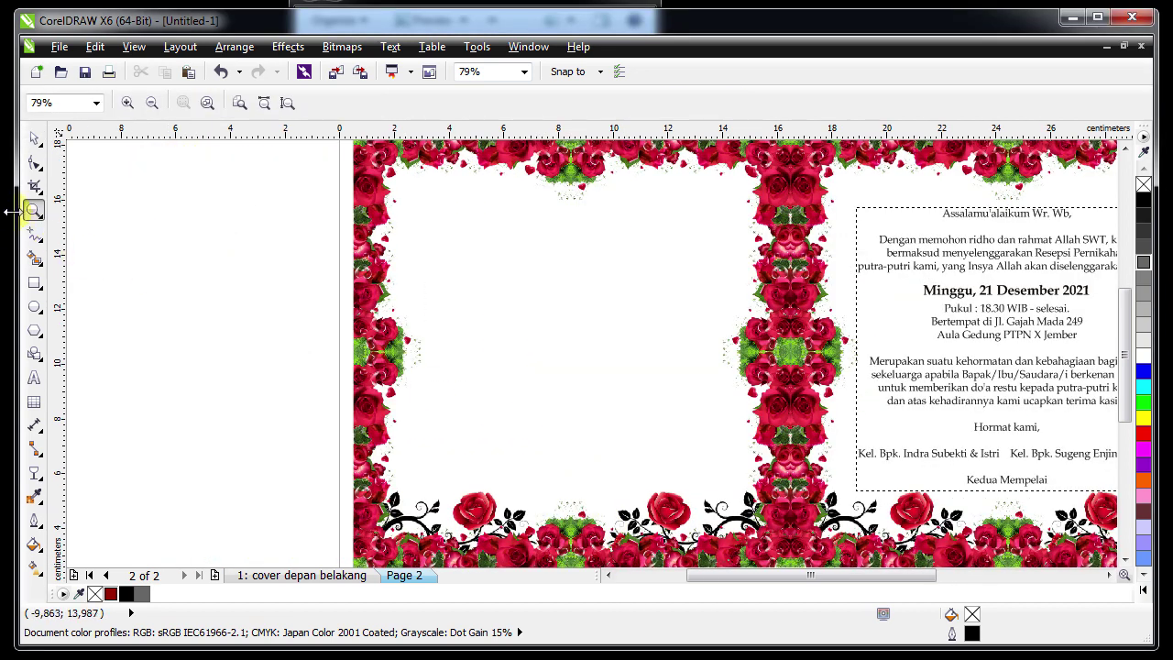
click(34, 139)
Paste the verse and Akad Nikah details as a new 11 pt text block on the left page
click(35, 377)
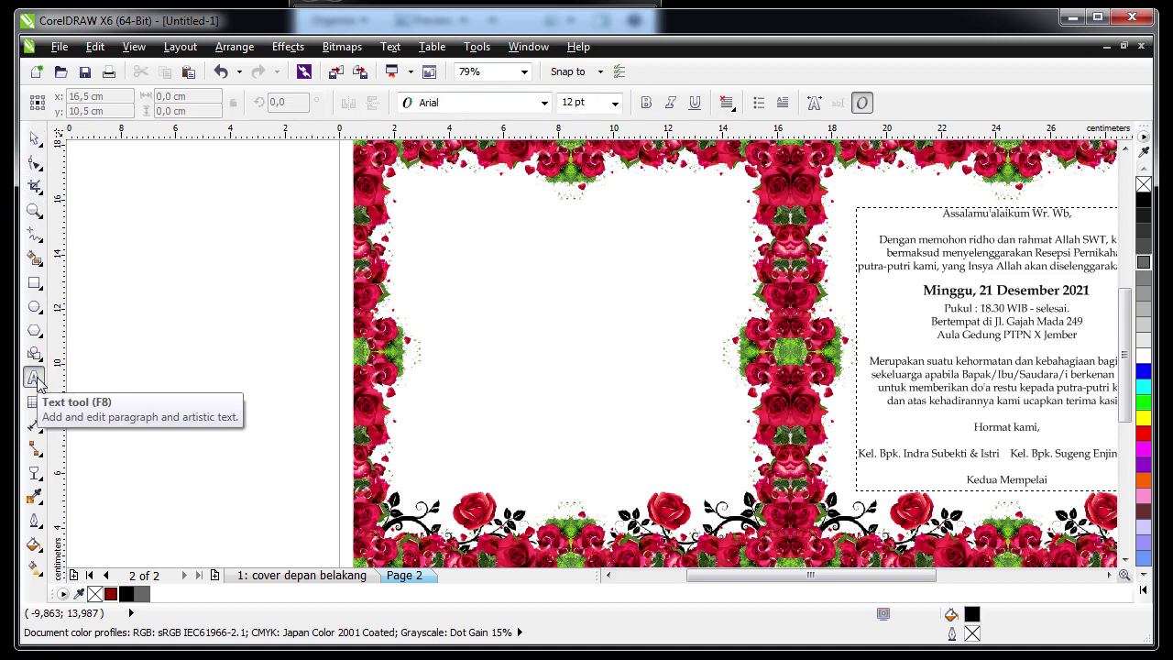
click(532, 240)
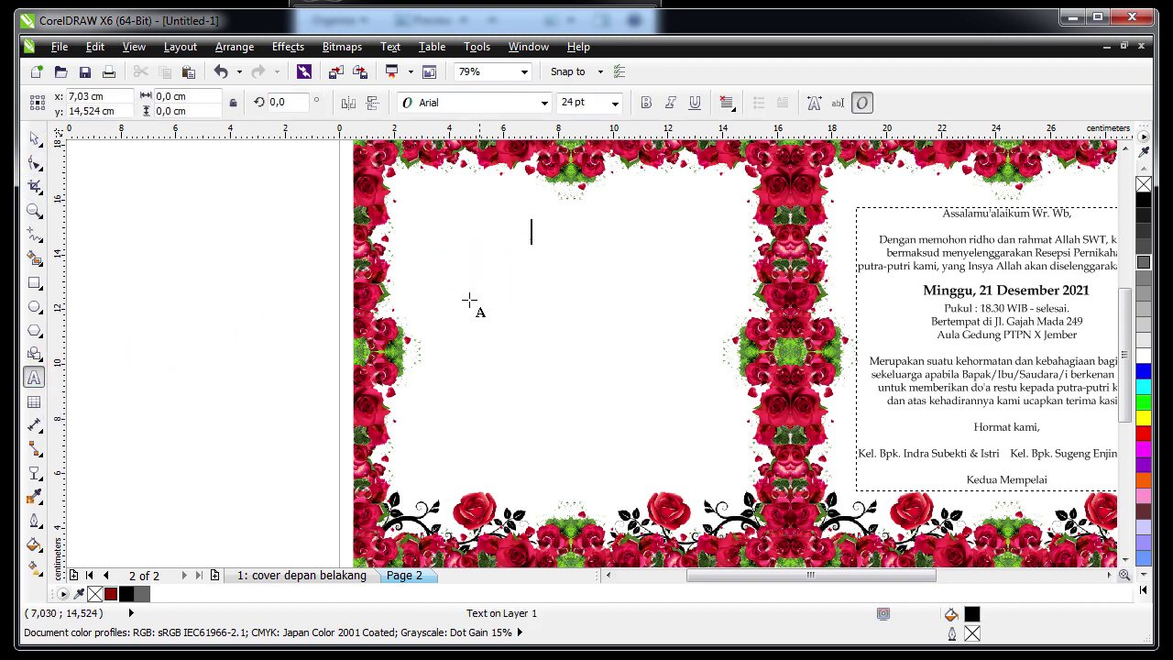
key(ctrl+v)
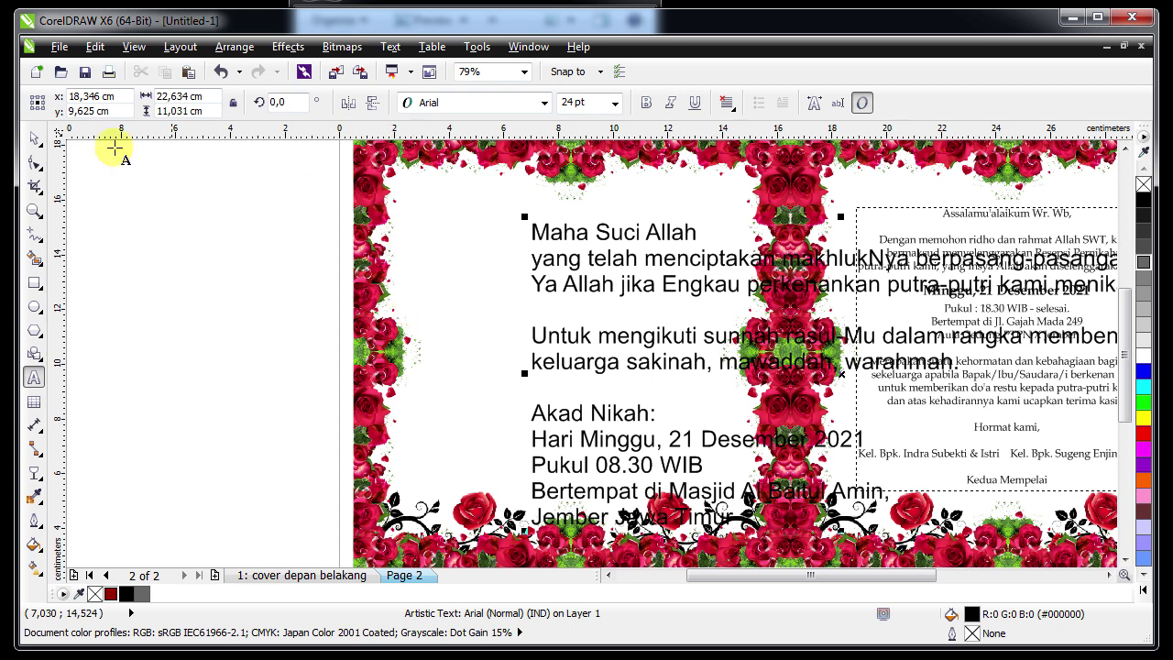
click(34, 139)
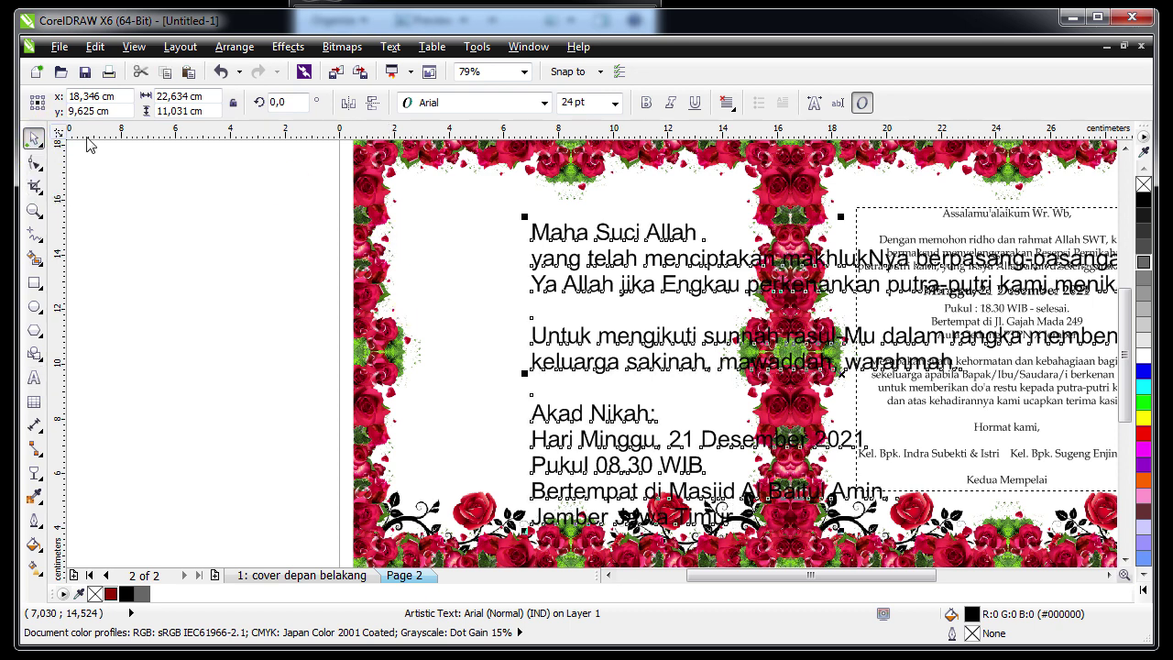
click(614, 103)
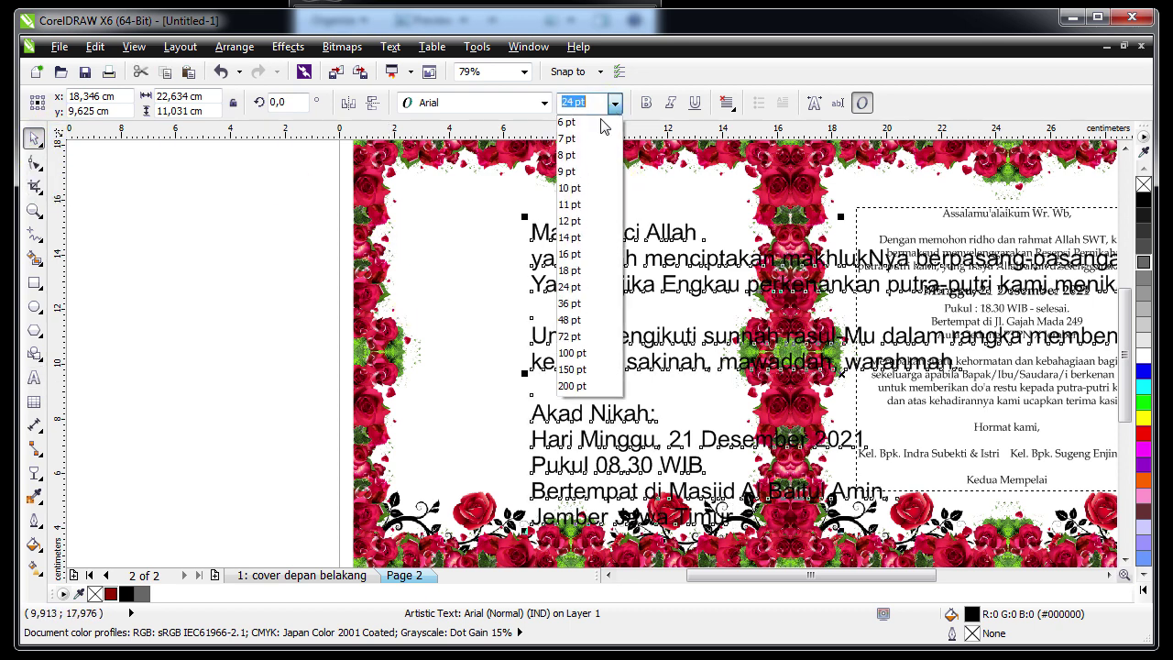
click(579, 212)
Move the block up and left, centre-align it and set it in Book Antiqua
drag(603, 251, 499, 240)
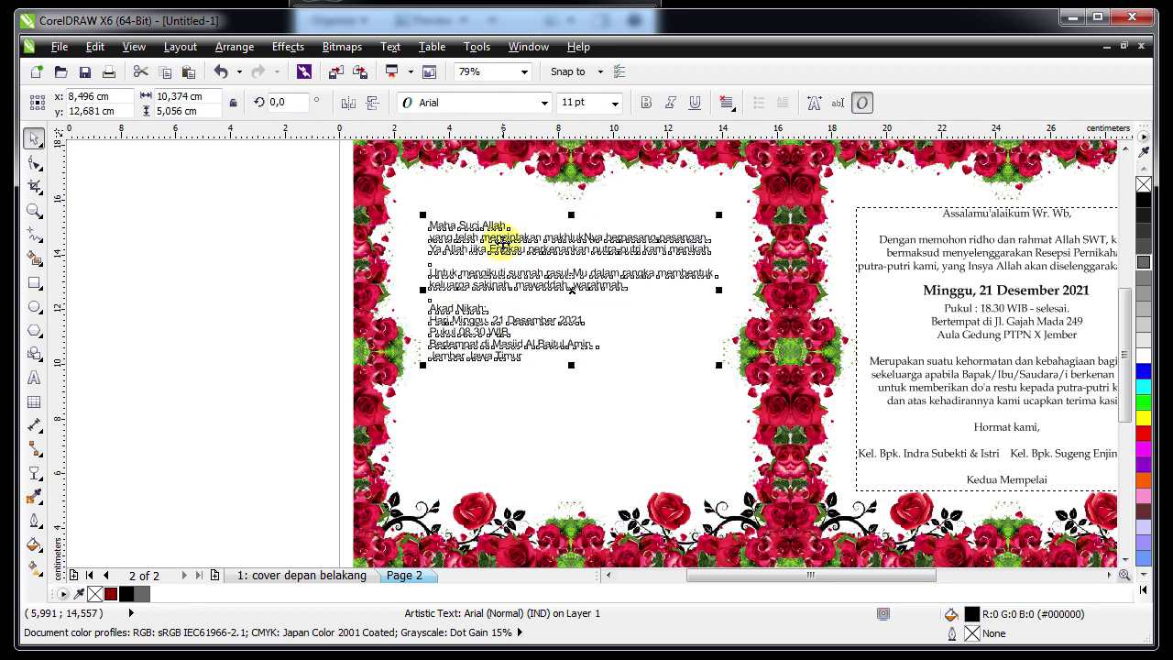
click(728, 104)
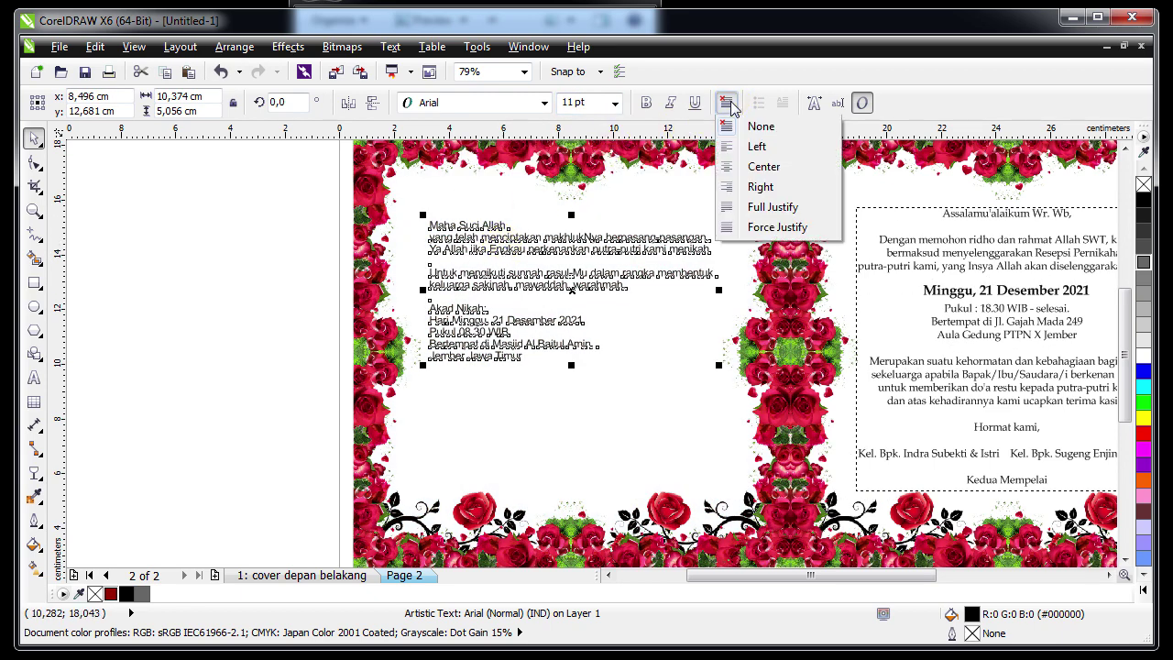
click(742, 171)
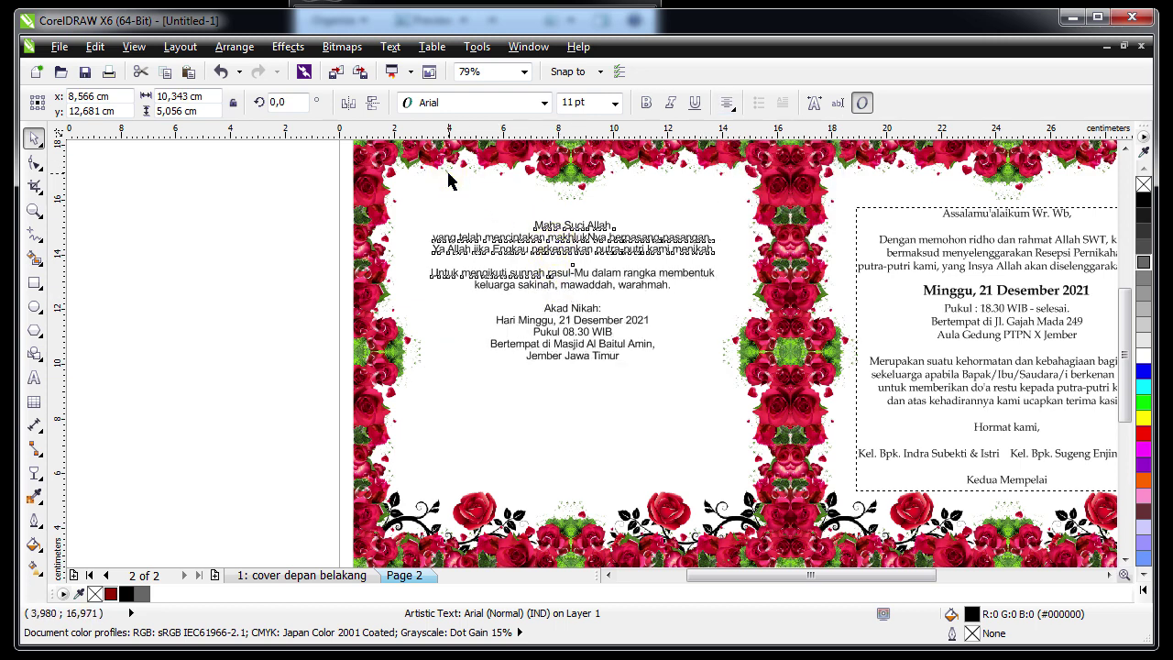
click(486, 241)
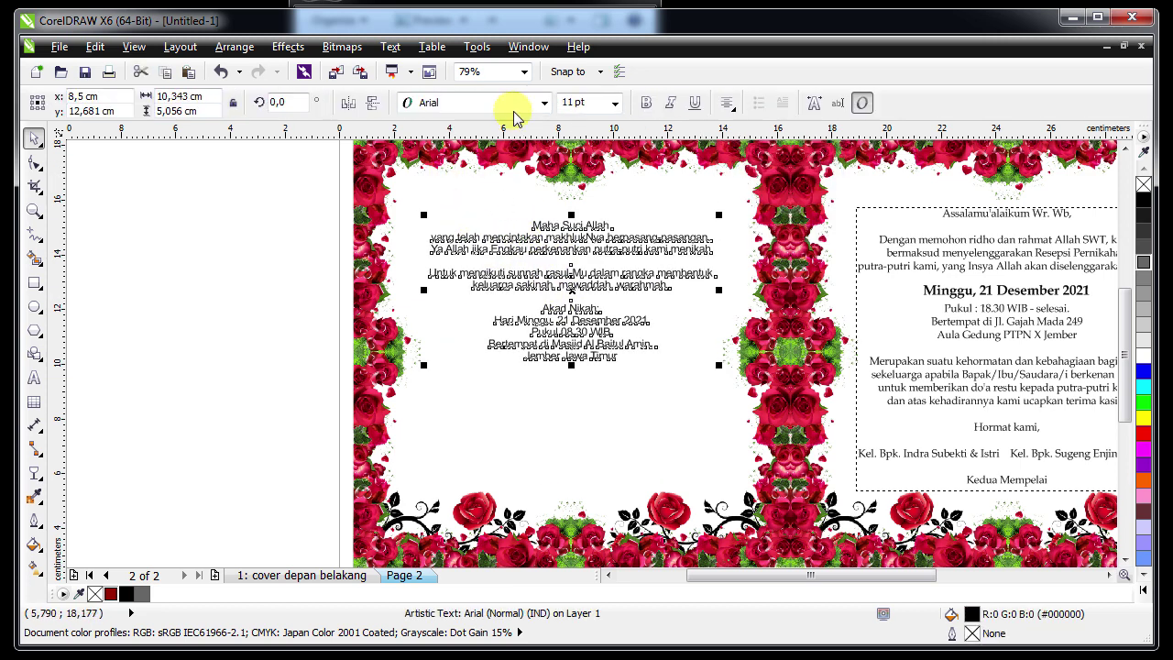
click(514, 104)
mouse_move(512, 142)
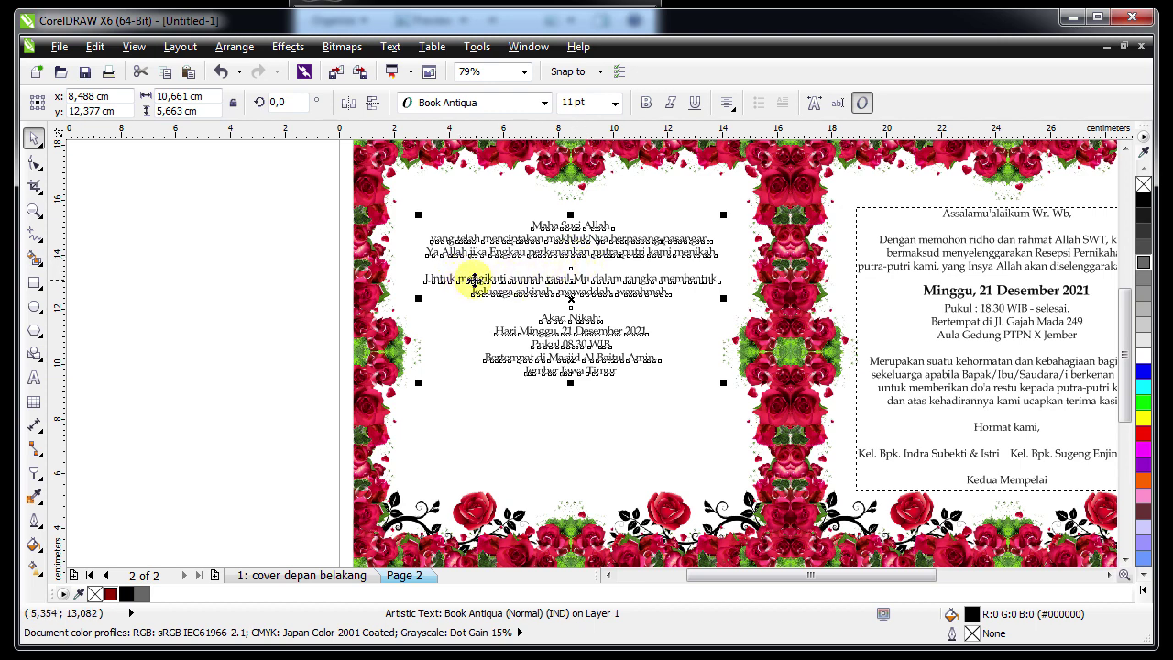
Insert three blank lines before the 'Untuk mengikuti' paragraph
double_click(445, 281)
click(450, 264)
click(427, 281)
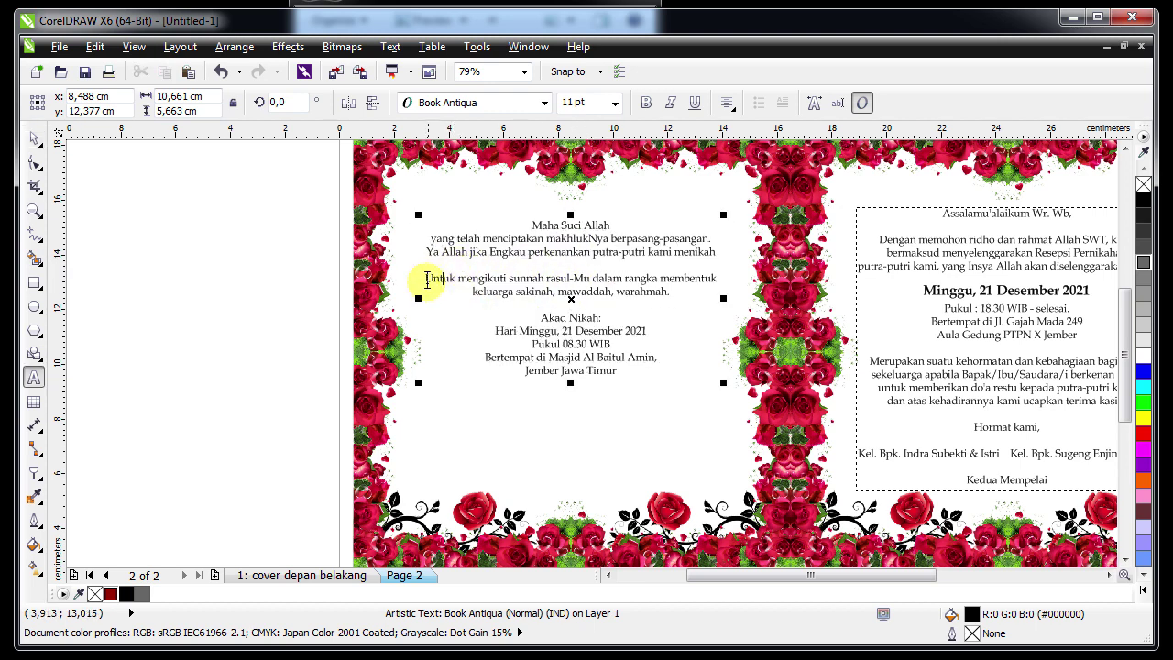
key(Return)
key(Return)
key(Return)
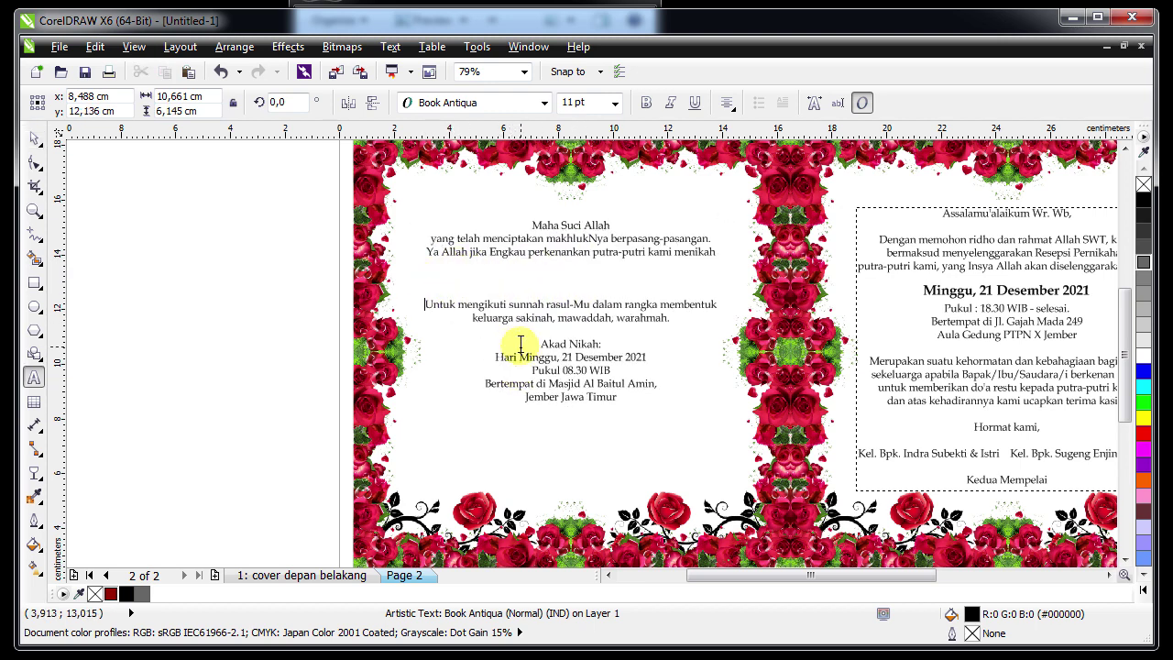
key(Return)
key(Return)
key(Return)
key(Return)
key(Return)
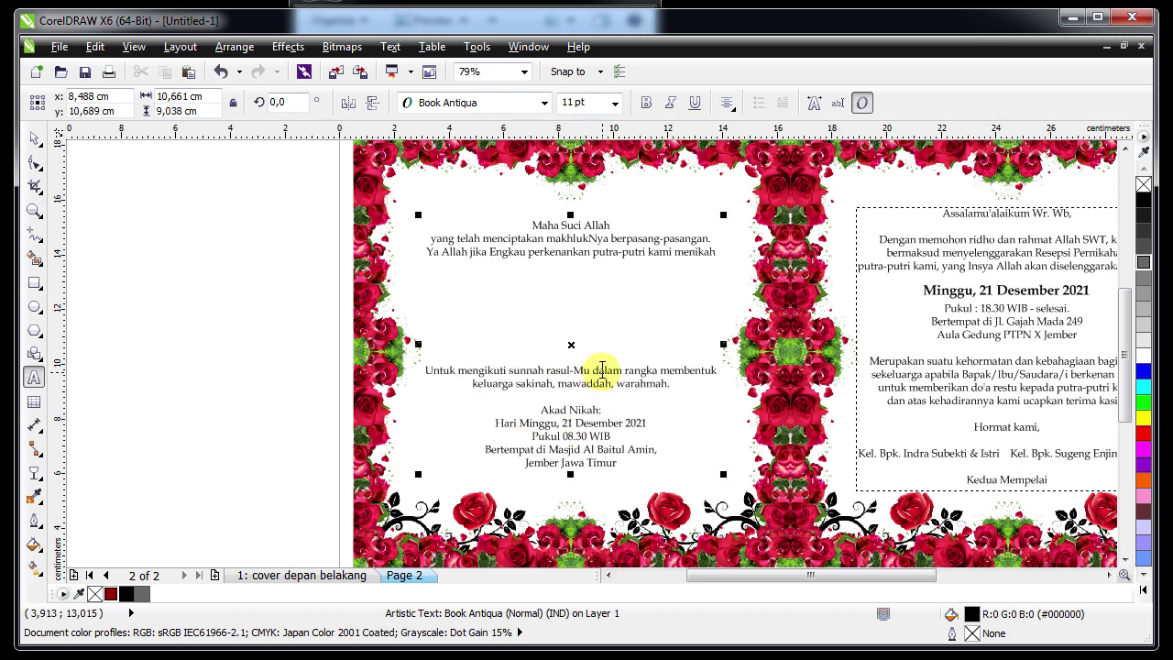
key(Return)
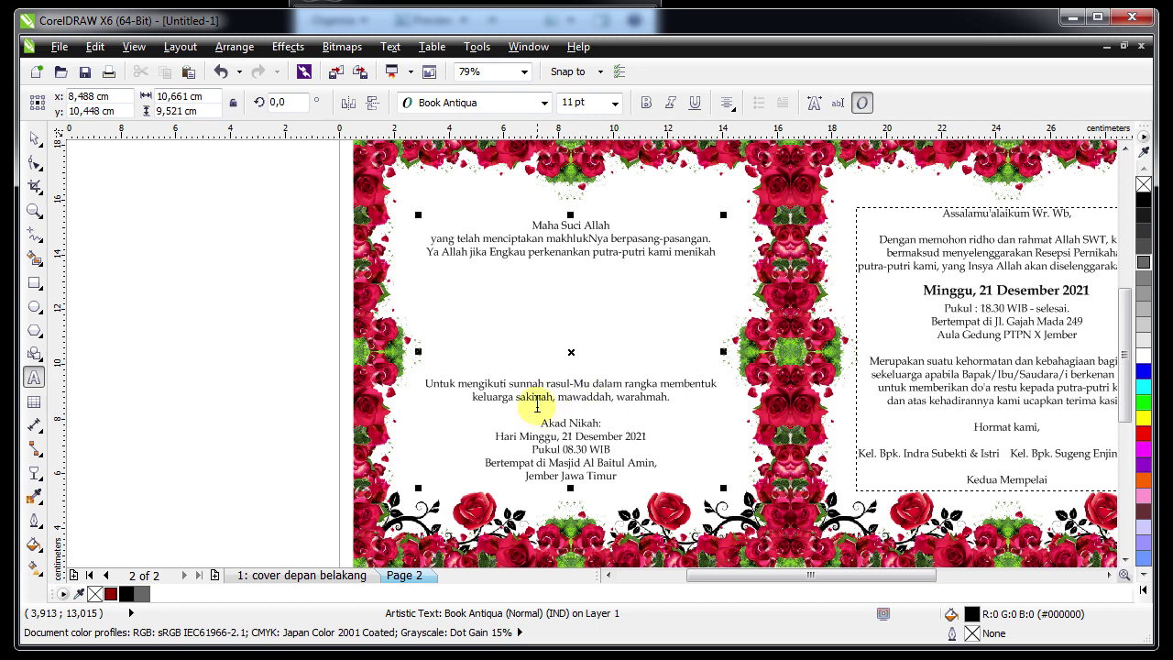
click(32, 140)
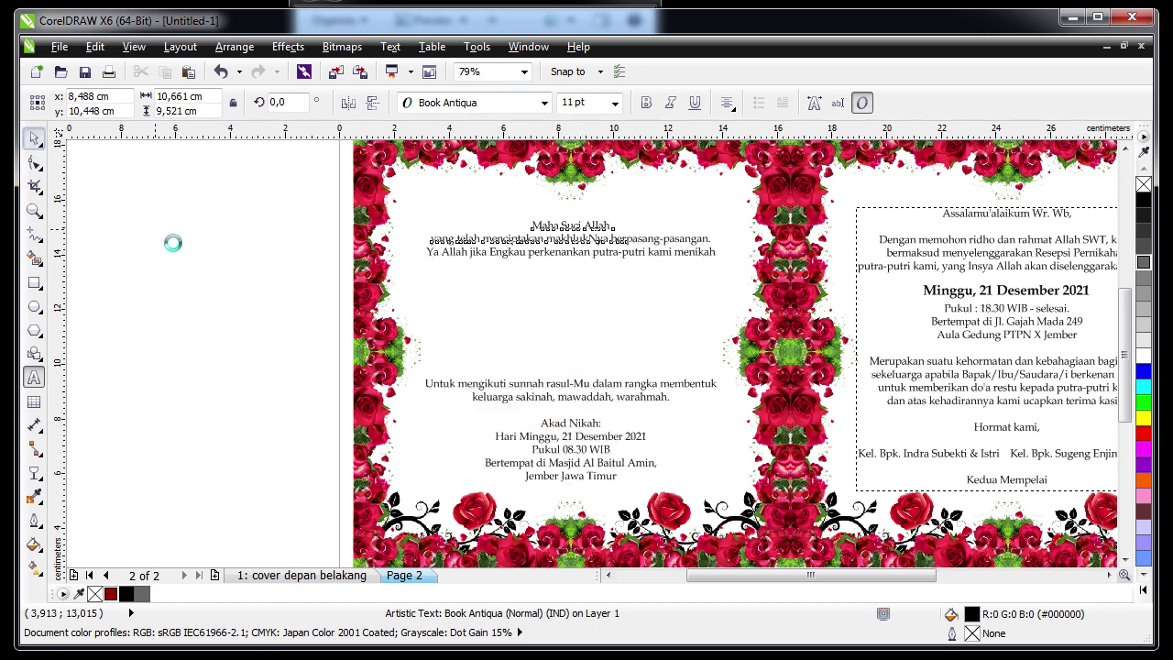
click(175, 248)
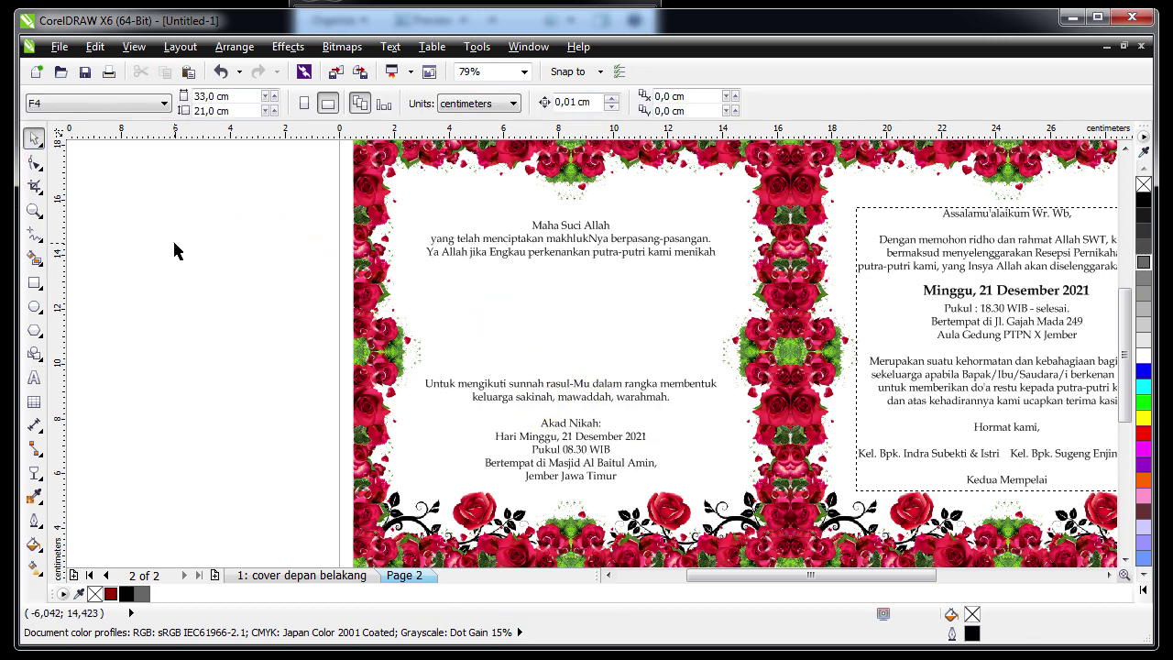
click(37, 378)
Type the groom's name and position it centred just under the verse lines
click(268, 309)
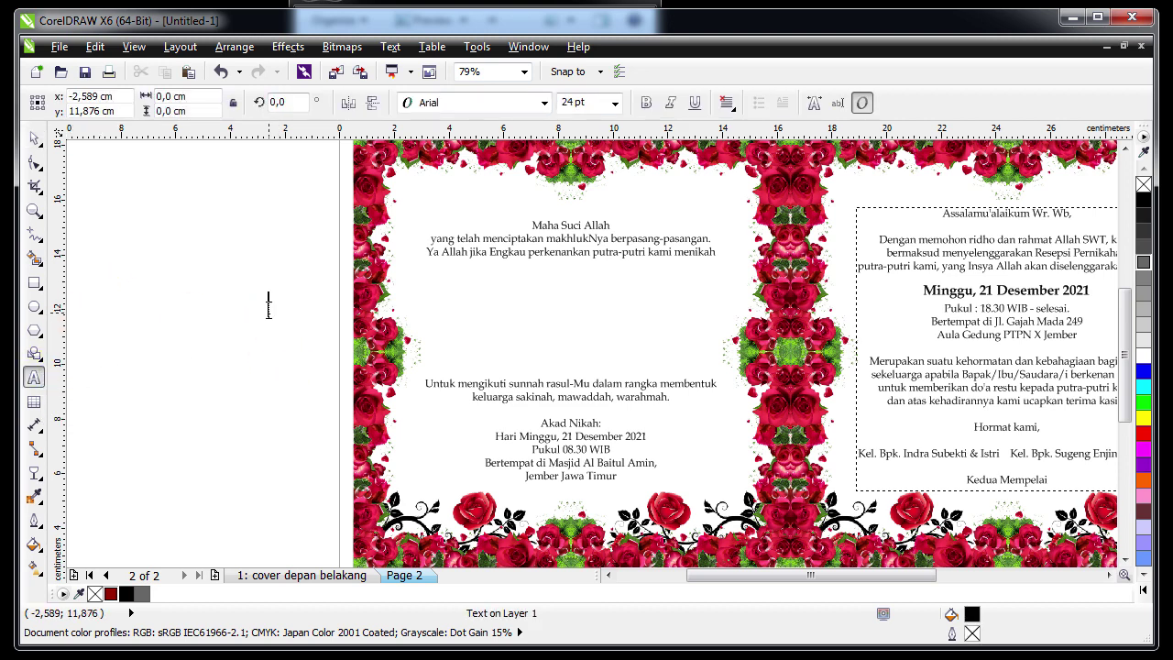
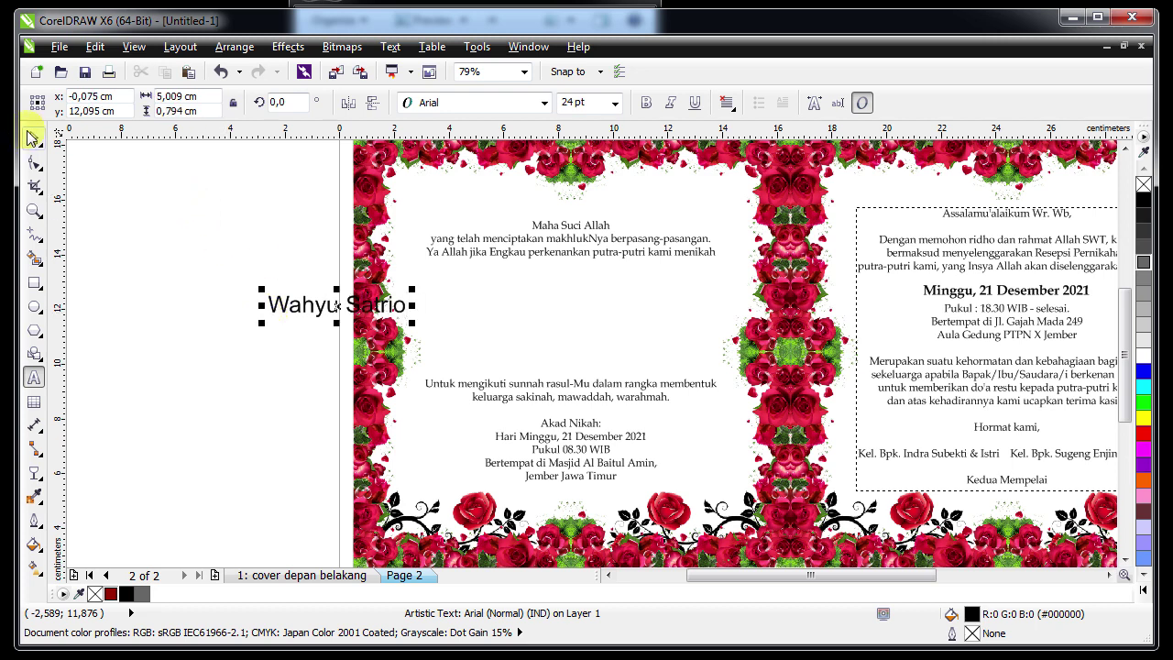
click(34, 138)
drag(302, 305, 536, 290)
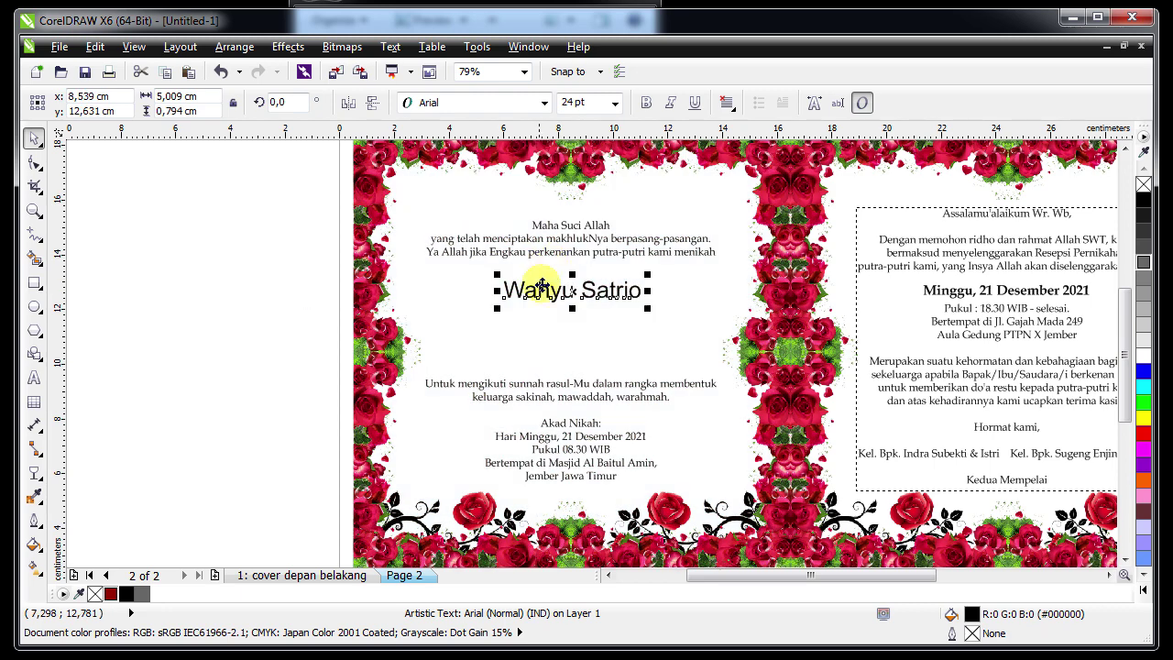
shift+click(553, 279)
click(589, 280)
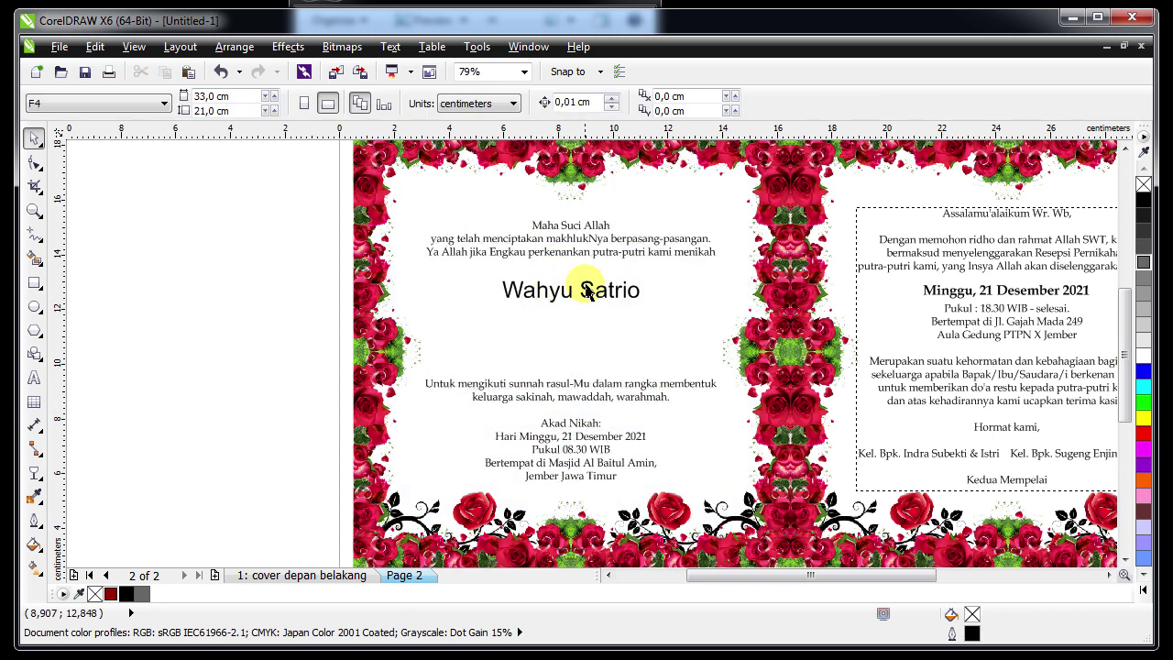
scroll(607, 262, up, 3)
click(568, 316)
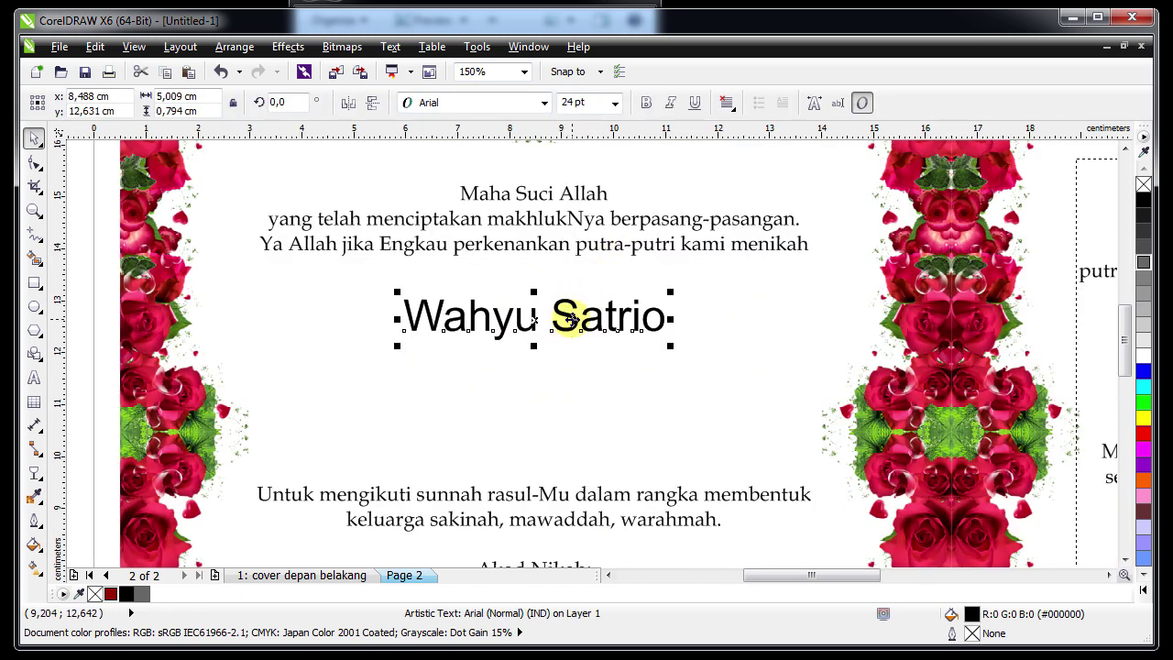
mouse_move(568, 316)
mouse_down()
mouse_move(568, 230)
mouse_move(567, 298)
mouse_up()
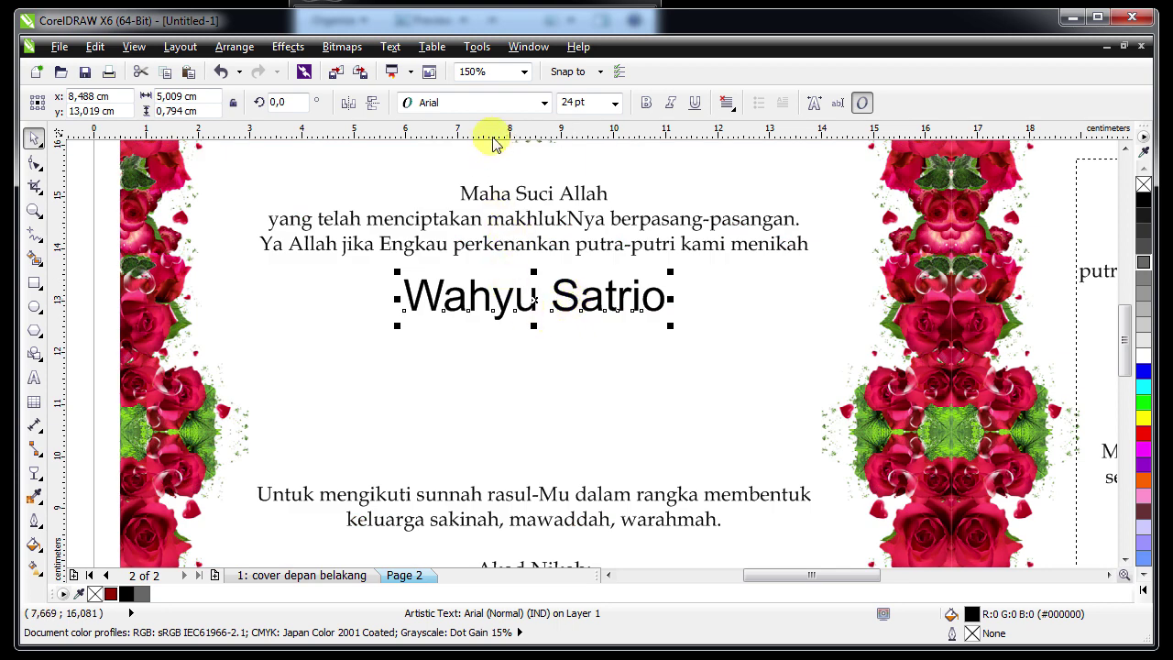
Set the groom's name in Ampera script and colour it Ruby Red
click(485, 102)
click(494, 161)
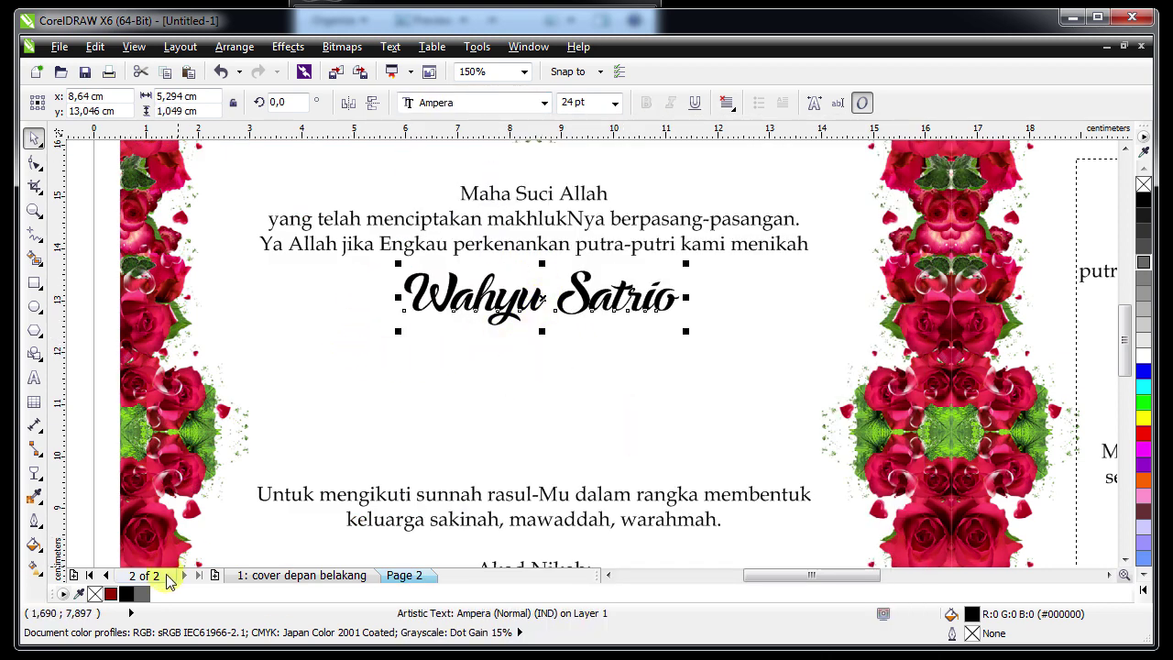
click(109, 593)
key(Escape)
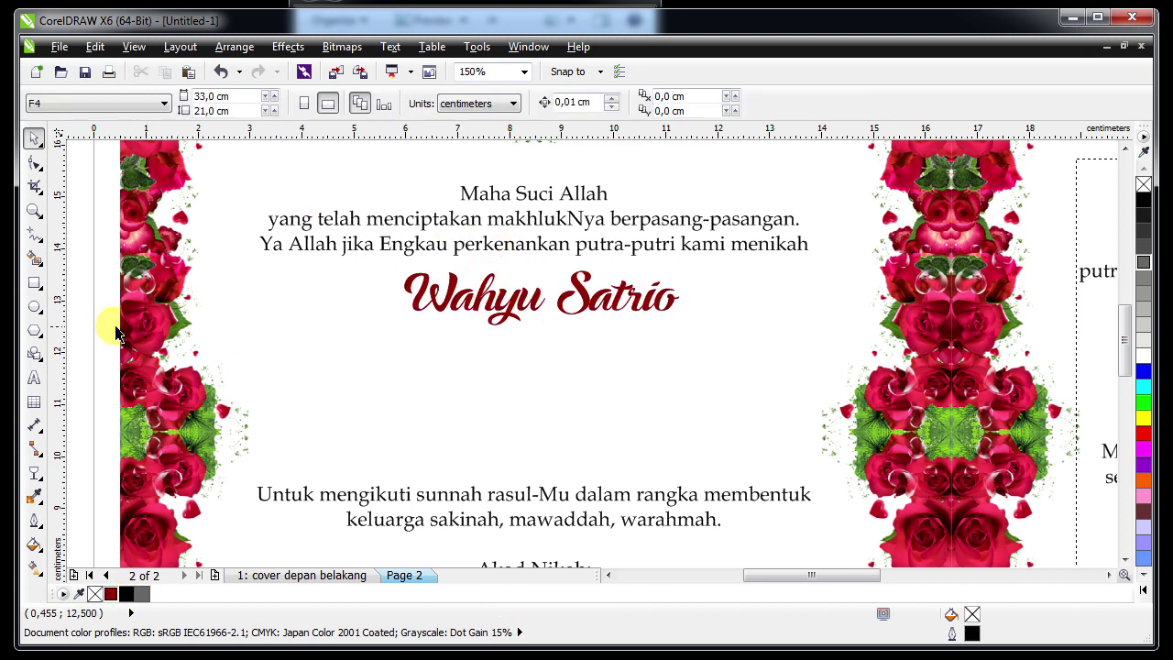
click(34, 376)
Add a 10 pt Book Antiqua 'Putra pertama' line naming his father, ending '- Jember'
click(497, 371)
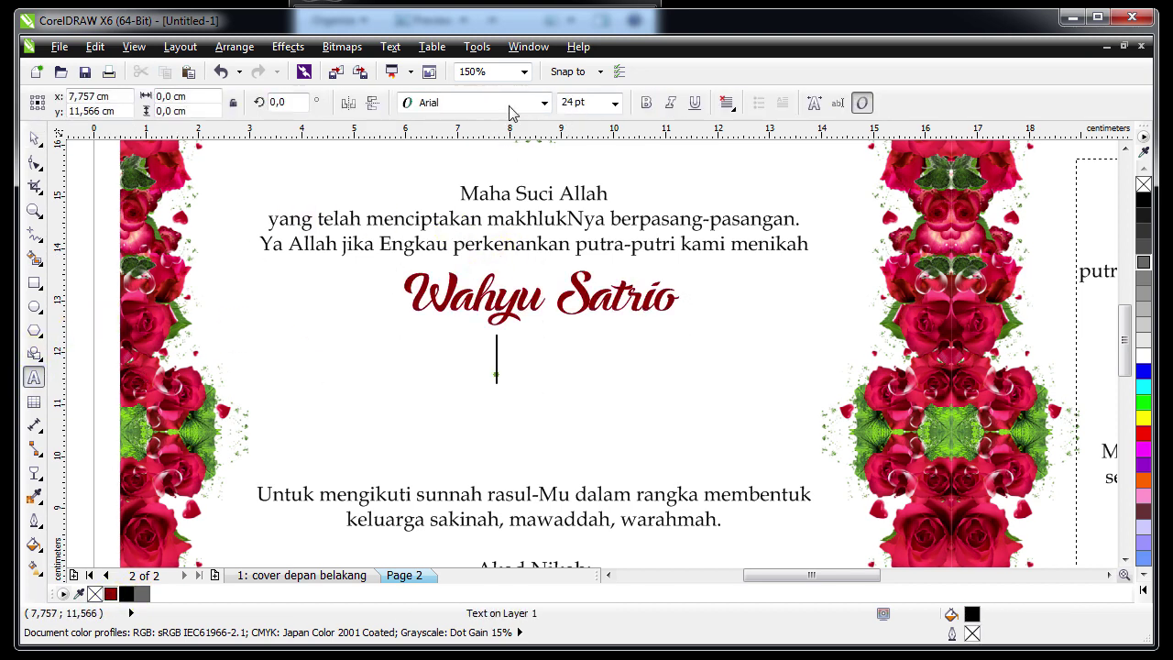
click(524, 103)
click(519, 160)
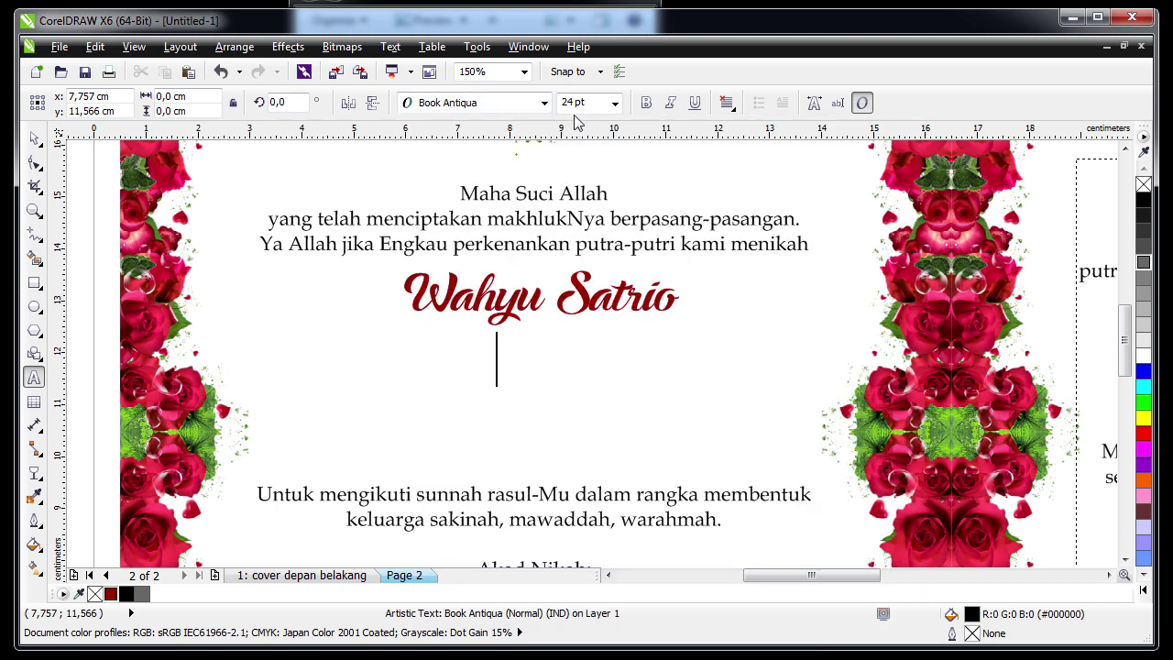
click(614, 102)
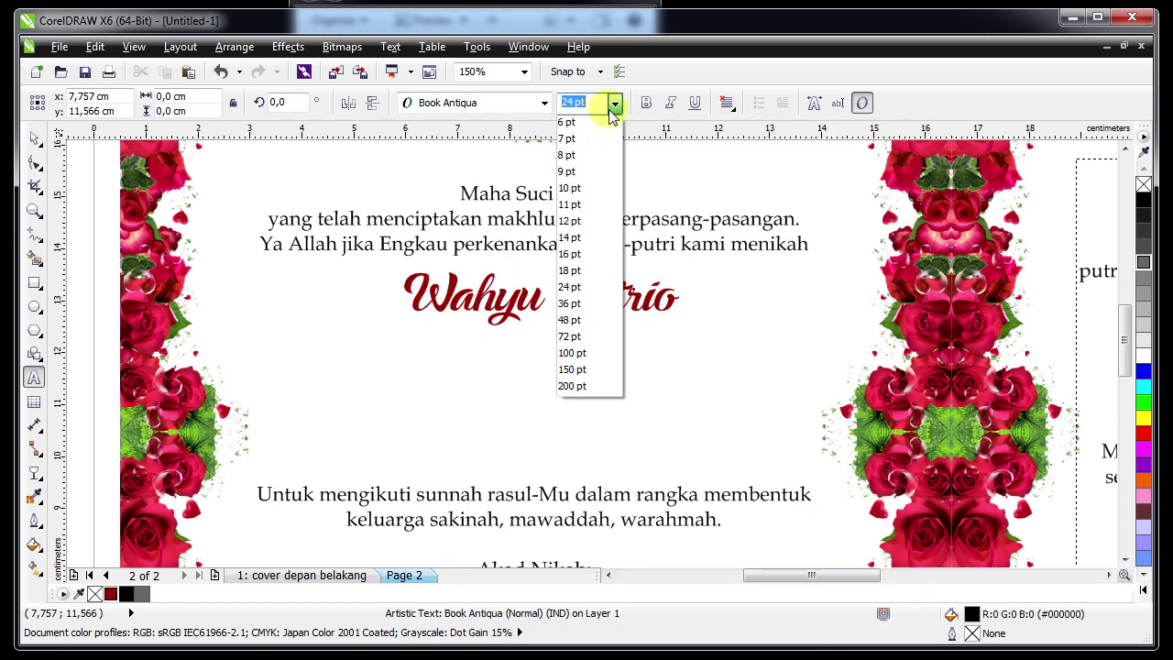
click(586, 188)
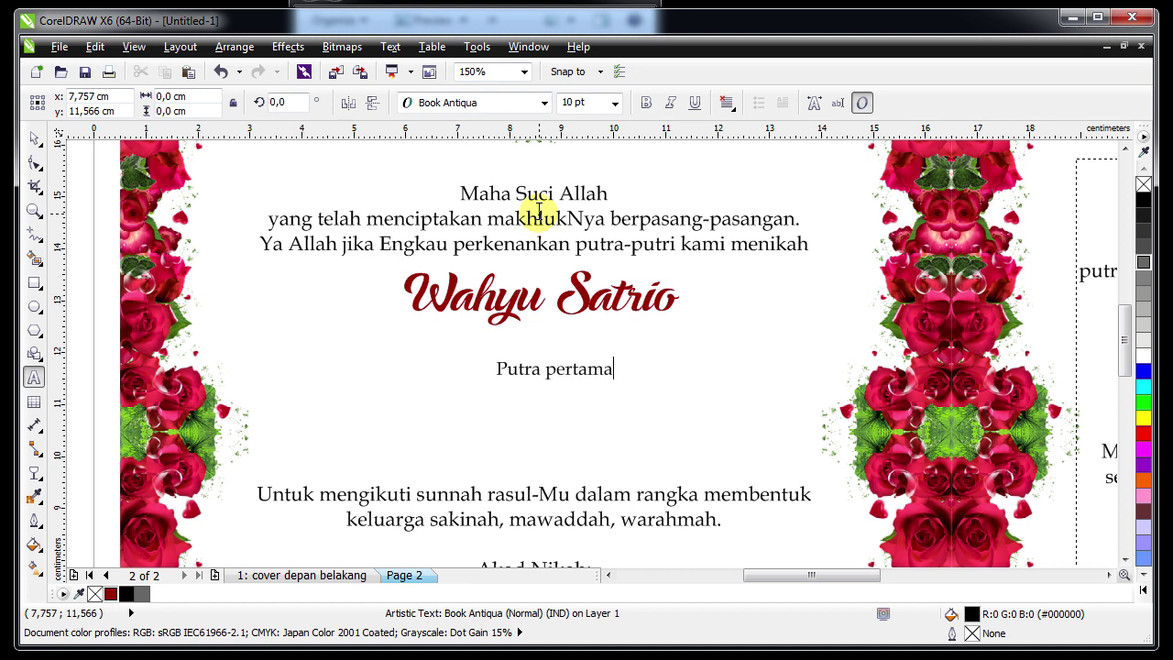
text(Putra pertama B)
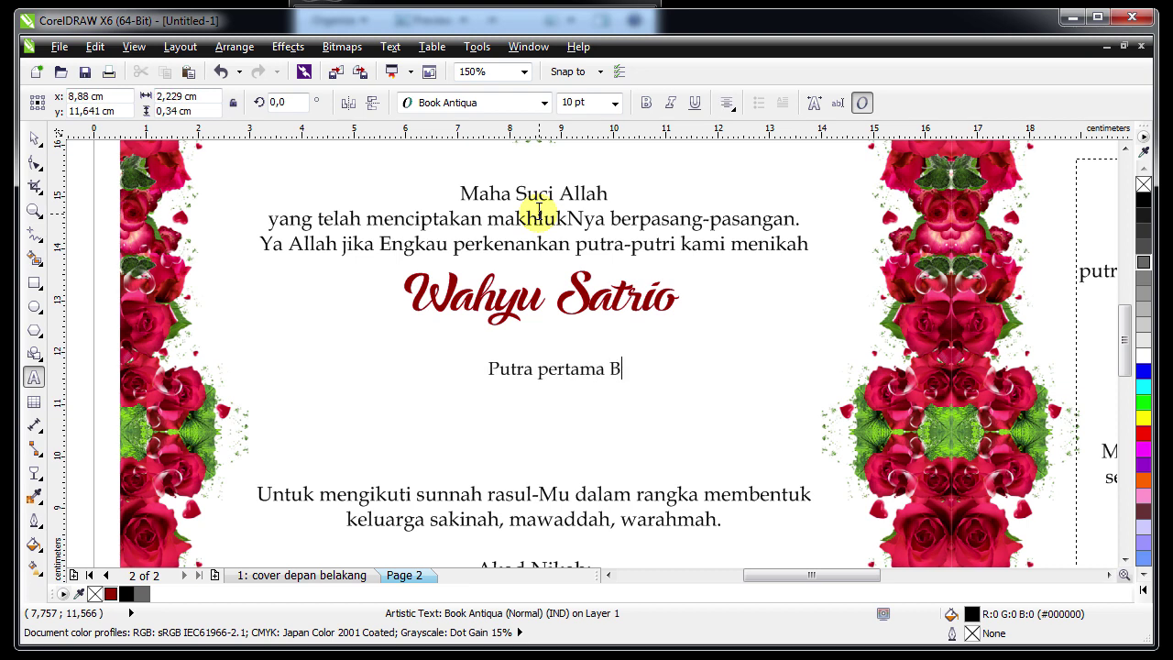
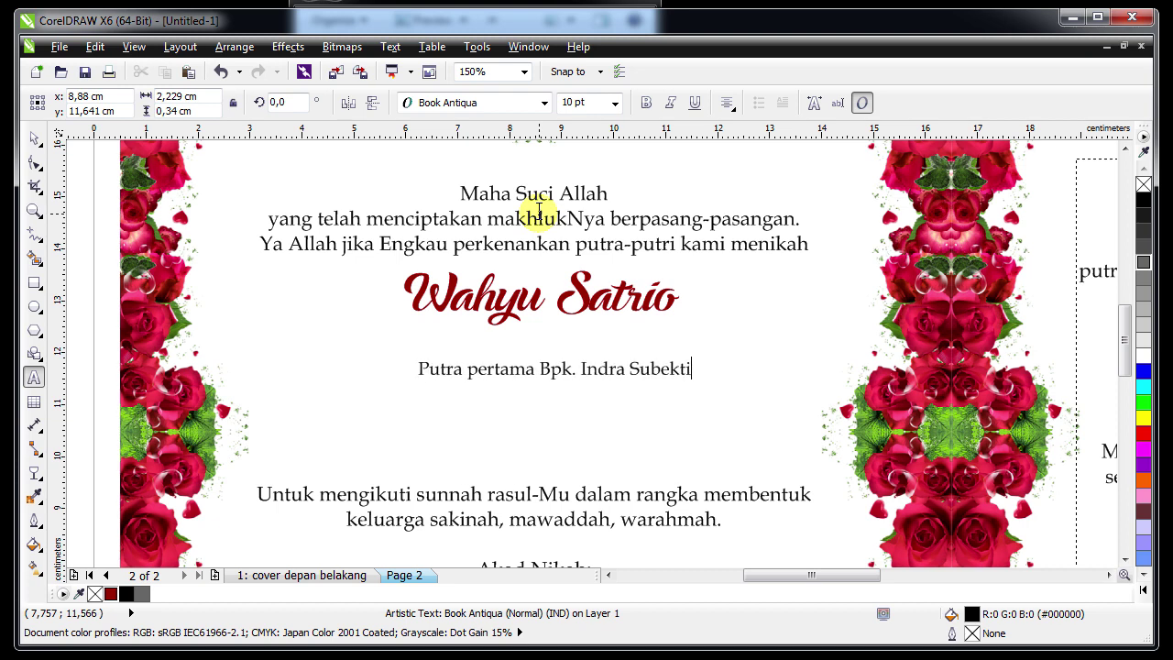
text(- Jember)
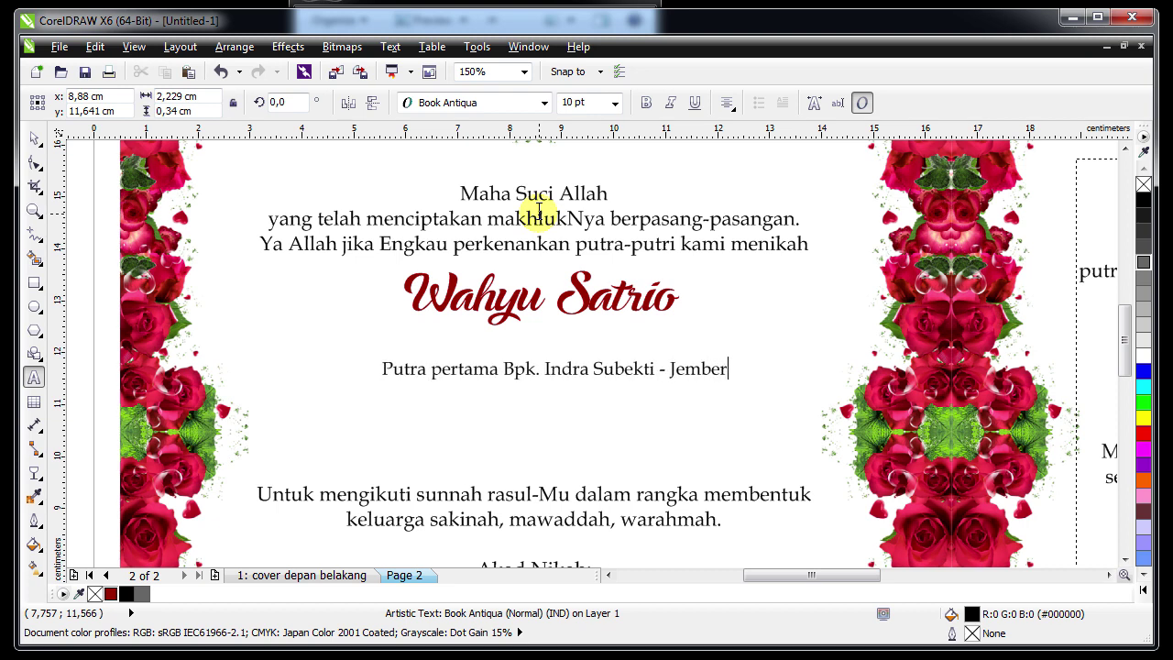
Shrink the parents line to 8 pt, centre it under the name, and copy the pair lower
click(34, 137)
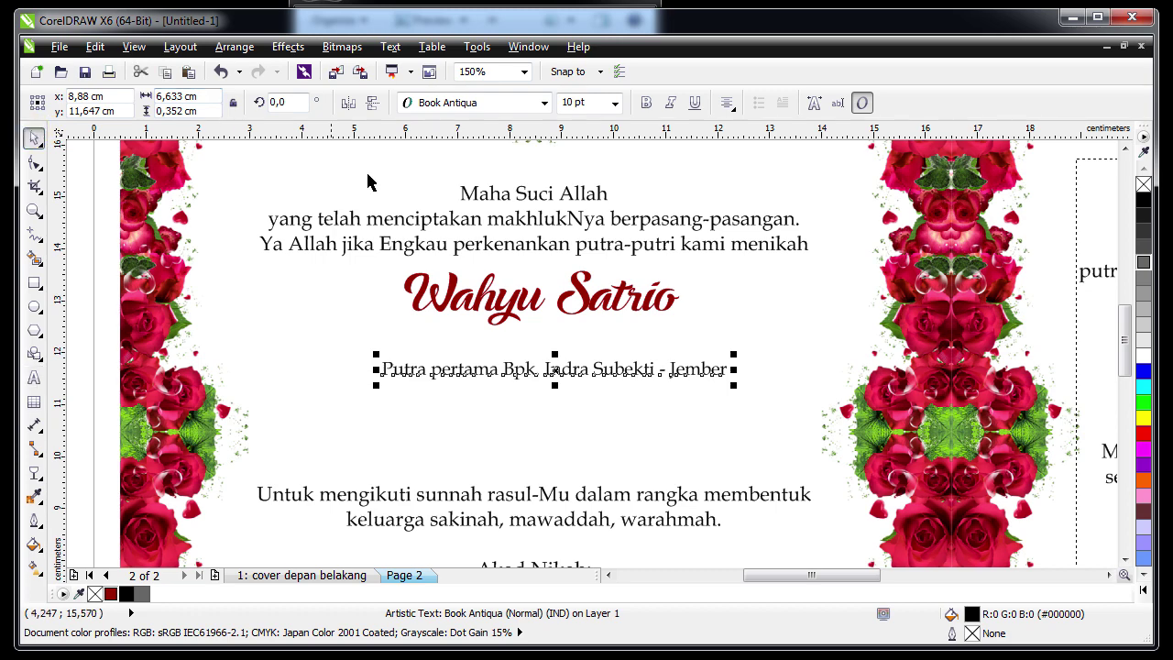
click(615, 103)
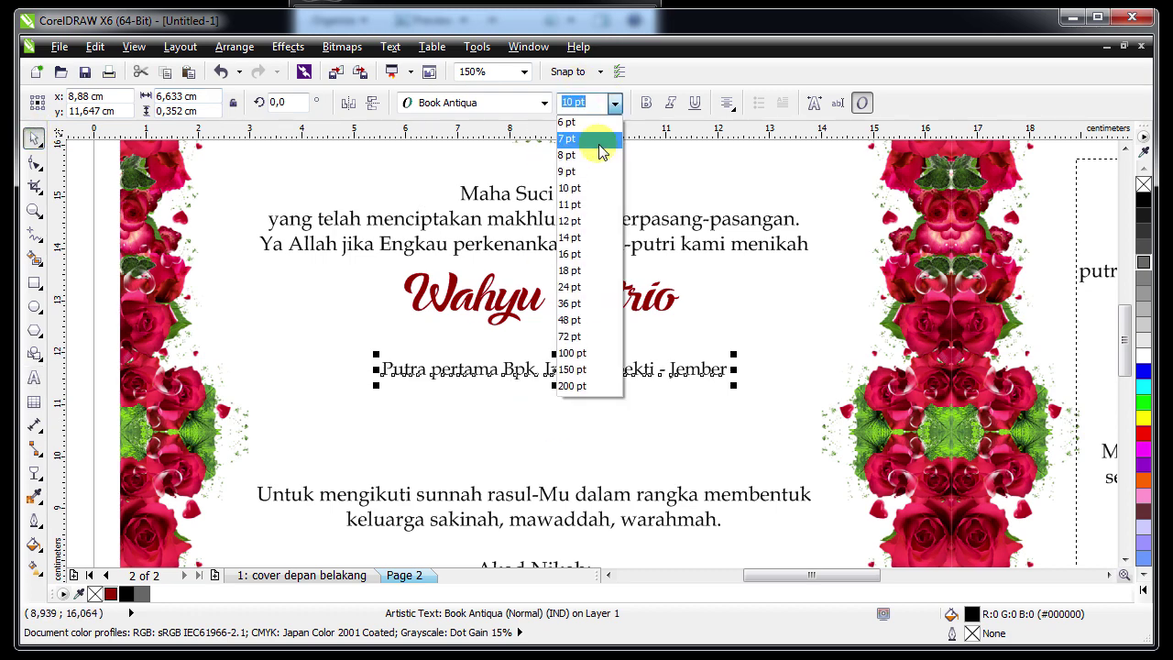
click(596, 155)
drag(549, 370, 516, 417)
shift+click(513, 311)
key(c)
key(Escape)
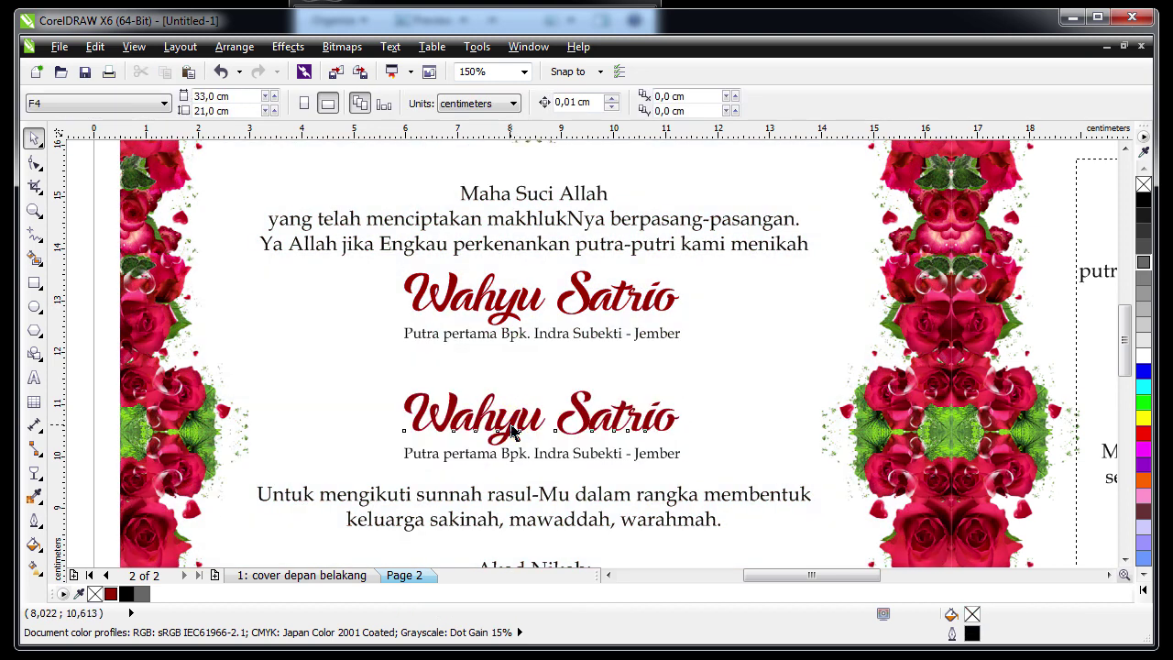
Replace the copied name with the bride's name and centre it under the groom's
key(F8)
click(514, 403)
key(ctrl+a)
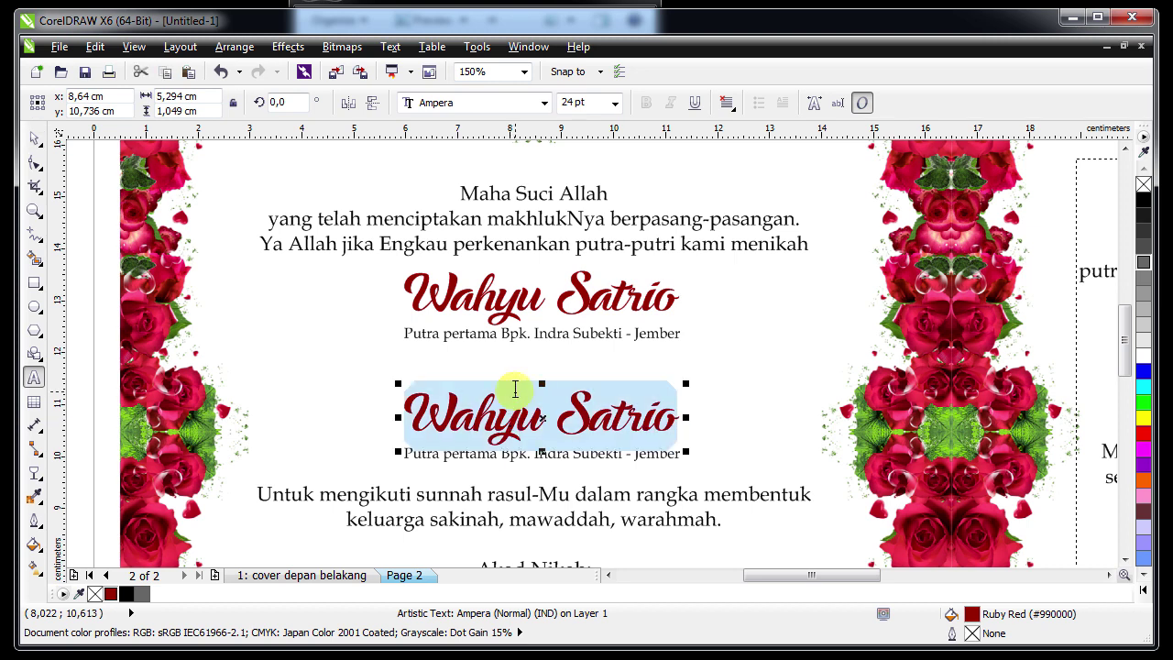
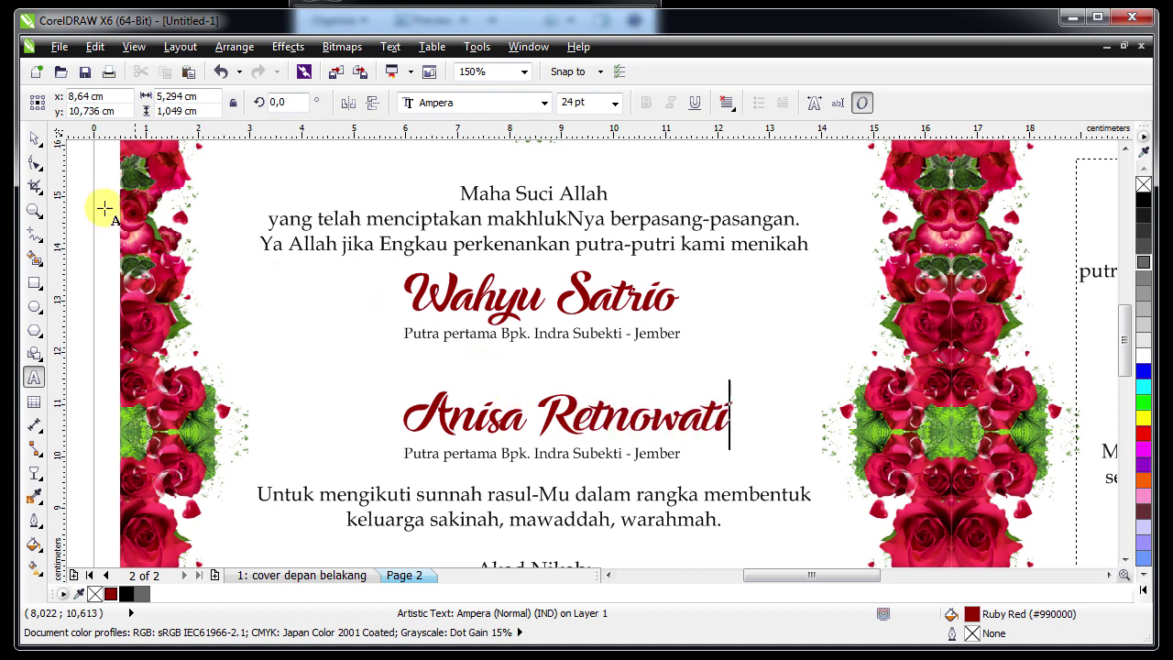
click(33, 137)
shift+click(460, 295)
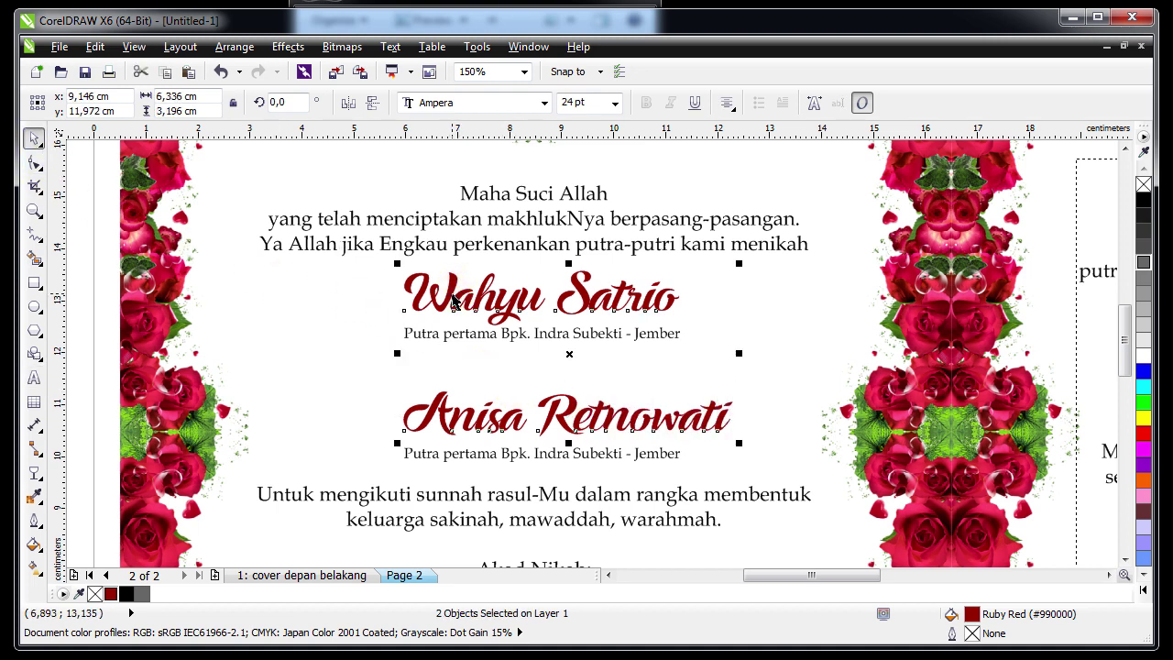
key(c)
key(Escape)
Change the lower parents line to 'Putri kedua' with the bride's father and '- Jogjakarta'
double_click(431, 453)
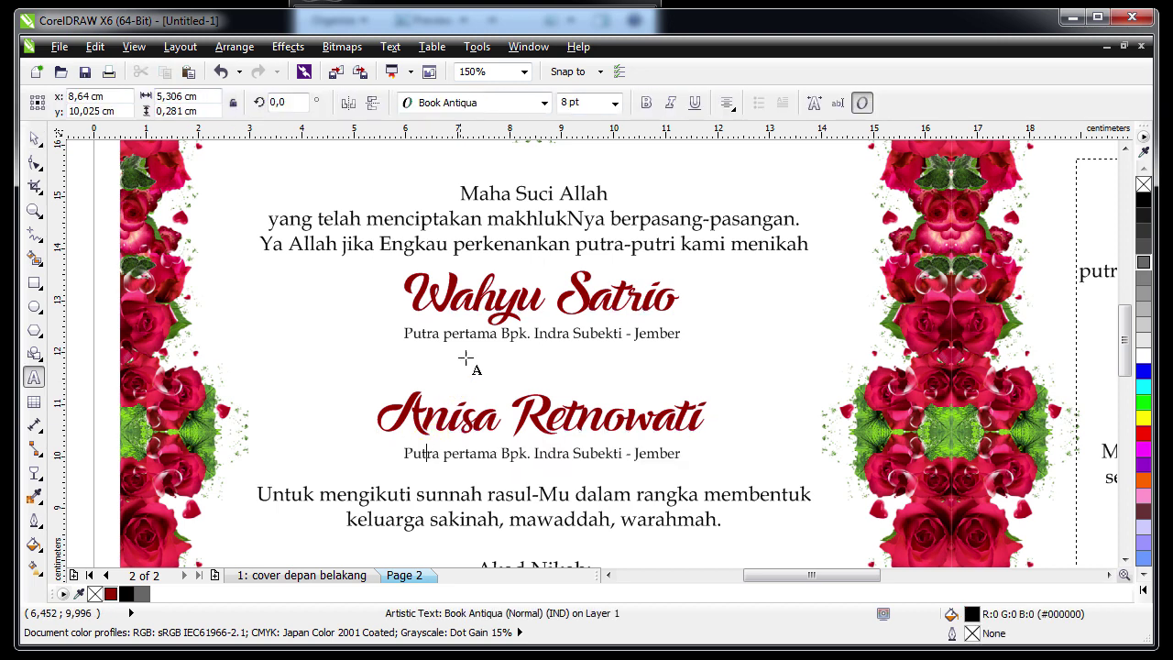
click(467, 331)
key(BackSpace)
text(i)
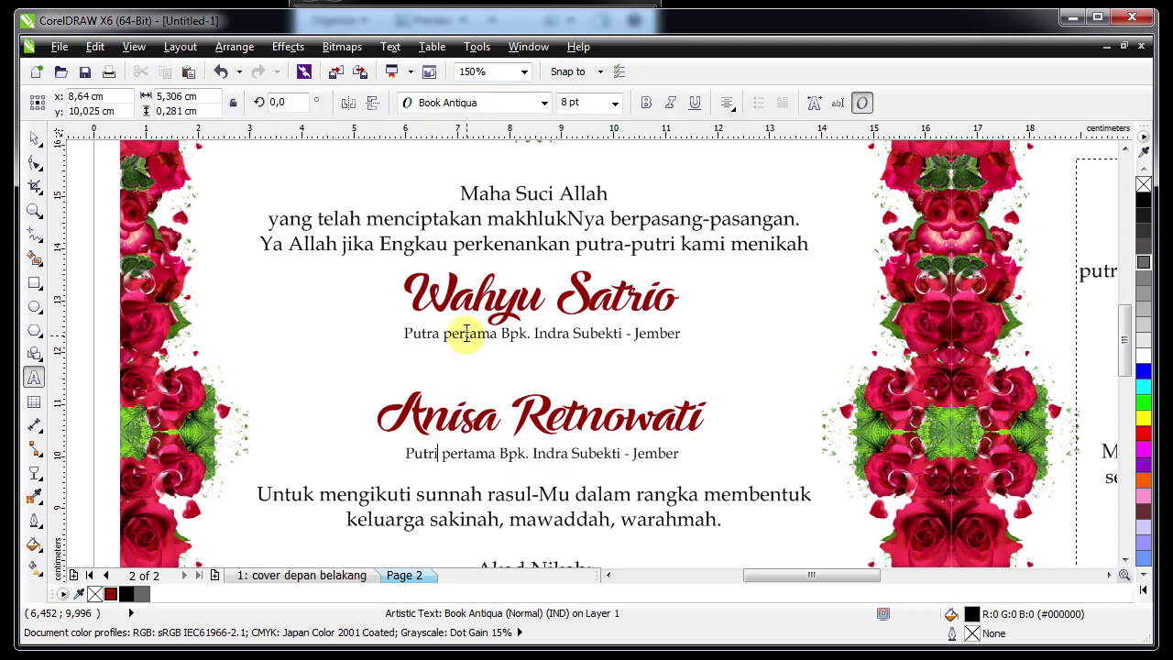
key(ctrl+shift+Right)
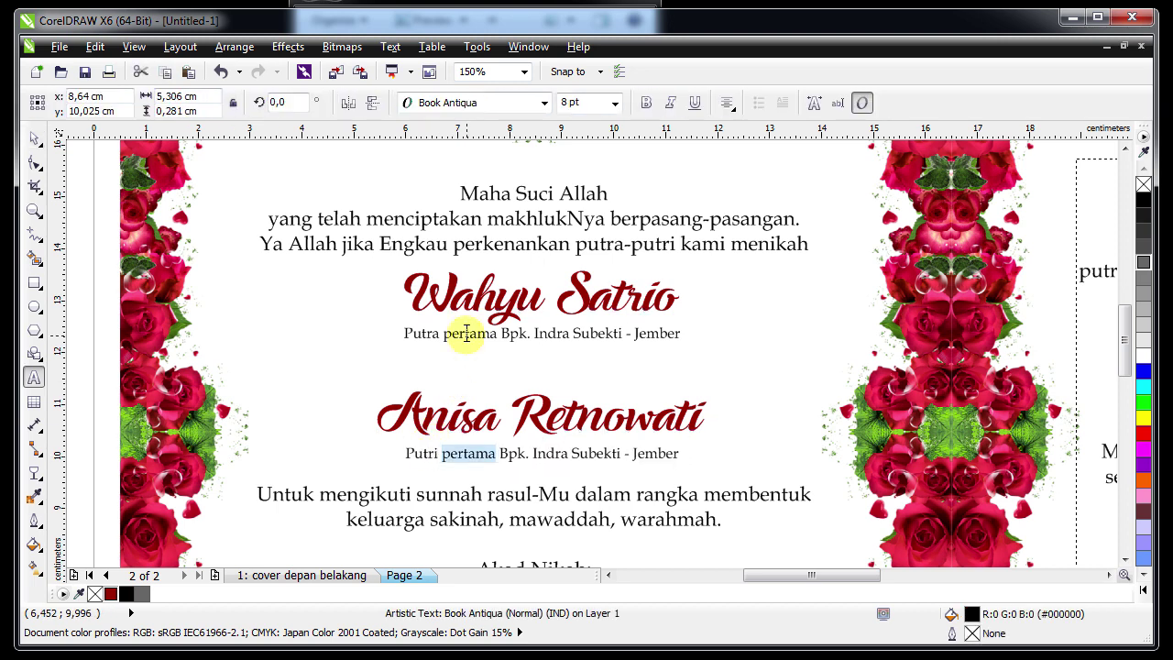
text(kedua)
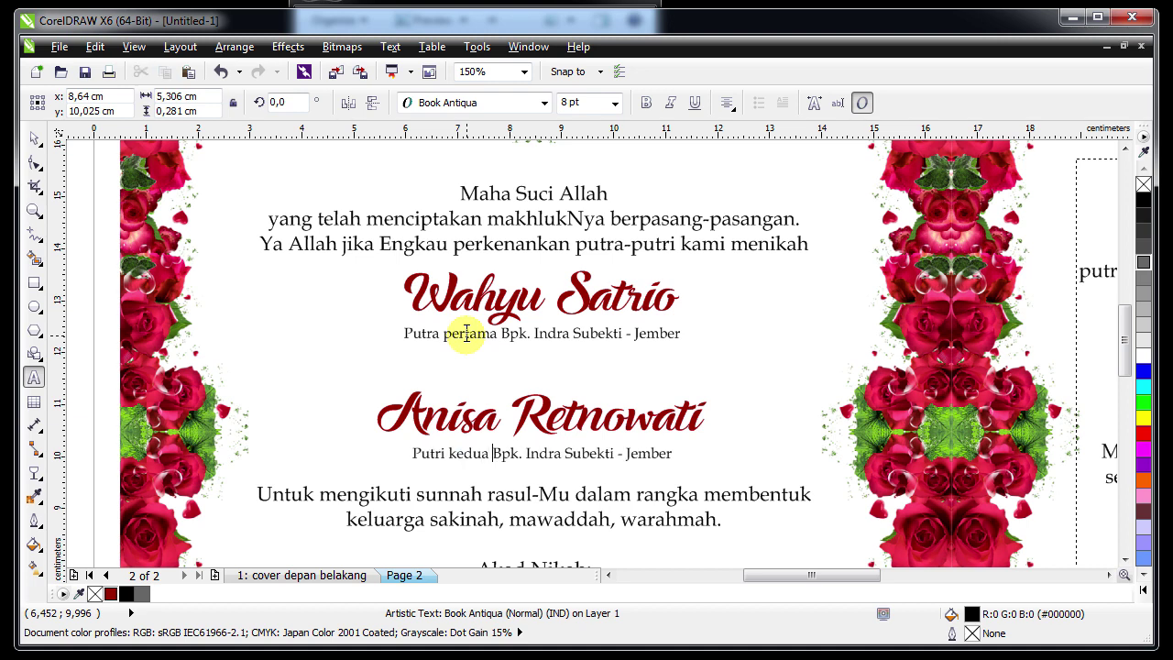
key(ctrl+shift+Right)
key(ctrl+shift+Right)
key(ctrl+shift+Right)
key(ctrl+shift+Right)
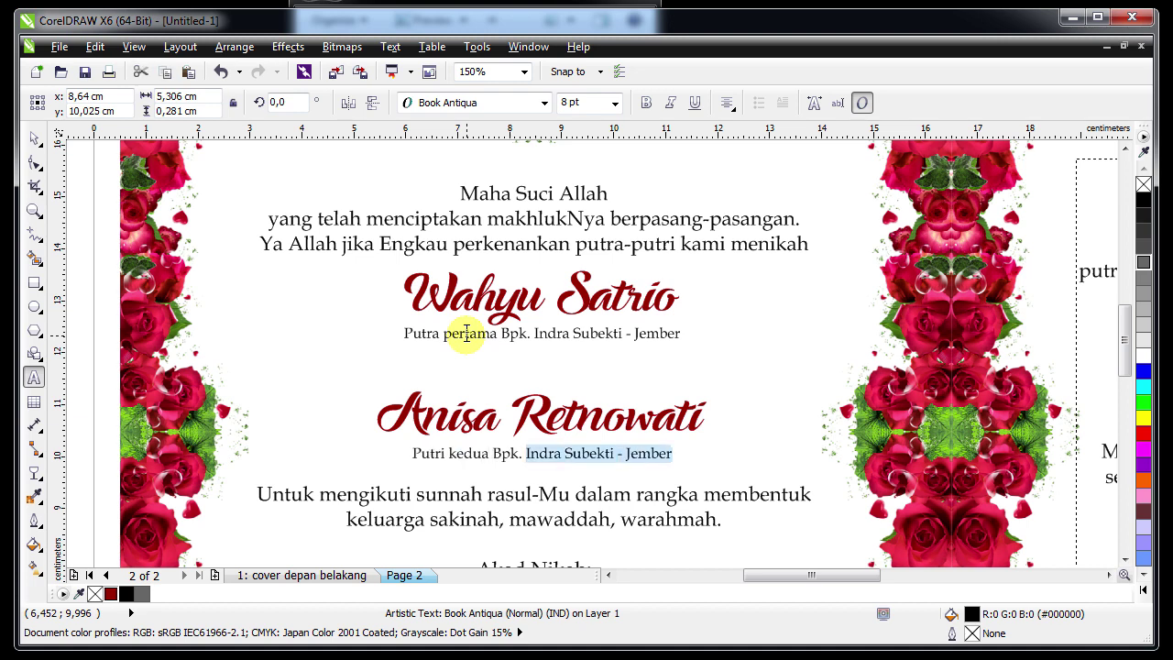
text(Sugen)
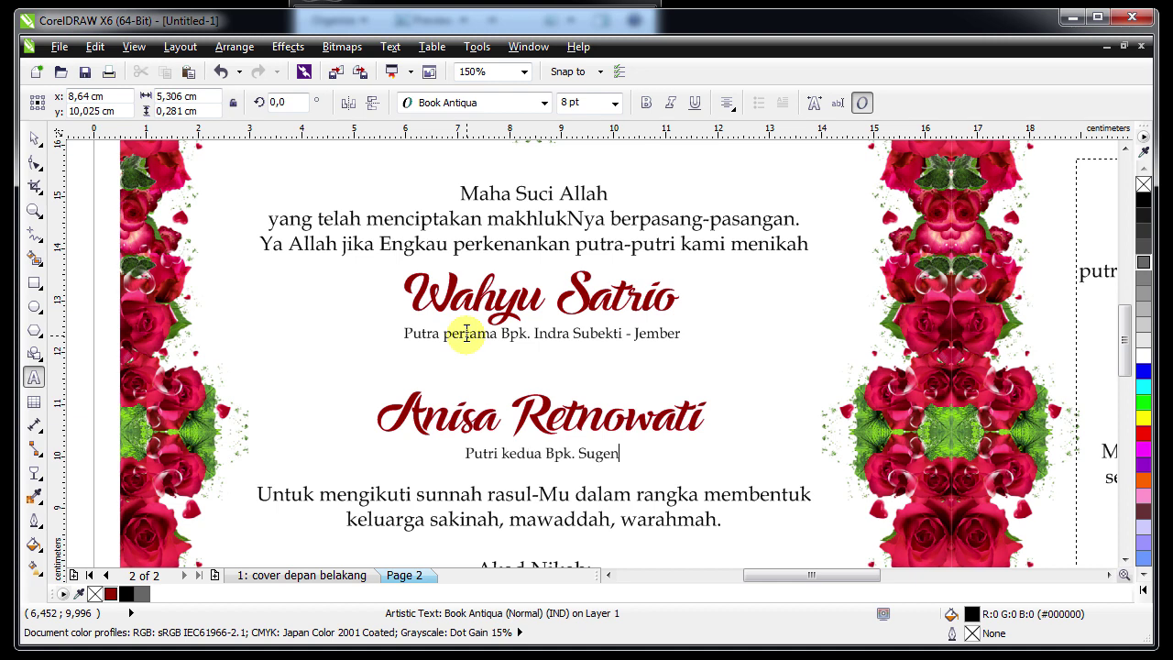
text(g Enjing -)
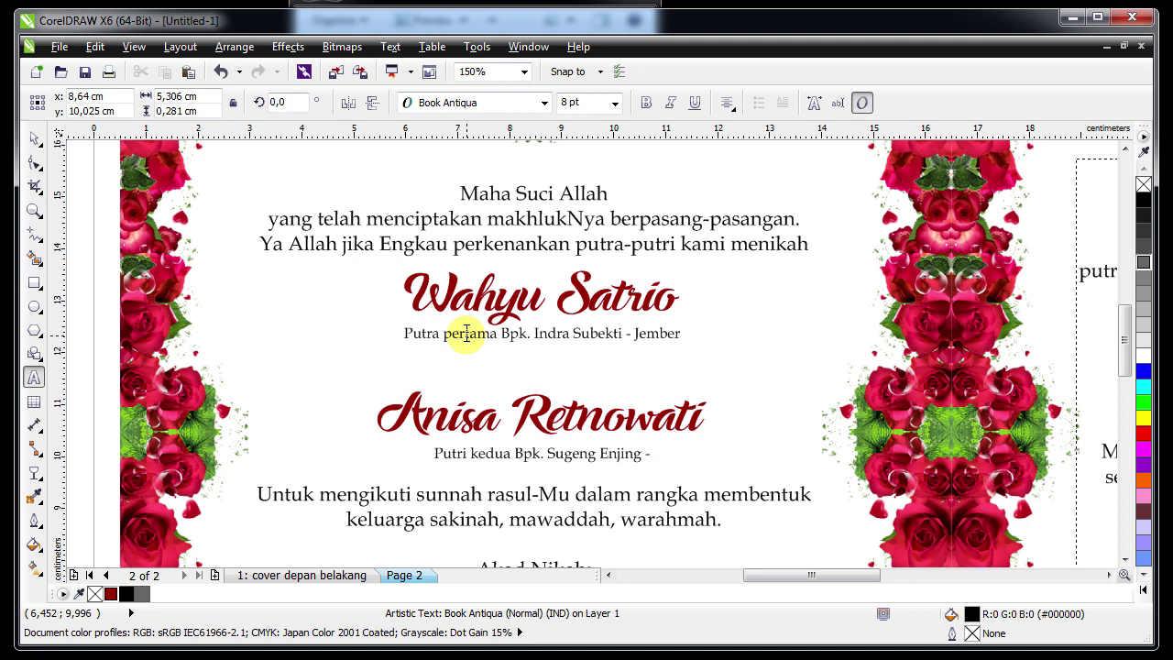
text(Jog)
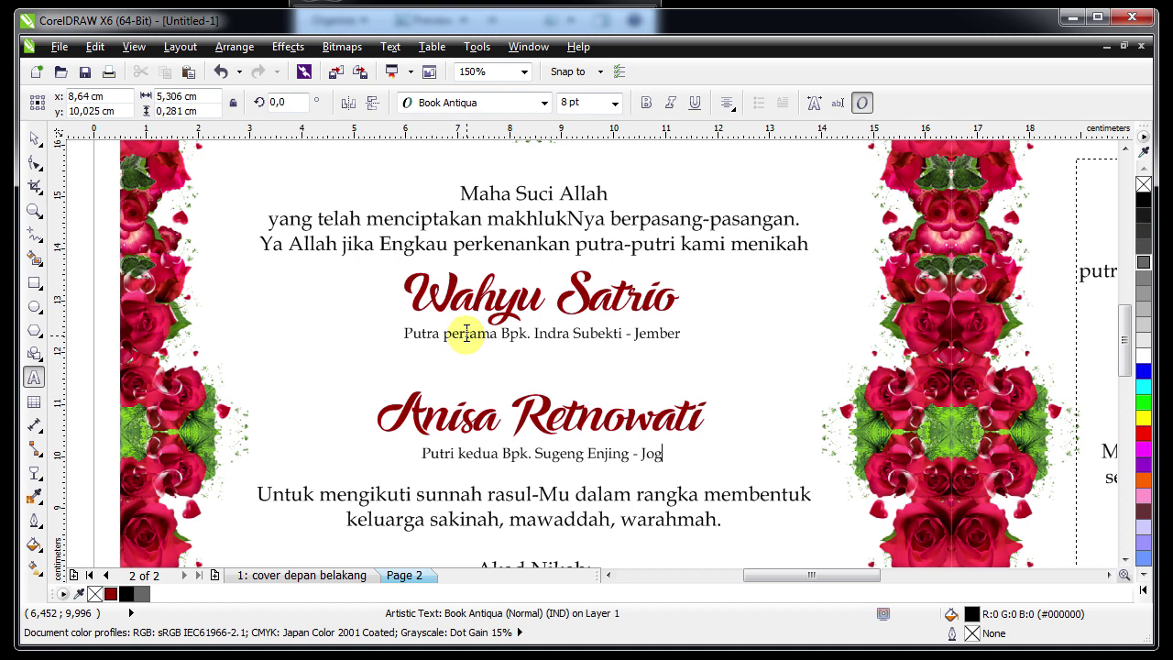
text(jakarta)
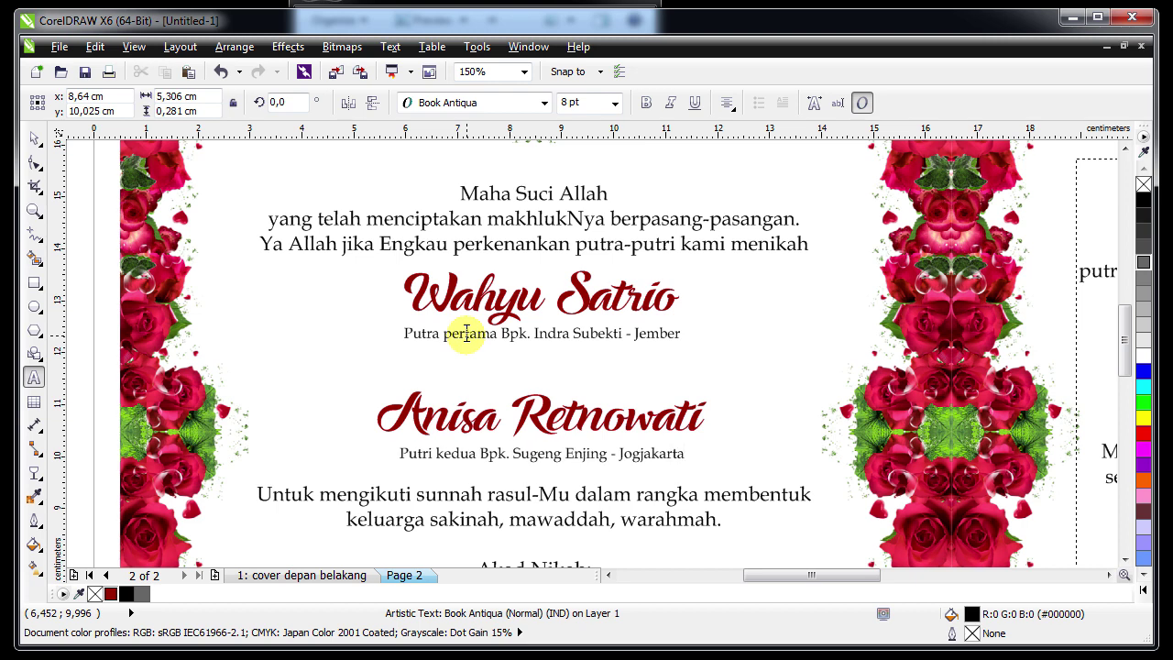
click(34, 138)
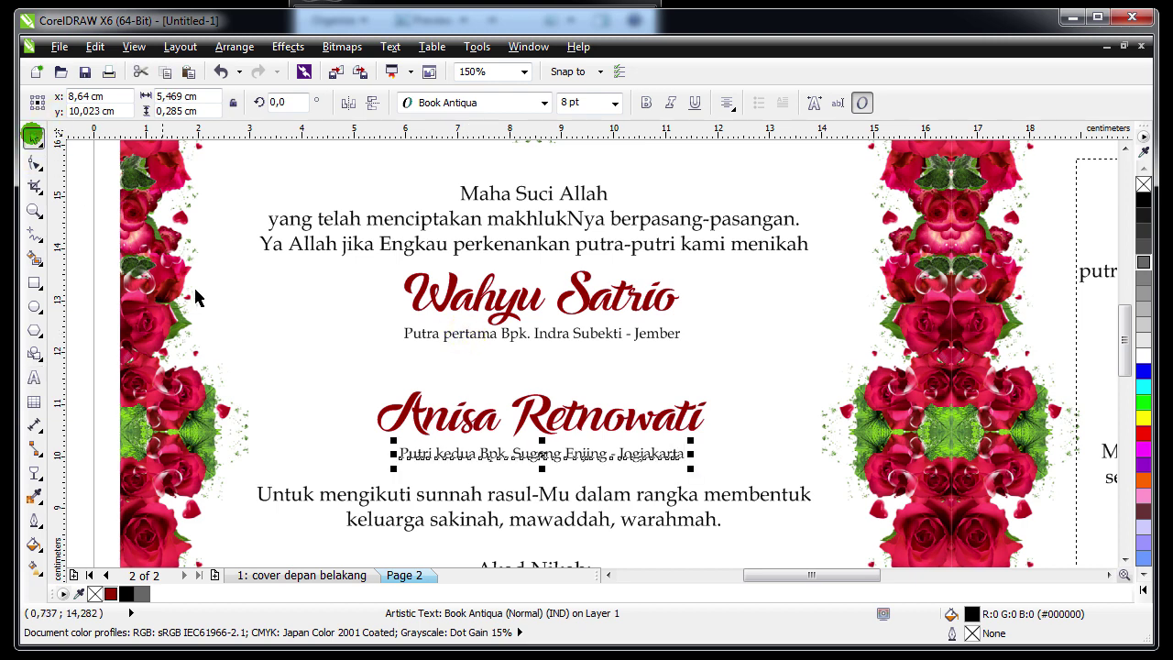
Drop a copy of the groom's name between the two names and shrink it to about 9.6 pt
click(373, 468)
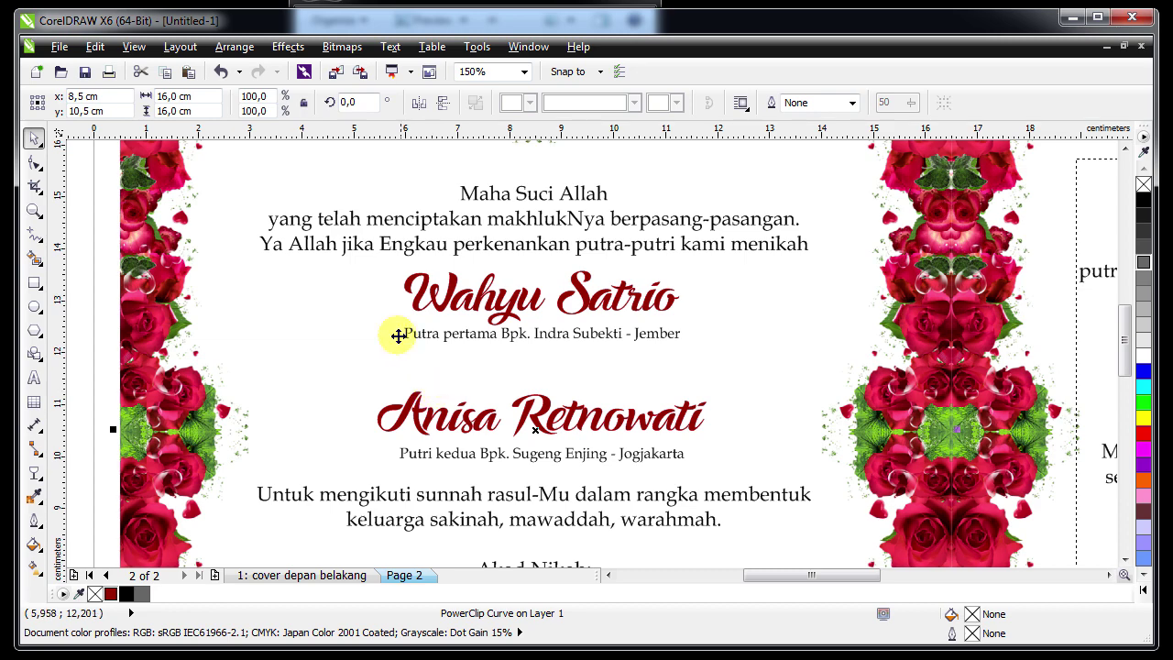
key(Escape)
click(536, 341)
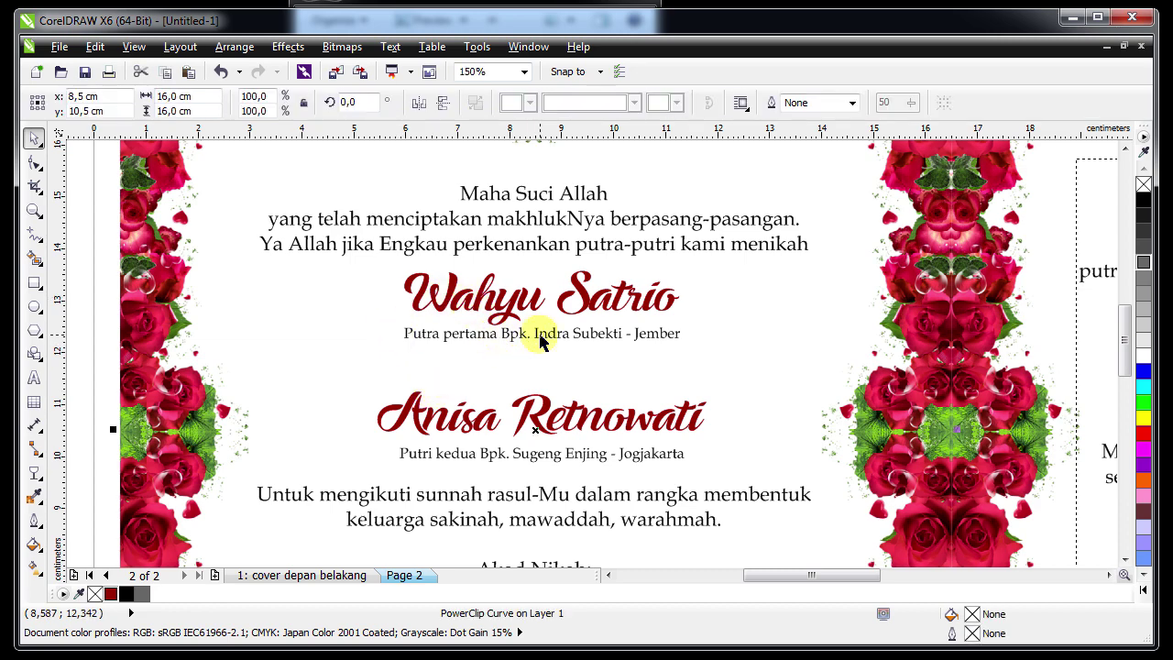
ctrl+click(536, 341)
ctrl+click(532, 302)
drag(531, 302, 529, 367)
right_click(528, 367)
drag(402, 404, 504, 395)
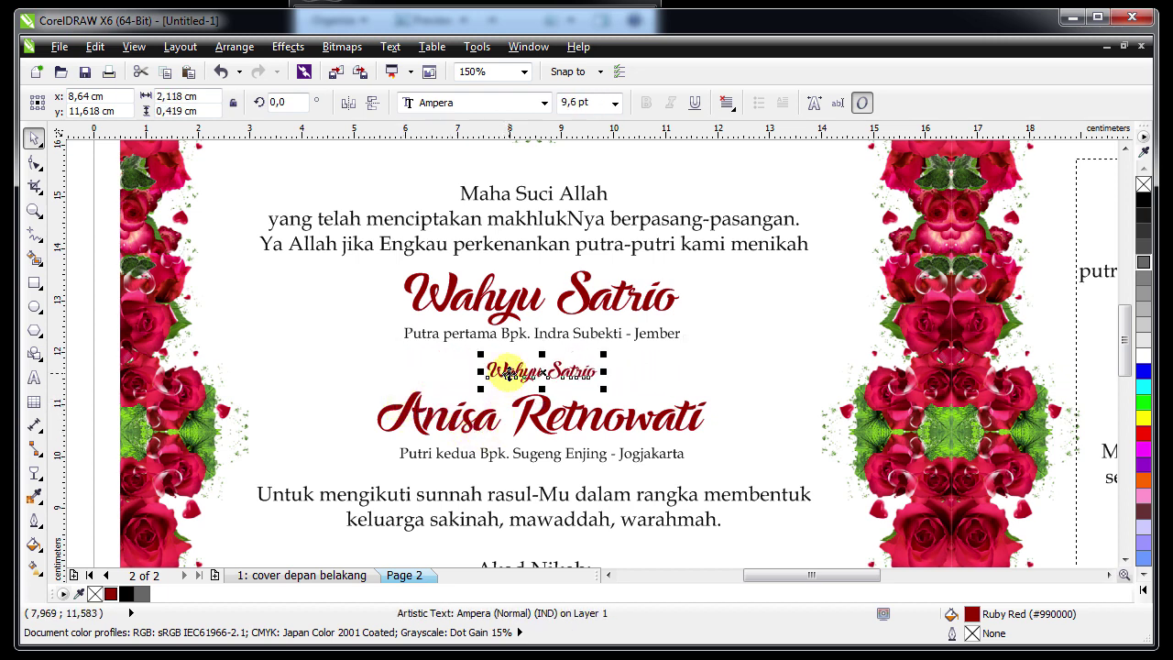
Retype the copy as 'dengan', centre it, colour it black, and nudge the bride's name lower
double_click(502, 371)
key(ctrl+a)
text(den)
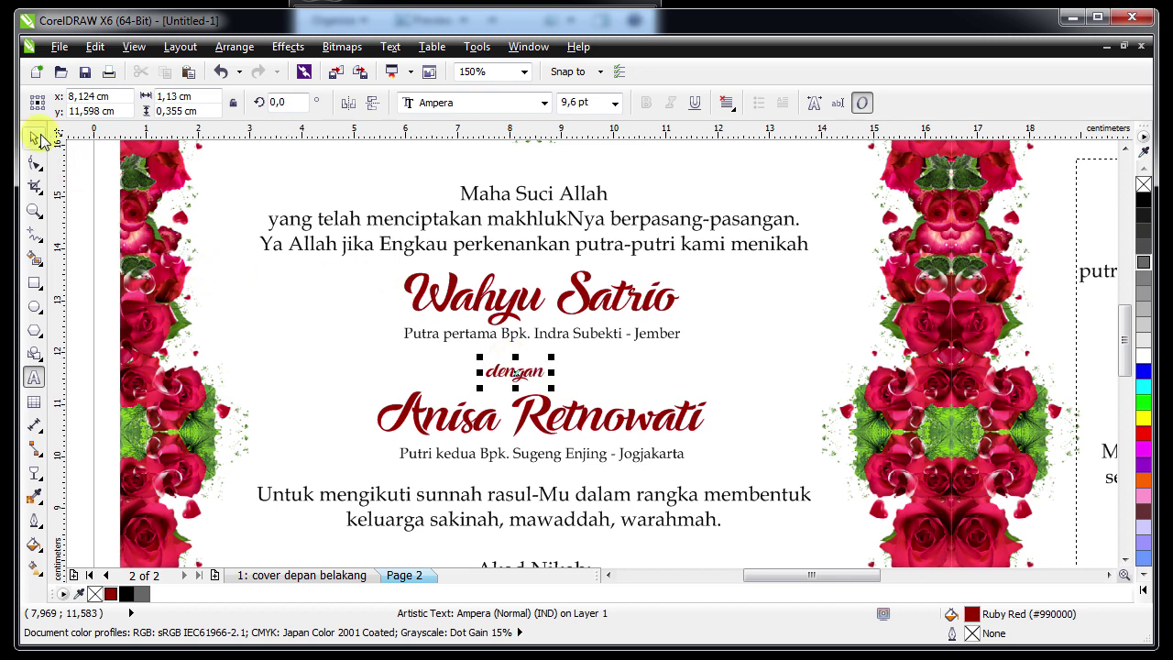
click(33, 137)
shift+click(434, 294)
key(c)
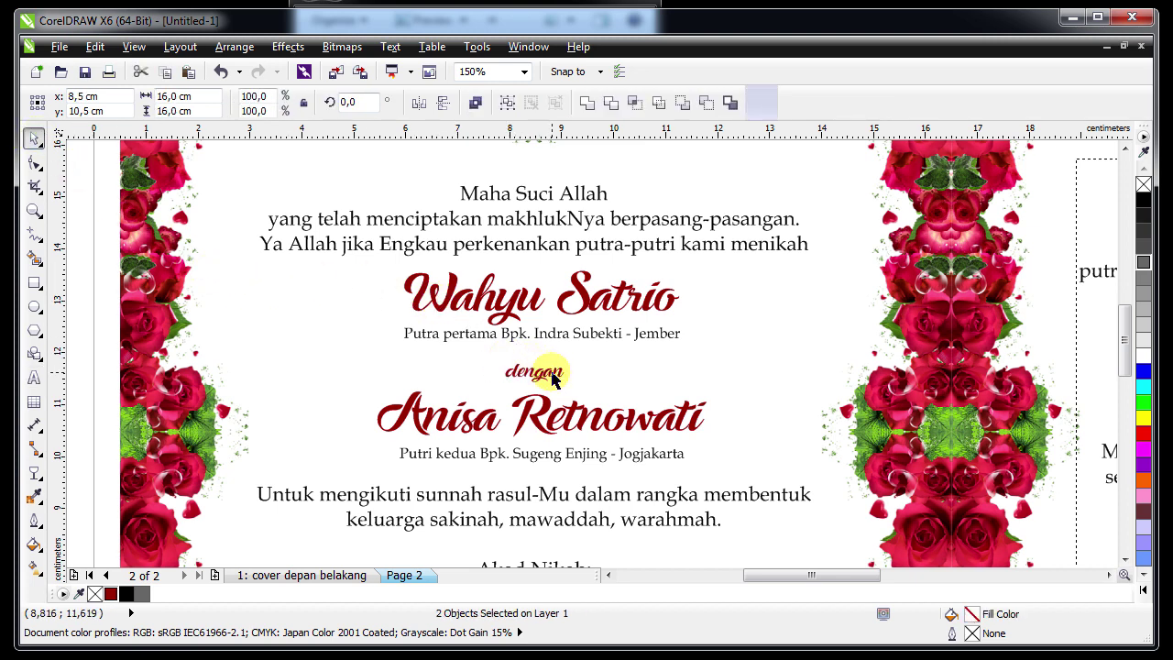
click(547, 374)
click(141, 593)
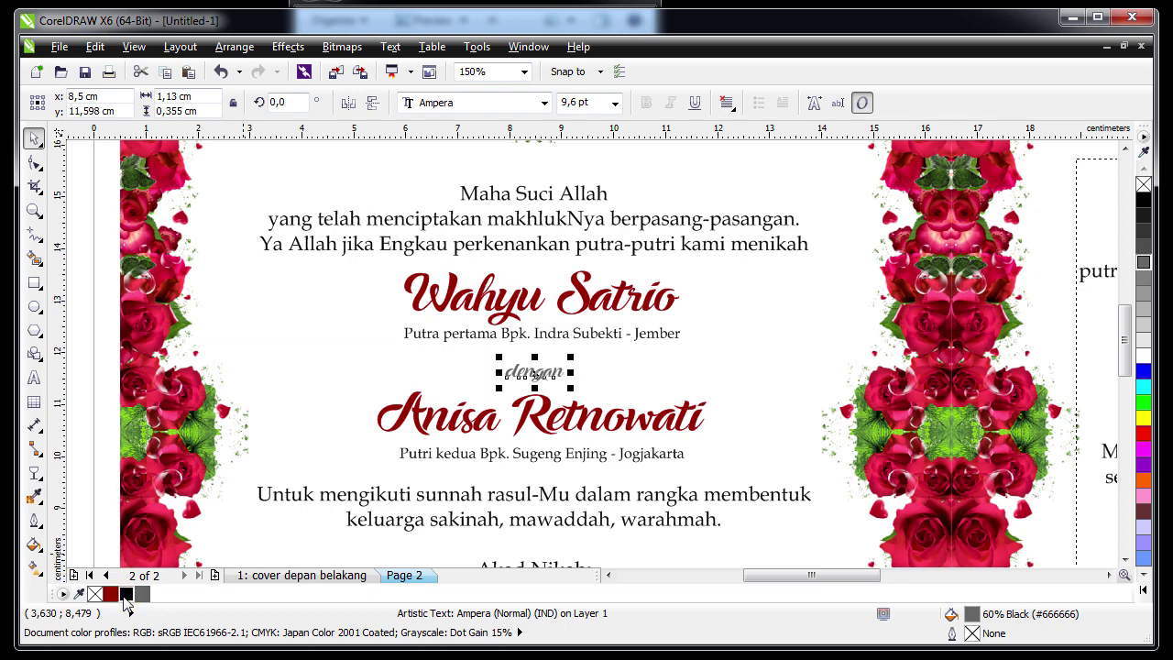
click(125, 593)
key(Escape)
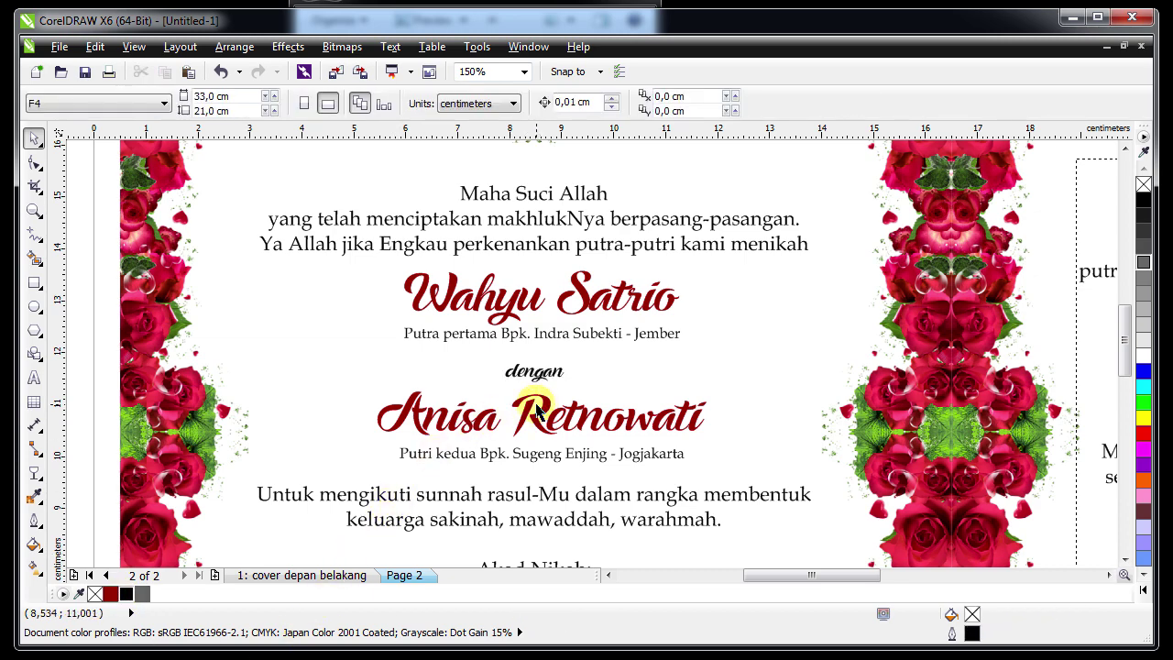
drag(537, 414, 527, 425)
key(shift+F4)
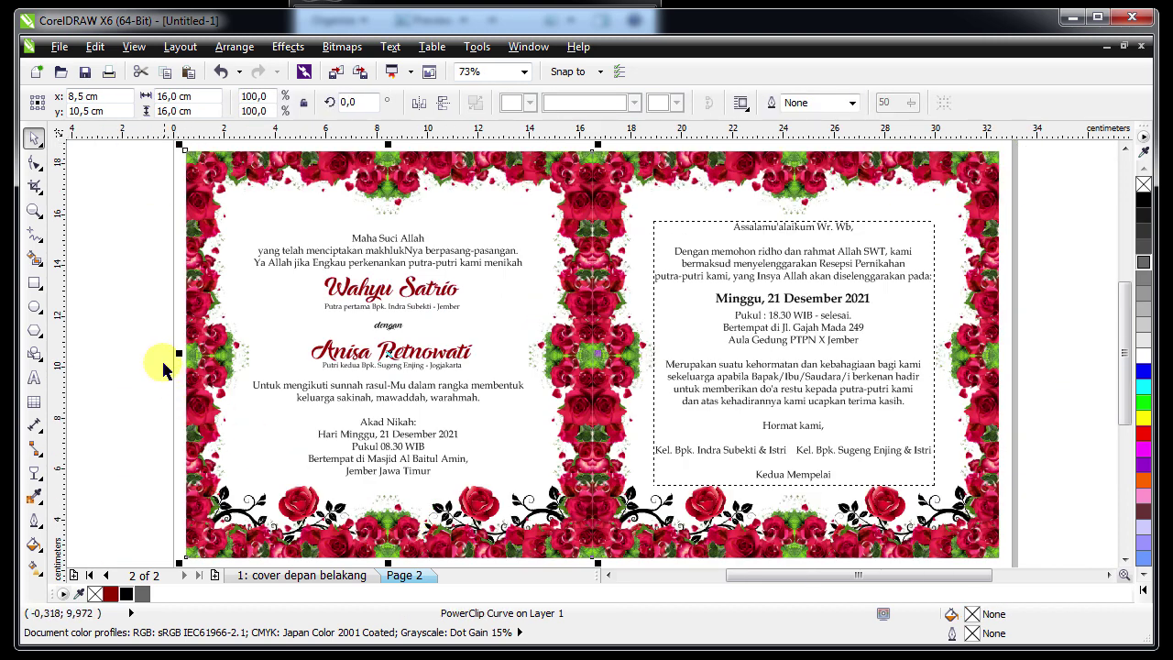
click(139, 354)
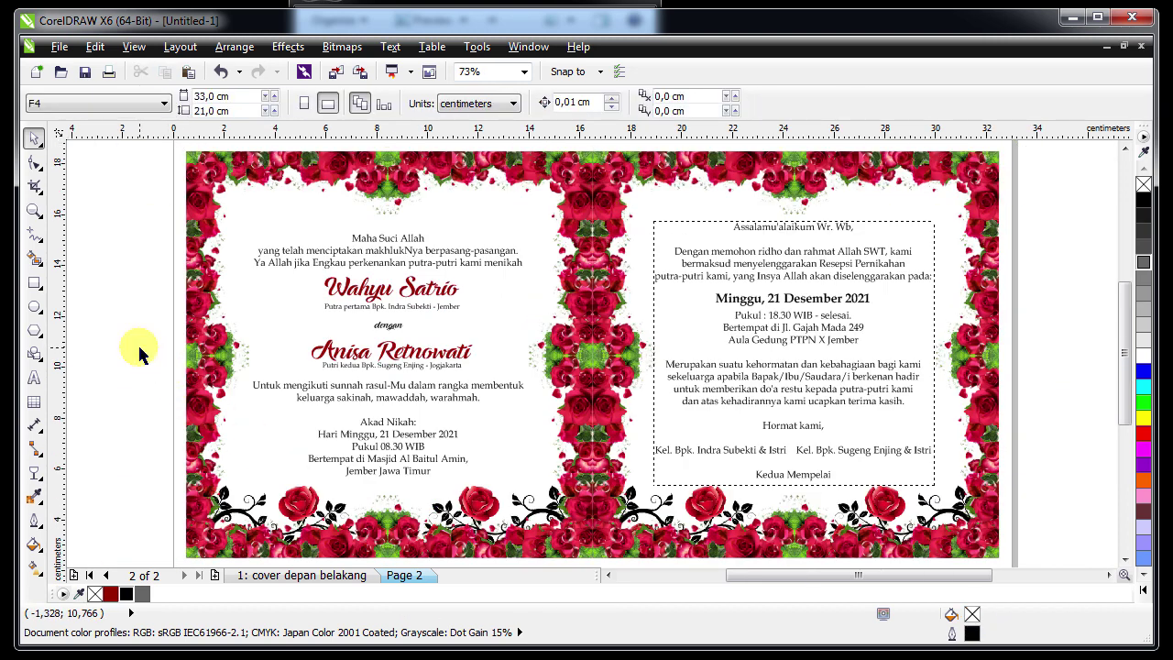
key(Page_Up)
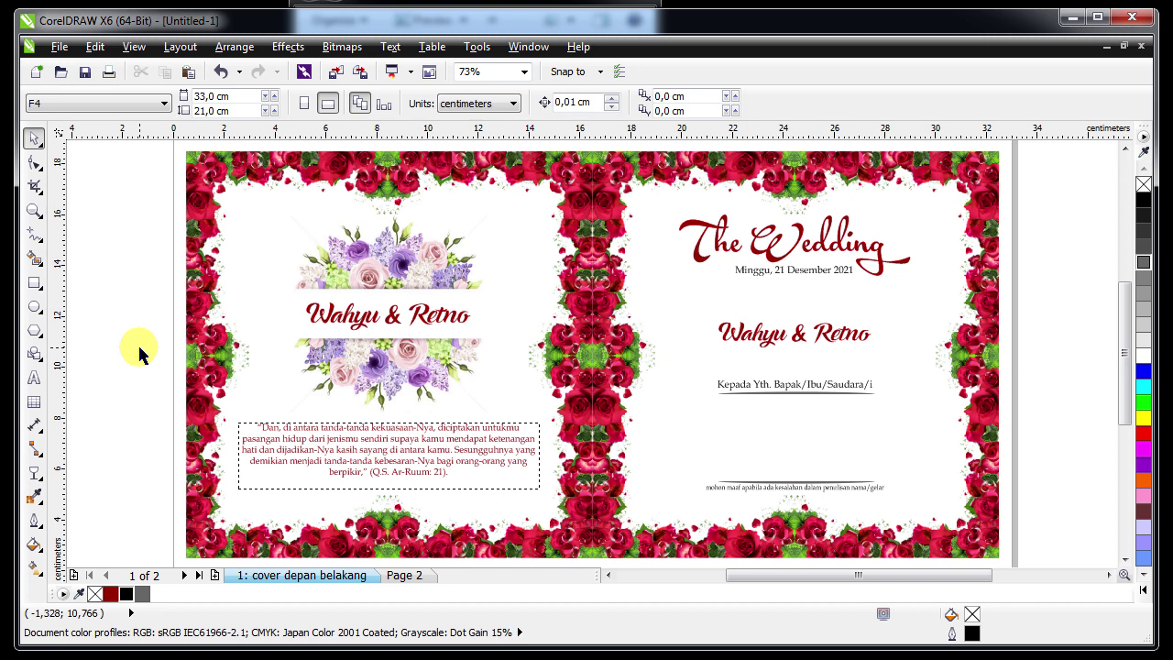
key(Page_Down)
key(Page_Up)
key(Page_Down)
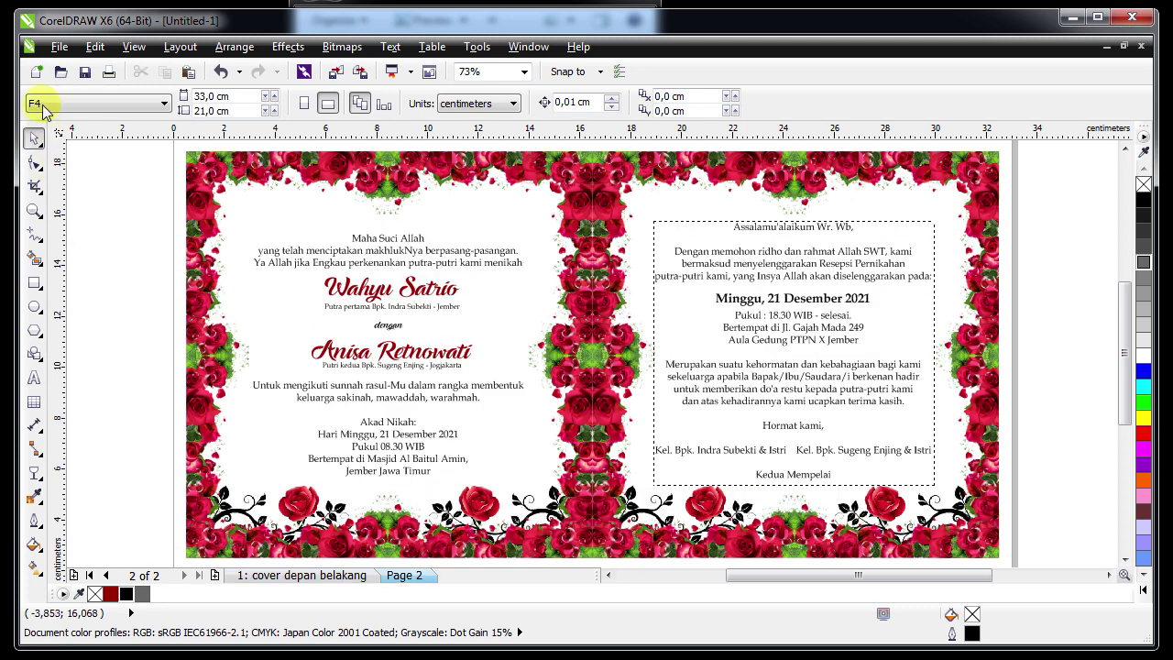
Save the invitation as a CDR file named with the couple's names and 'Print'
click(59, 46)
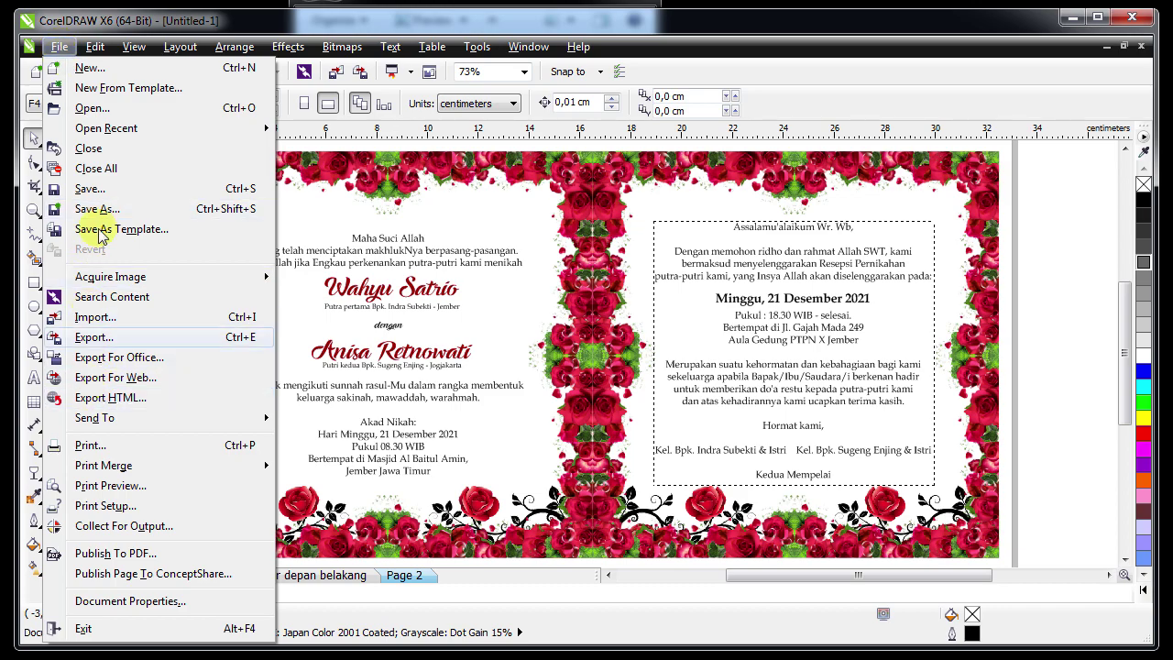
click(89, 189)
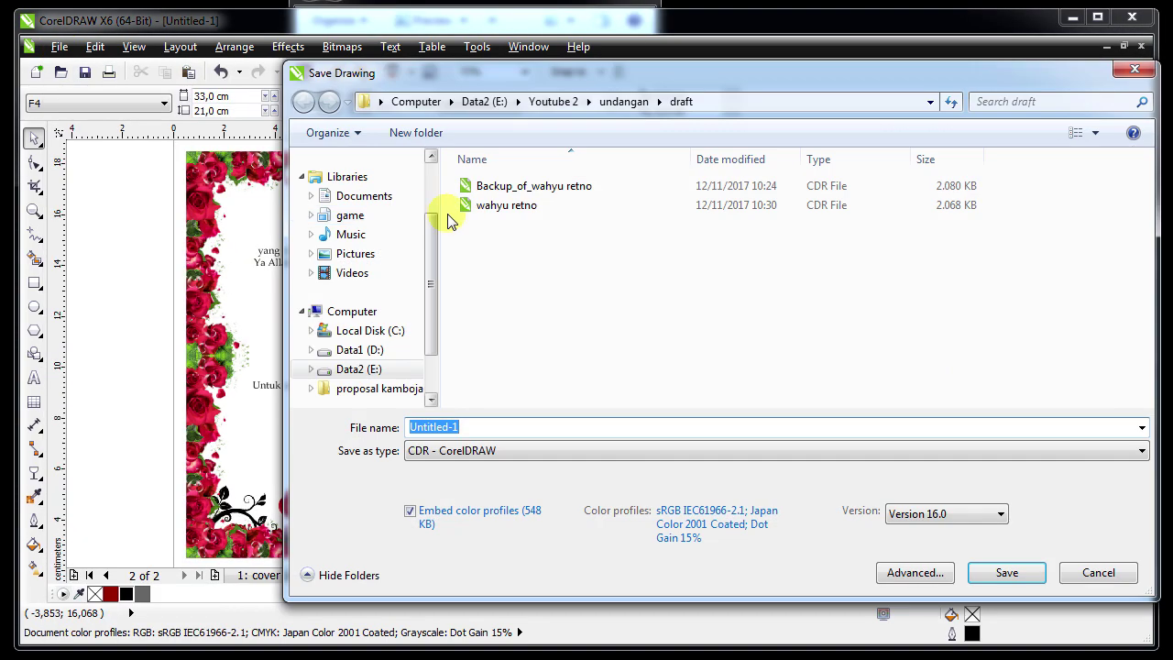
mouse_move(600, 77)
mouse_down()
mouse_move(568, 2)
mouse_move(520, 0)
mouse_up()
click(424, 315)
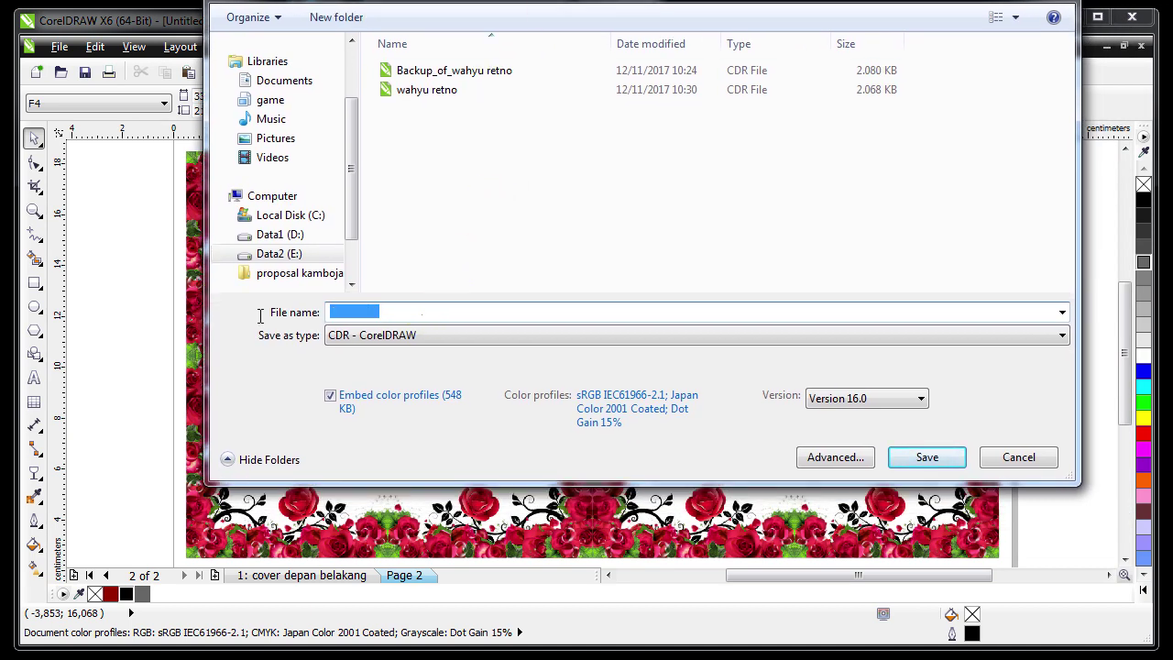
text(W)
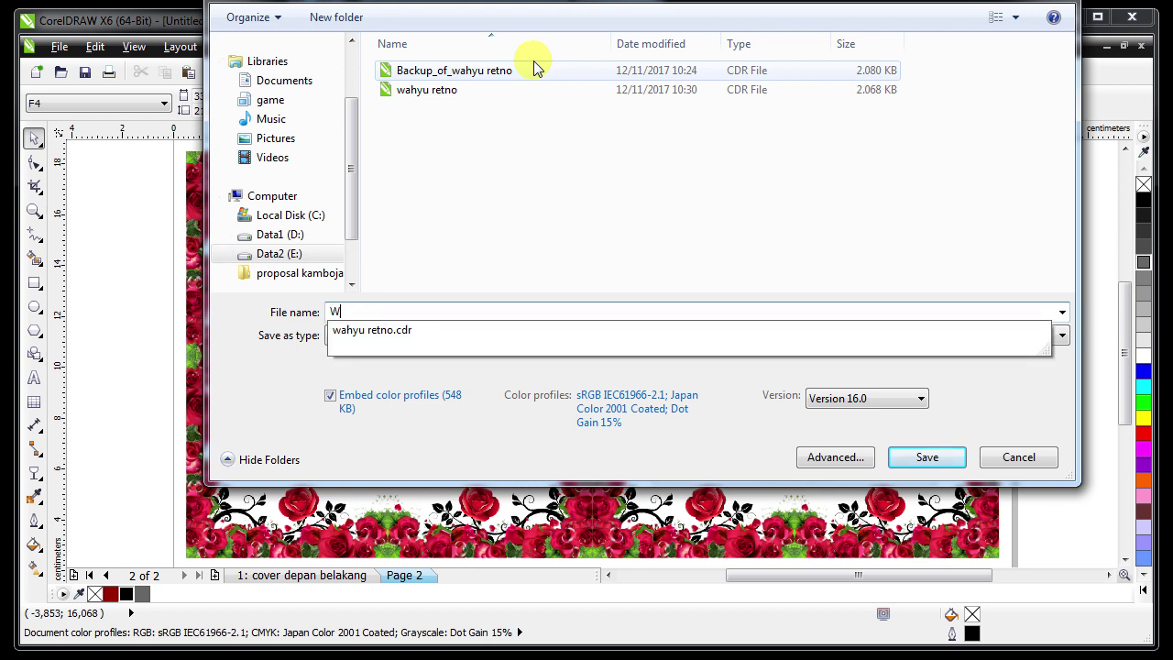
text(ahyu Retno P)
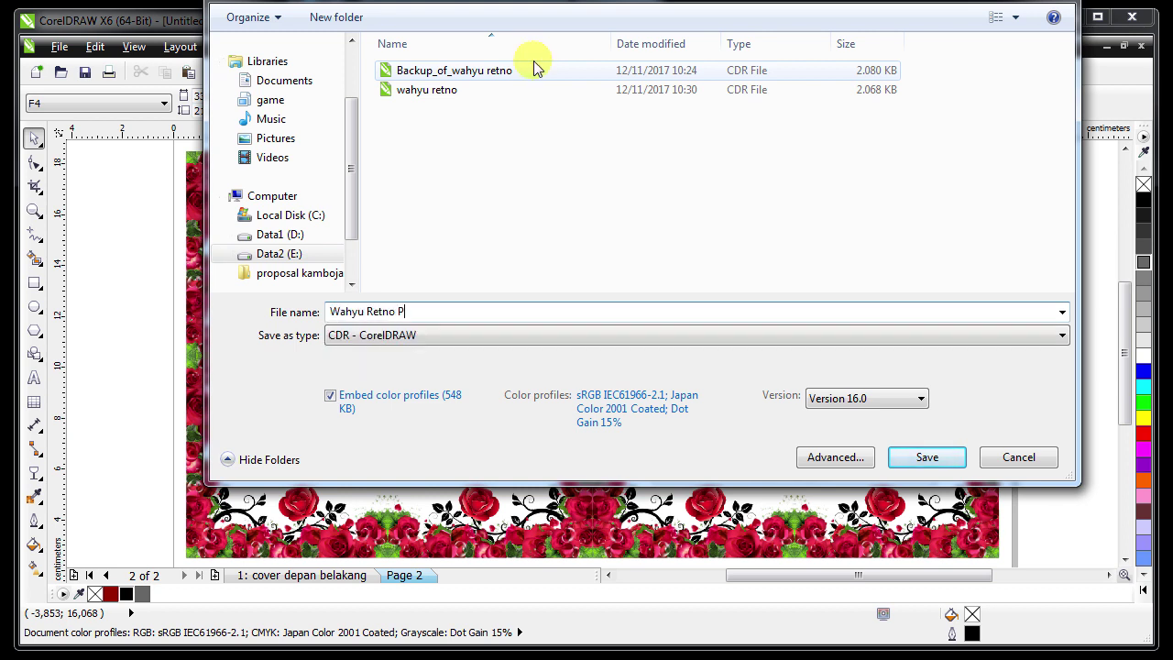
text(rint)
key(Return)
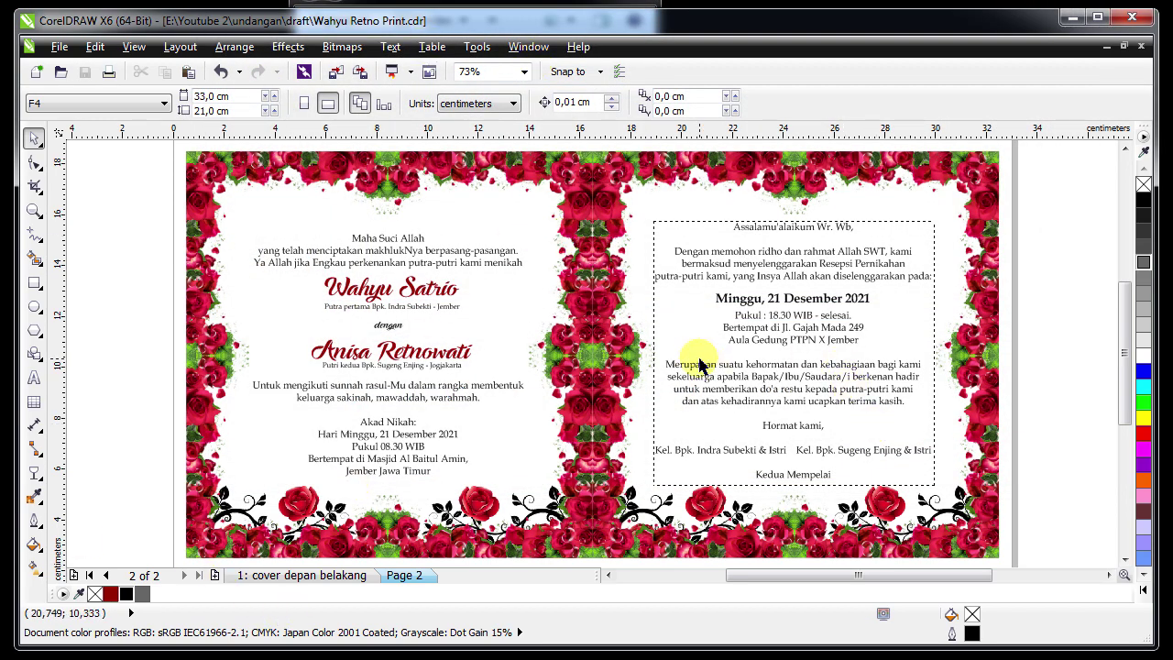
key(Tab)
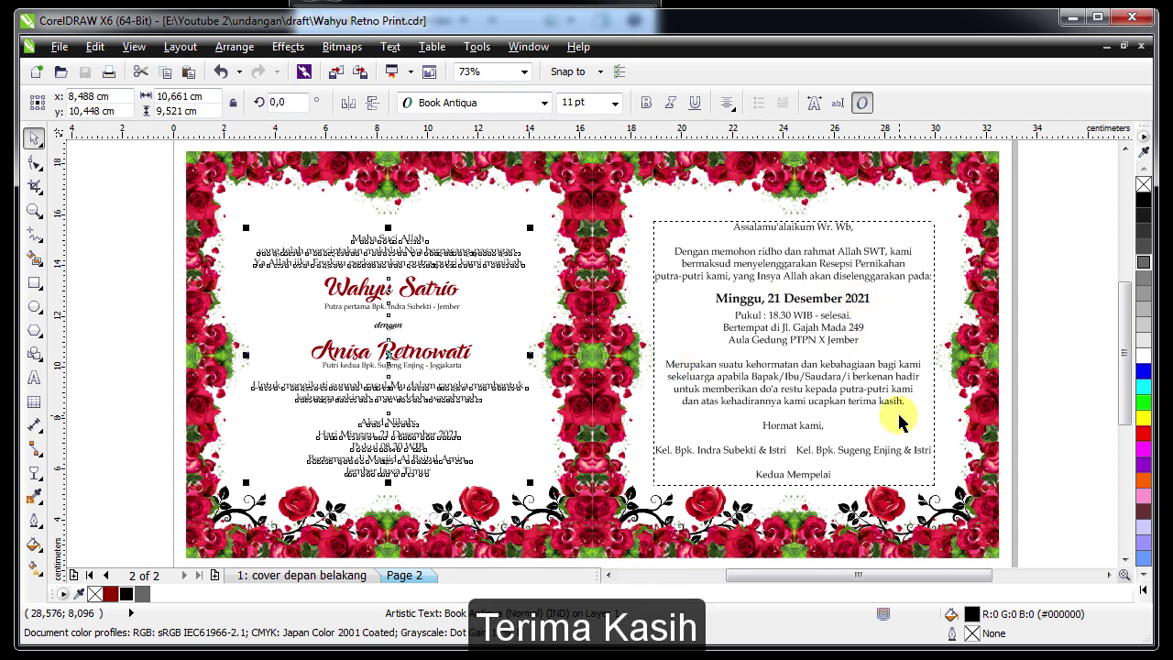